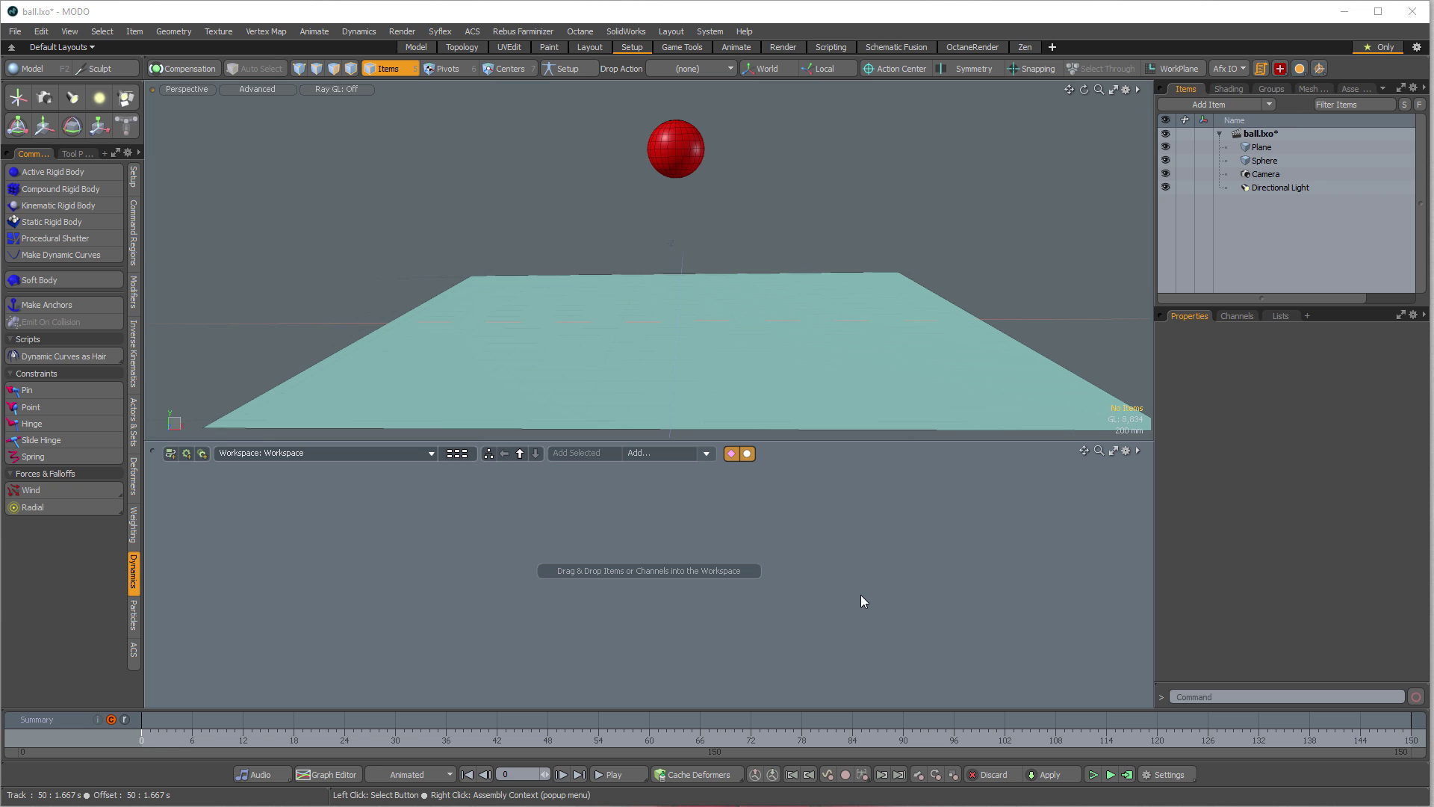
Step: Make the plane a static rigid body with 80% bounce and 33% friction
left_click_drag(723, 229, 698, 240, "alt+shift")
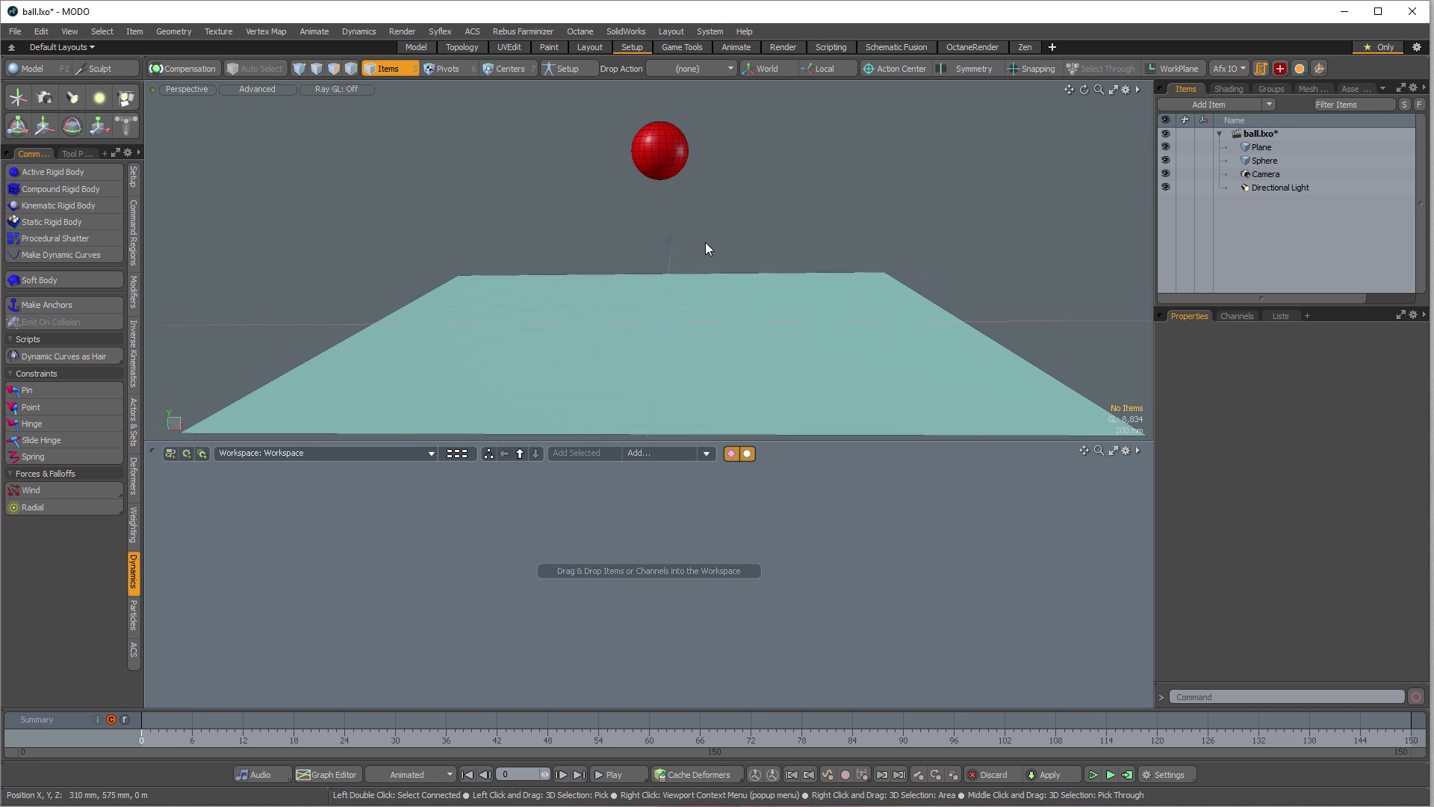
left_click(674, 164)
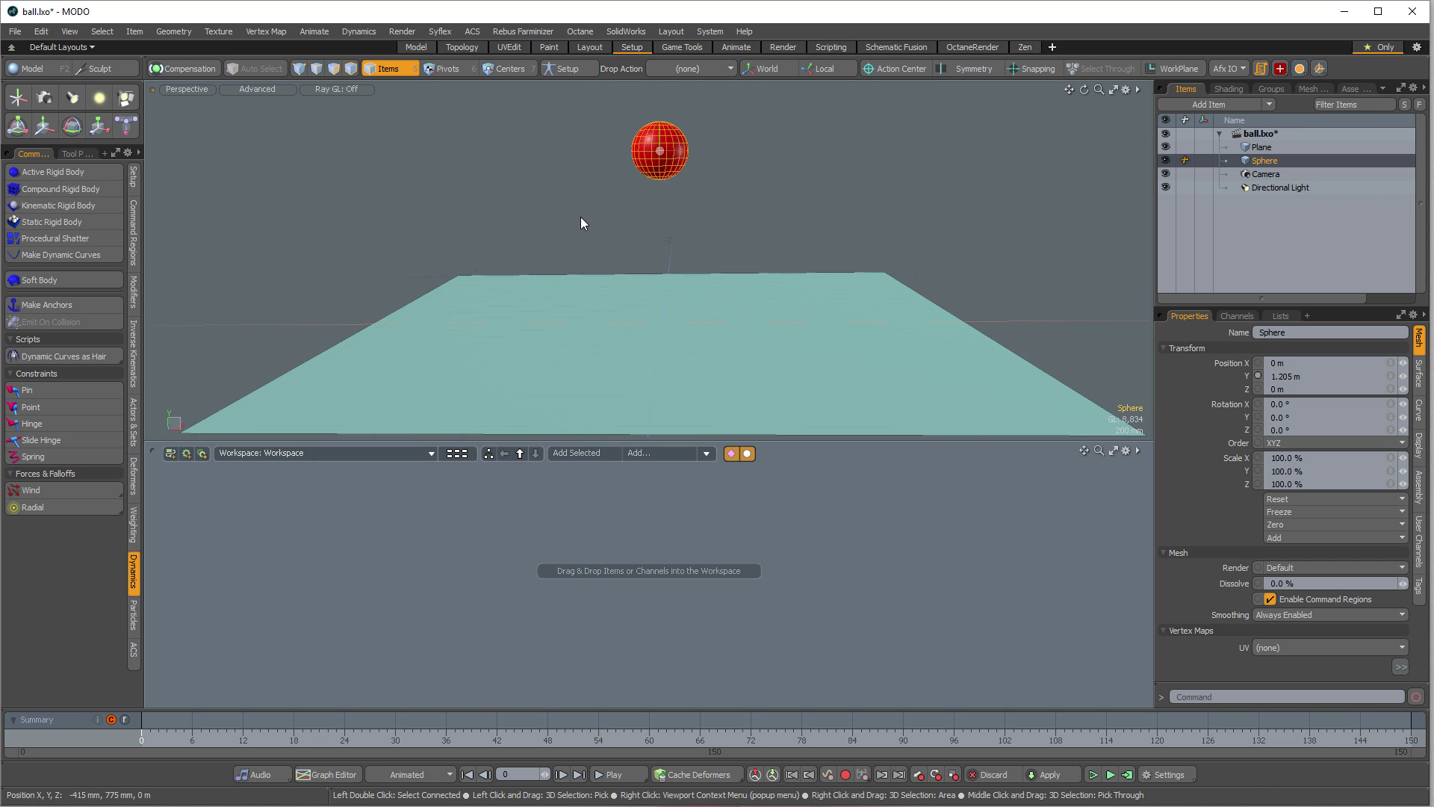
left_click(554, 320)
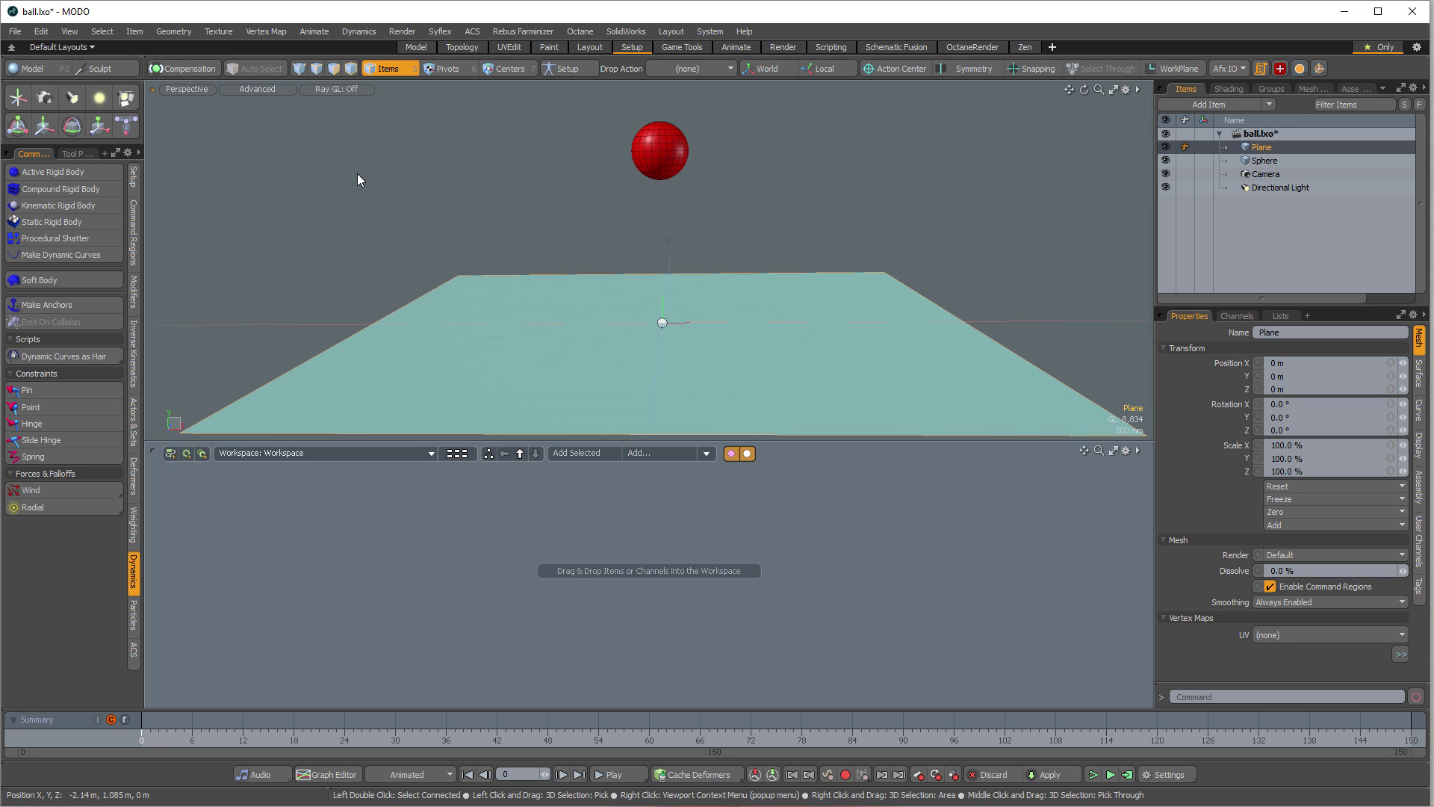
left_click(96, 223)
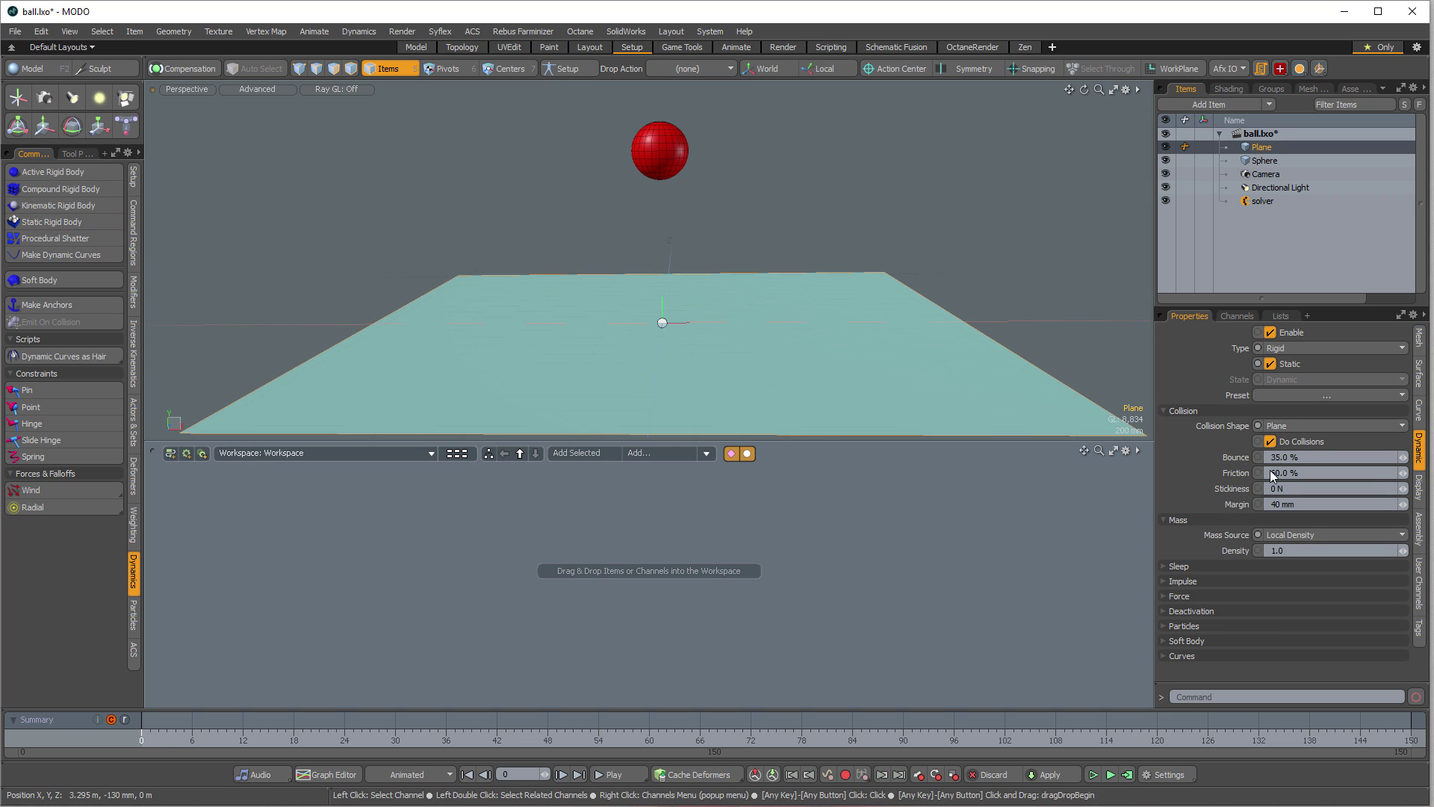
left_click(1318, 458)
type("80")
key("Tab")
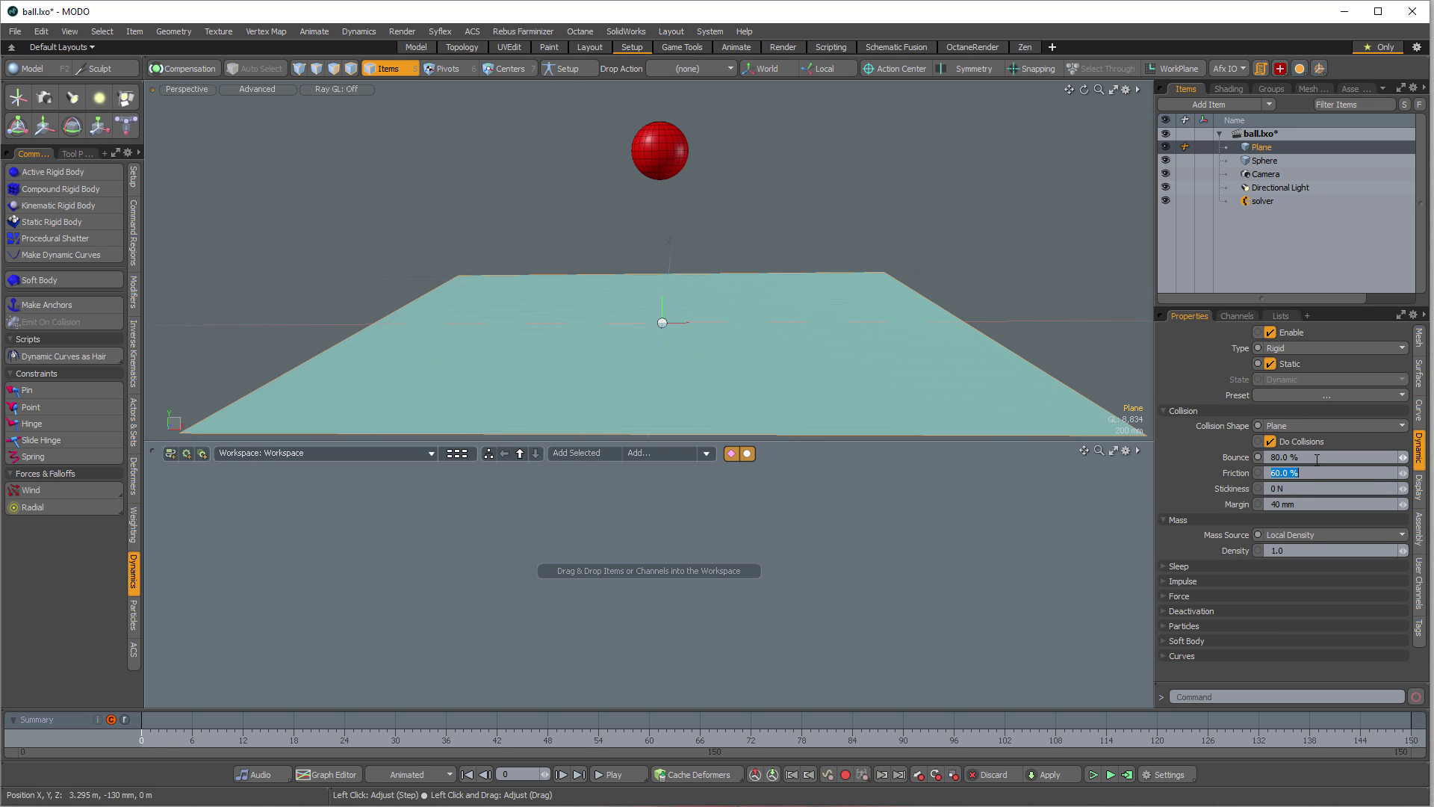
type("33")
key("Return")
Step: Make the sphere an active rigid body with 80% bounce and 33% friction
left_click(661, 150)
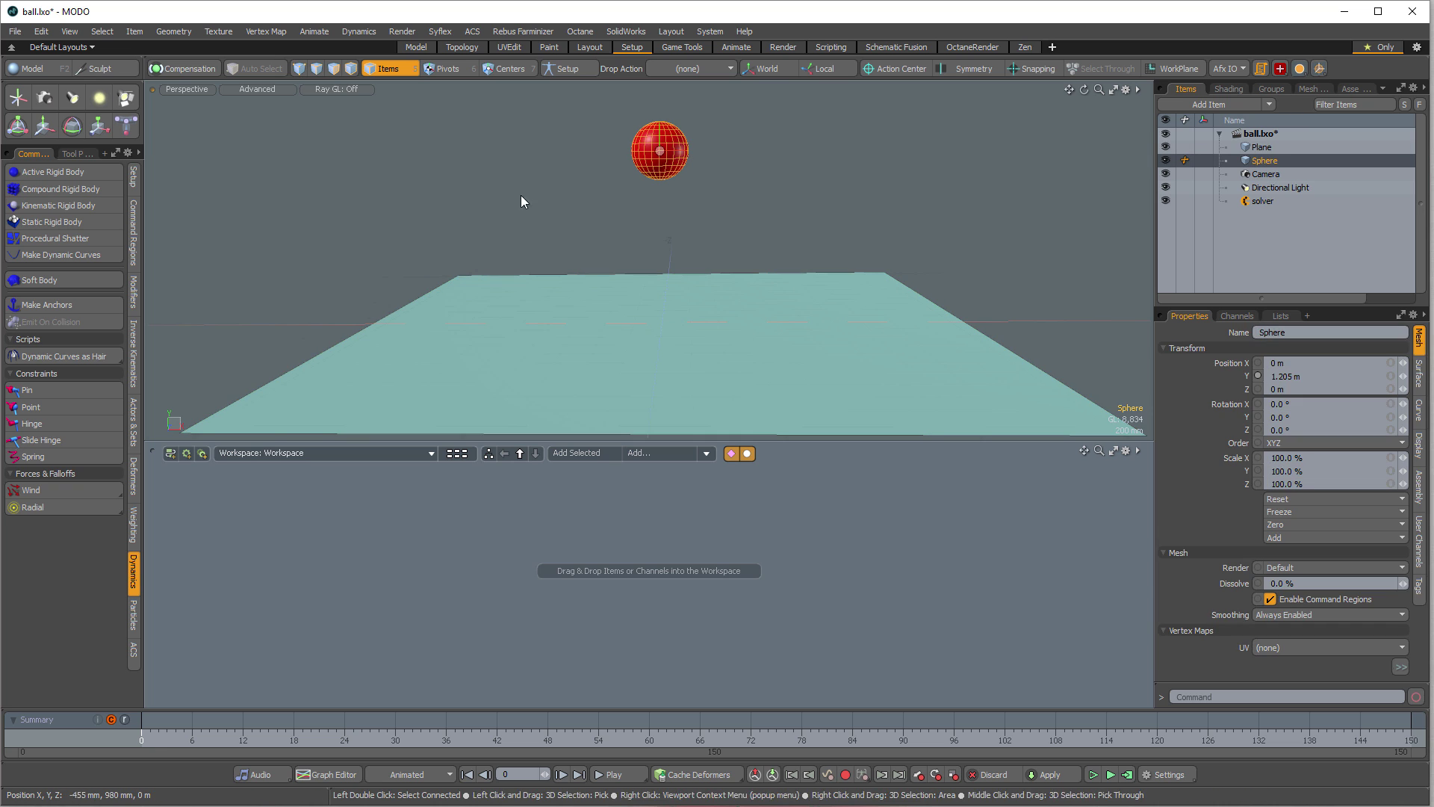
left_click(52, 172)
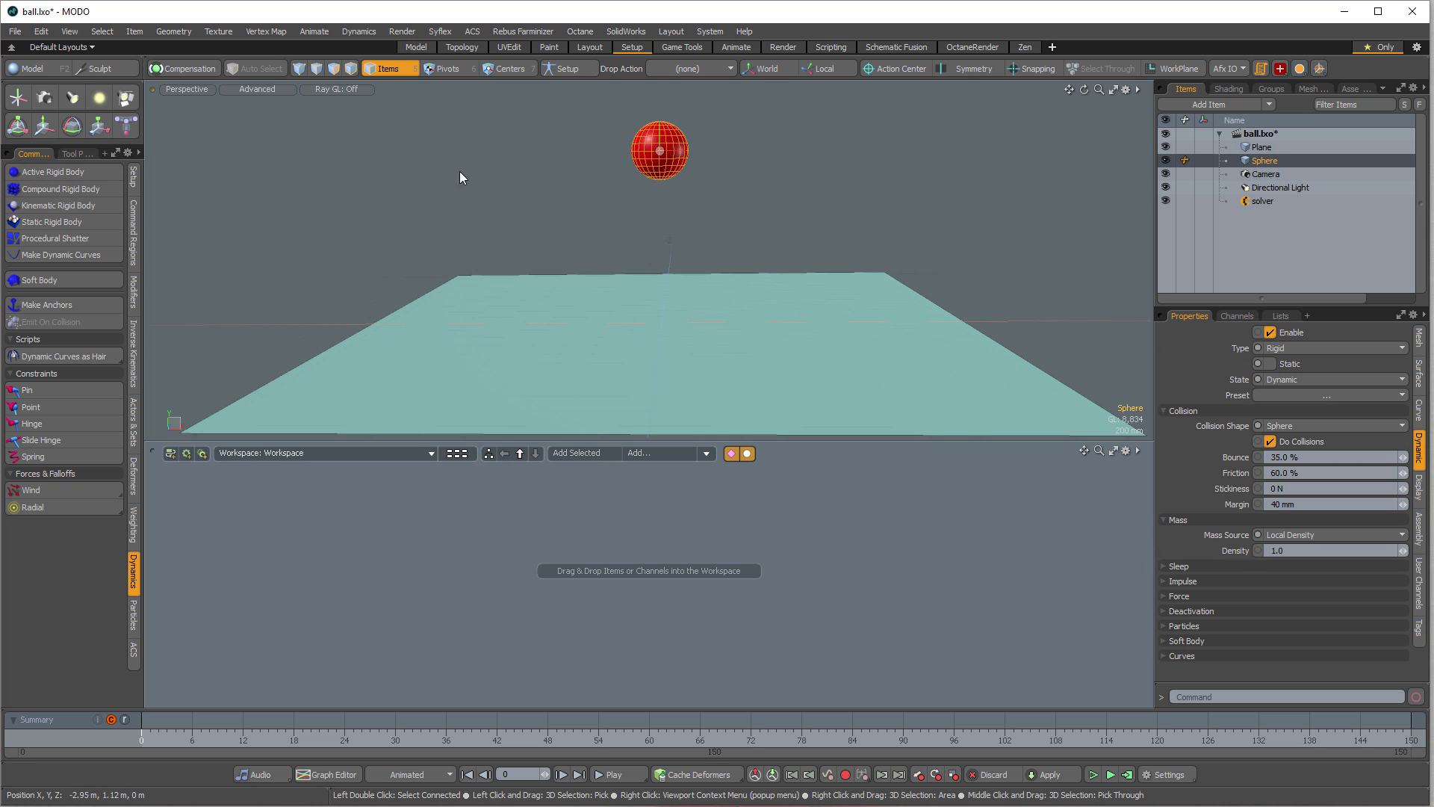
left_click(1324, 457)
type("80")
key("Tab")
type("0")
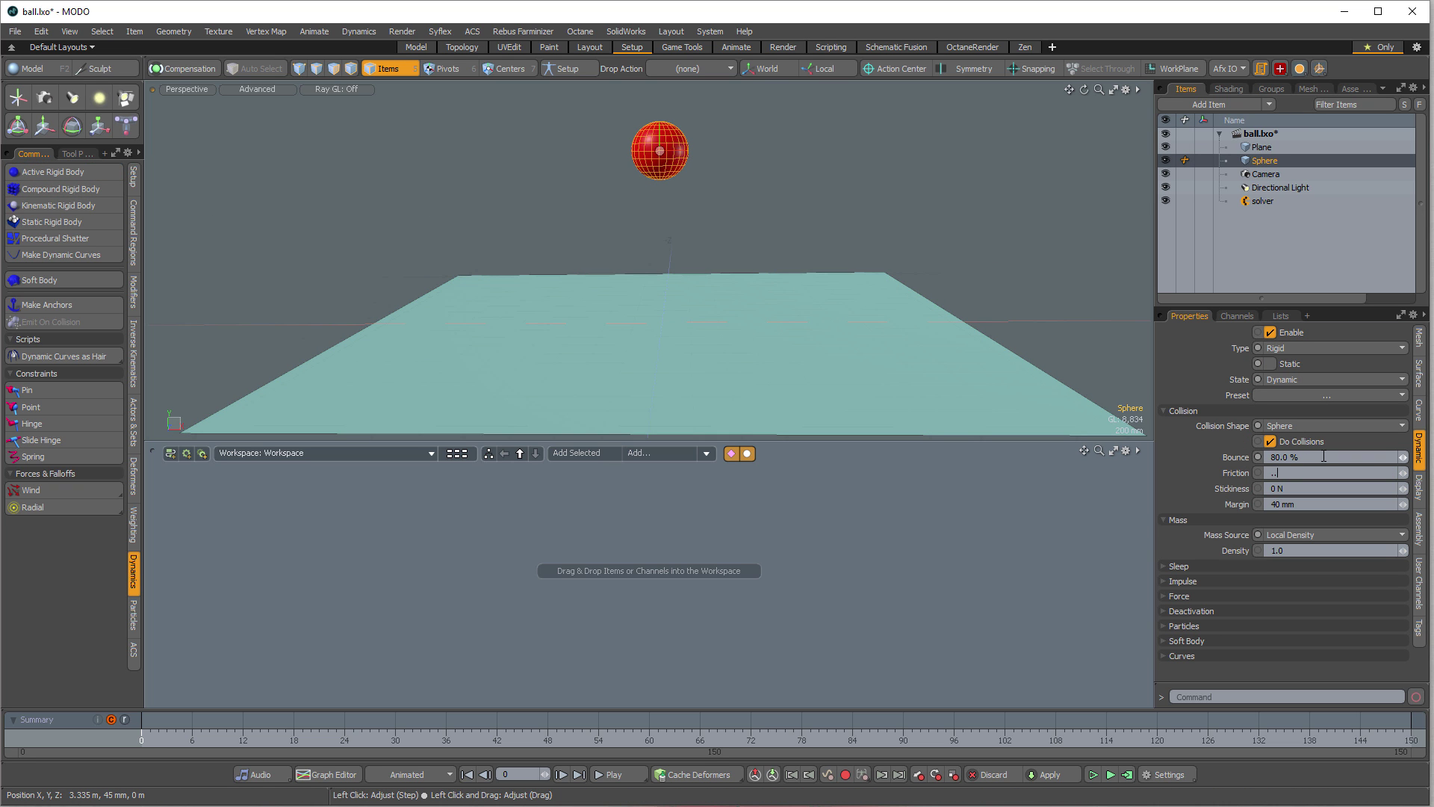
key("Tab")
left_click(1316, 469)
type("33")
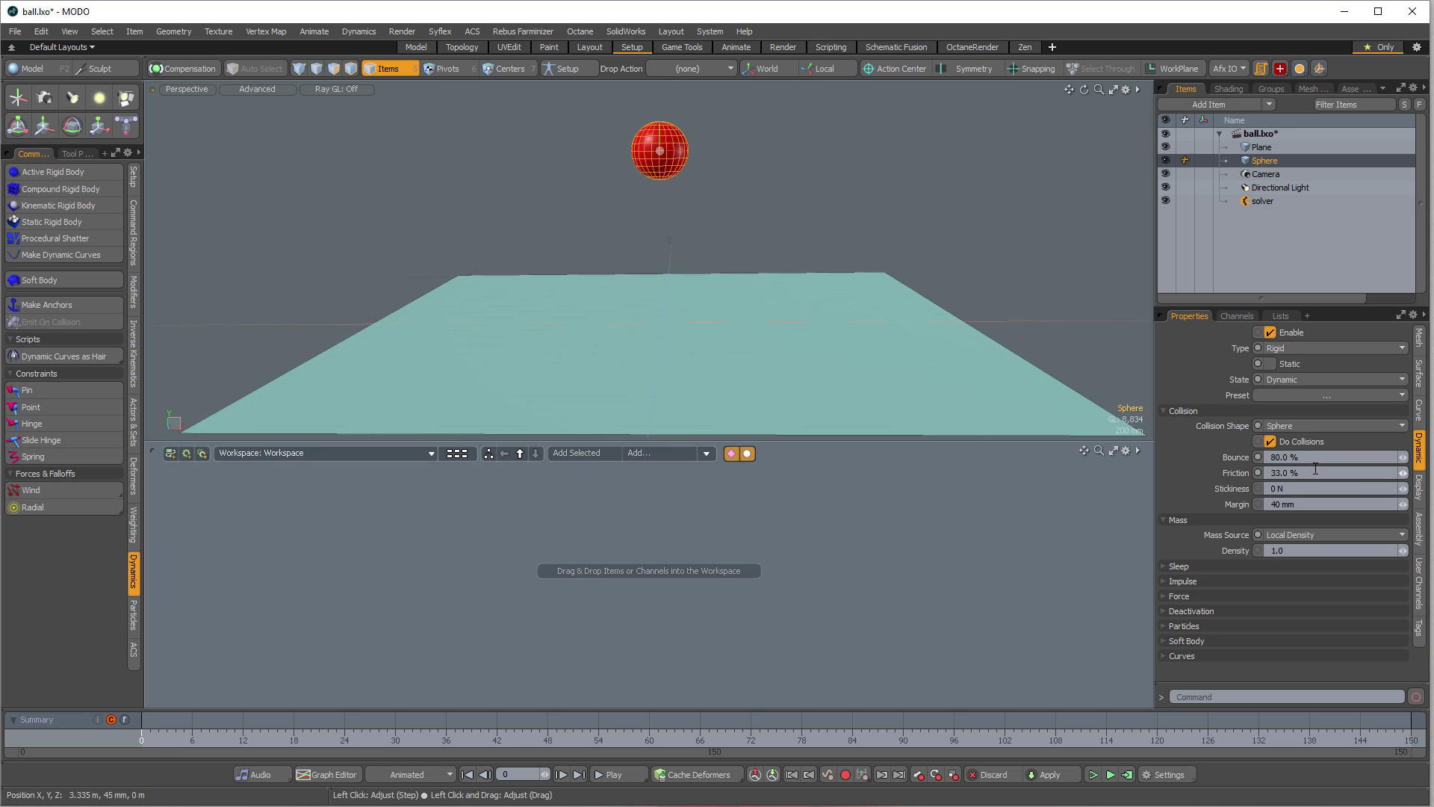
Step: Give the sphere's rigid body an impulse of 1.5 N along X
left_click(1205, 581)
left_click(1319, 613)
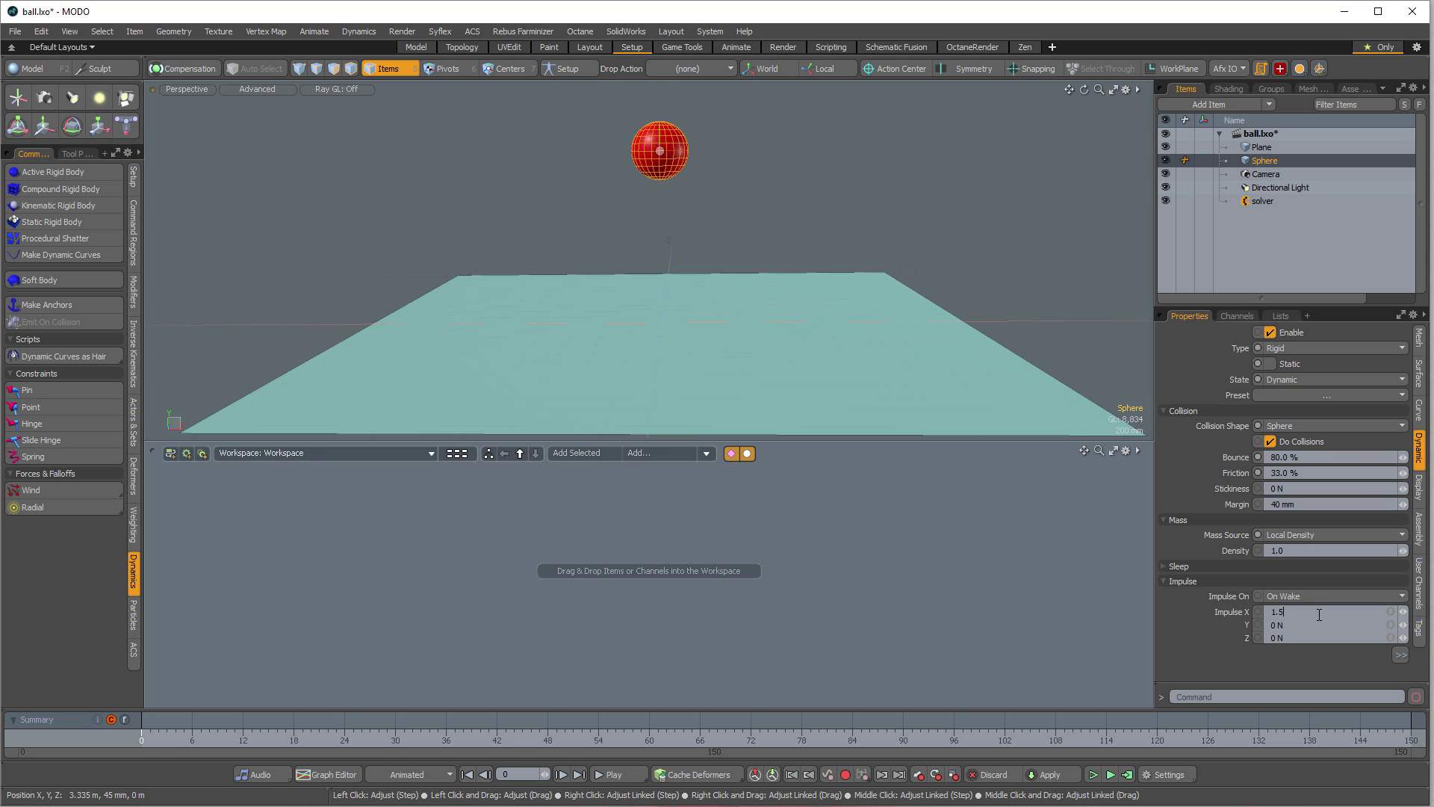
type("1.5")
key("Return")
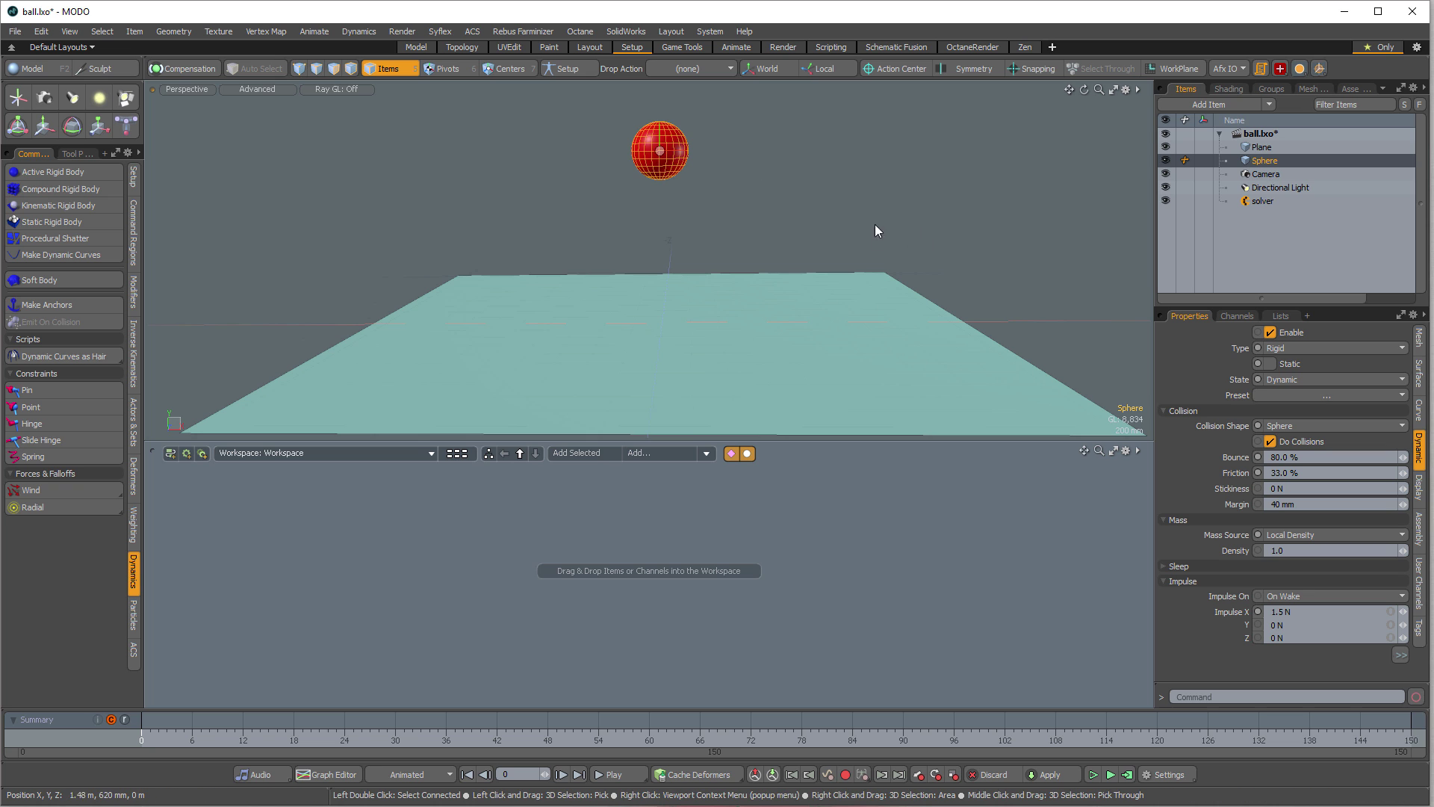
Step: Preview the ball's dynamics simulation twice, stopping it after each run
left_click(1111, 775)
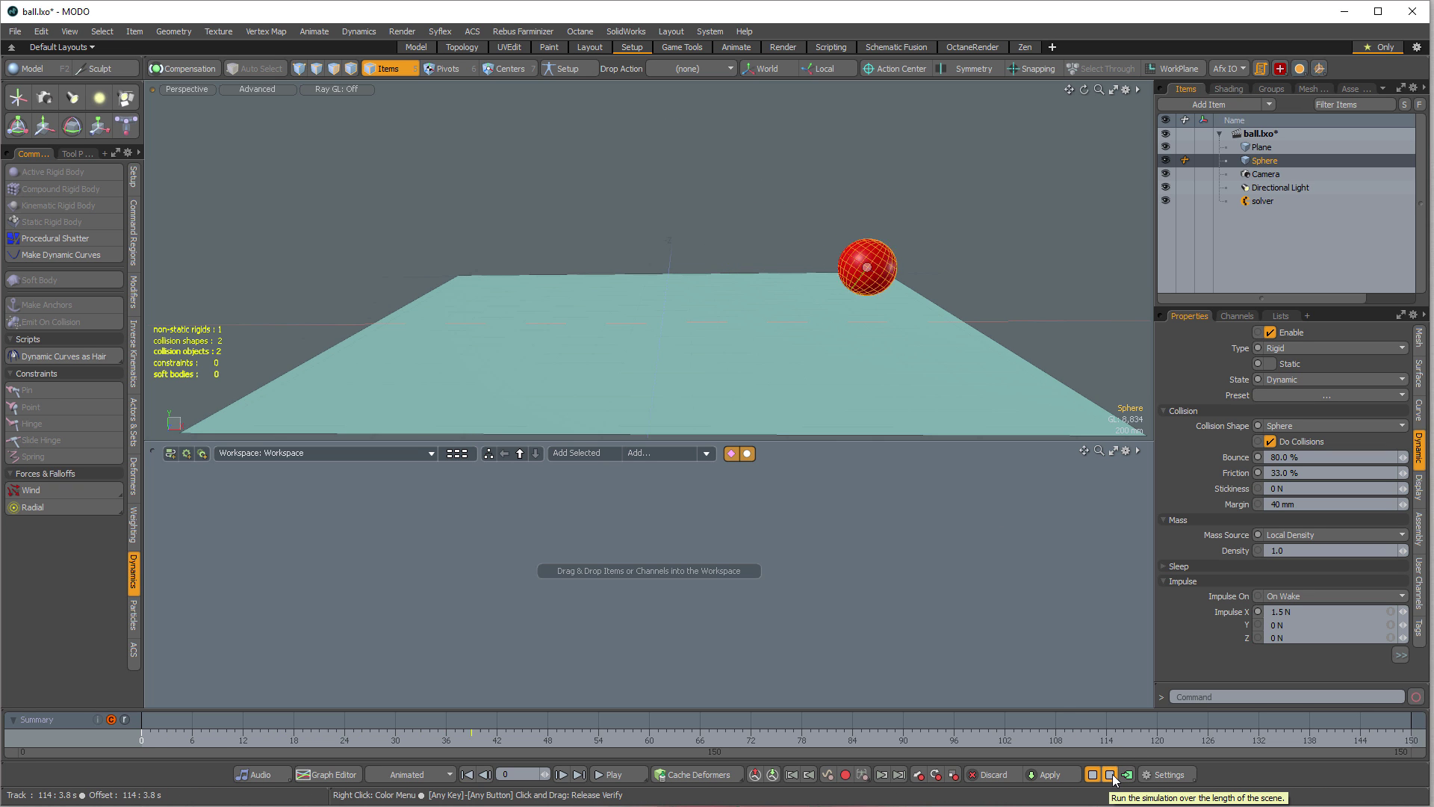
left_click(1112, 775)
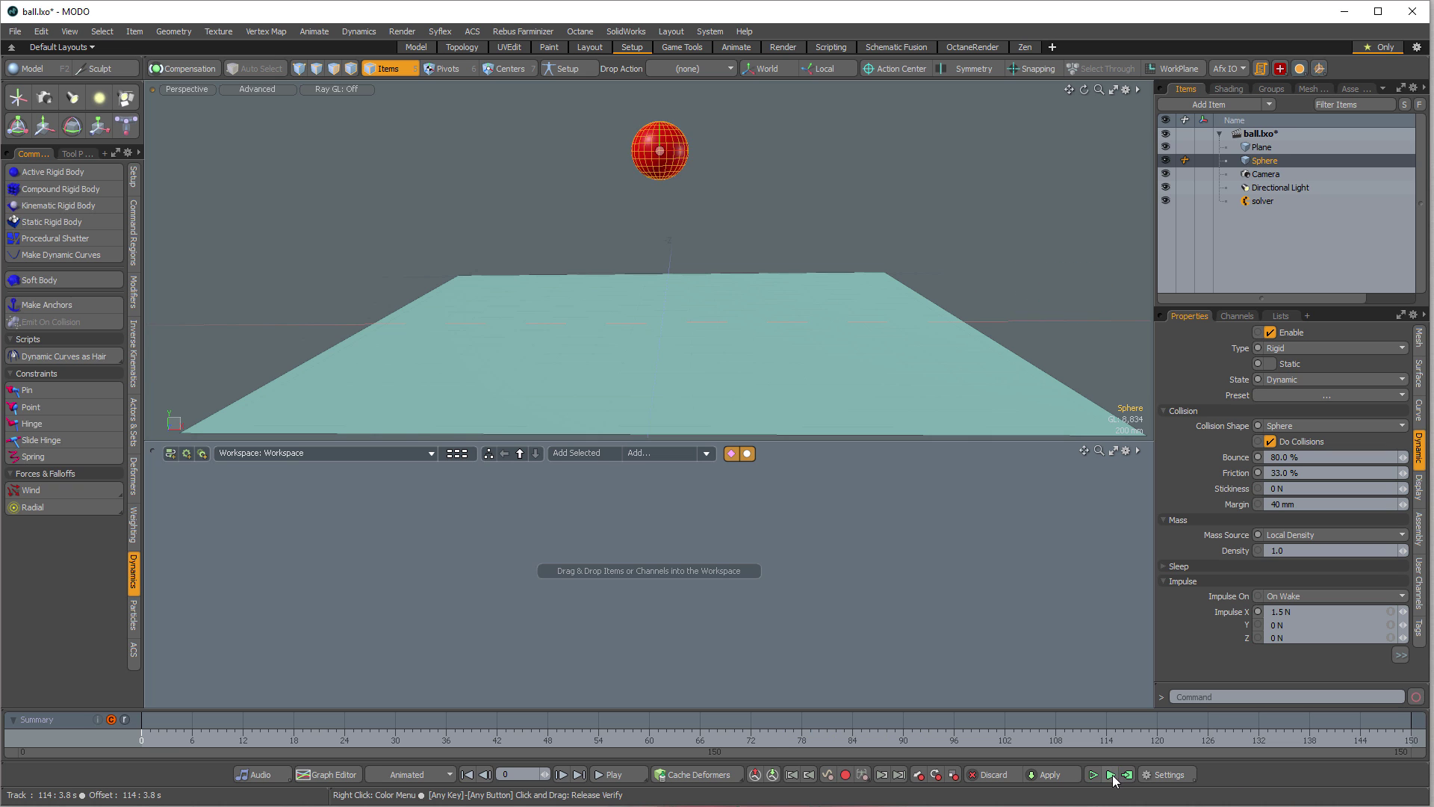
left_click(1111, 775)
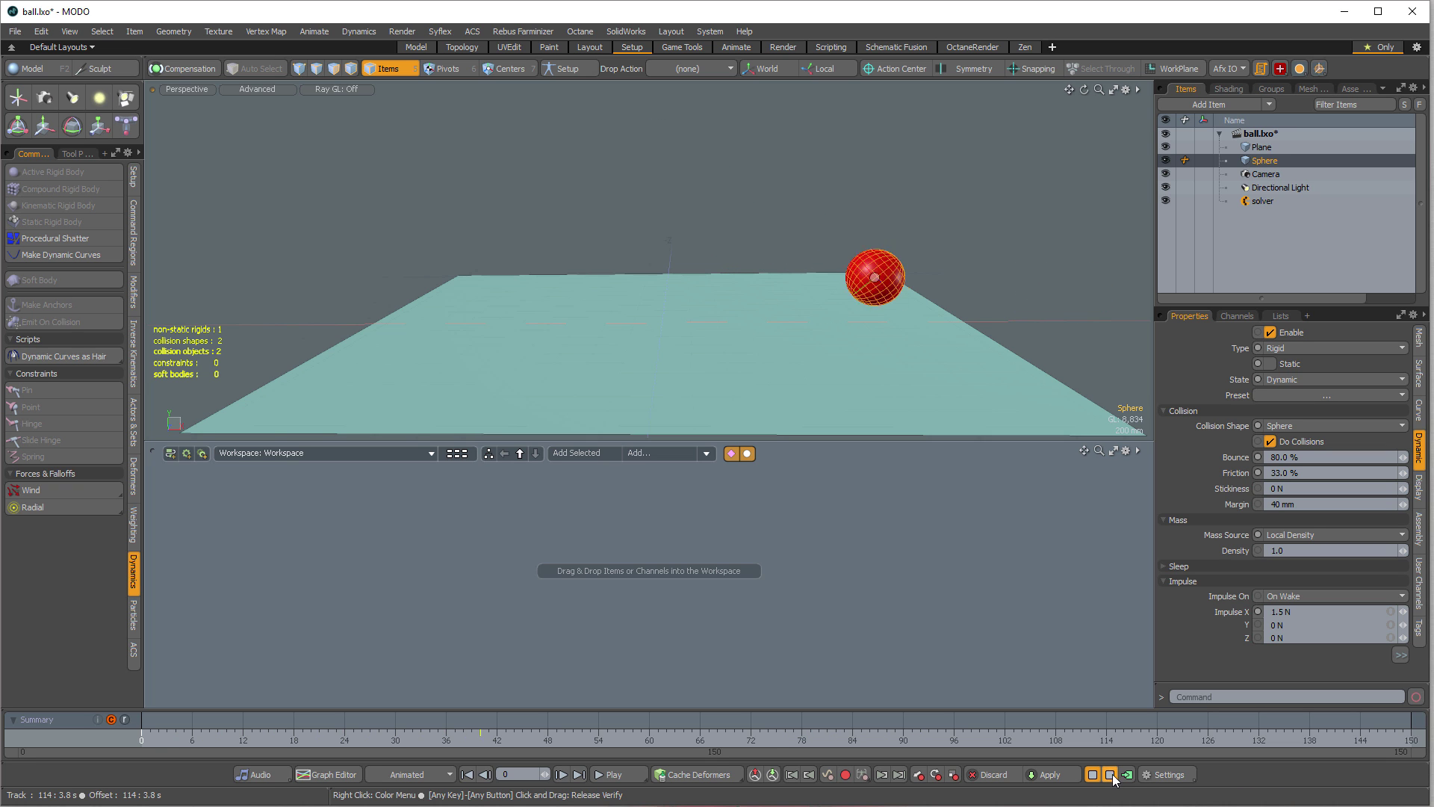
left_click(1112, 775)
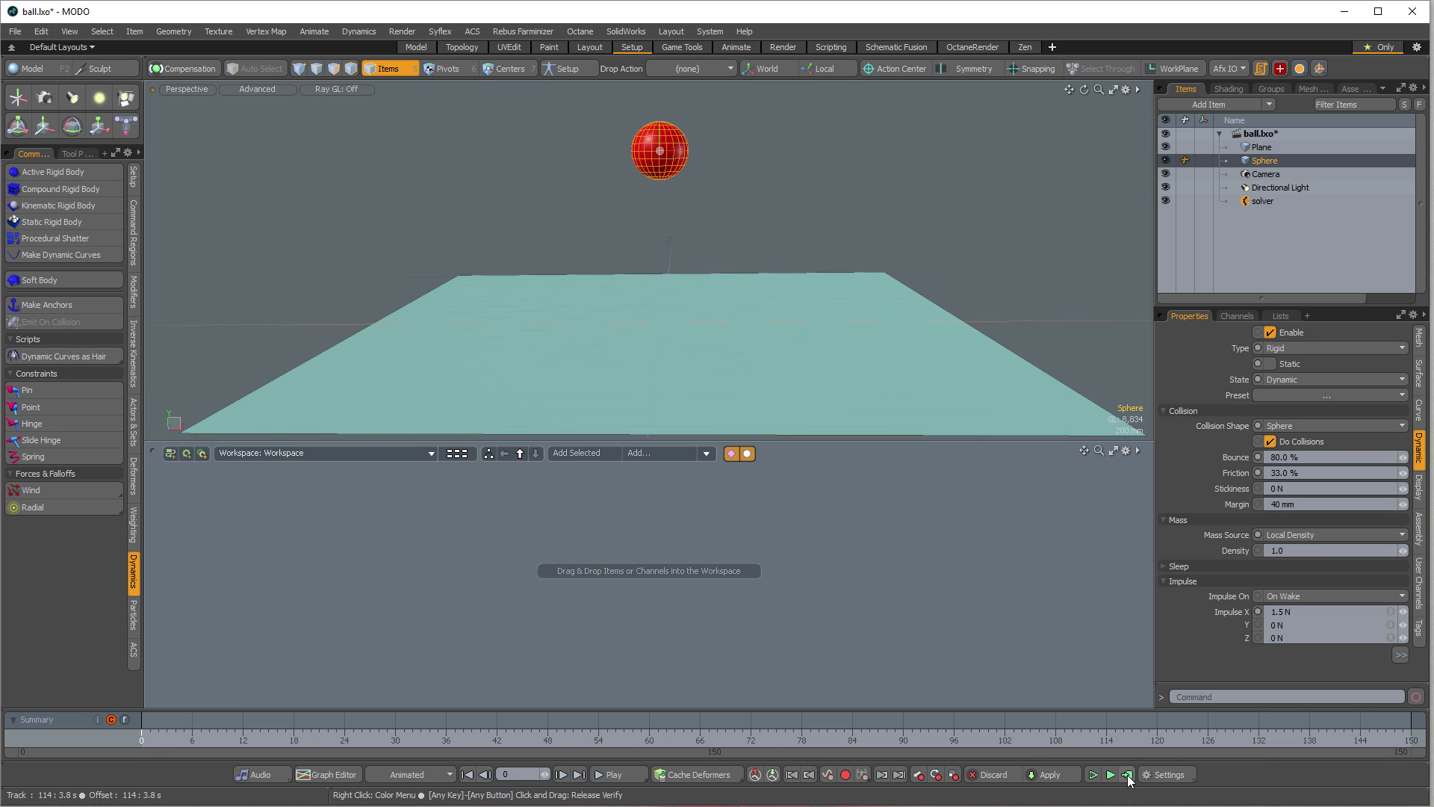
Step: Compute the simulation from frame 0 to 150 and scrub the result back to frame 0
left_click(1127, 776)
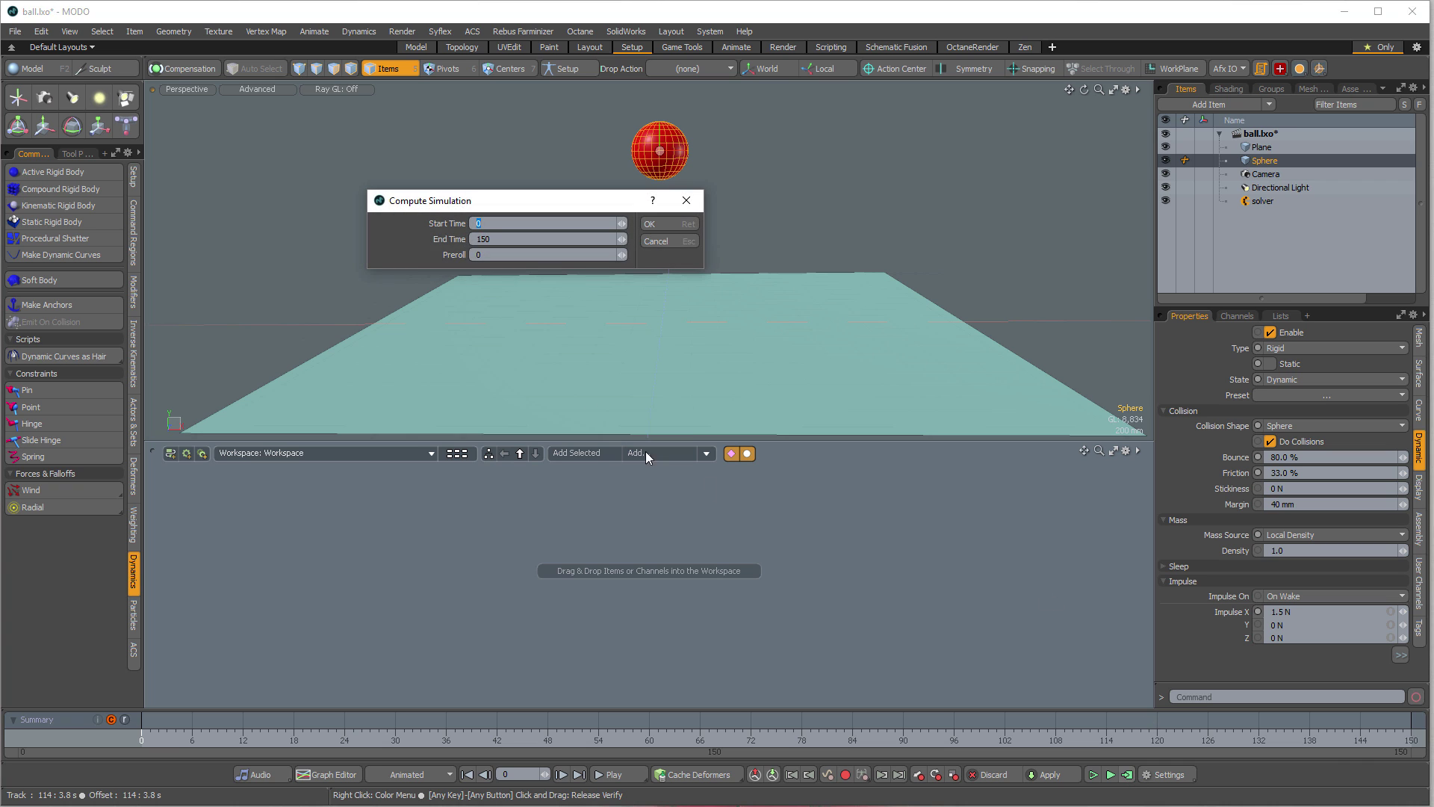
left_click(659, 224)
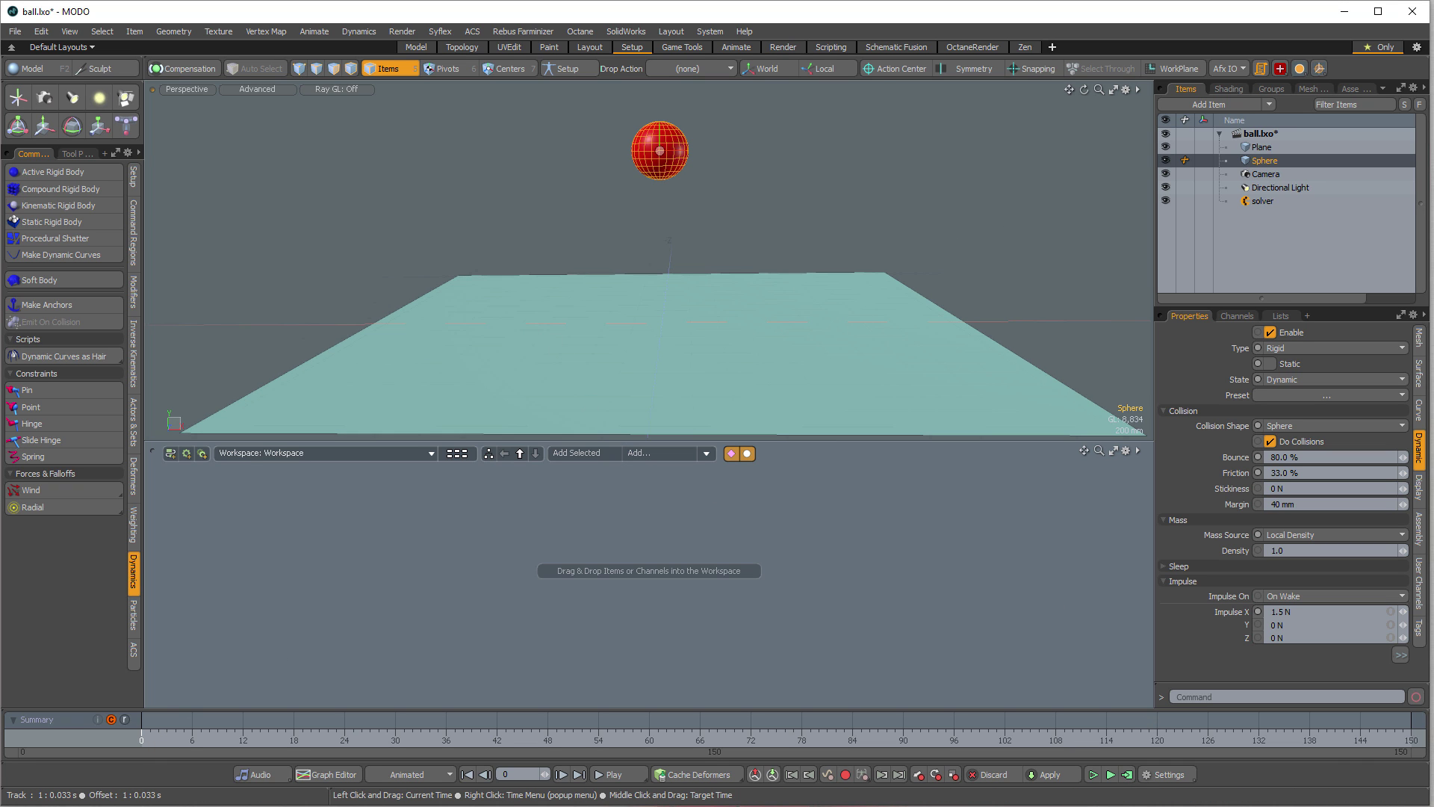
mouse_move(154, 739)
left_mouse_down()
mouse_move(649, 738)
mouse_move(141, 738)
left_mouse_up()
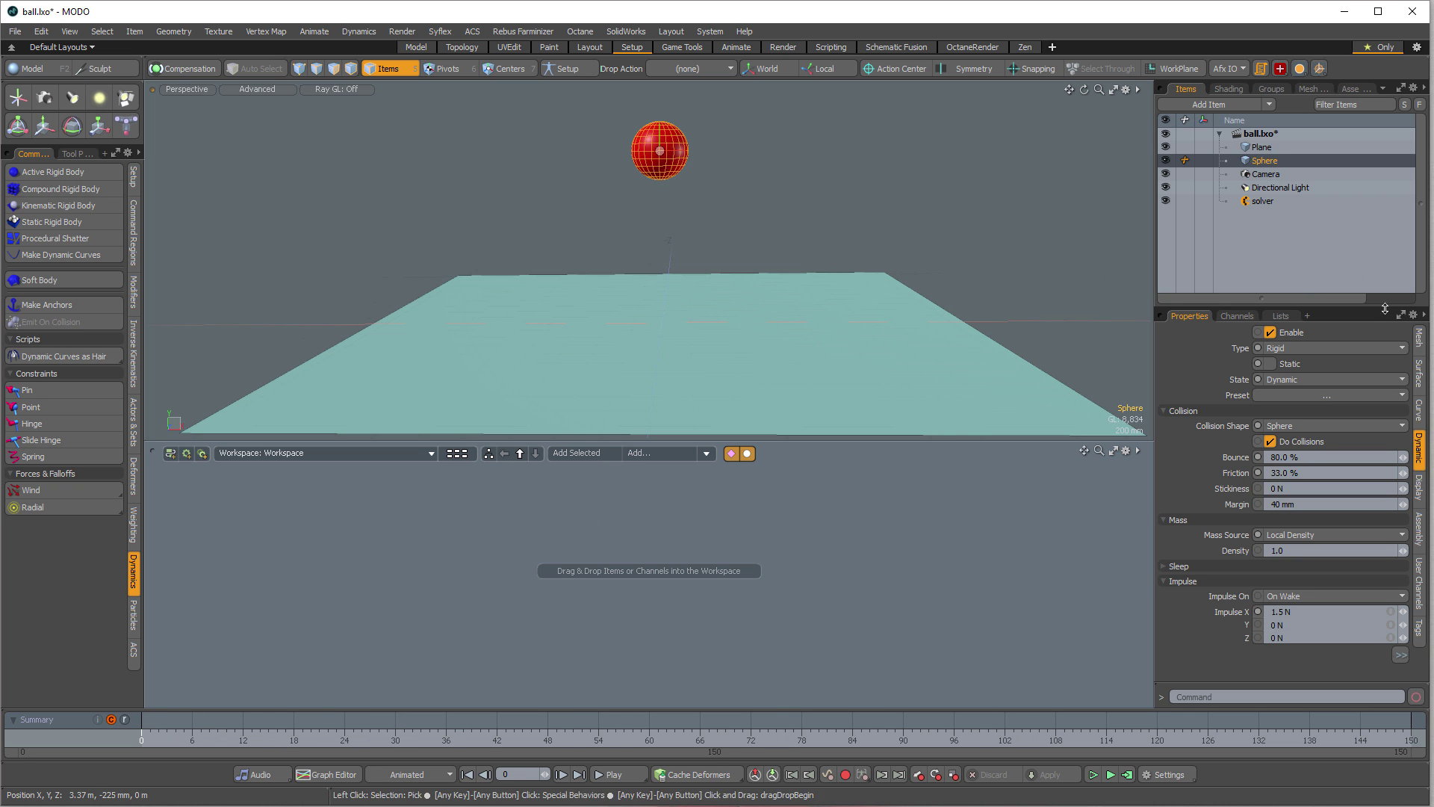
Step: Check the sphere's transform channels for keyframes and scrub the computed motion back to frame 0
left_click(1418, 338)
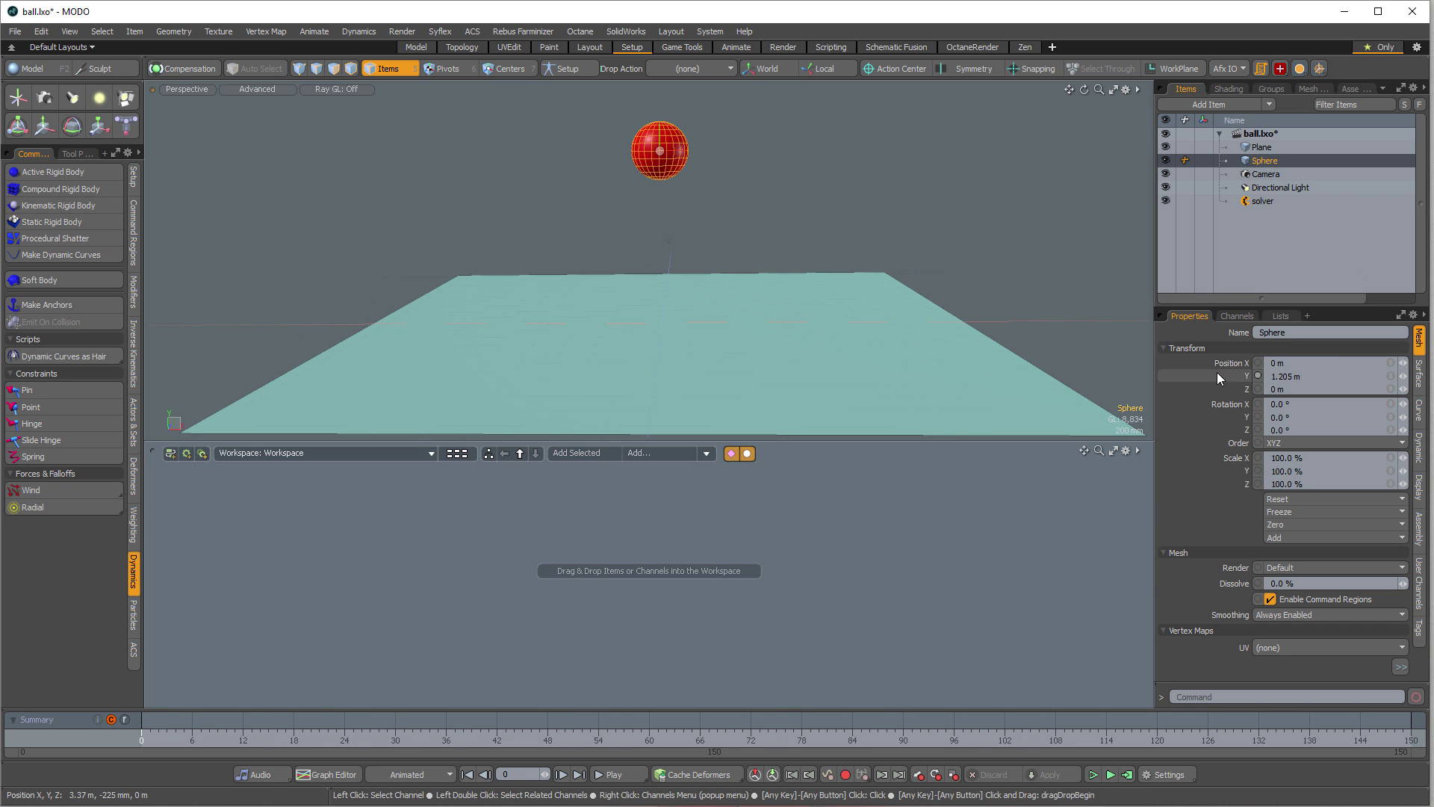
mouse_move(1258, 369)
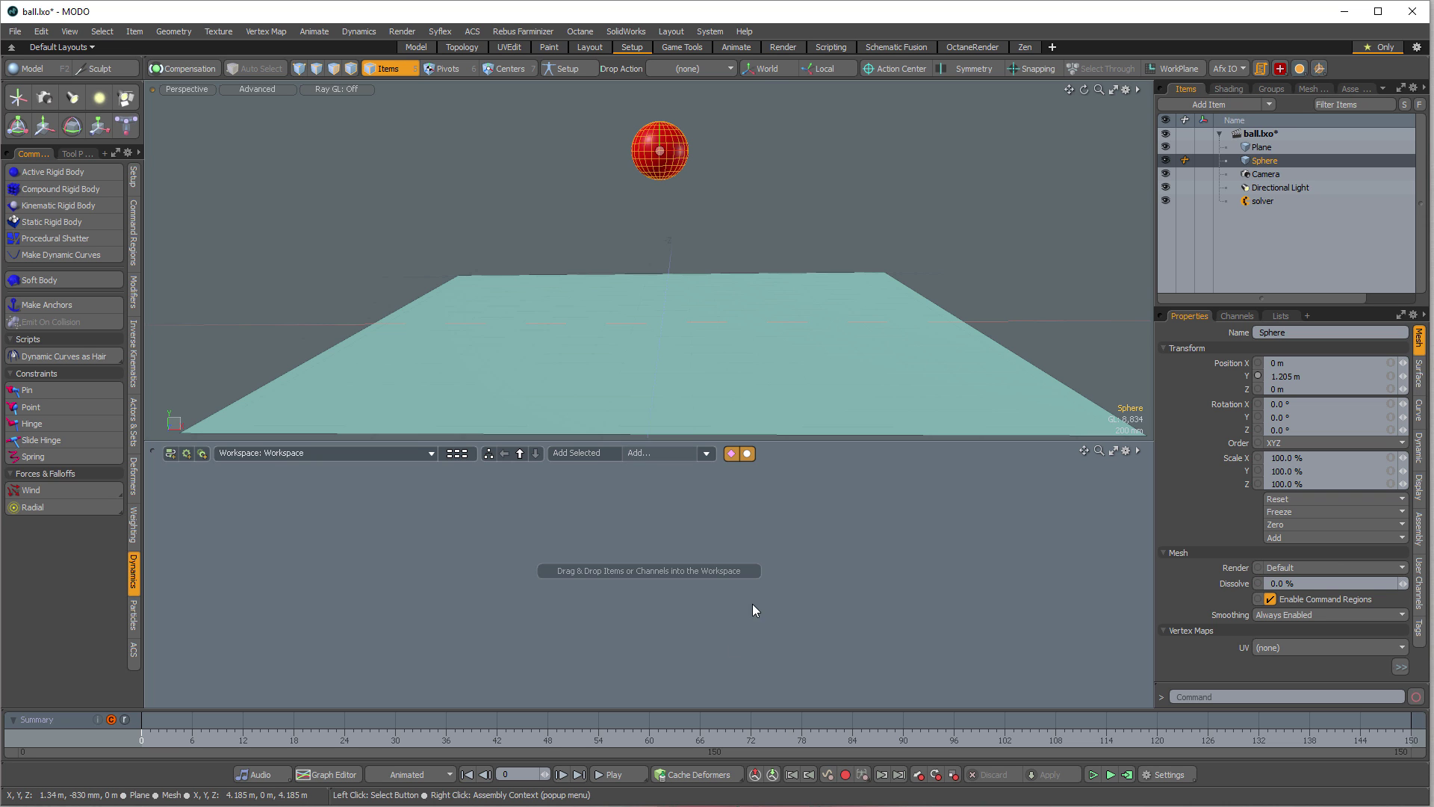
left_click_drag(190, 733, 142, 733)
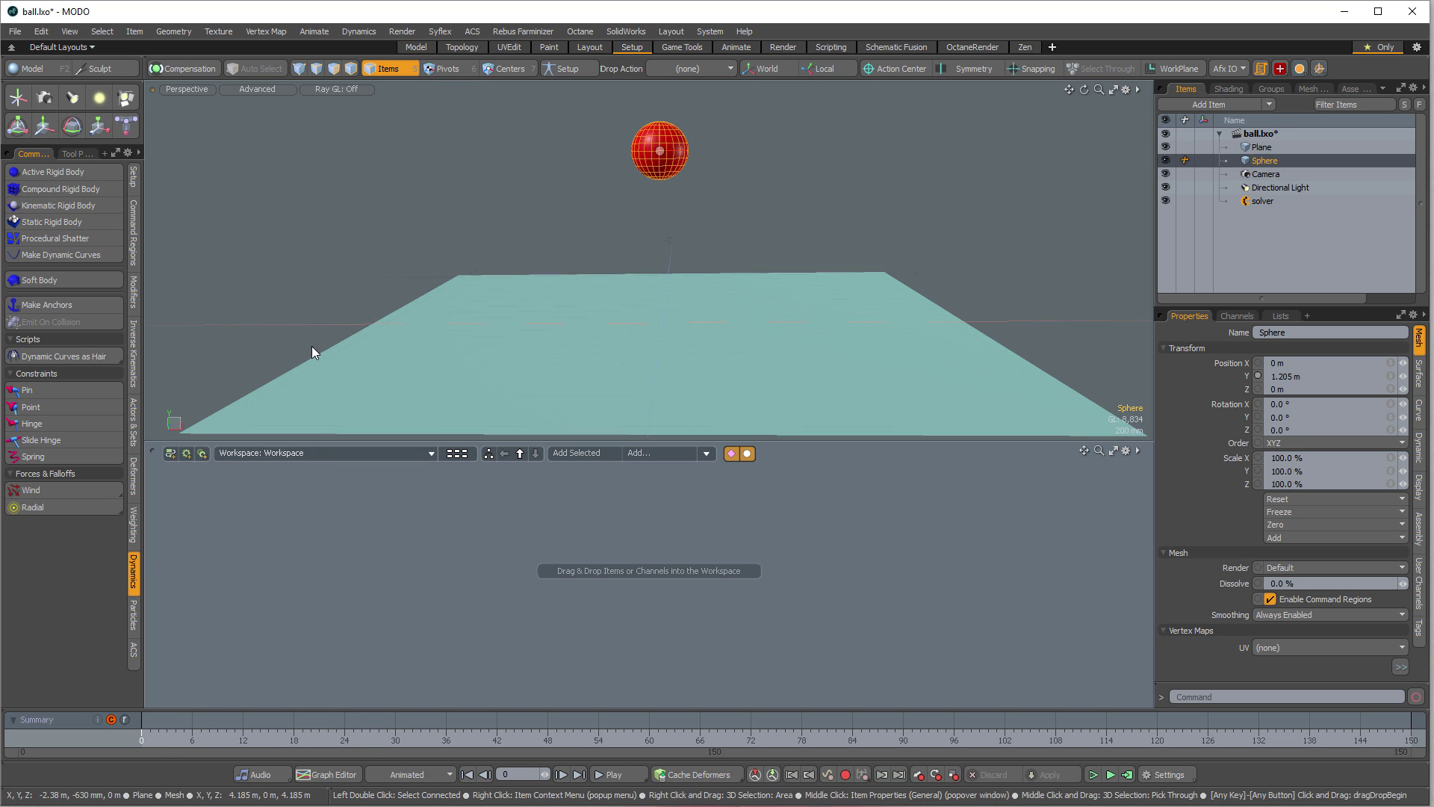
Step: Bake the sphere's motion to keyframes from frame 0 to 150 with constraints removed and Auto slopes, then reselect the sphere
left_click(315, 31)
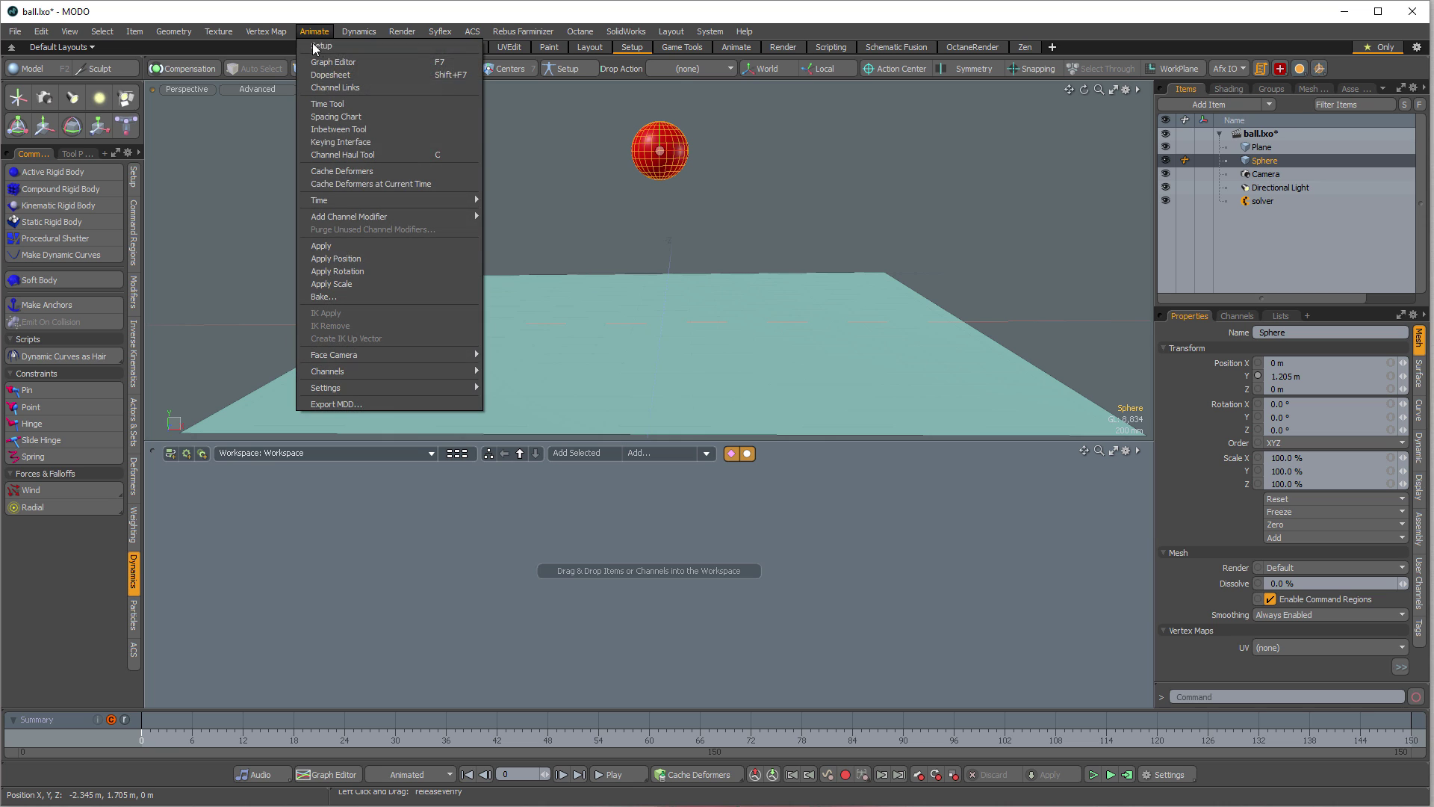
left_click(335, 296)
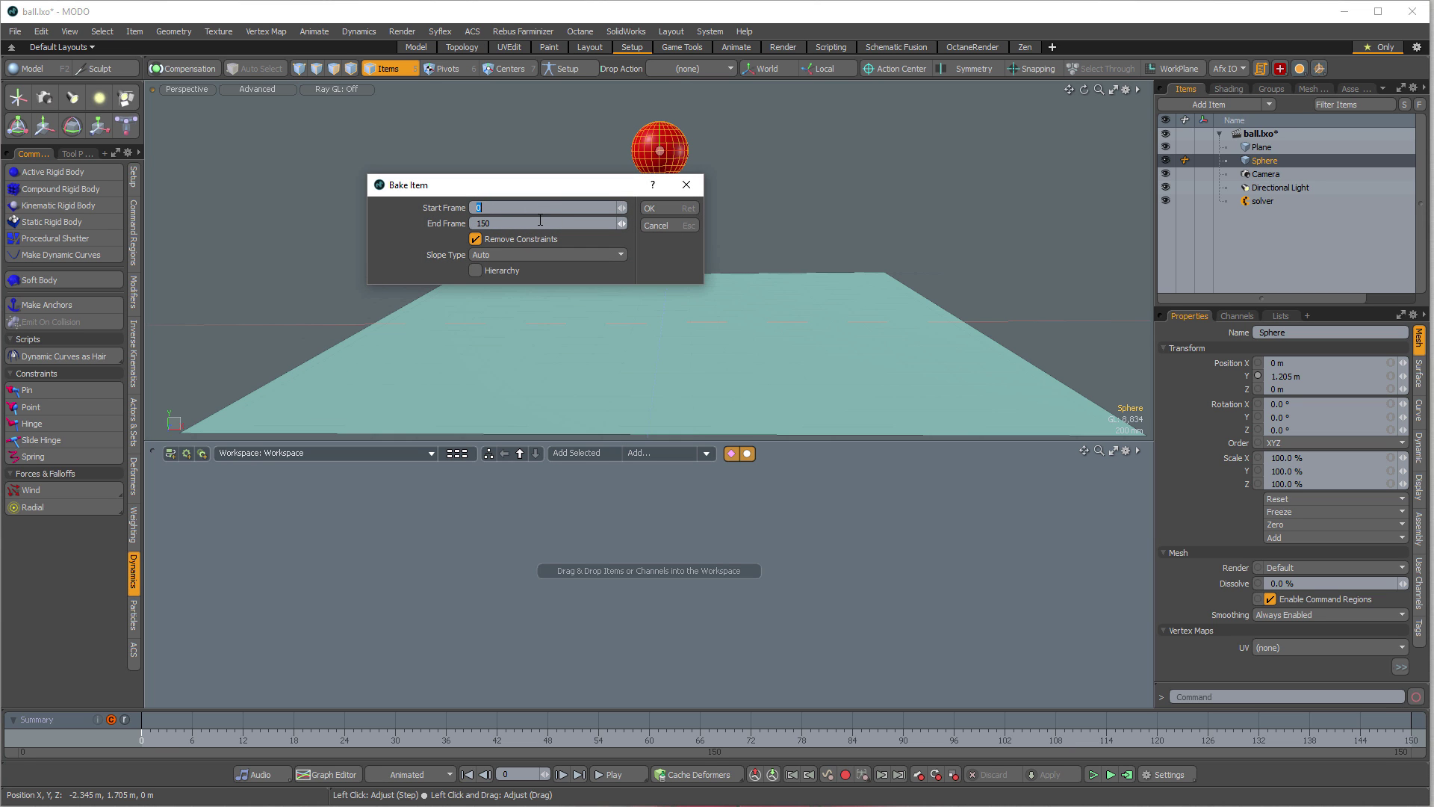
left_click(671, 209)
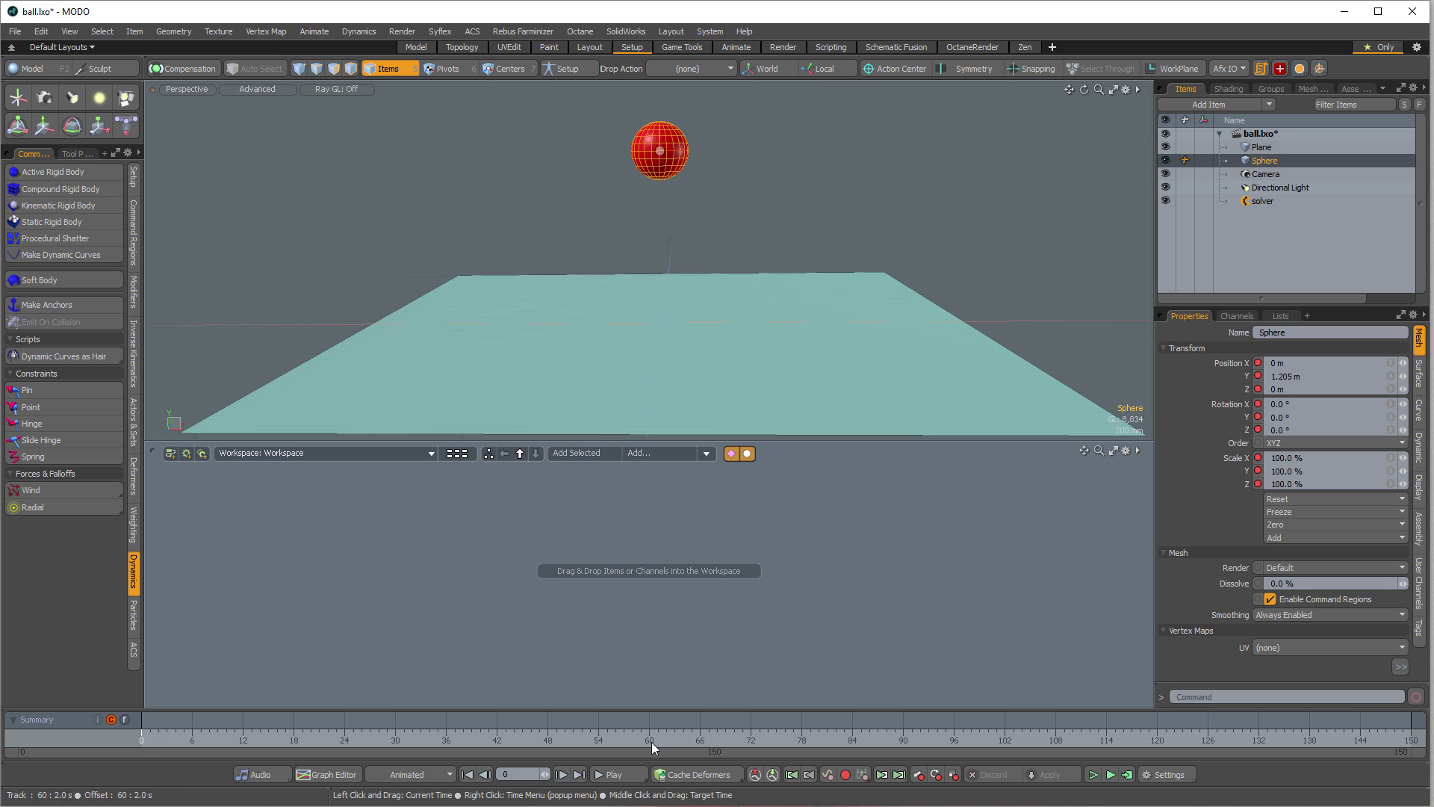
left_click(771, 182)
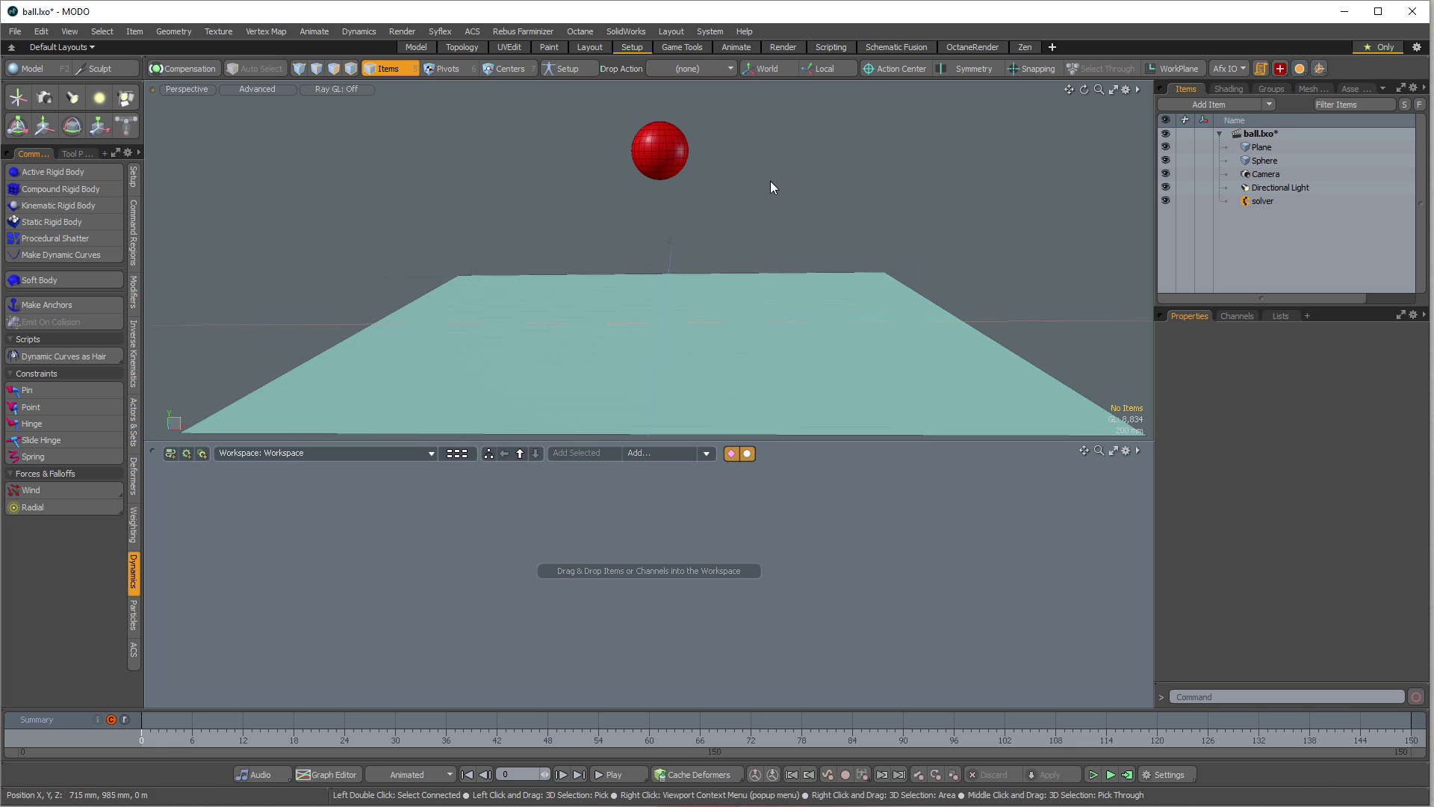
left_click(657, 151)
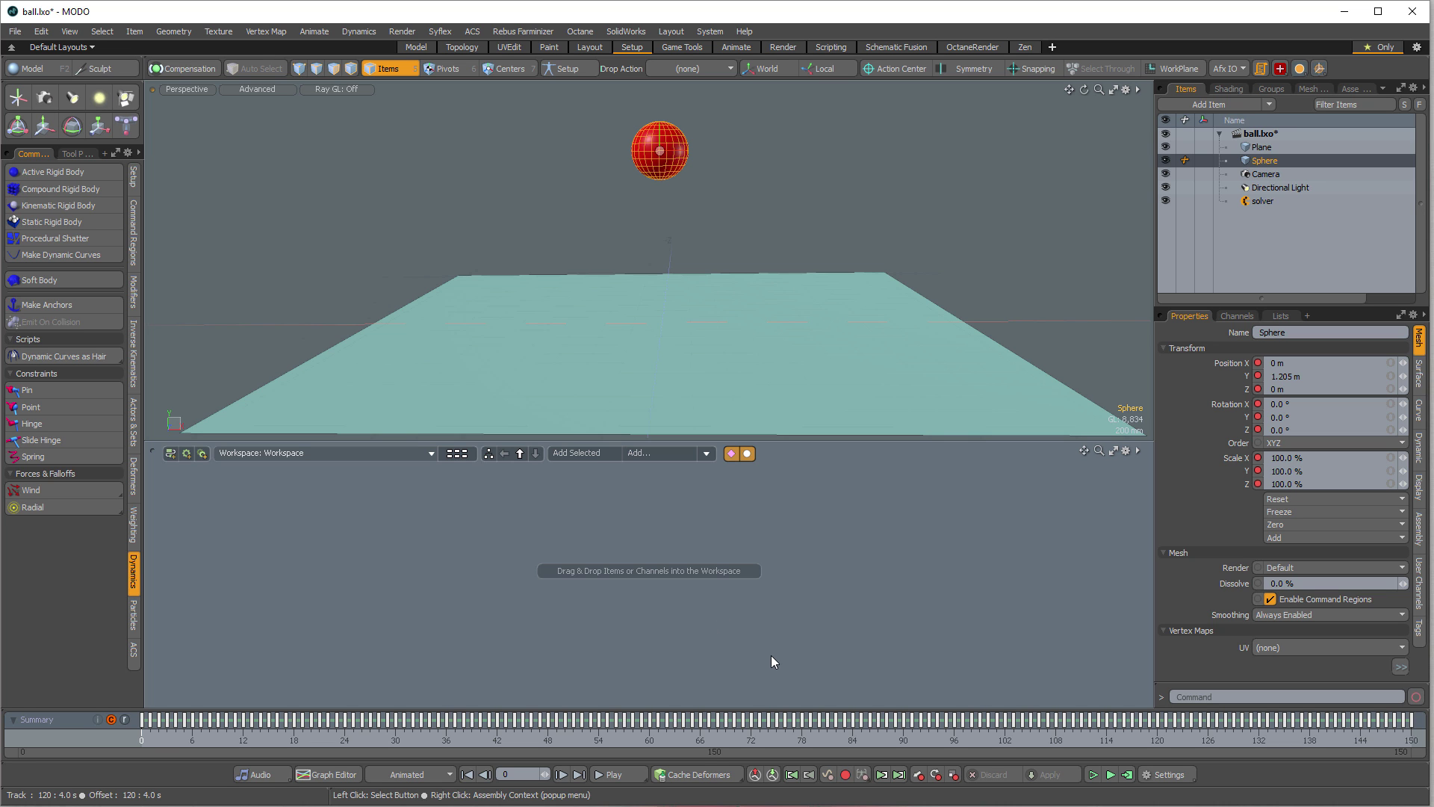
Step: Examine the sphere's baked scale, rotation and position curves in the Graph Editor, placing its window clear of the ball
key("F3")
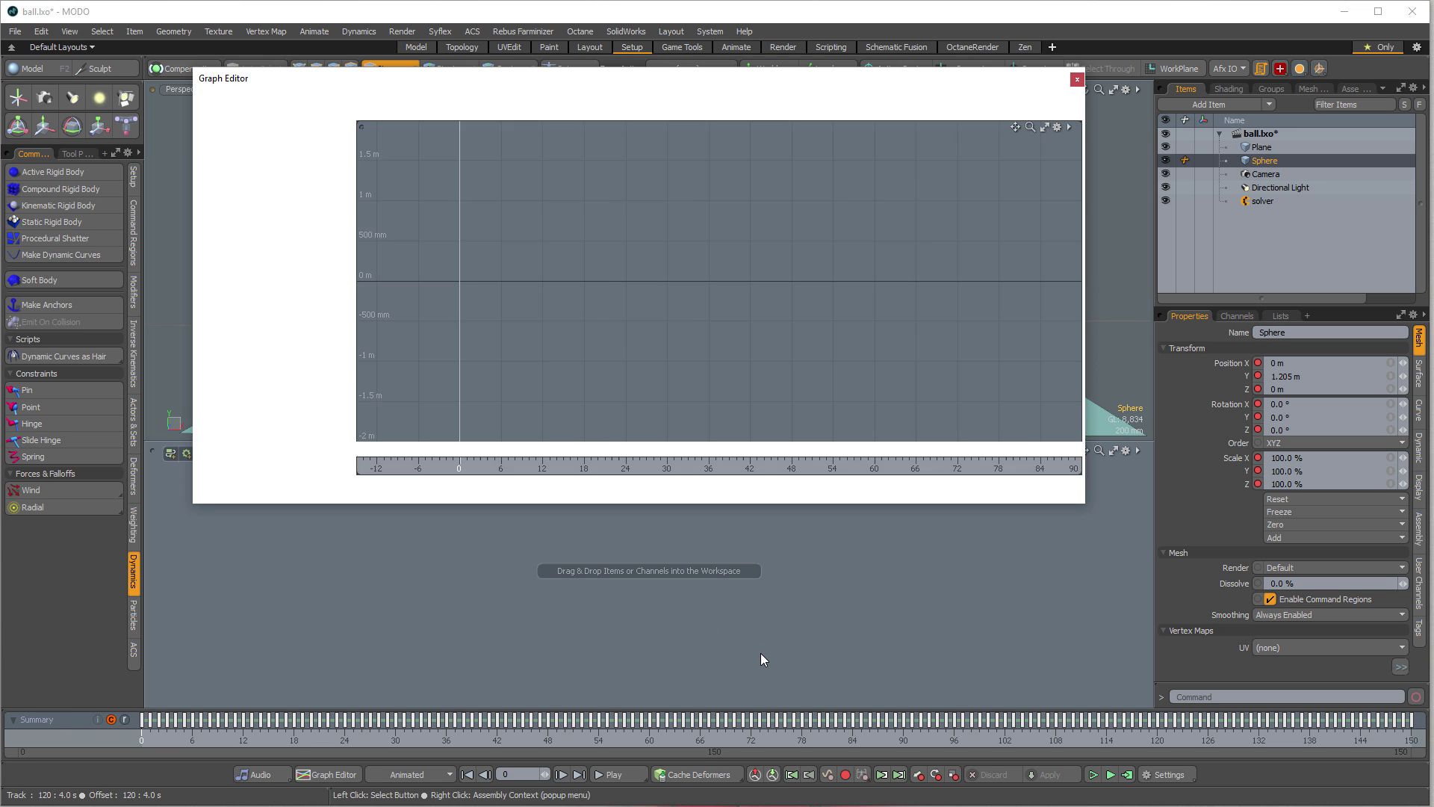
left_click_drag(814, 86, 817, 300)
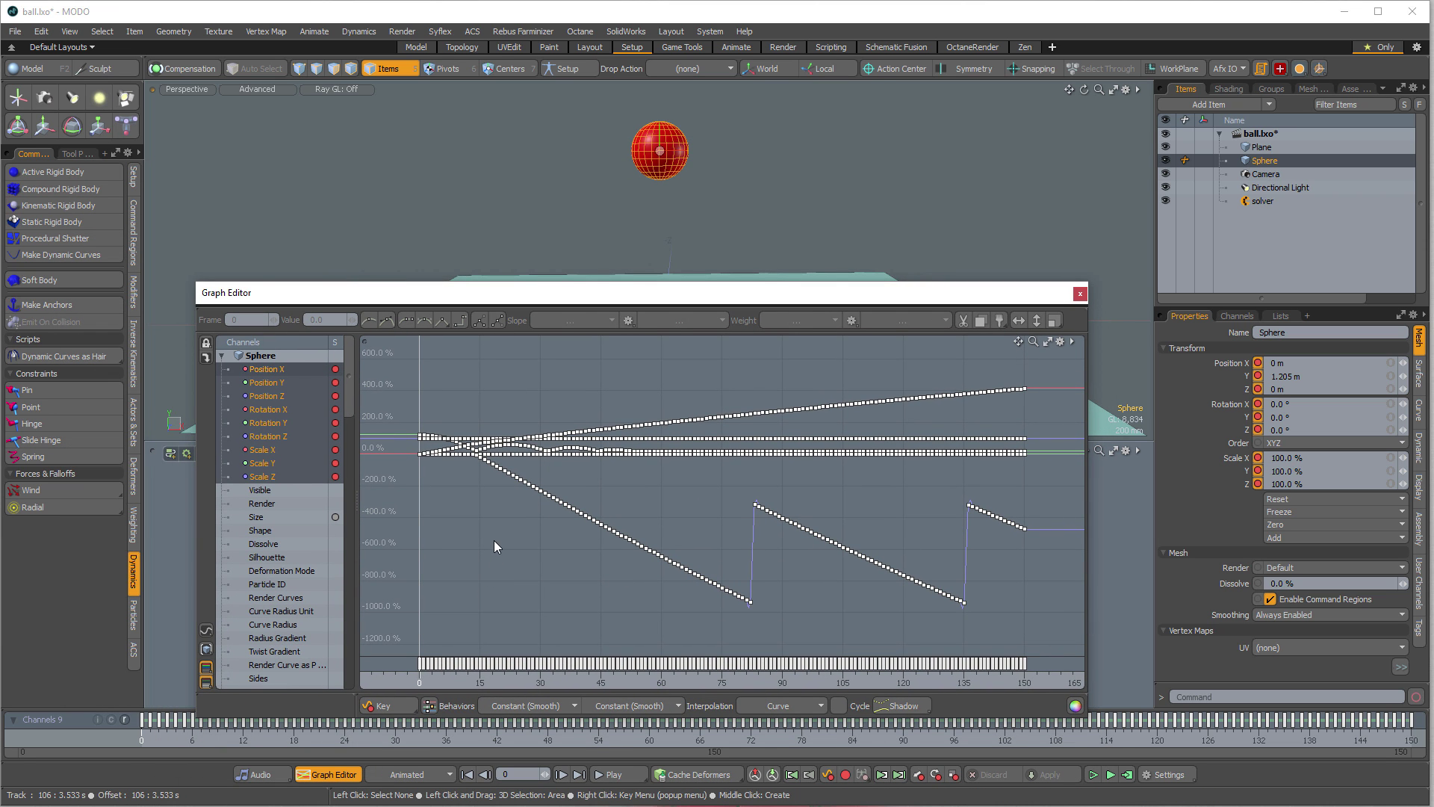
left_click(275, 476)
left_click(273, 449, "shift")
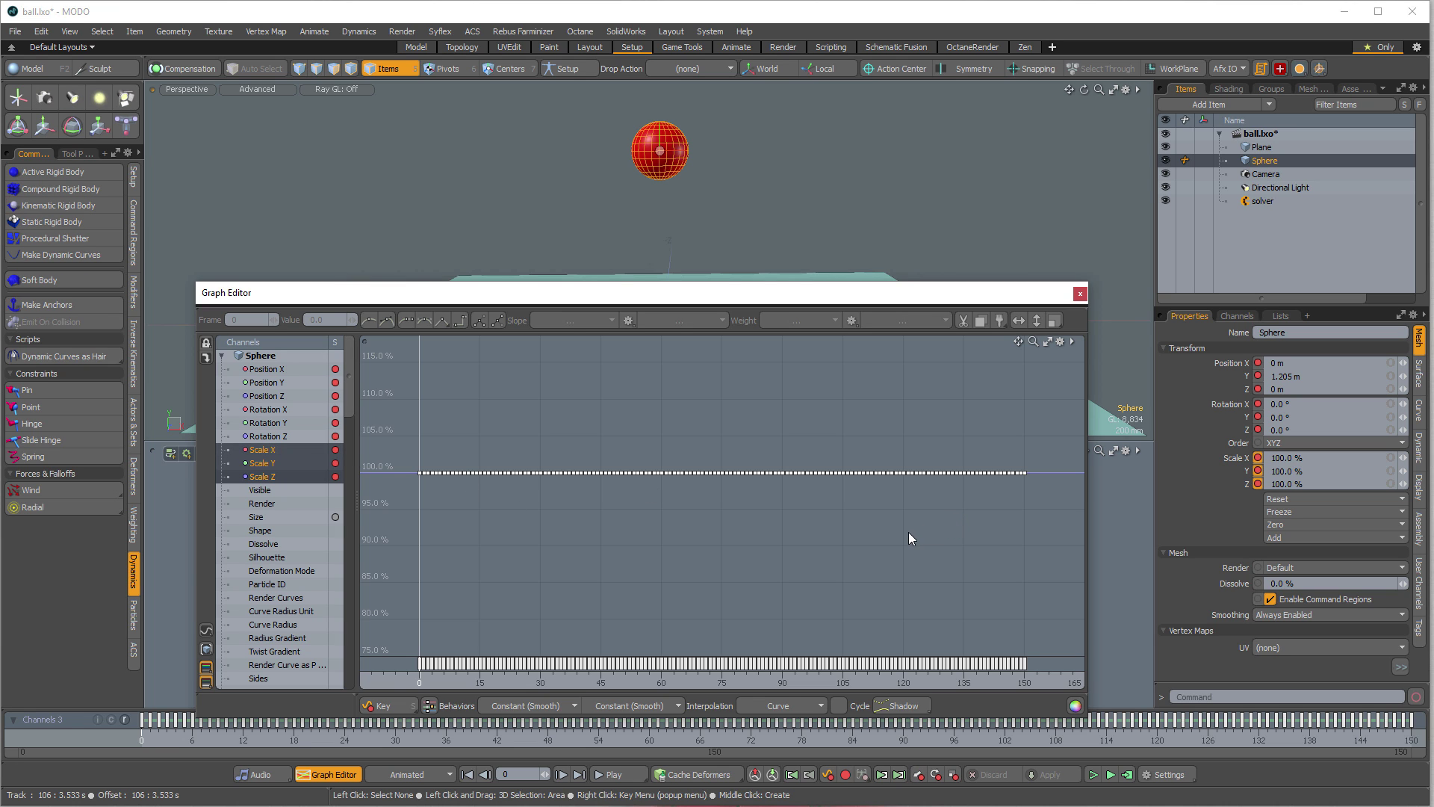
left_click(288, 436)
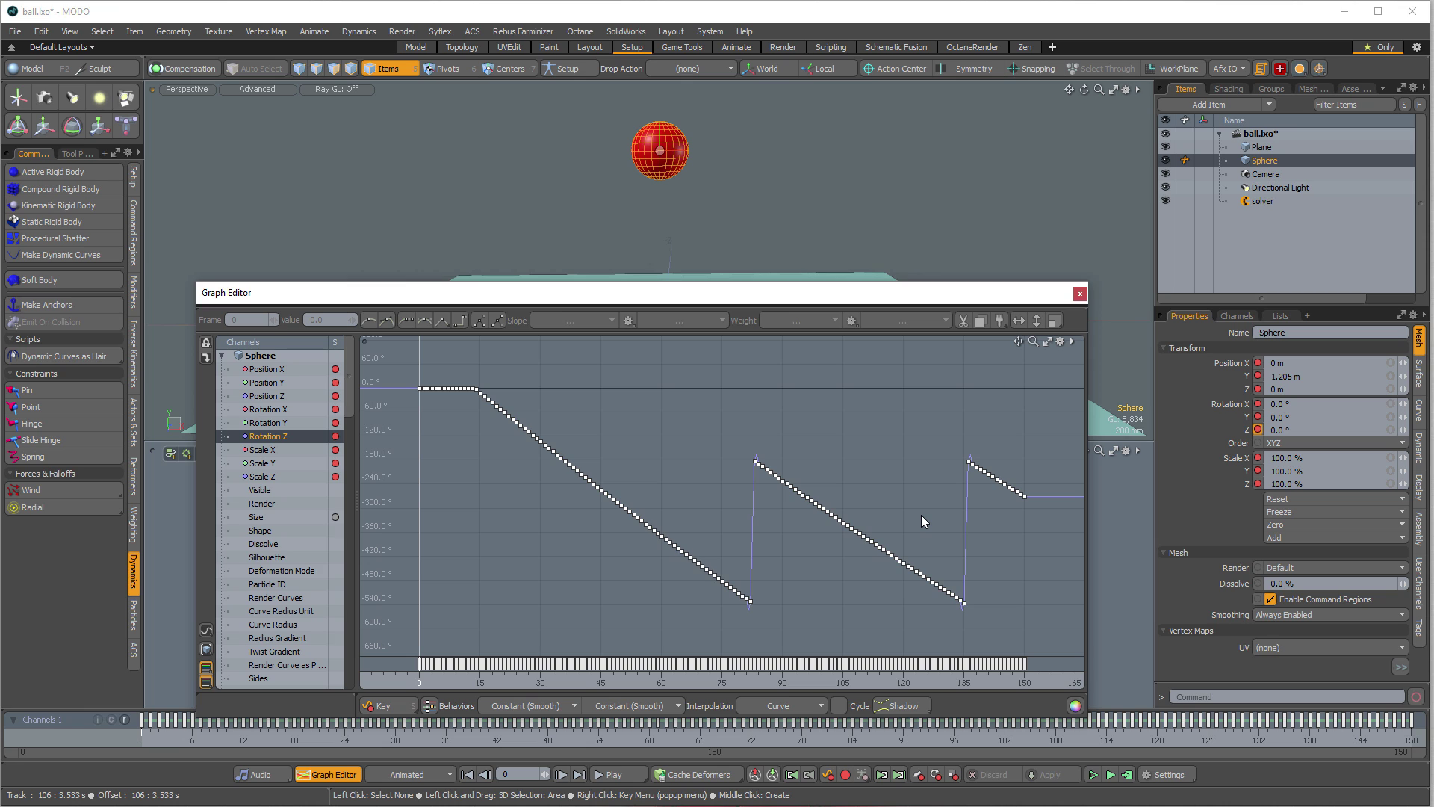
left_click(287, 424)
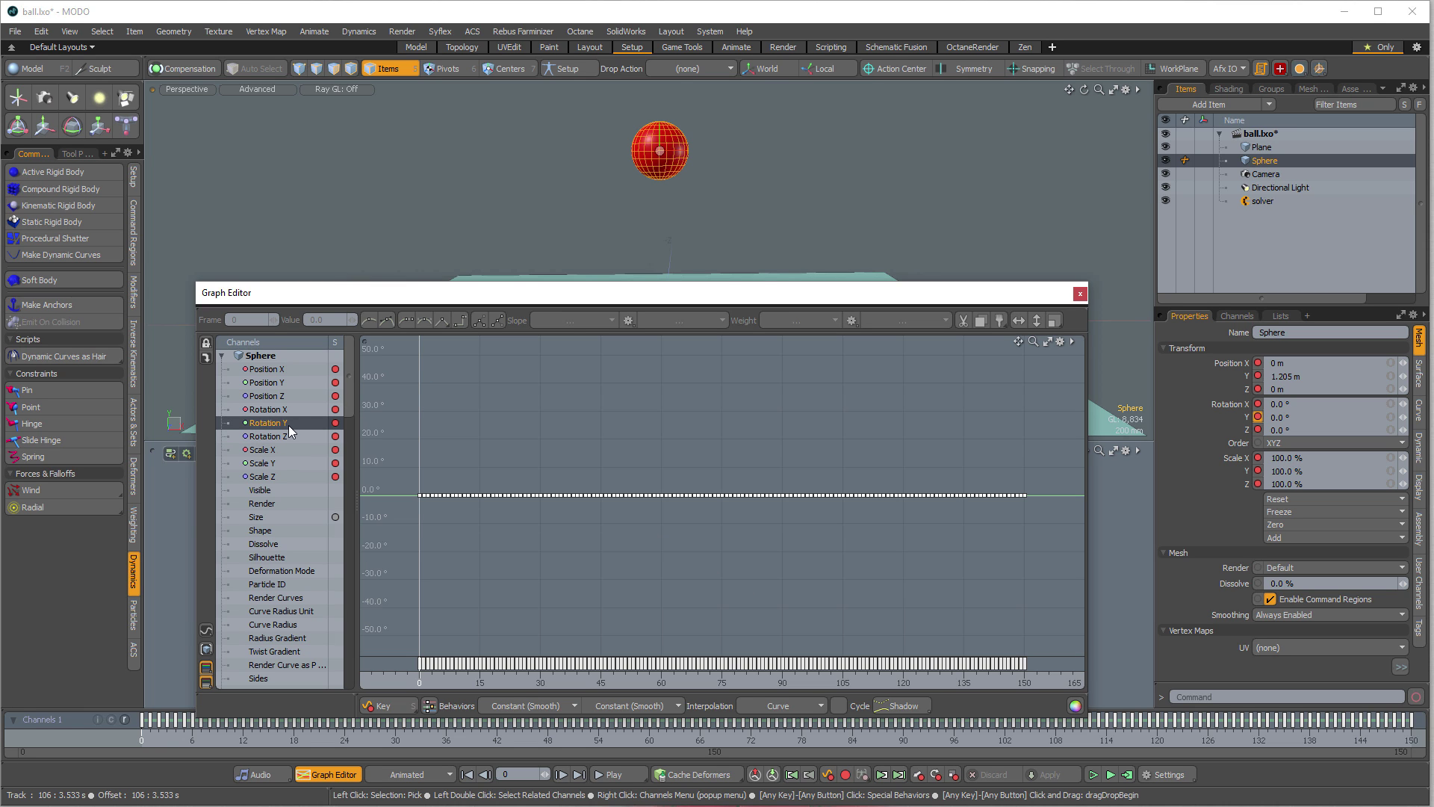
left_click(280, 410)
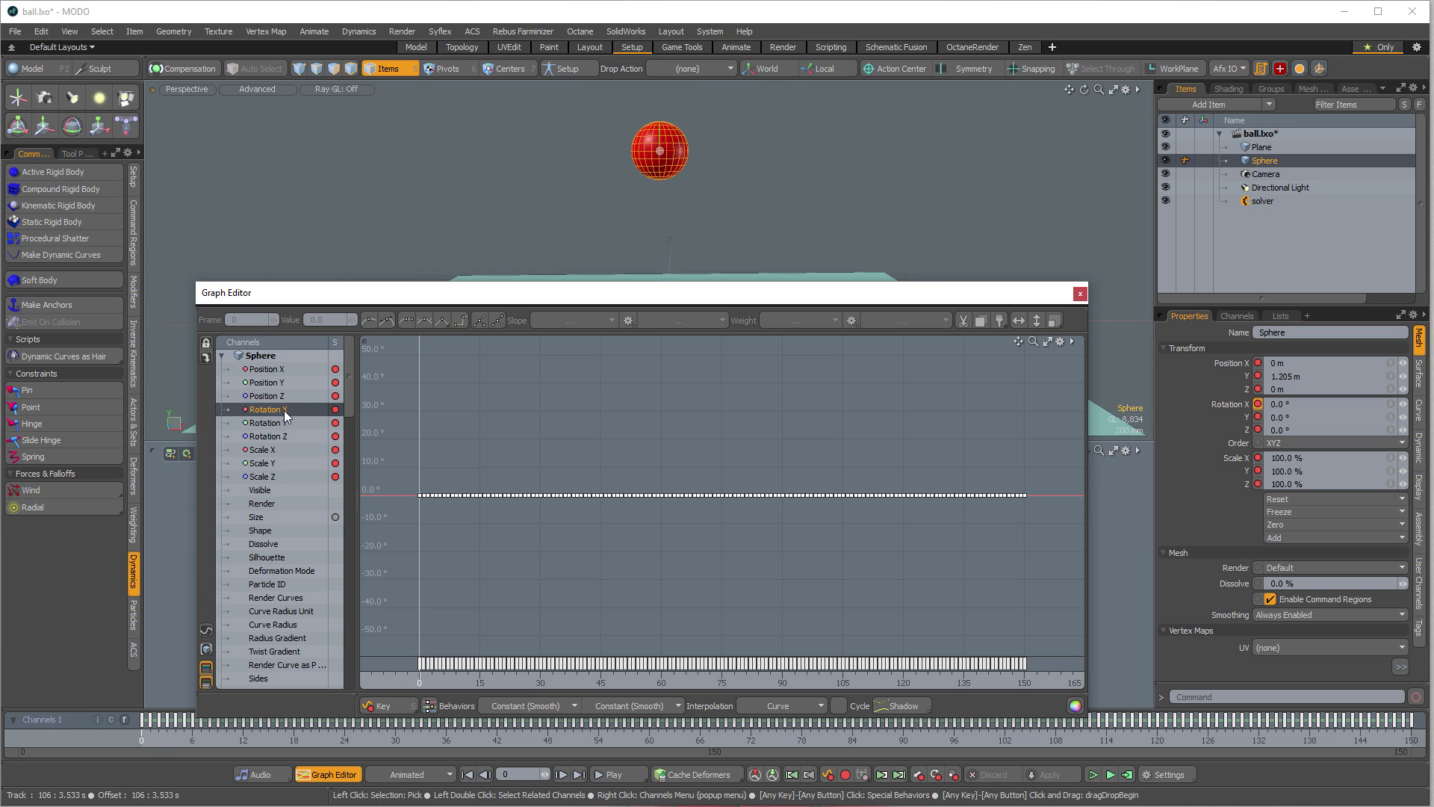
left_click(280, 394)
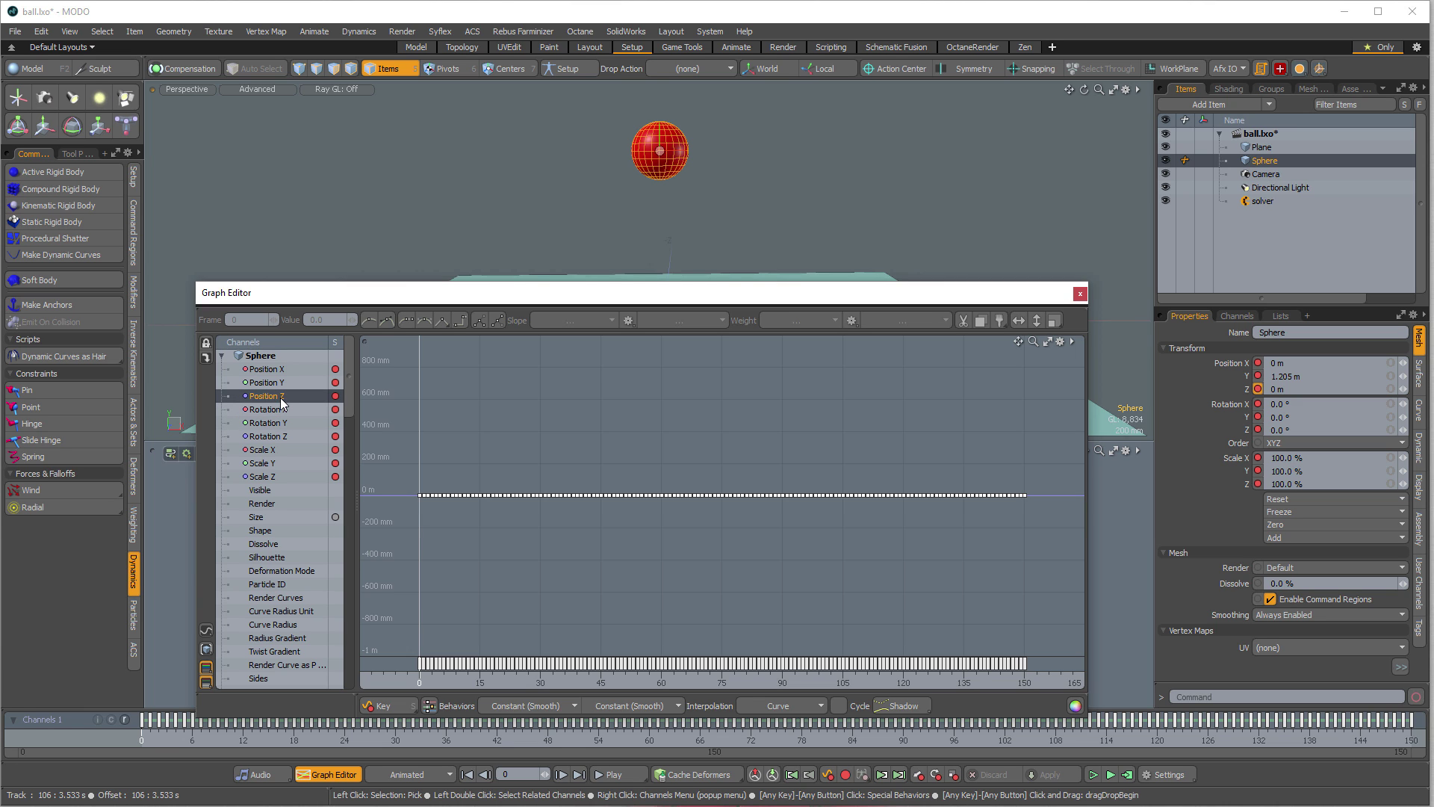
left_click(282, 381)
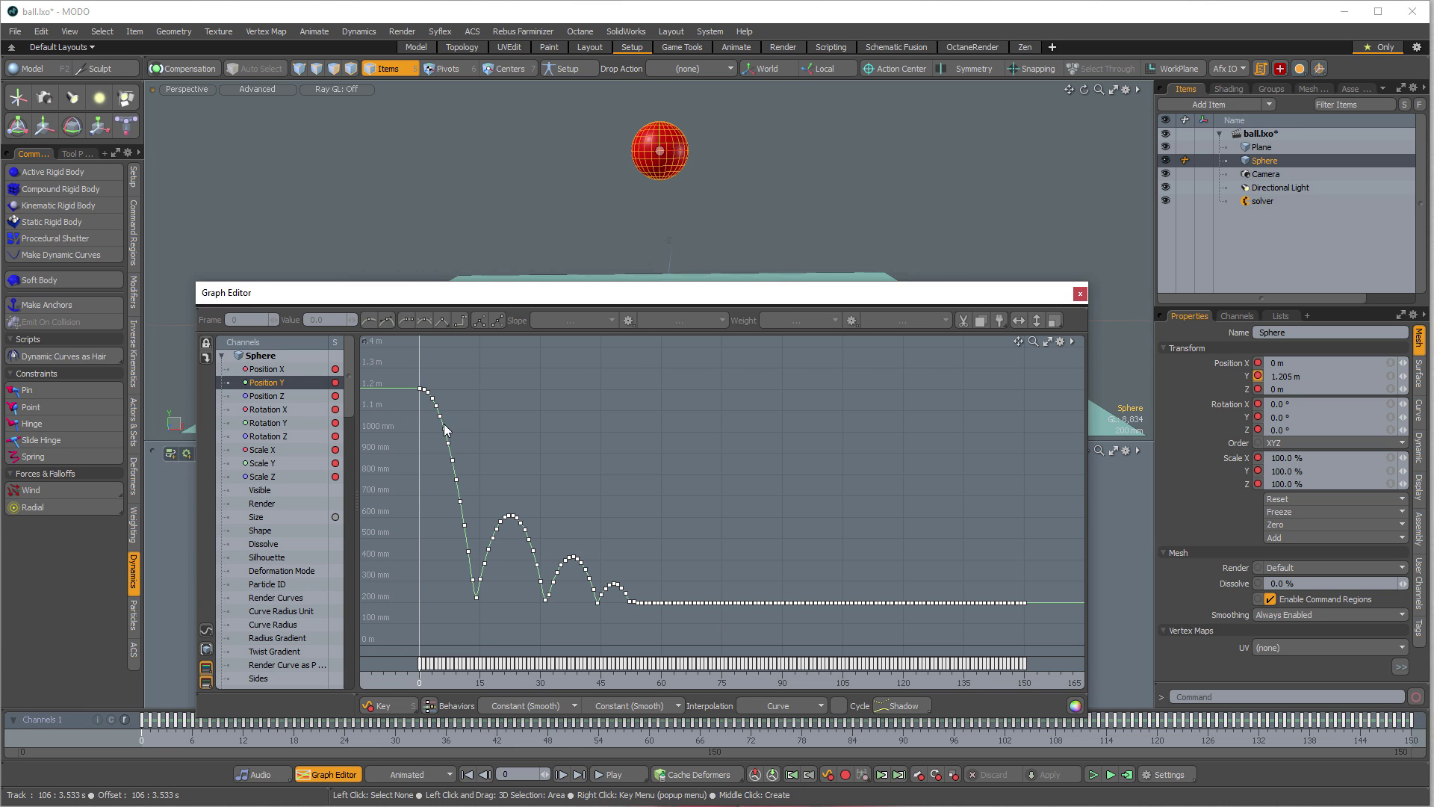
left_click(281, 368)
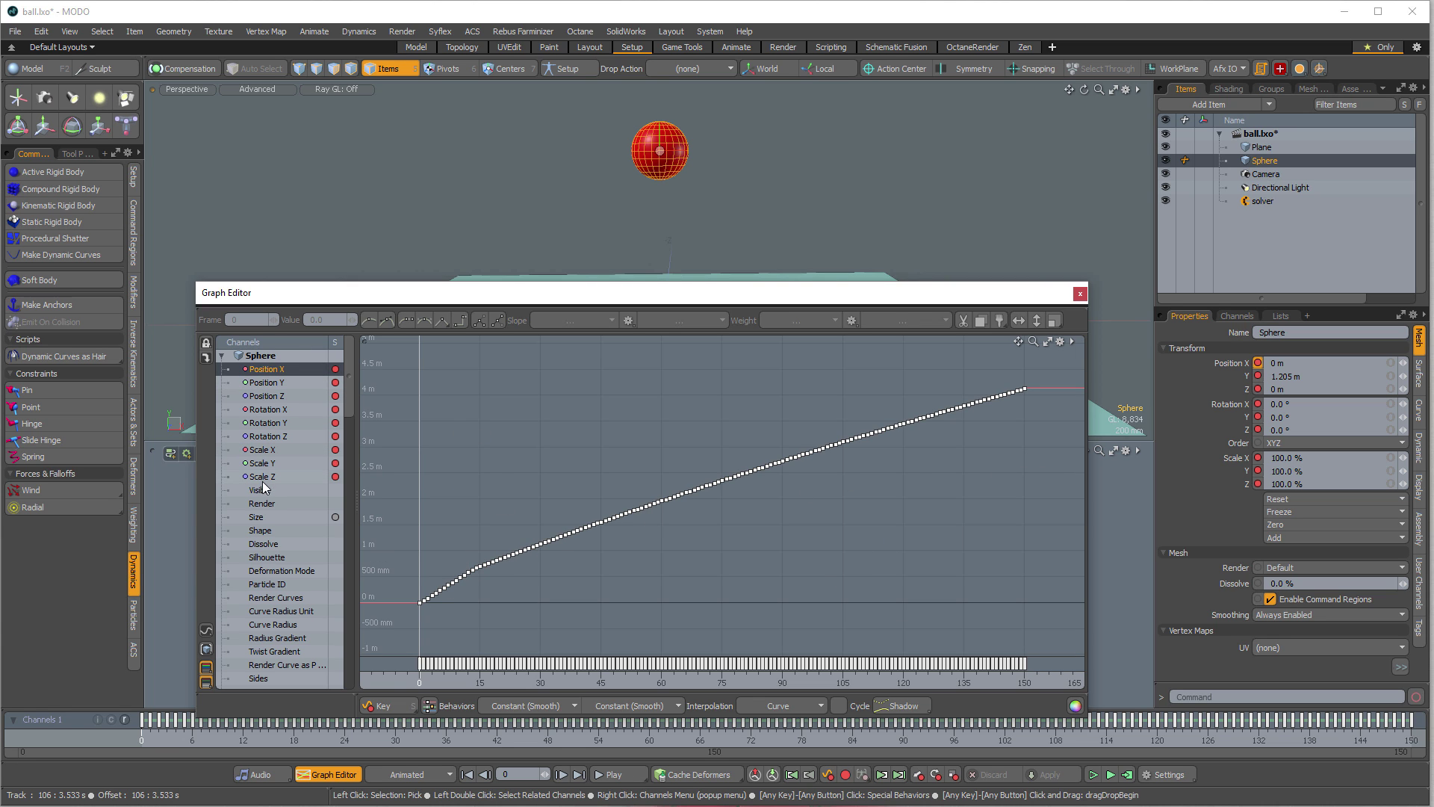
Step: Remove all keyframes from the sphere's Position Z, Rotation X, Rotation Y and Scale X, Y and Z channels
left_click_drag(266, 479, 272, 451)
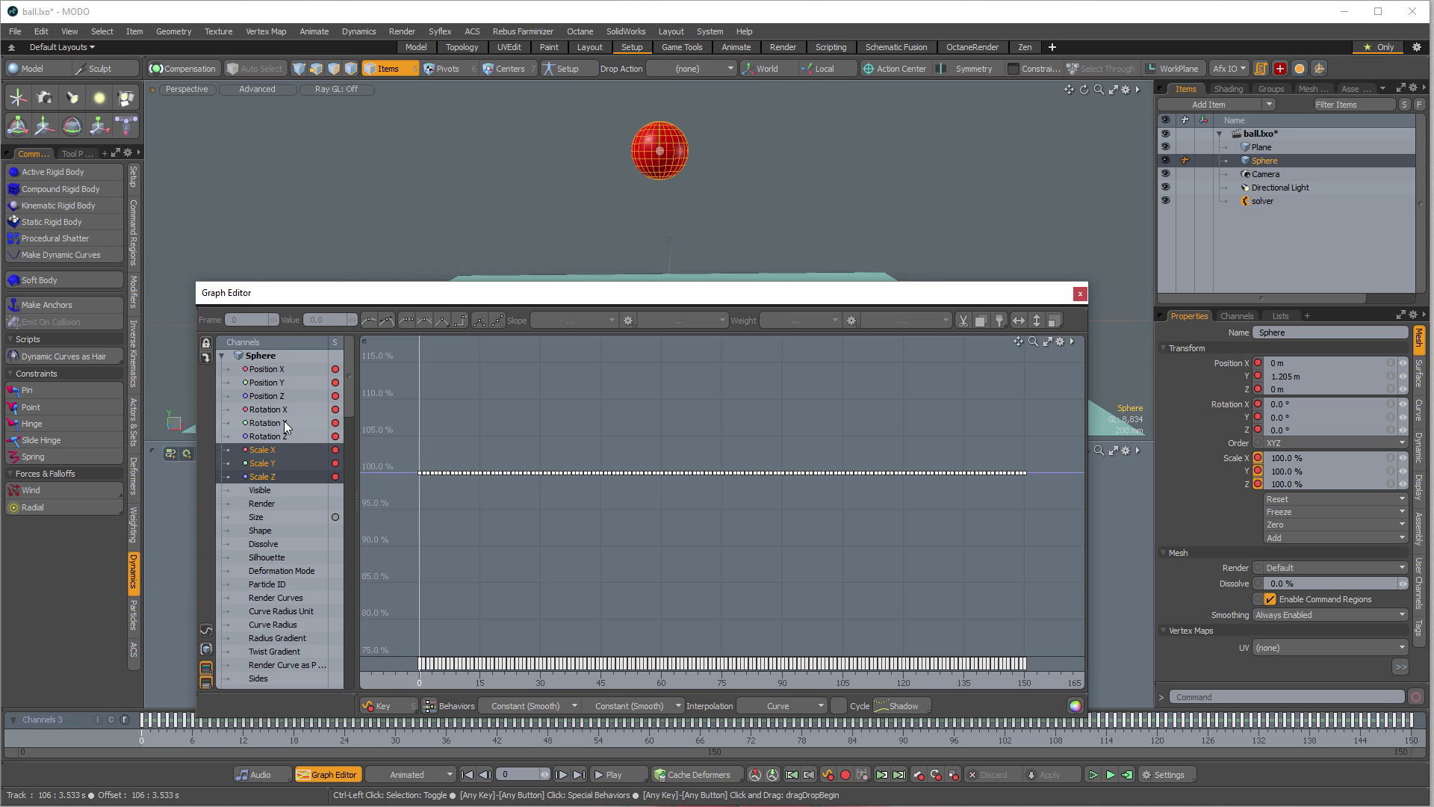
left_click(284, 421, "ctrl")
left_click(284, 408, "ctrl")
left_click(288, 396, "ctrl")
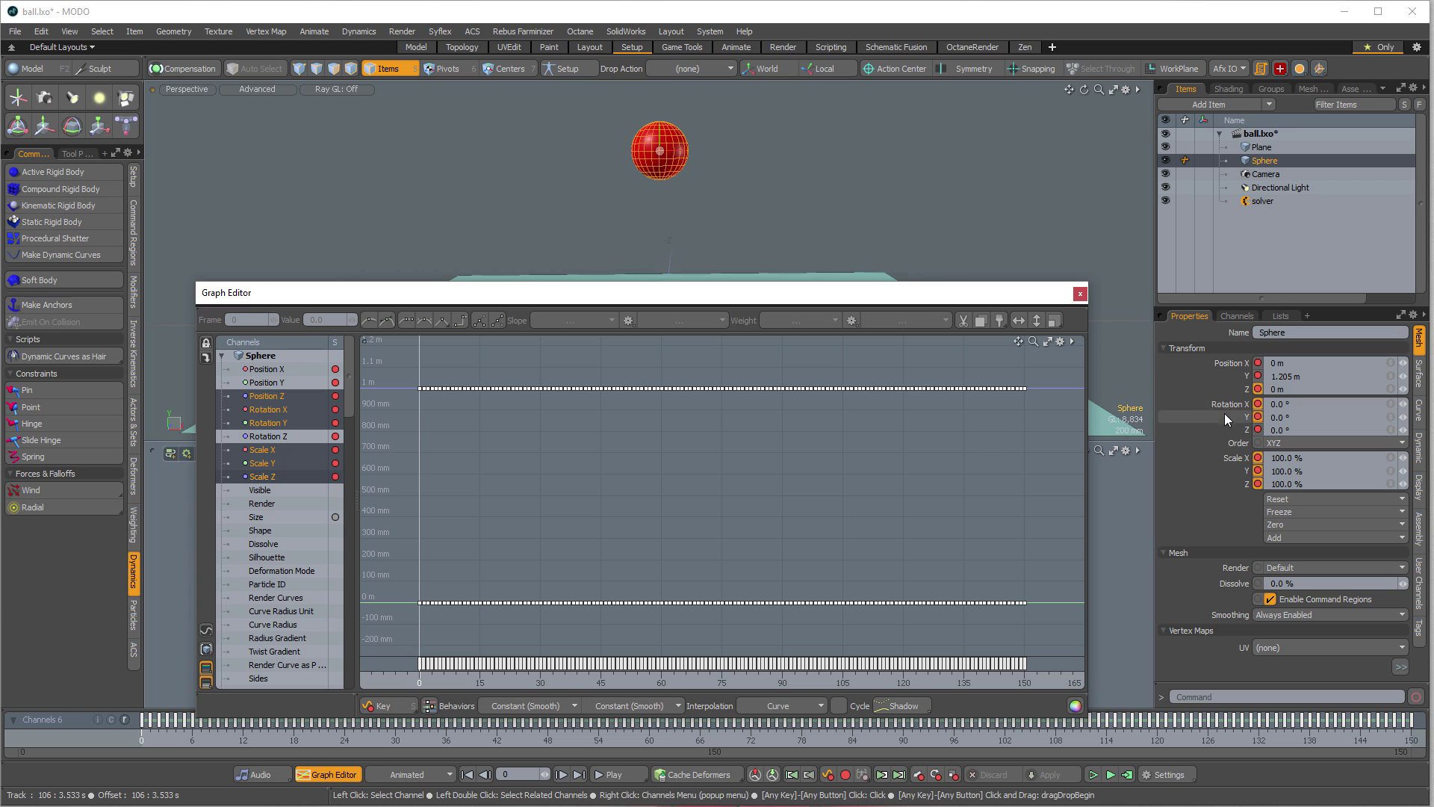
right_click(275, 476)
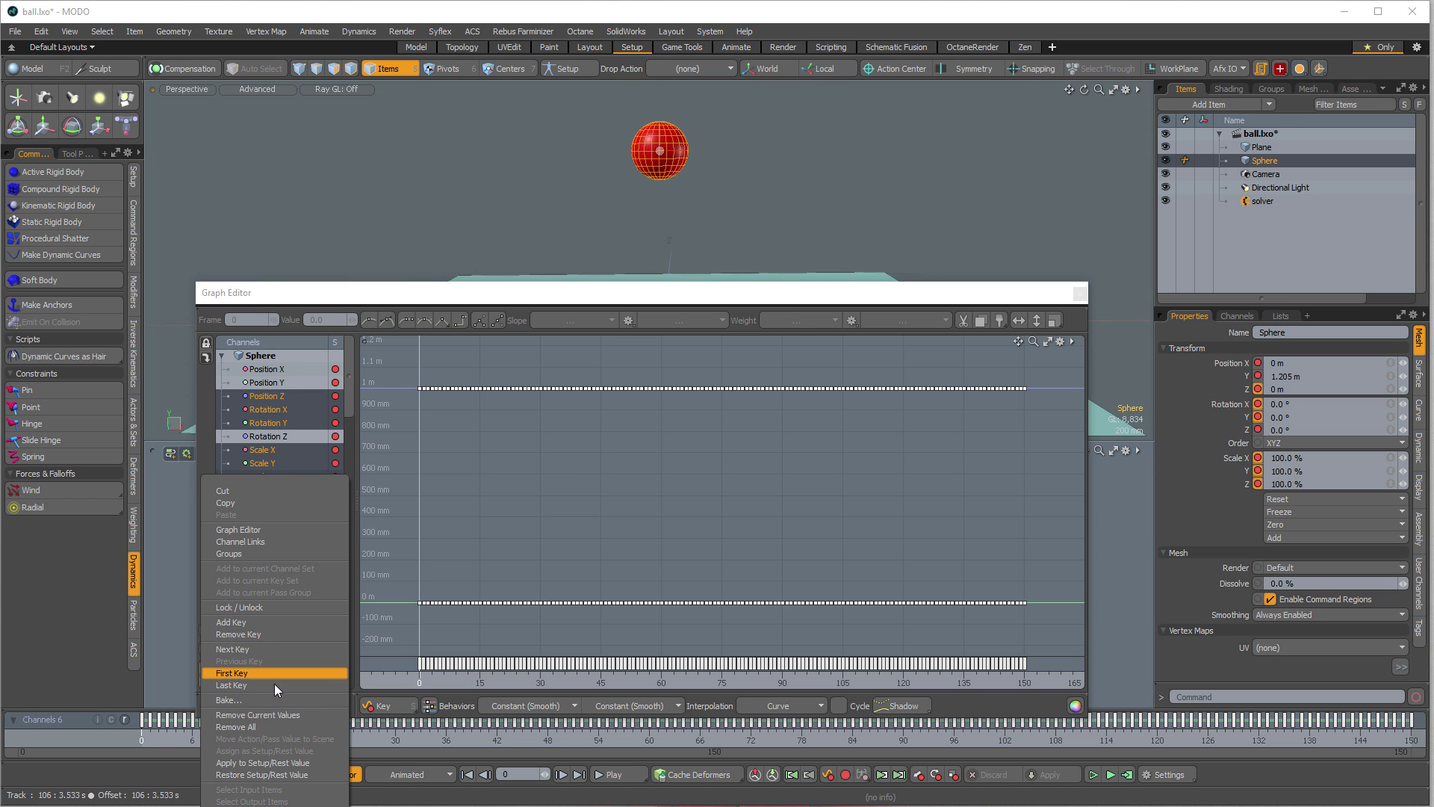
left_click(256, 728)
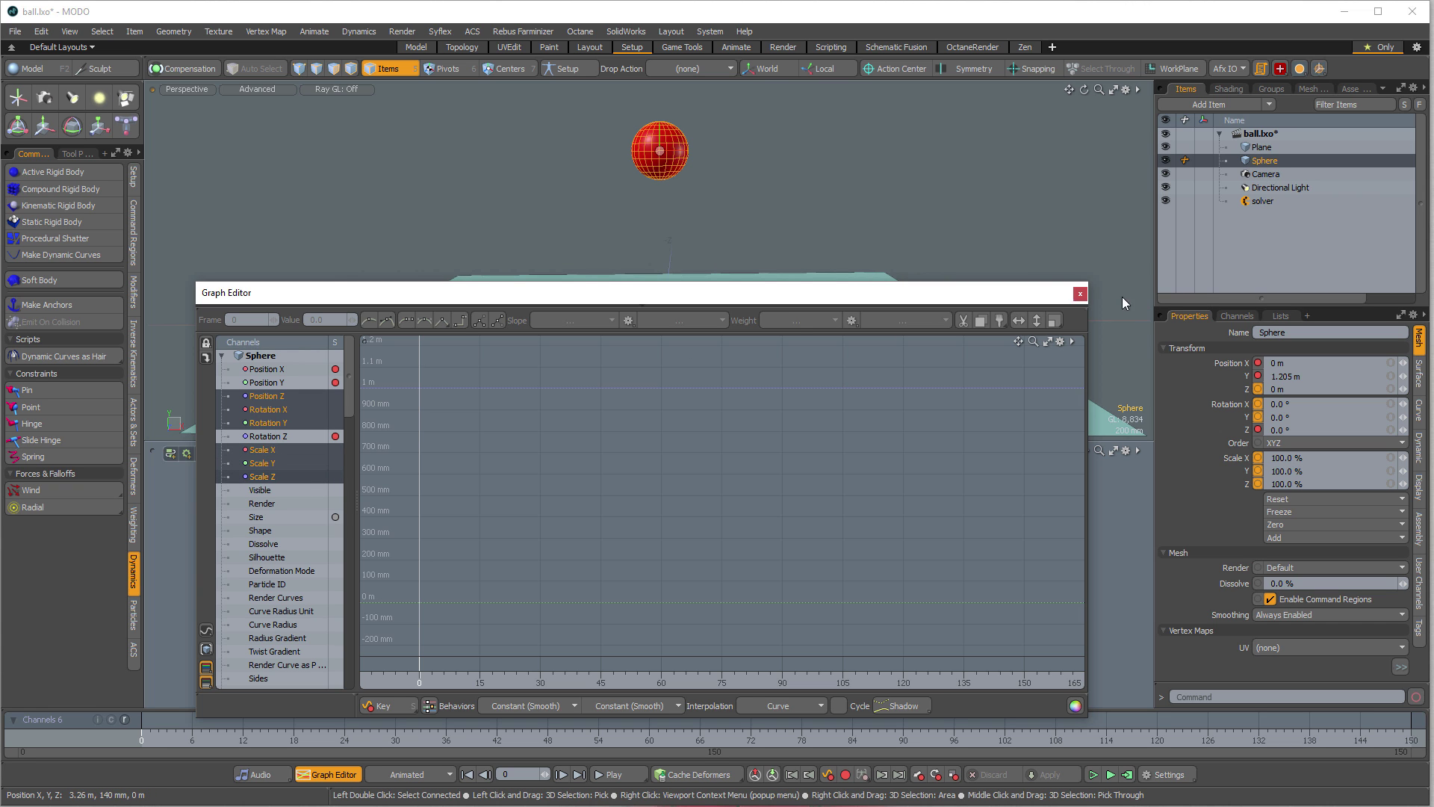
Step: Close the Graph Editor and scrub the baked animation back to frame 0
left_click(1079, 294)
mouse_move(141, 736)
left_mouse_down()
mouse_move(996, 736)
mouse_move(142, 736)
left_mouse_up()
key("Escape")
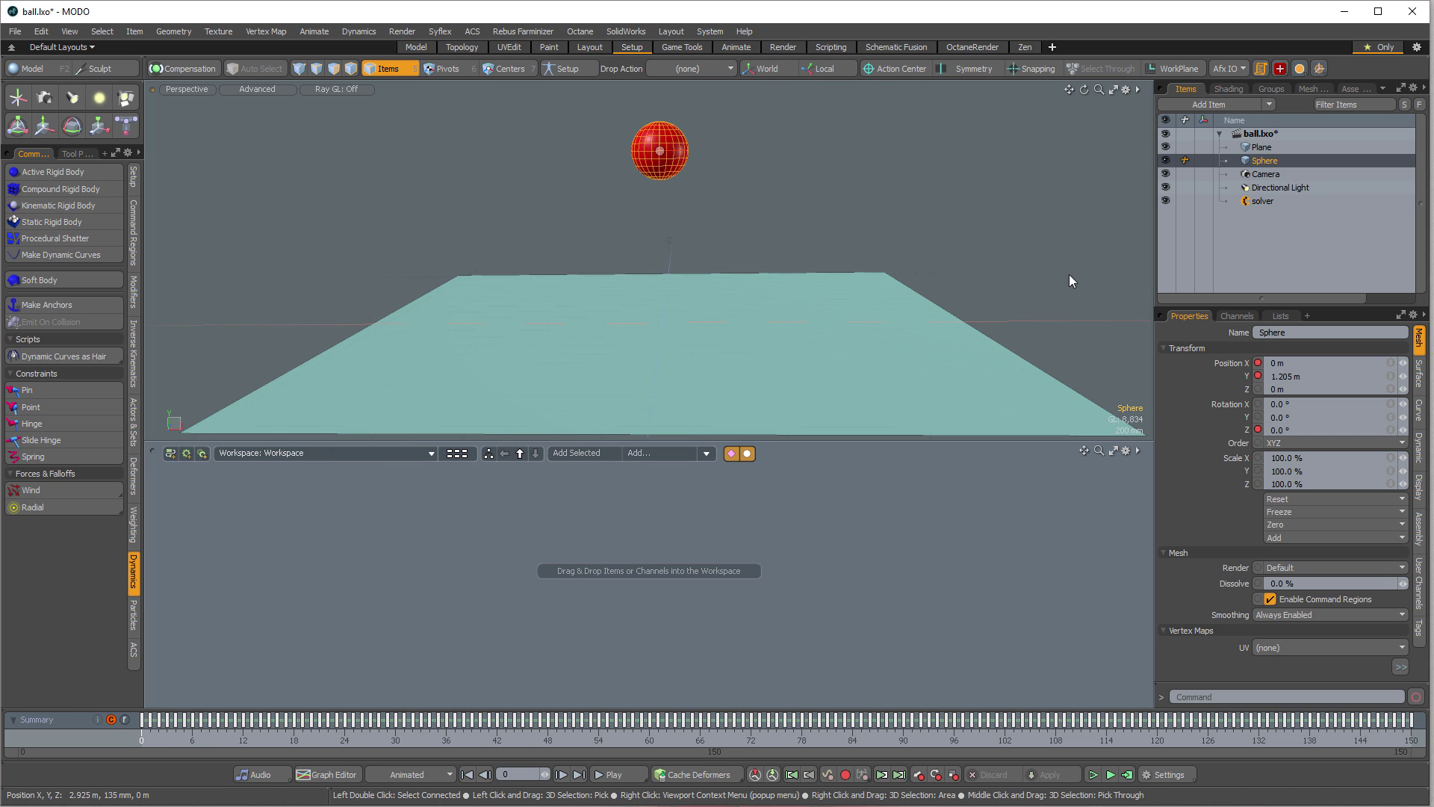
Step: Remove the dynamics from the sphere and from the ground plane
left_click(877, 172)
left_click(1073, 385)
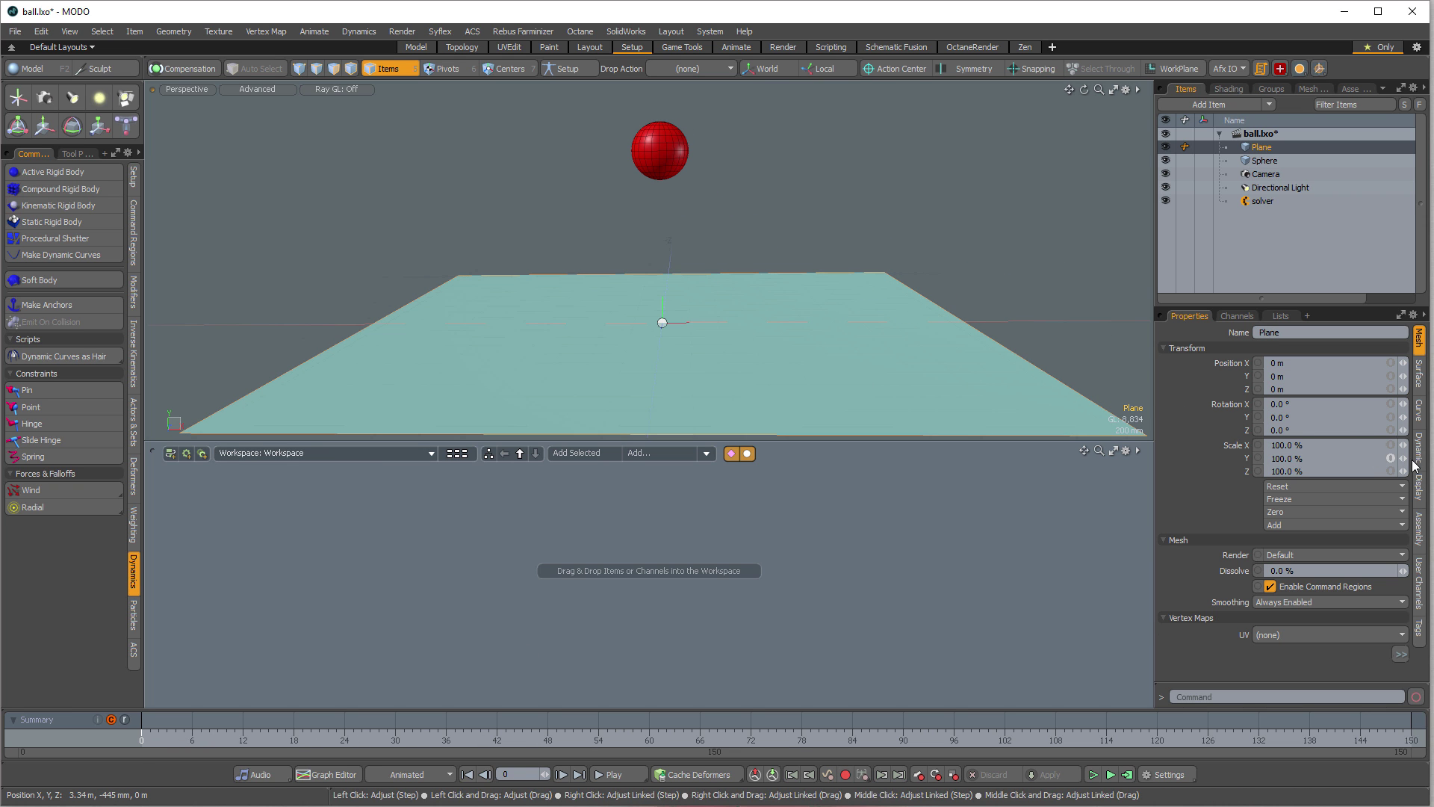
left_click(678, 163)
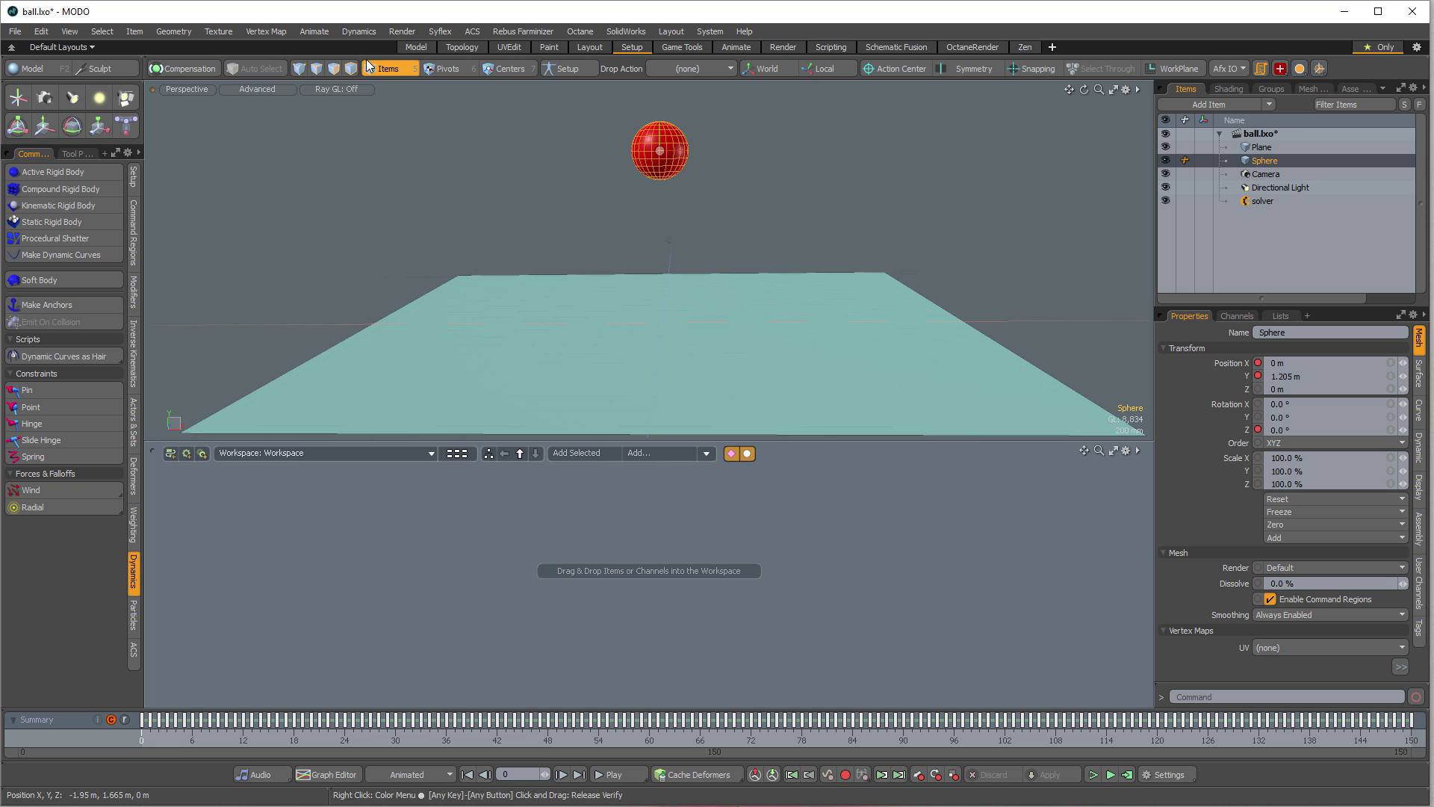
left_click(358, 31)
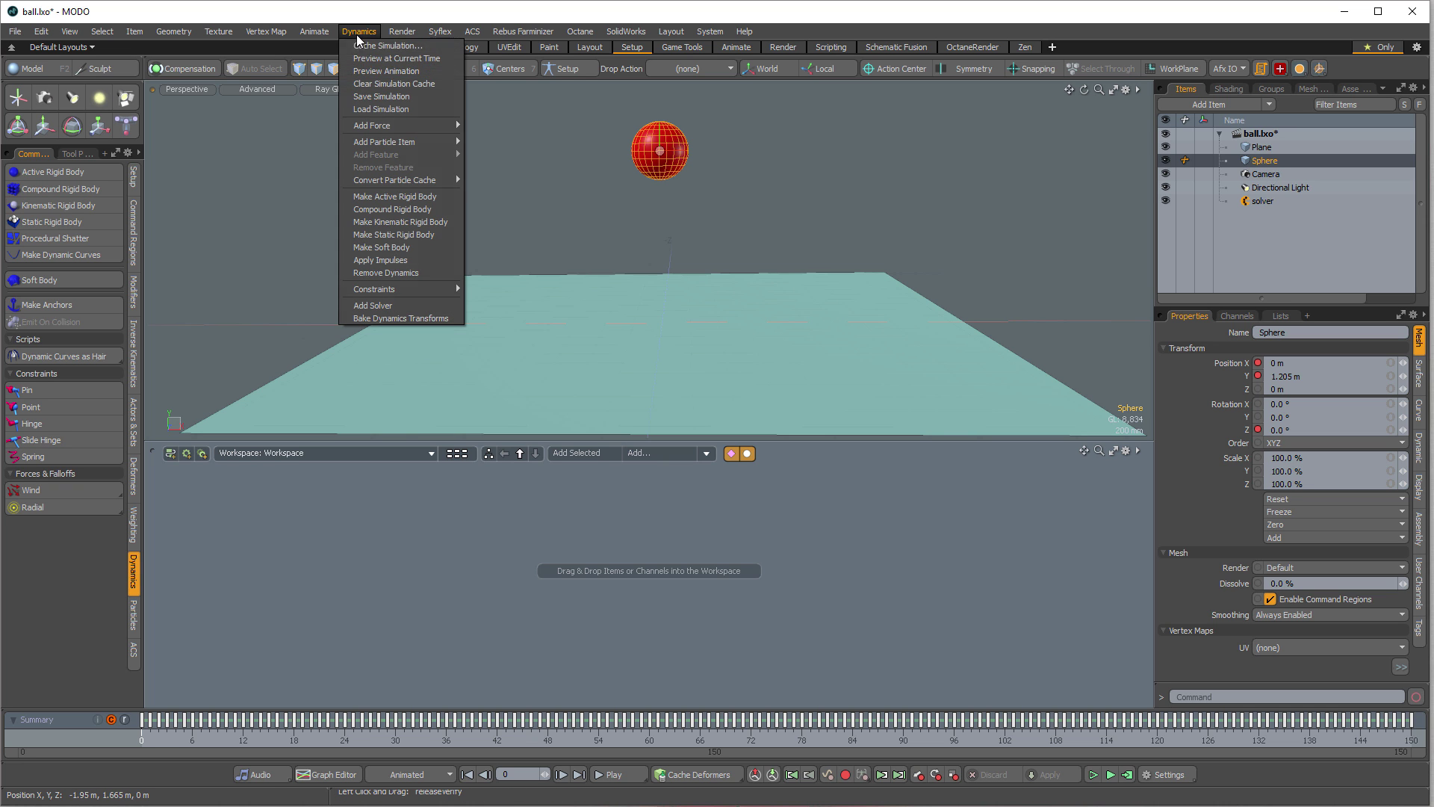
left_click(379, 272)
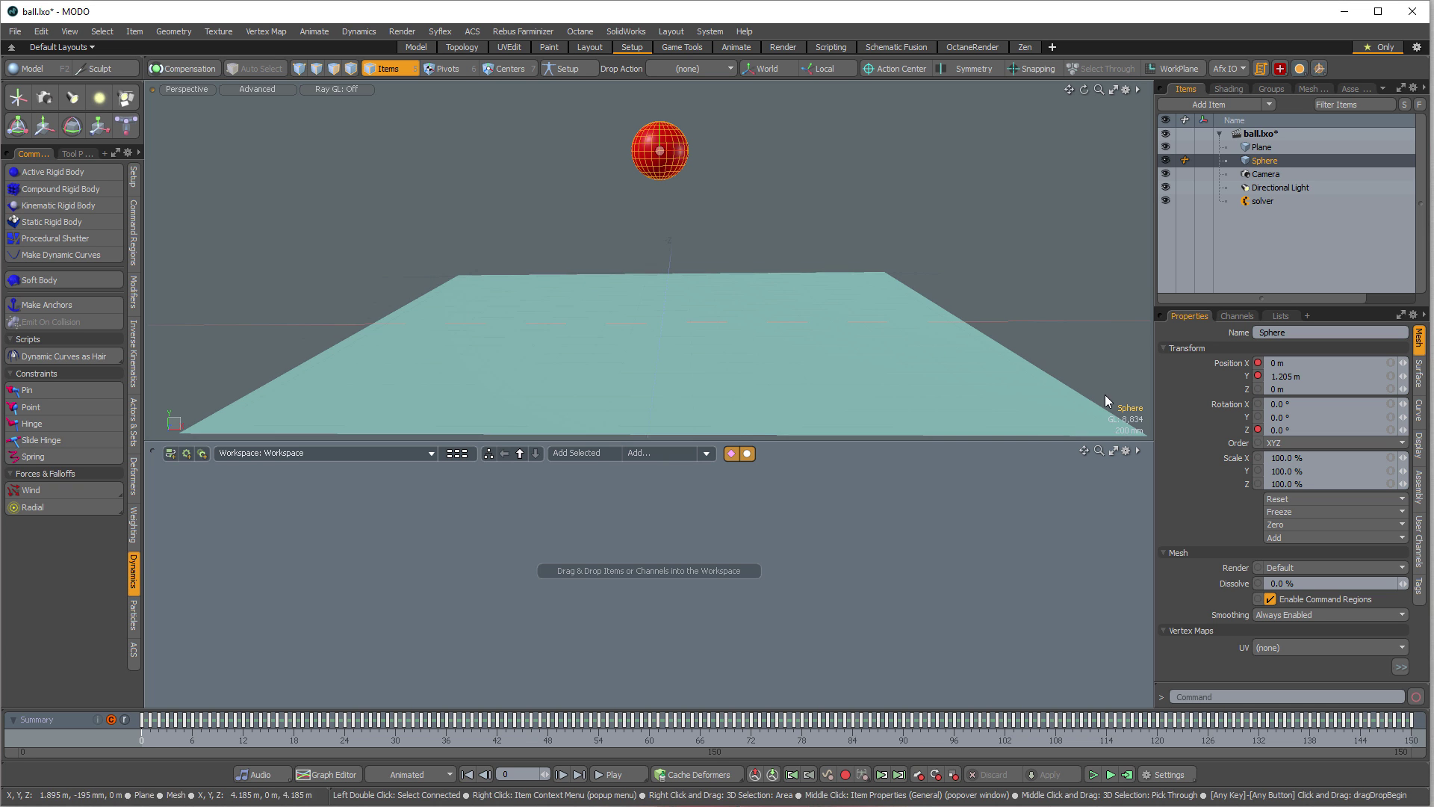
left_click(759, 293)
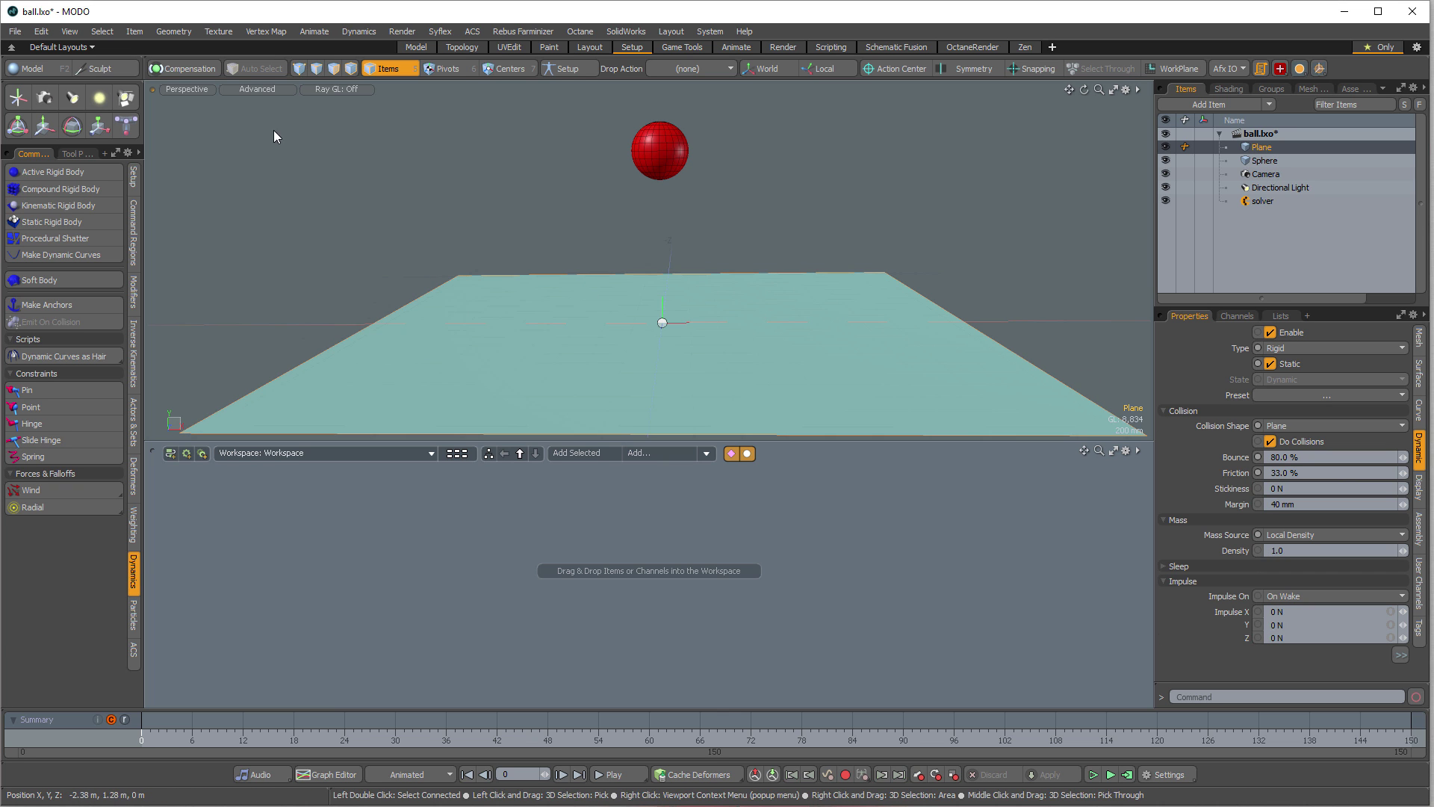
left_click(359, 31)
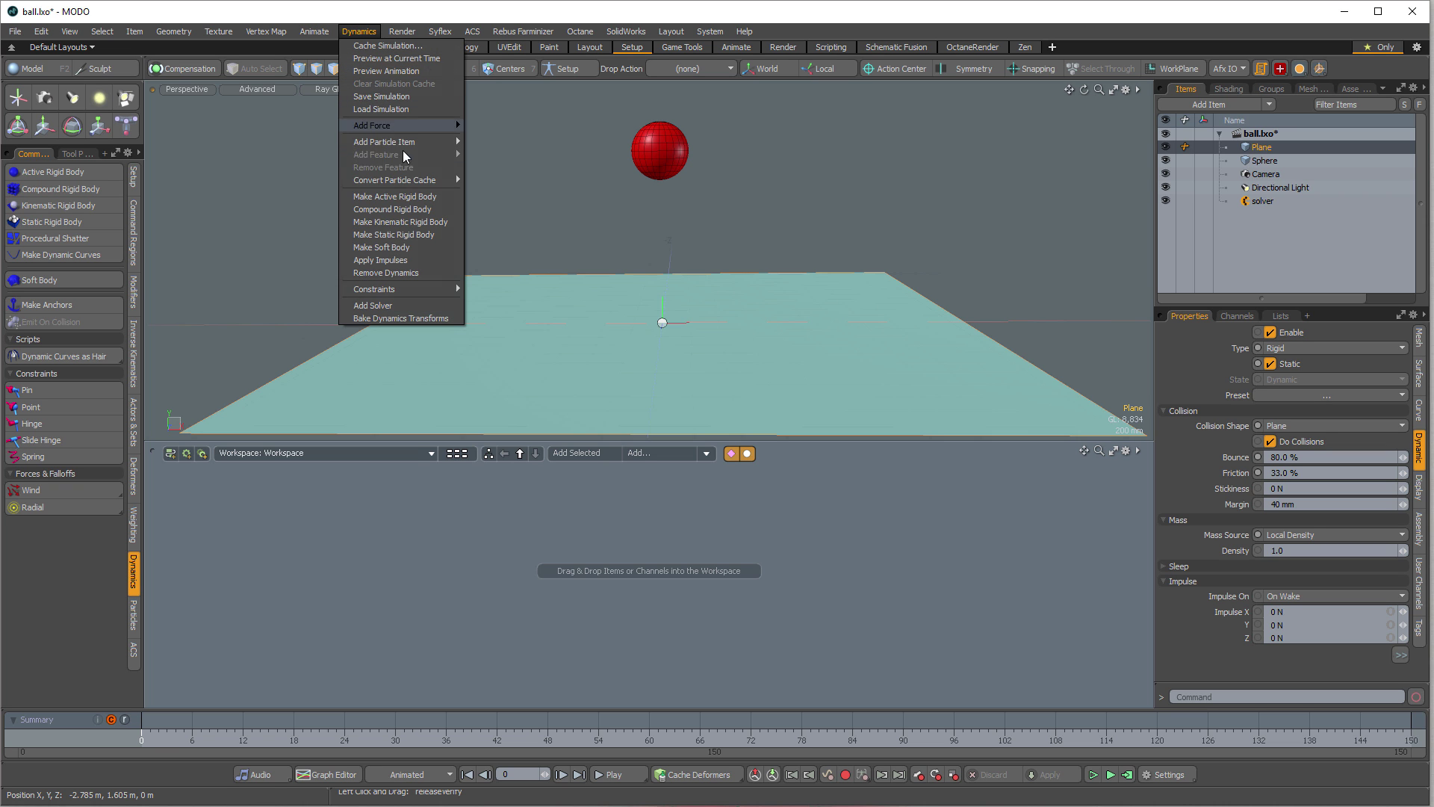
left_click(397, 274)
Step: Display only the sphere's Rotation Z curve in the Graph Editor, with the whole curve in view
left_click(639, 208)
left_click(651, 163)
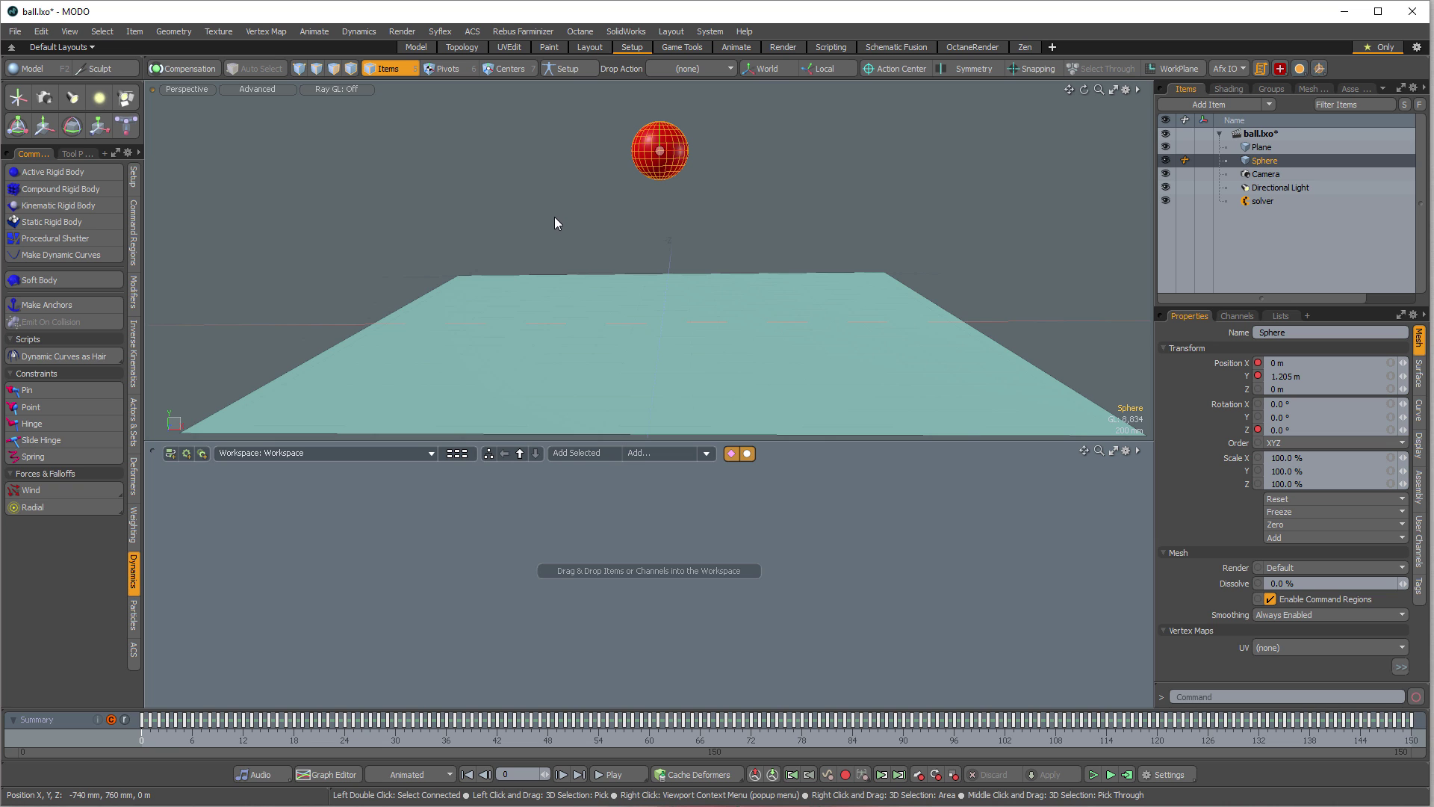
key("F3")
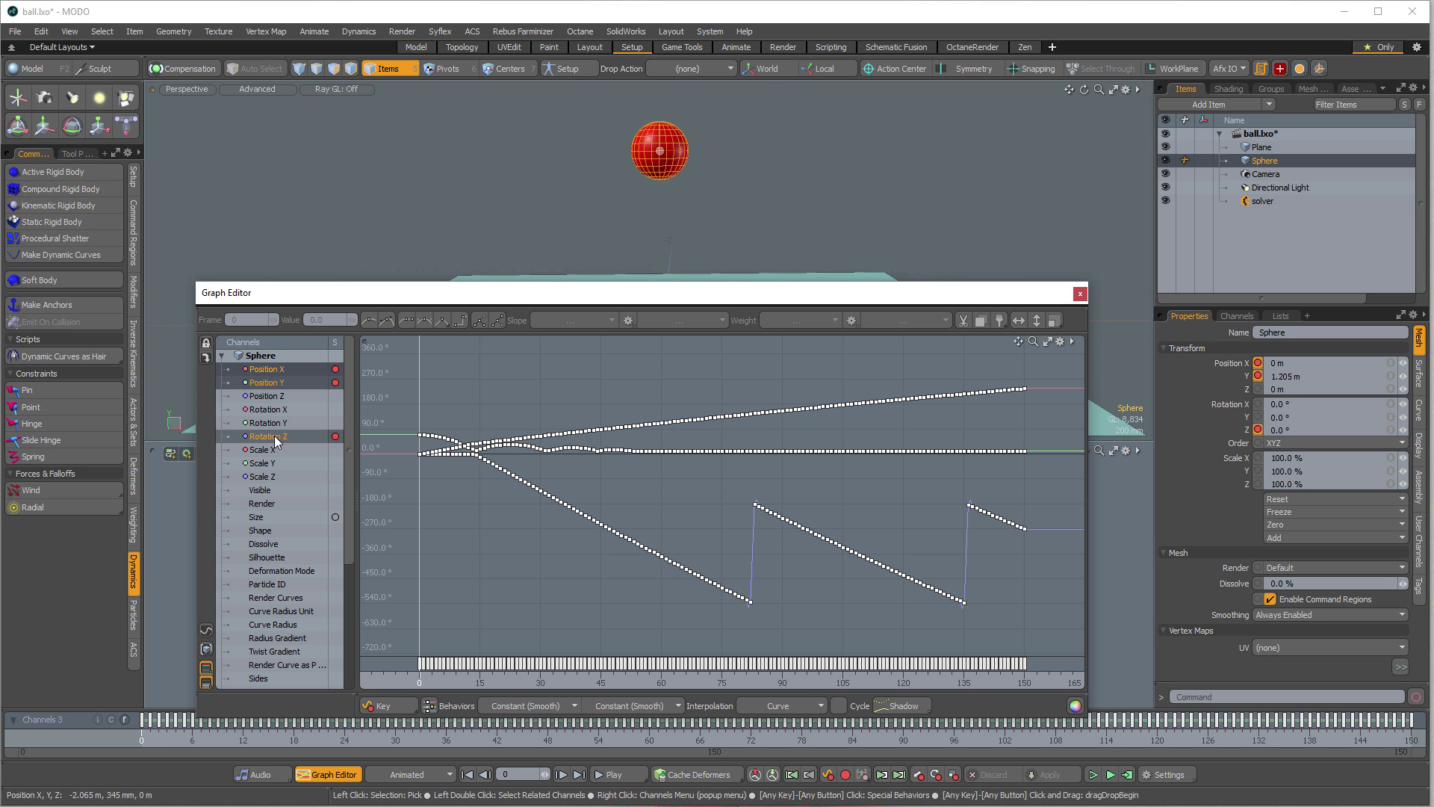
left_click(275, 436)
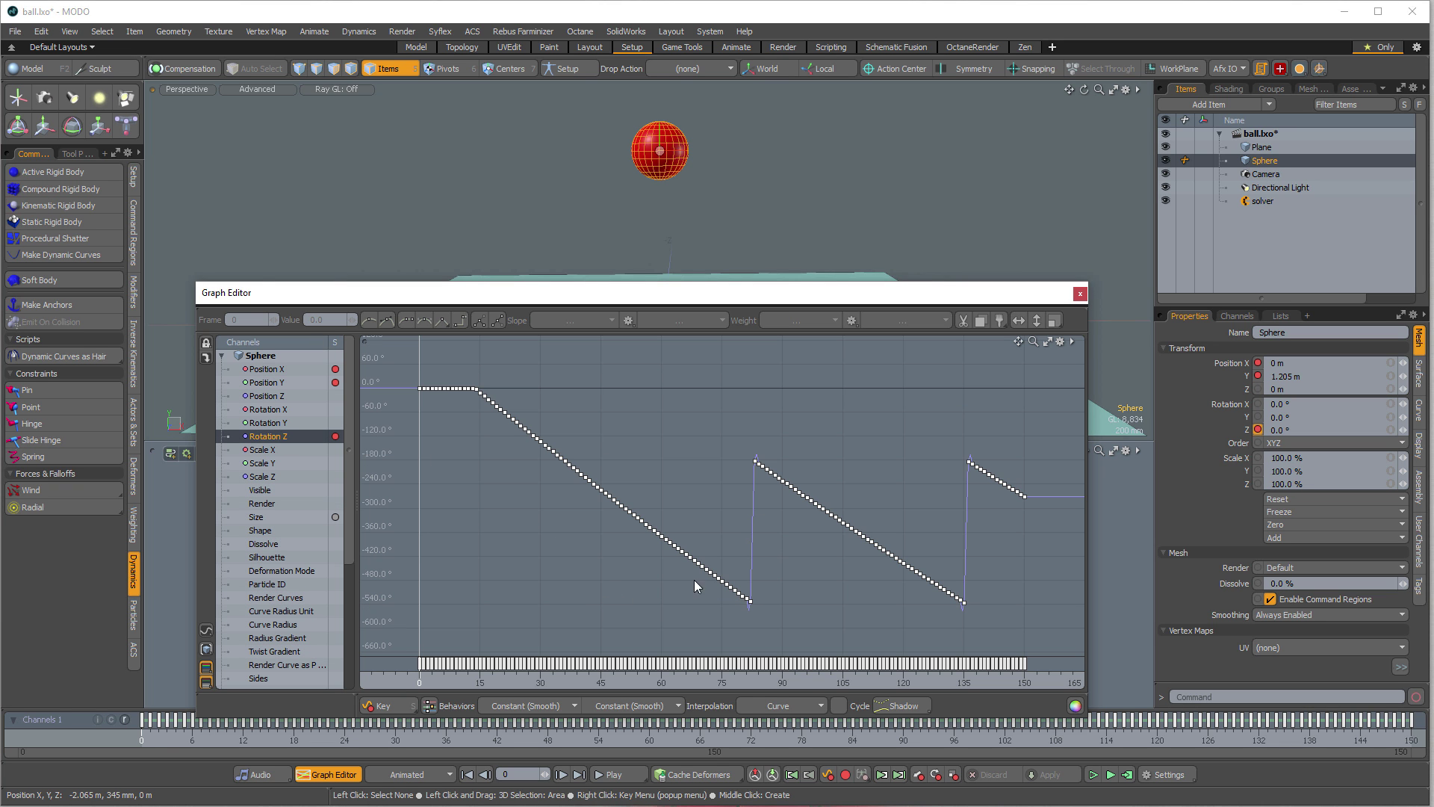
mouse_move(729, 423)
left_mouse_down("ctrl+alt")
mouse_move(680, 444)
mouse_move(737, 448)
mouse_move(743, 423)
left_mouse_up("ctrl+alt")
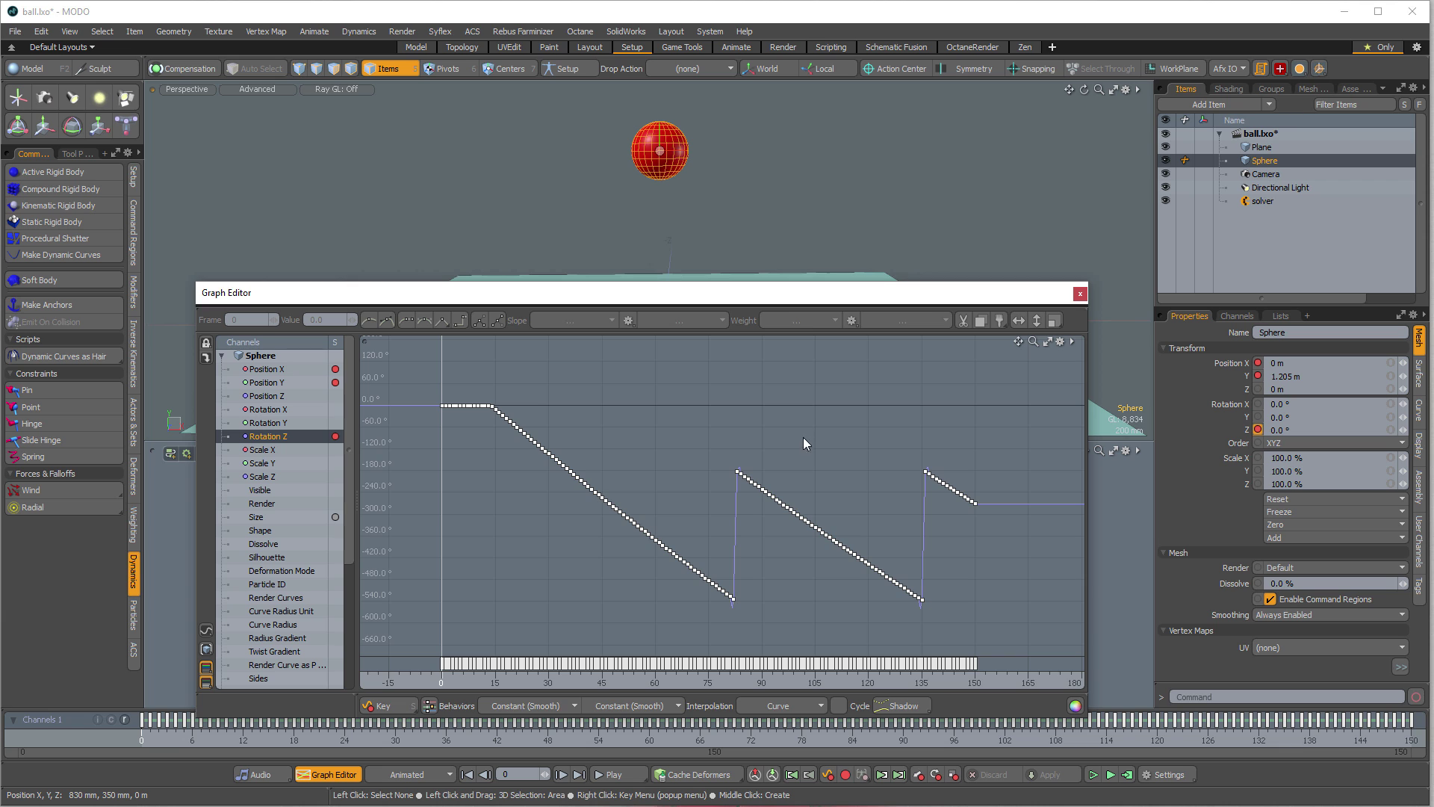
left_click_drag(809, 469, 798, 460, "alt+shift")
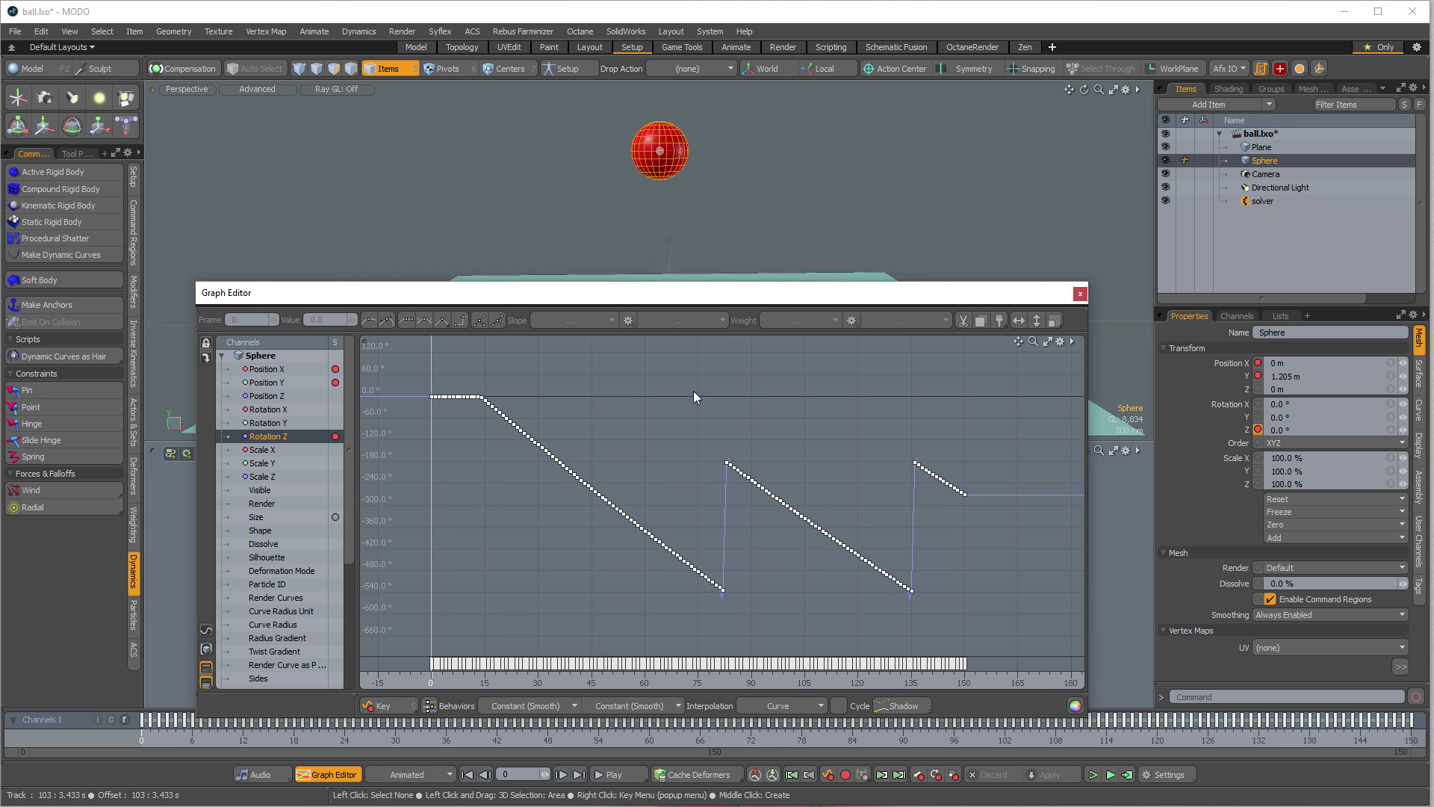
Step: Lower the Rotation Z keys from frame 83 to 150 so they continue the slope of the first segment
left_click_drag(695, 394, 978, 561)
left_click_drag(959, 622, 852, 523, "shift")
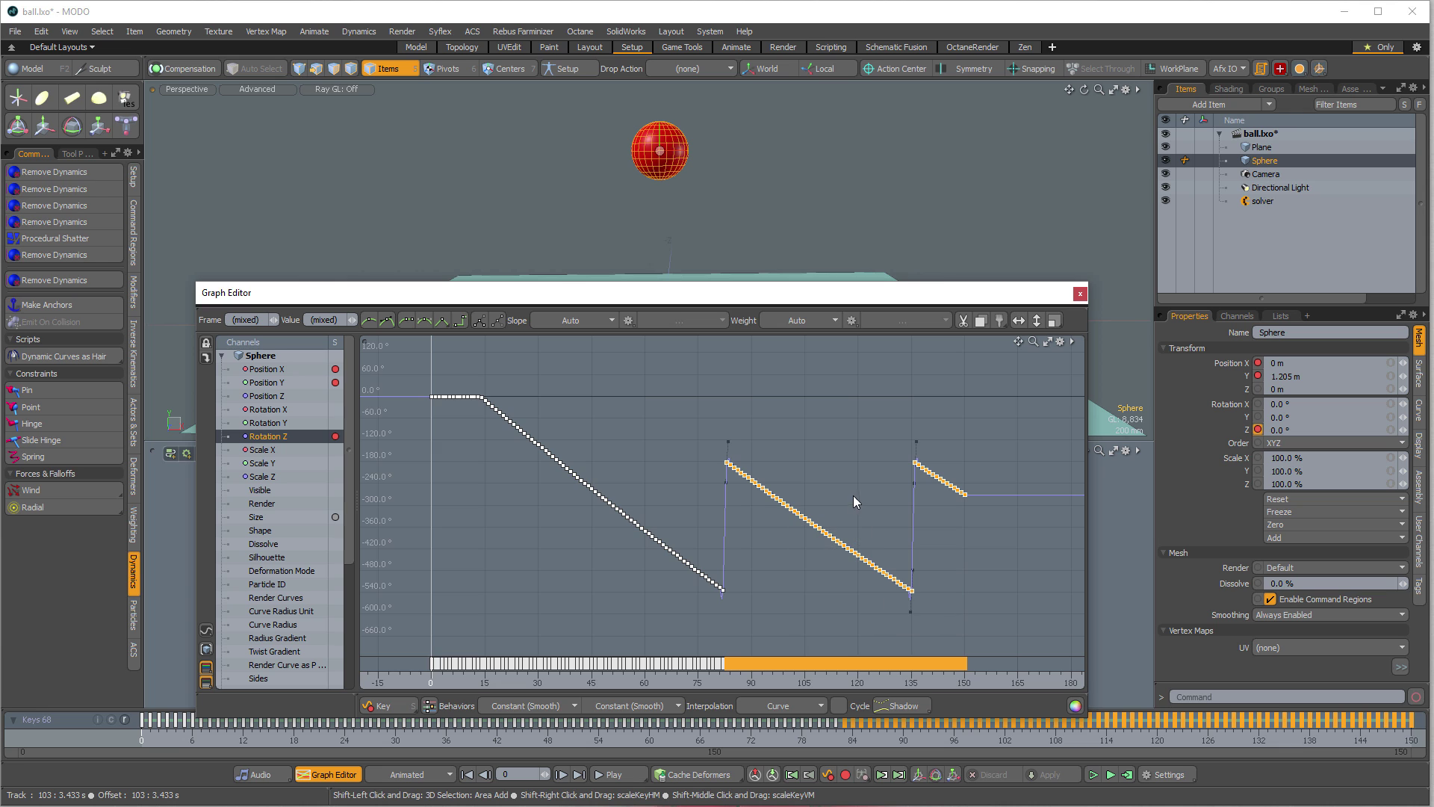
key("shift+a")
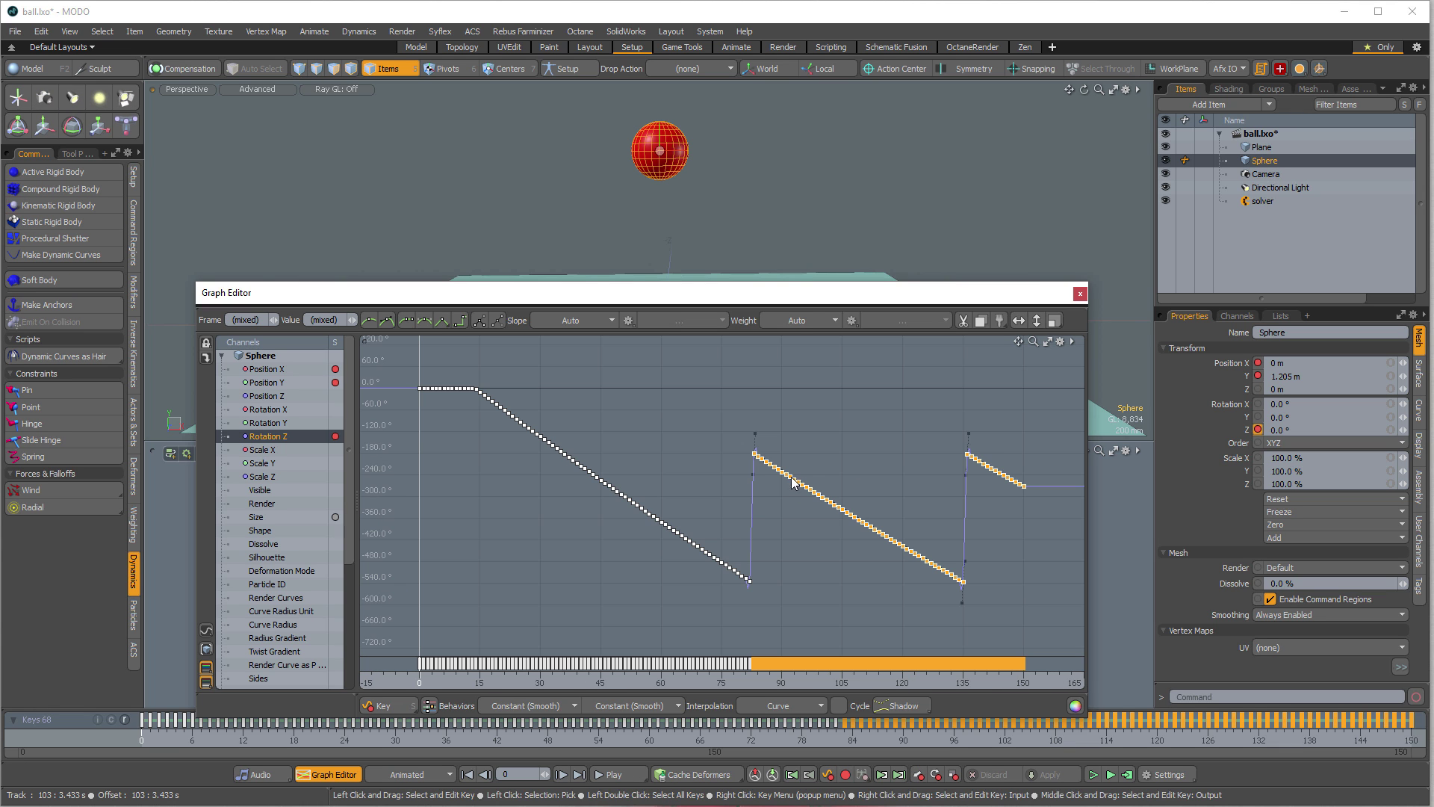
key("a")
left_click_drag(727, 351, 1046, 551)
left_click_drag(1038, 621, 870, 525, "shift")
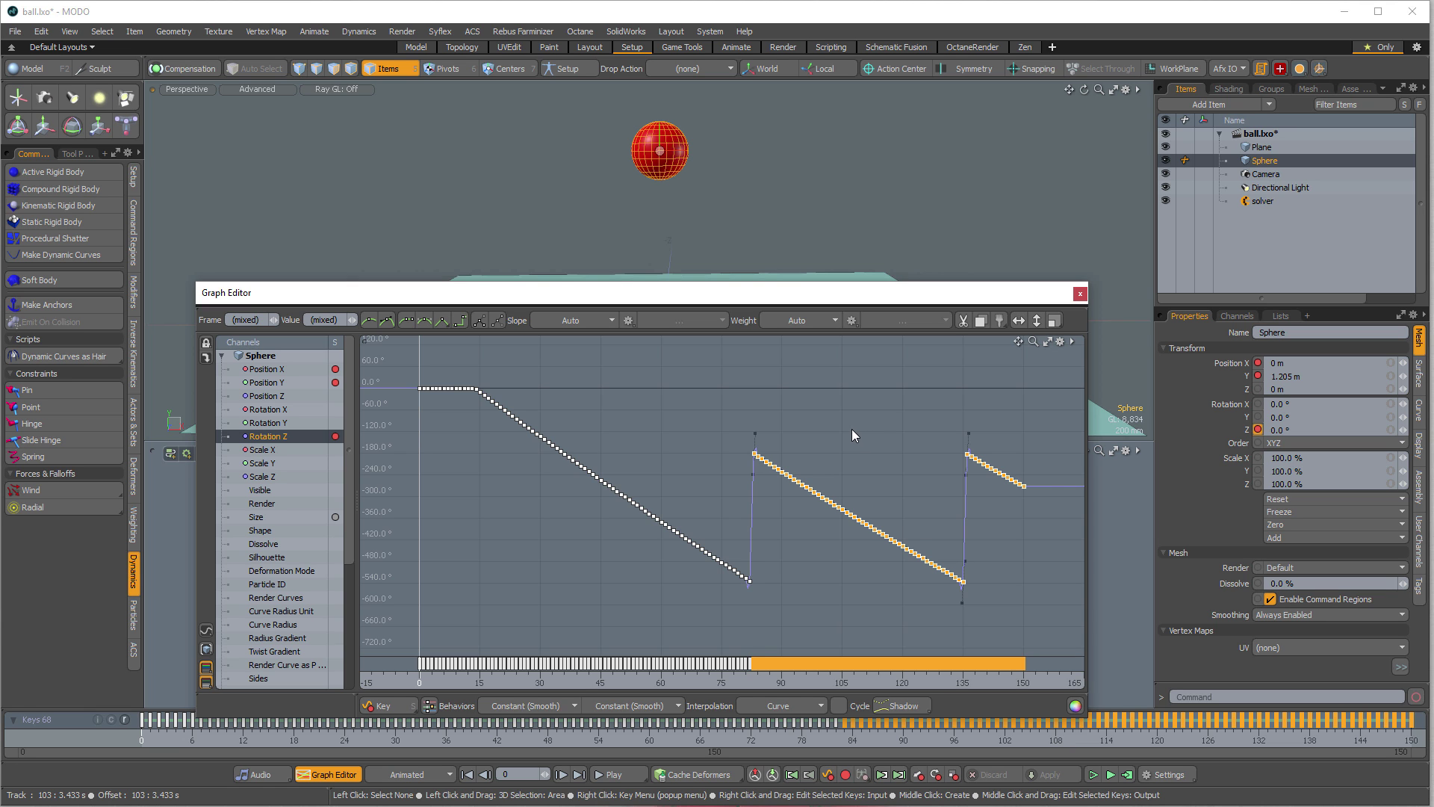
right_click_drag(851, 429, 904, 446)
key("ctrl+z")
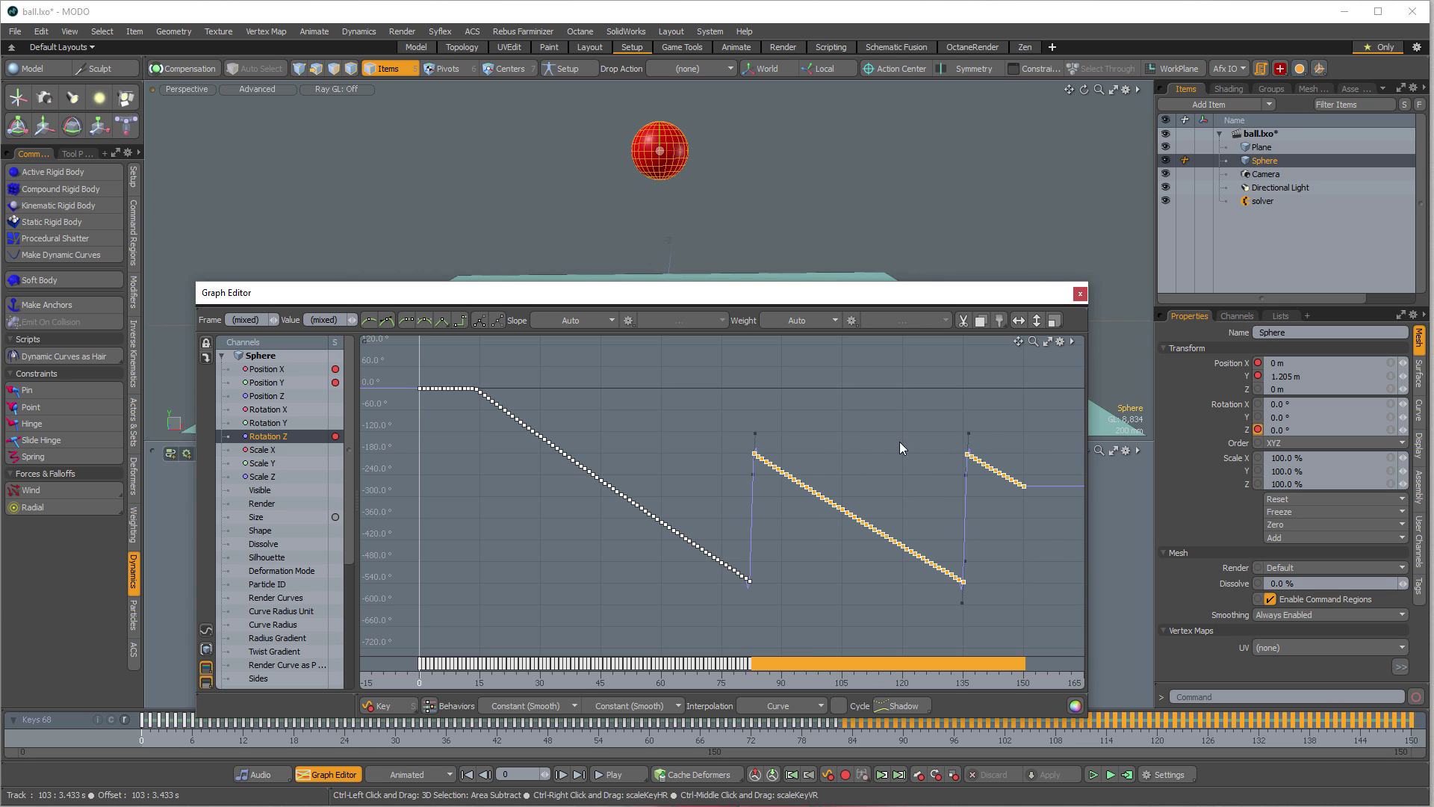
middle_click_drag(867, 402, 822, 526)
left_click_drag(823, 526, 823, 413, "alt+shift")
left_click_drag(756, 458, 837, 433, "ctrl+alt")
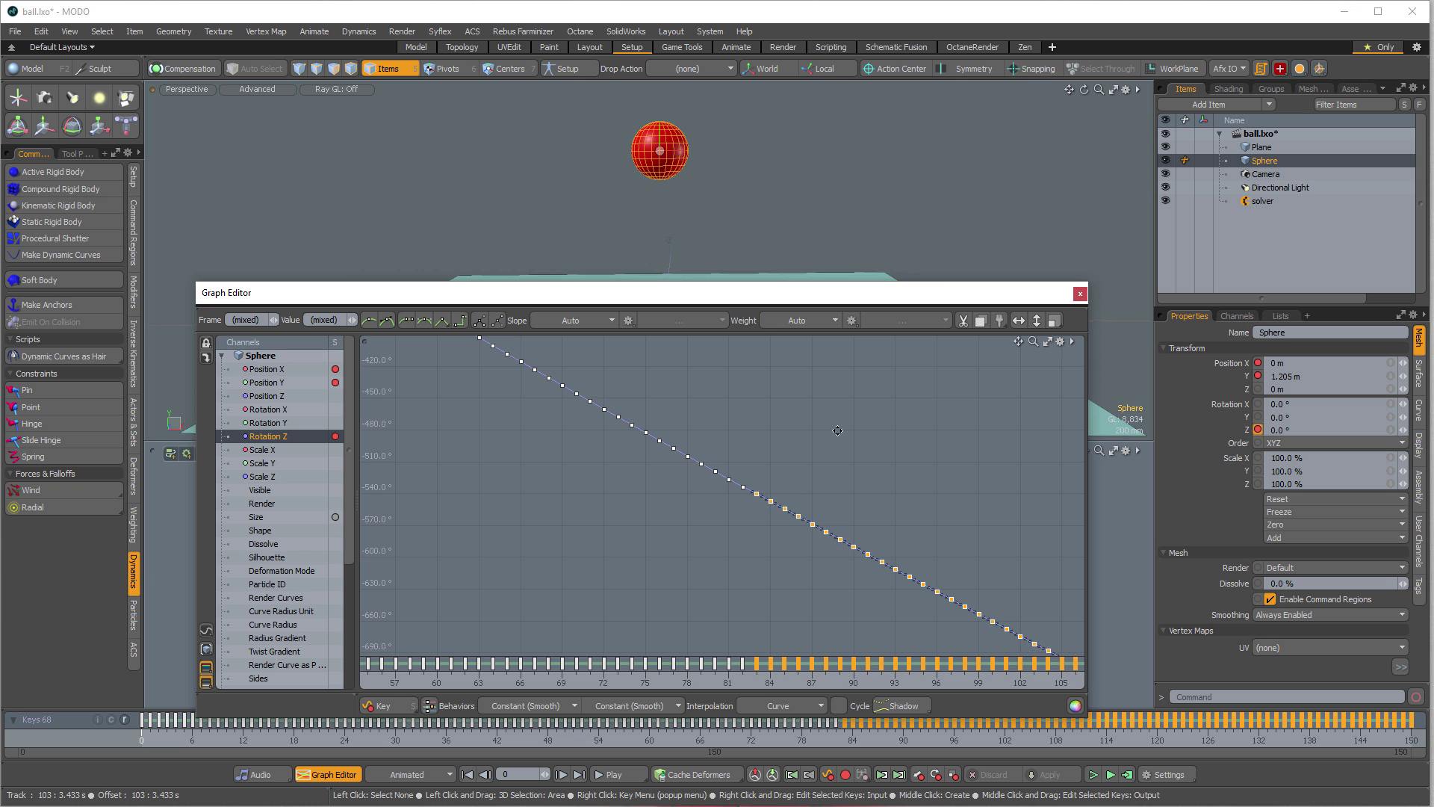
Step: Lower the Rotation Z keys from frame 136 to 150 so they continue the slope of the preceding keys
right_click_drag(838, 437, 616, 499, "alt+shift")
middle_click_drag(616, 499, 754, 414, "alt+shift")
left_click_drag(756, 385, 747, 437)
middle_click_drag(747, 437, 696, 638)
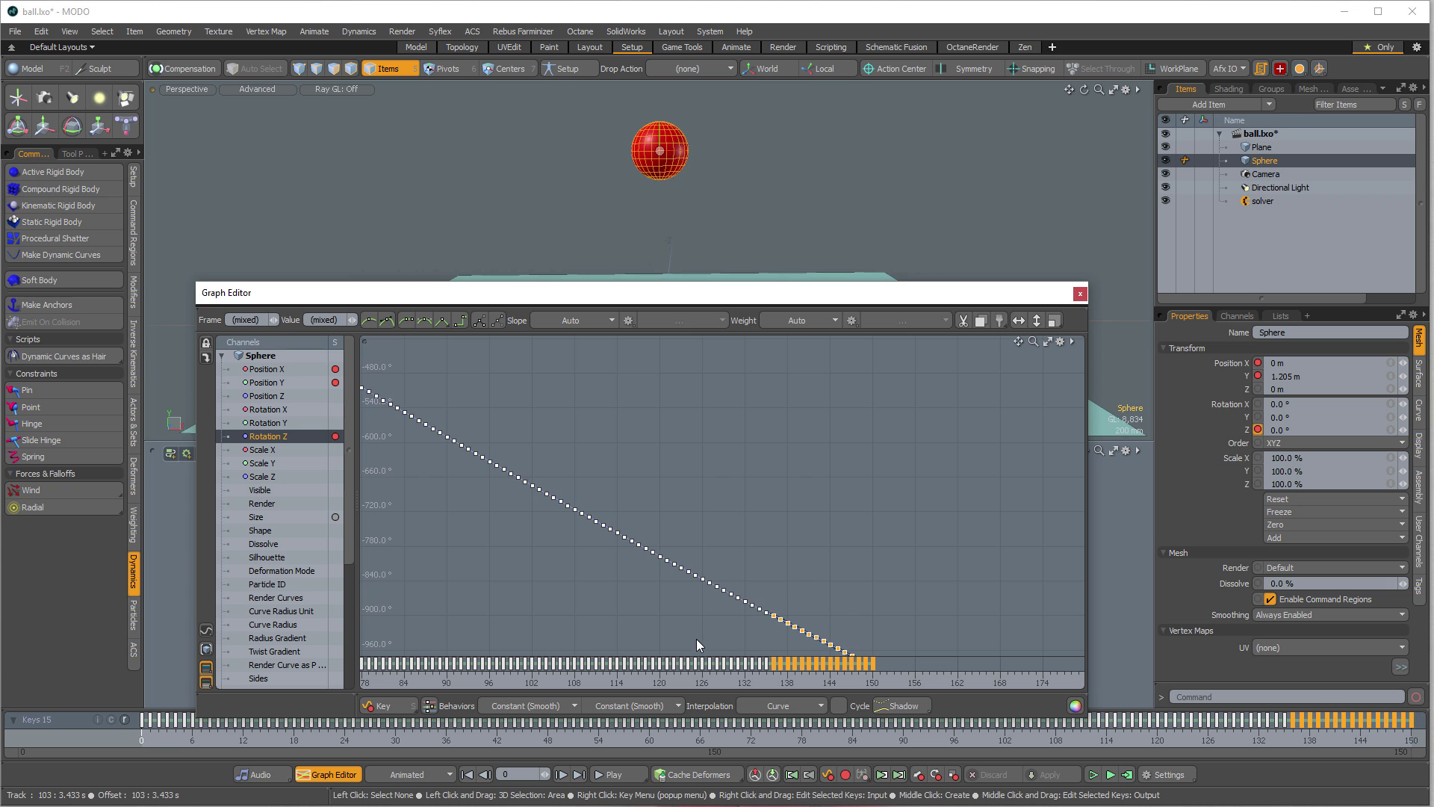
left_click_drag(840, 562, 653, 684, "ctrl+alt")
left_click_drag(740, 463, 773, 556, "alt+shift")
left_click_drag(692, 528, 750, 446, "ctrl+alt")
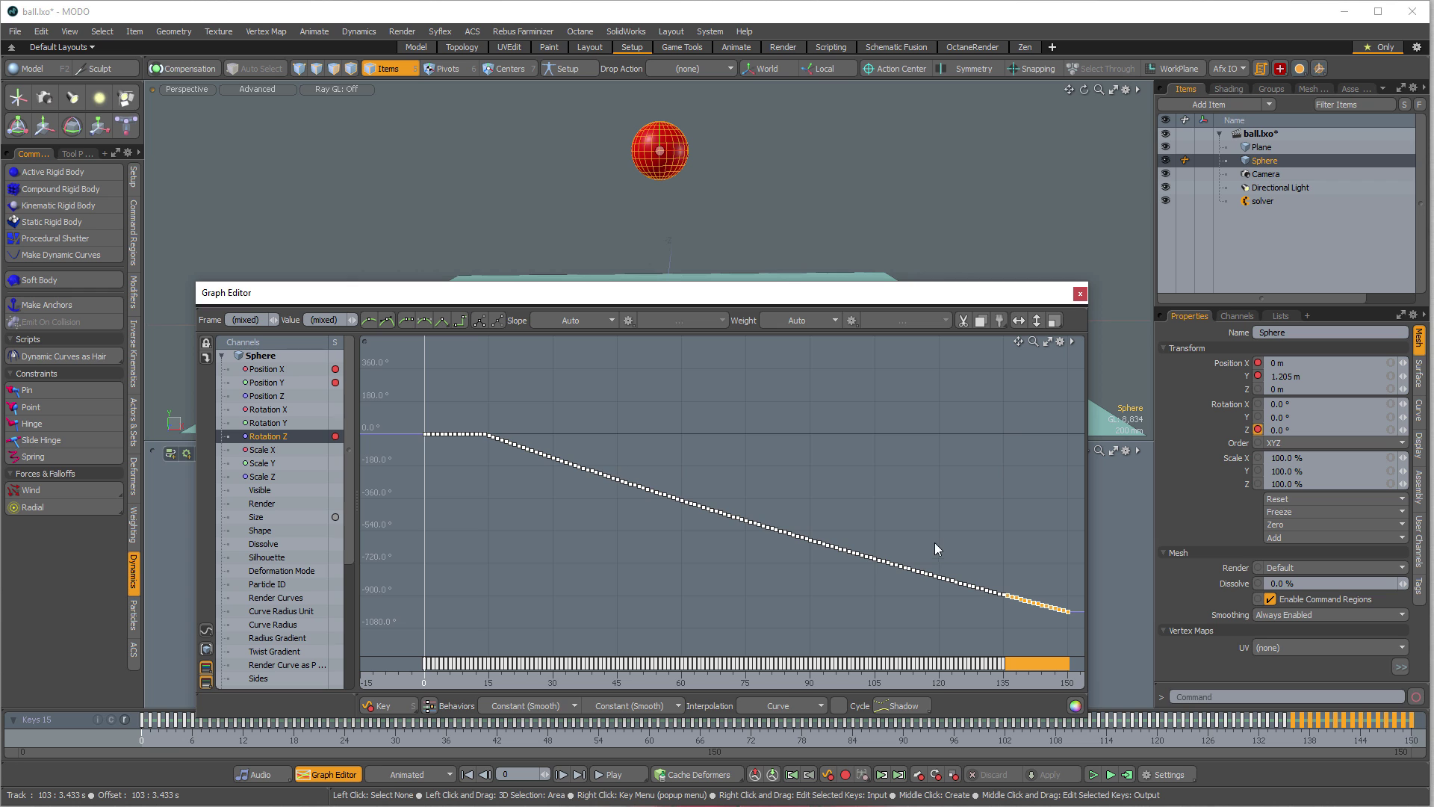
Step: Delete the flat Rotation Z keys from frame 0 to 12
left_click_drag(424, 445, 523, 451, "ctrl+alt")
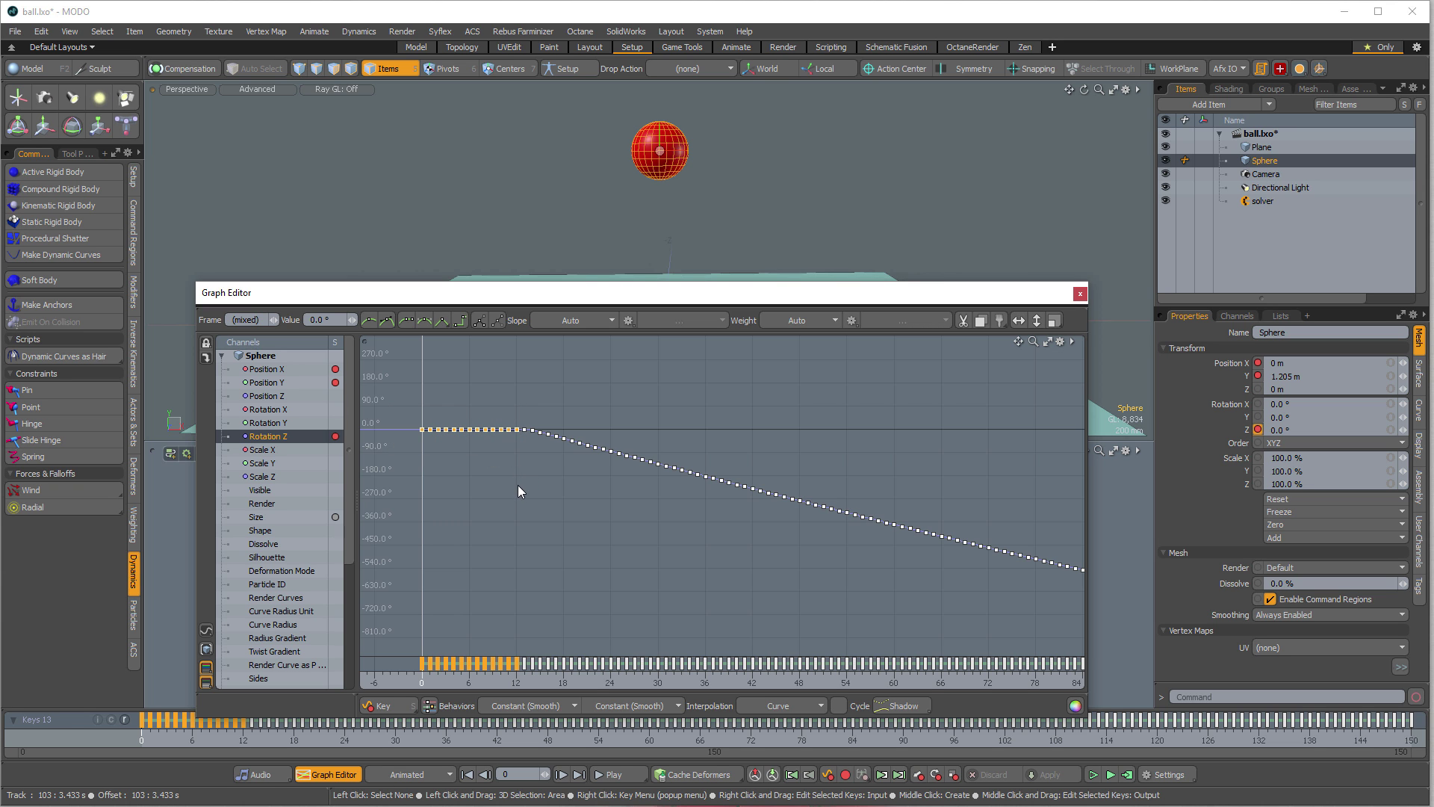
key("Delete")
left_click_drag(672, 522, 622, 496, "alt+shift")
right_click_drag(714, 522, 618, 519, "alt+shift")
left_click_drag(671, 529, 569, 515, "alt+shift")
right_click_drag(695, 530, 644, 536, "alt+shift")
left_click_drag(644, 536, 622, 536, "alt+shift")
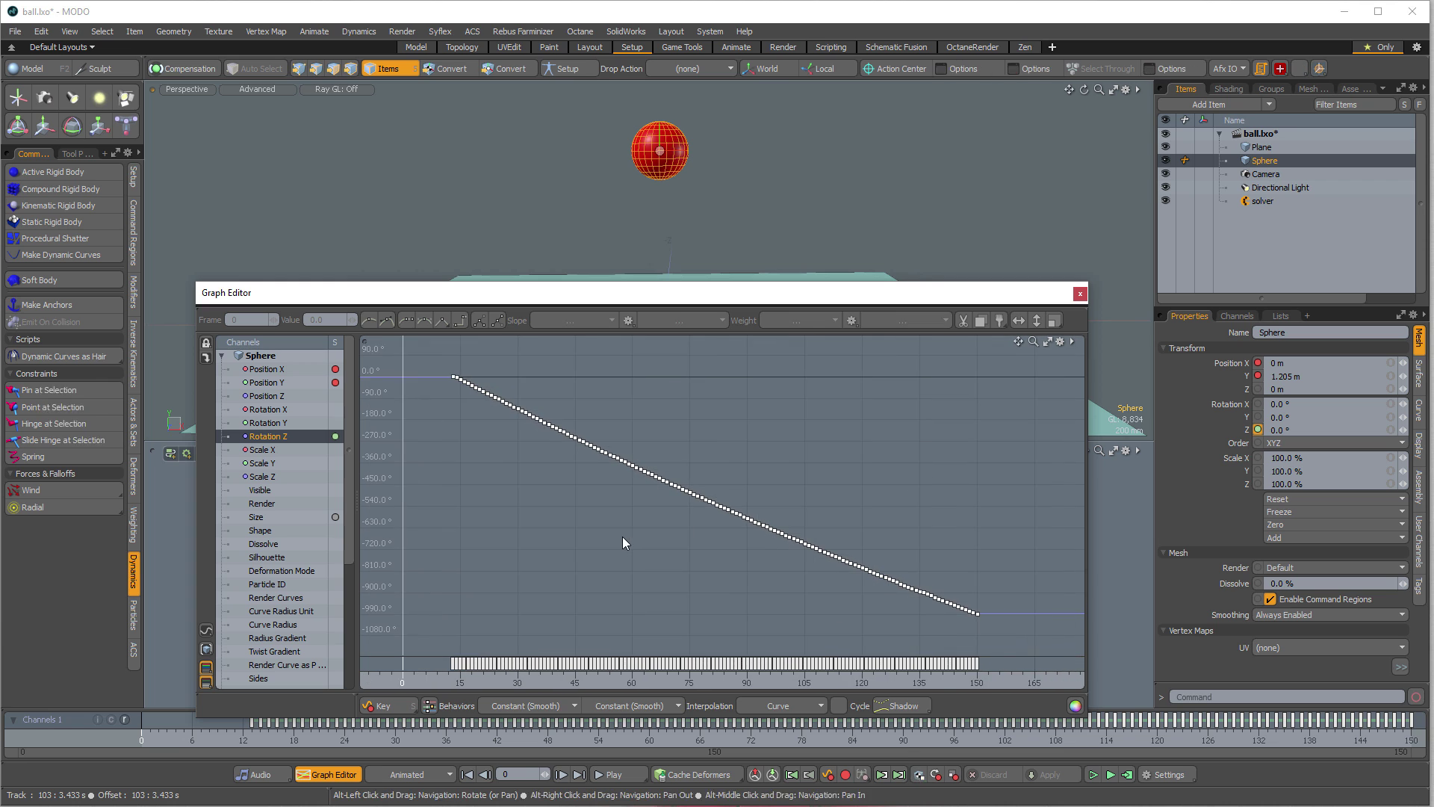
middle_click_drag(622, 537, 635, 536, "alt+shift")
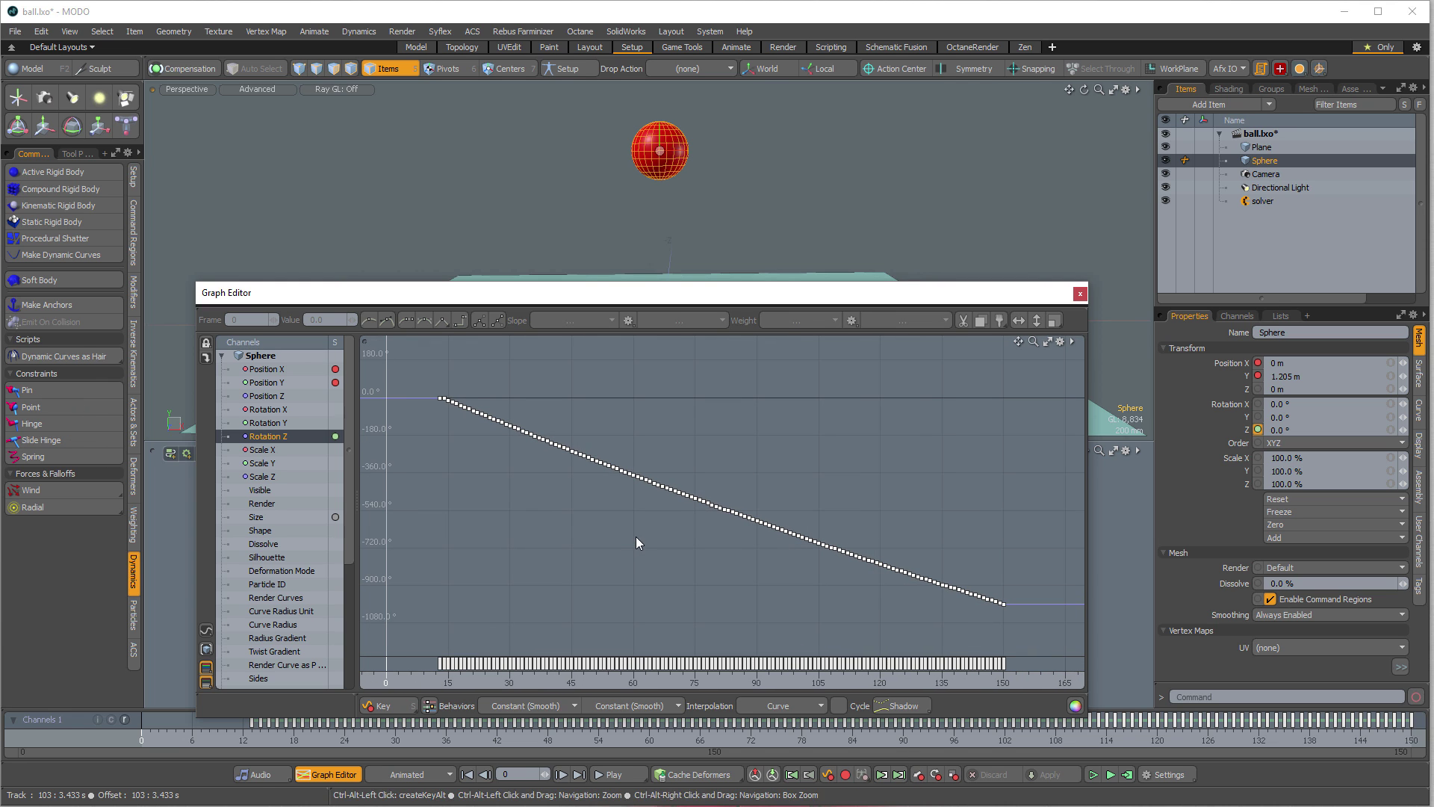
Step: Copy the Rotation Z curve to the shadow and delete all keys between its first and last key
left_click(902, 704)
left_click(916, 603)
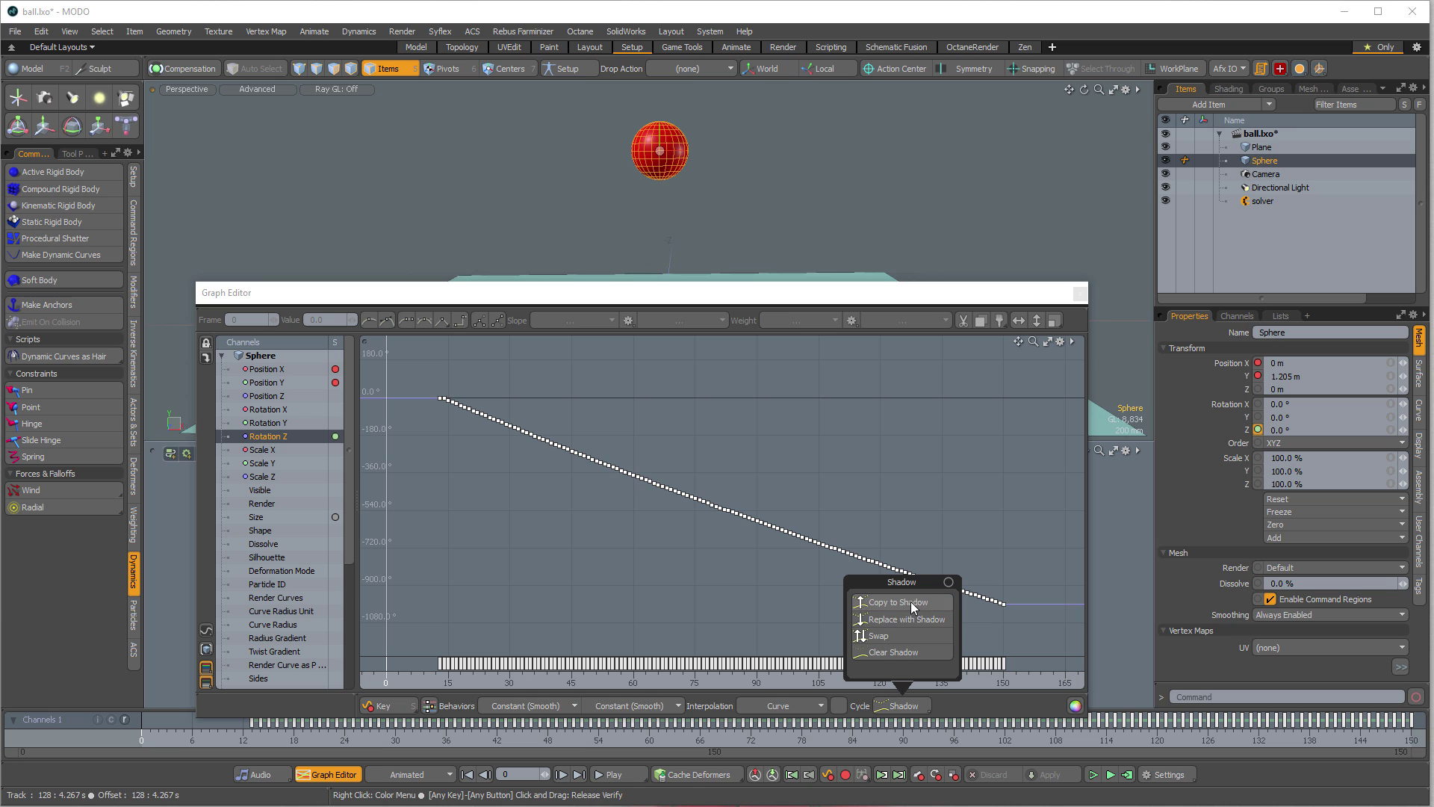
left_click_drag(441, 384, 1002, 620)
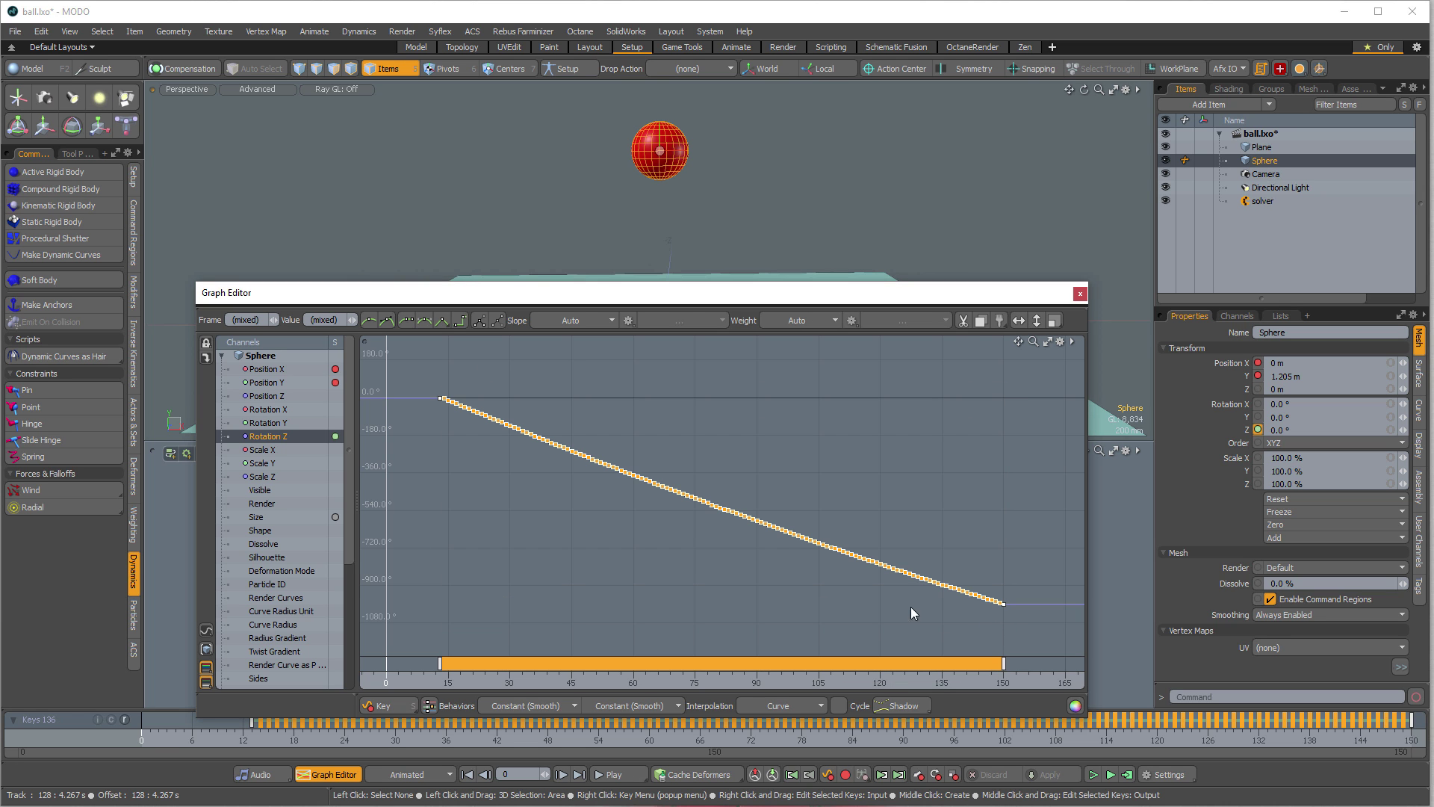
key("Delete")
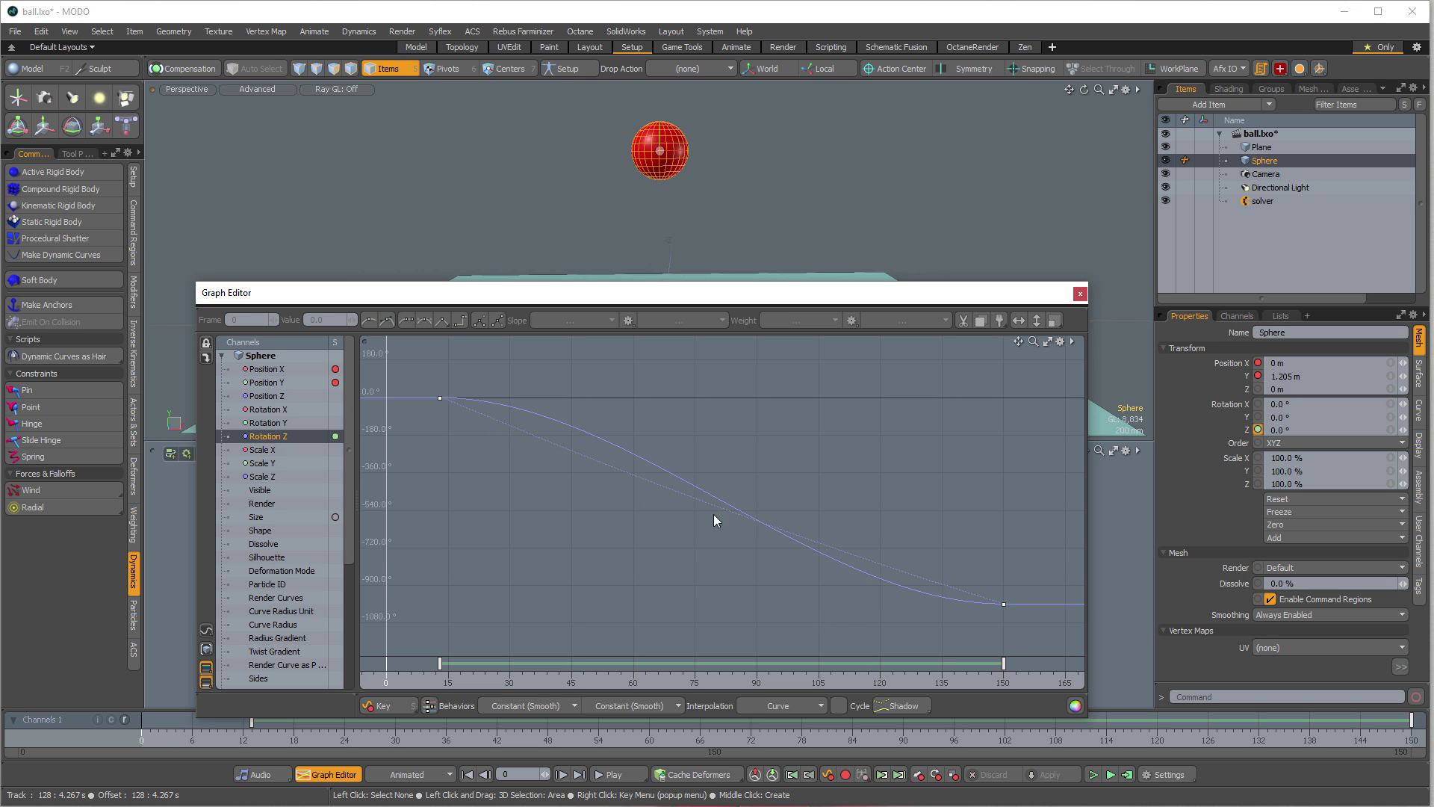
Step: Adjust the tangent handles of the Rotation Z keys at frames 13 and 150 so the curve follows its shadow
left_click_drag(715, 529, 737, 490, "ctrl+alt")
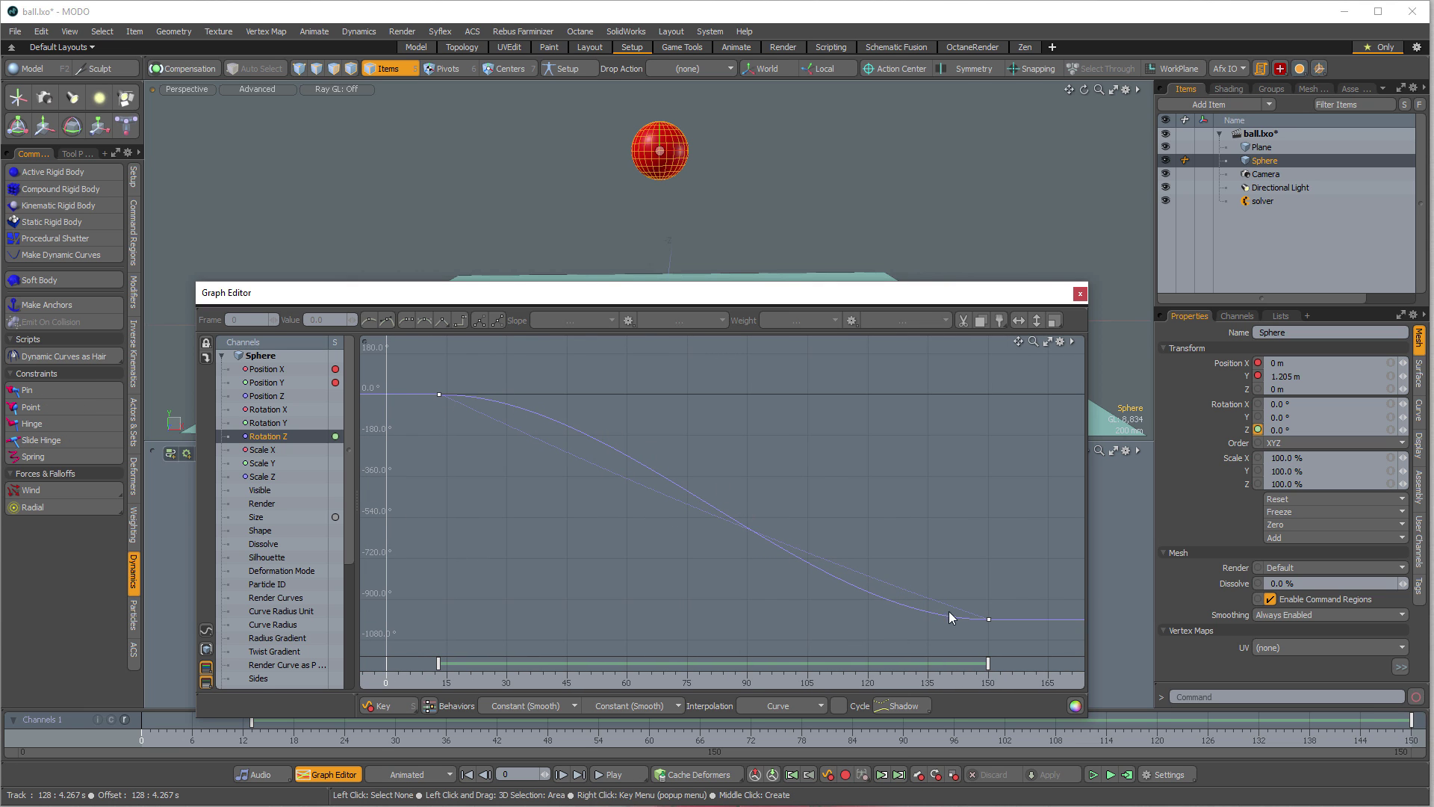
left_click_drag(1010, 598, 1011, 600)
left_click(440, 394)
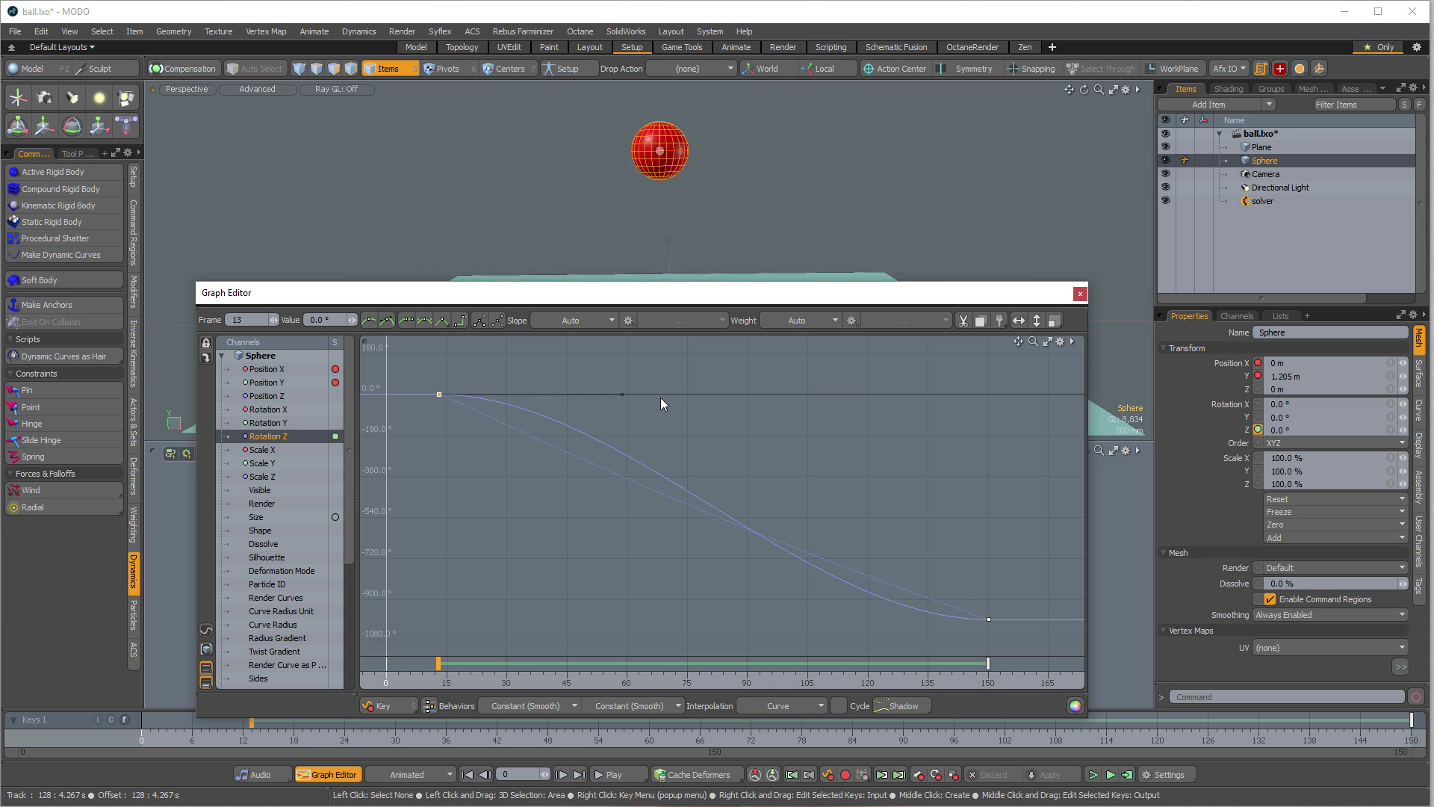
left_click_drag(622, 393, 540, 426)
left_click(989, 618)
left_click_drag(804, 617, 882, 583)
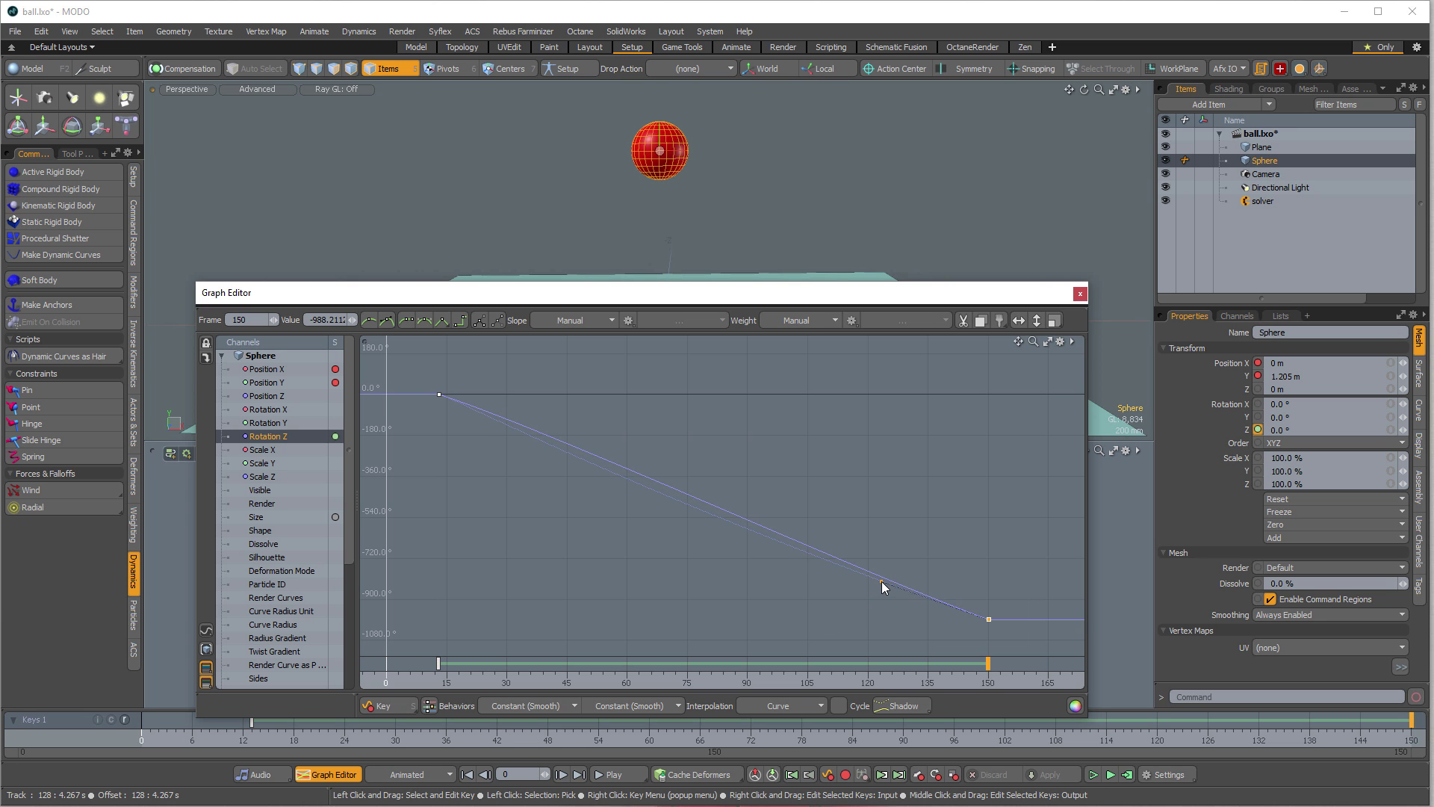
left_click(439, 393)
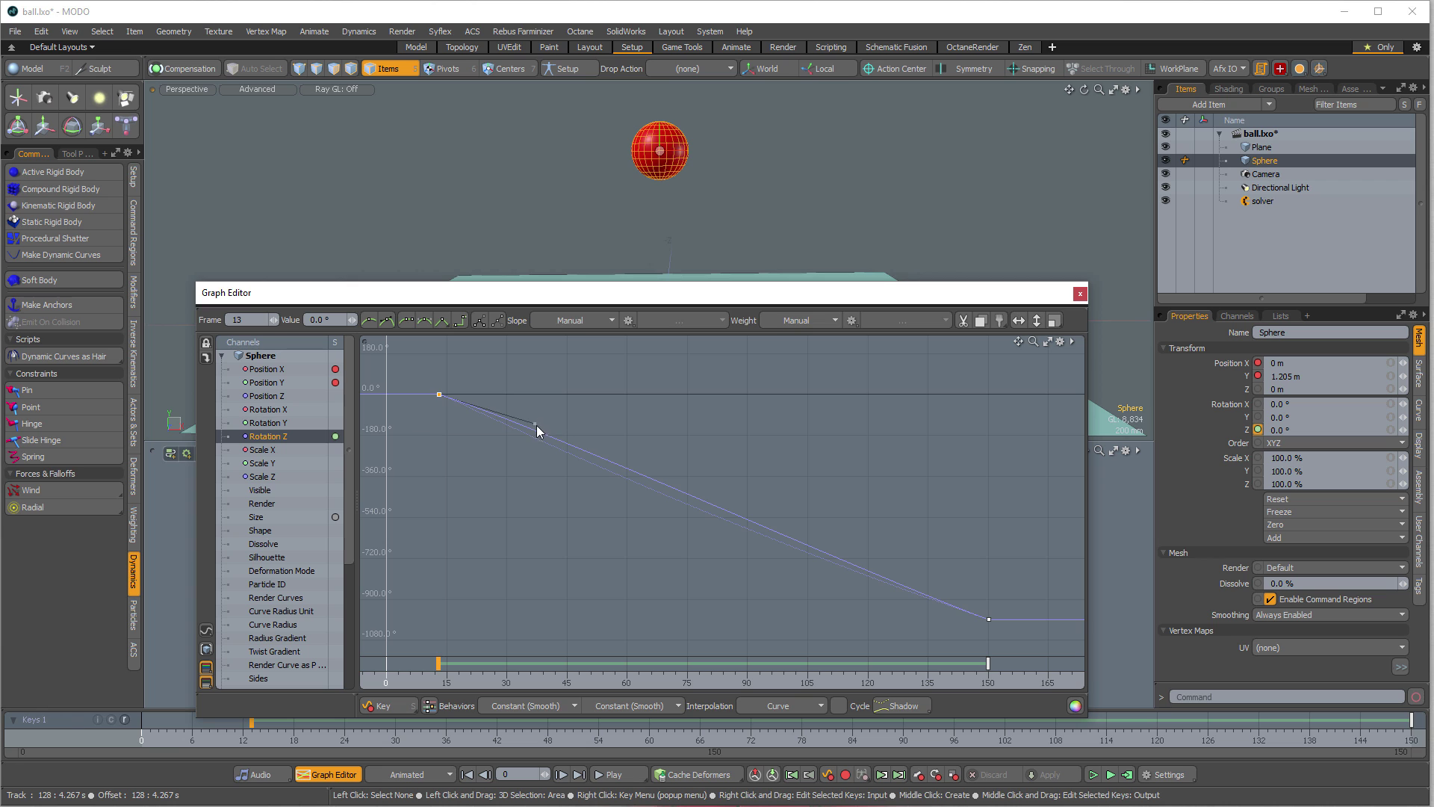
left_click_drag(535, 423, 524, 436)
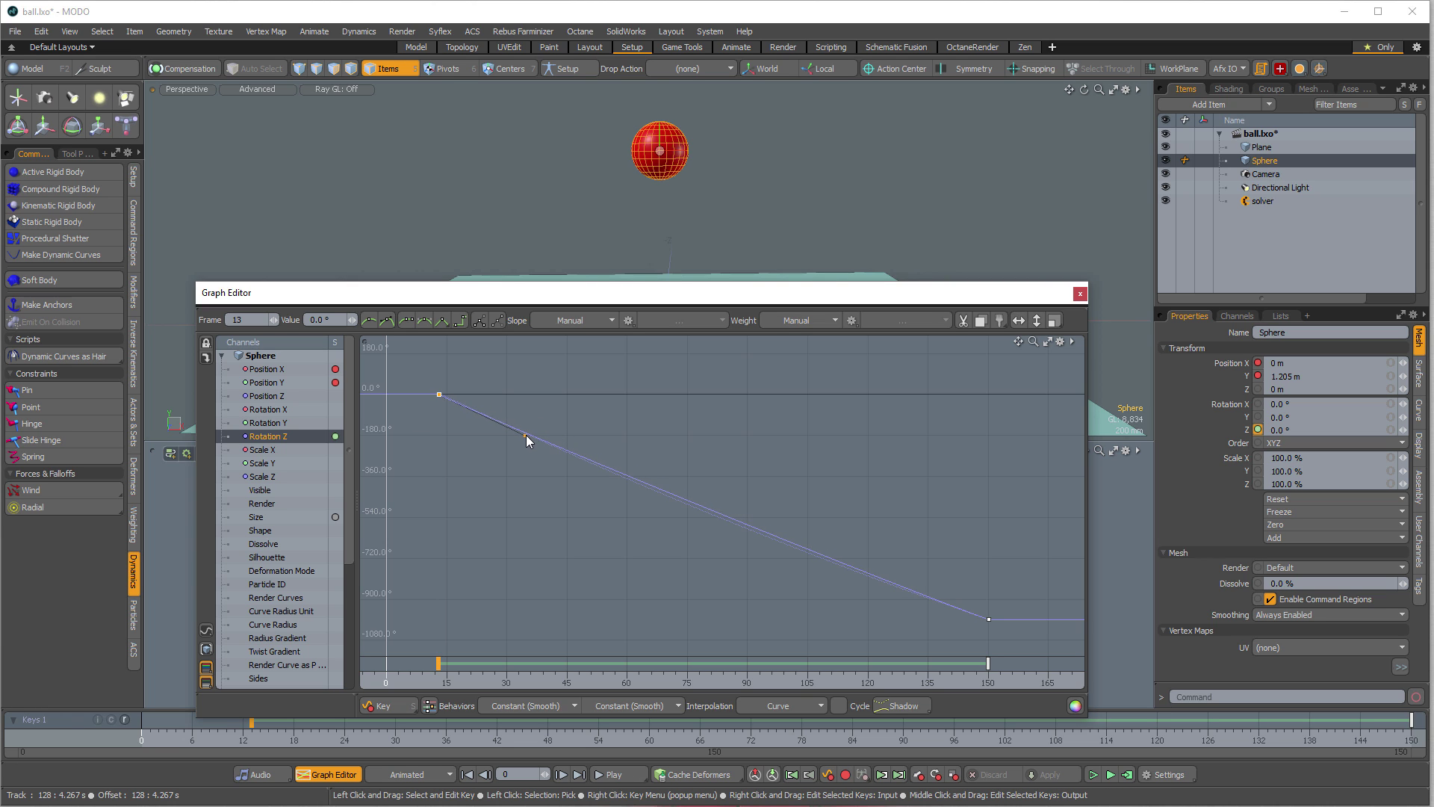
left_click_drag(981, 637, 982, 635)
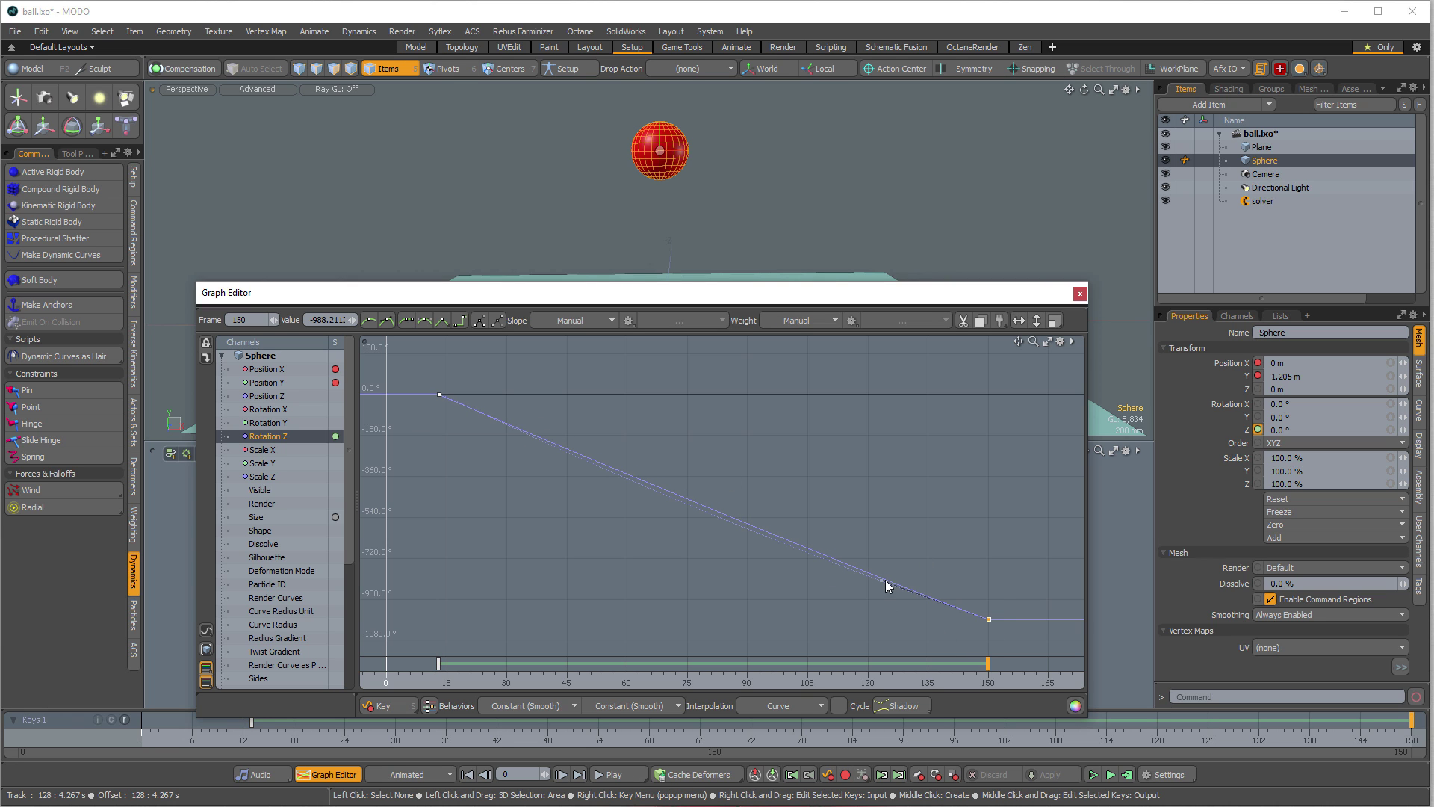
Step: Fine-tune the tangent handles of the Rotation Z keys at frames 150 and 13 until the curve overlaps its shadow
left_click_drag(882, 579, 876, 581)
left_click_drag(409, 433, 481, 366)
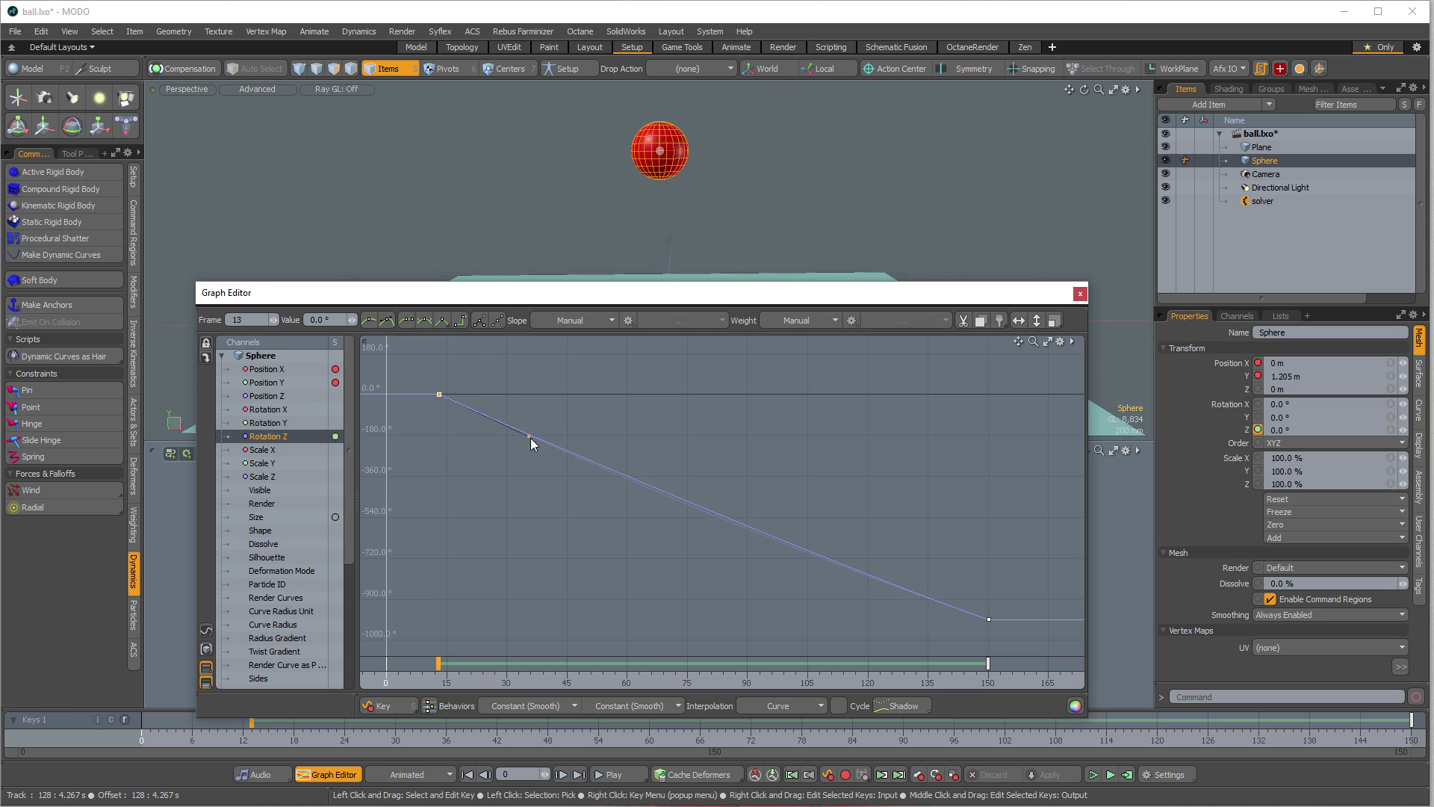
left_click_drag(527, 432, 554, 449)
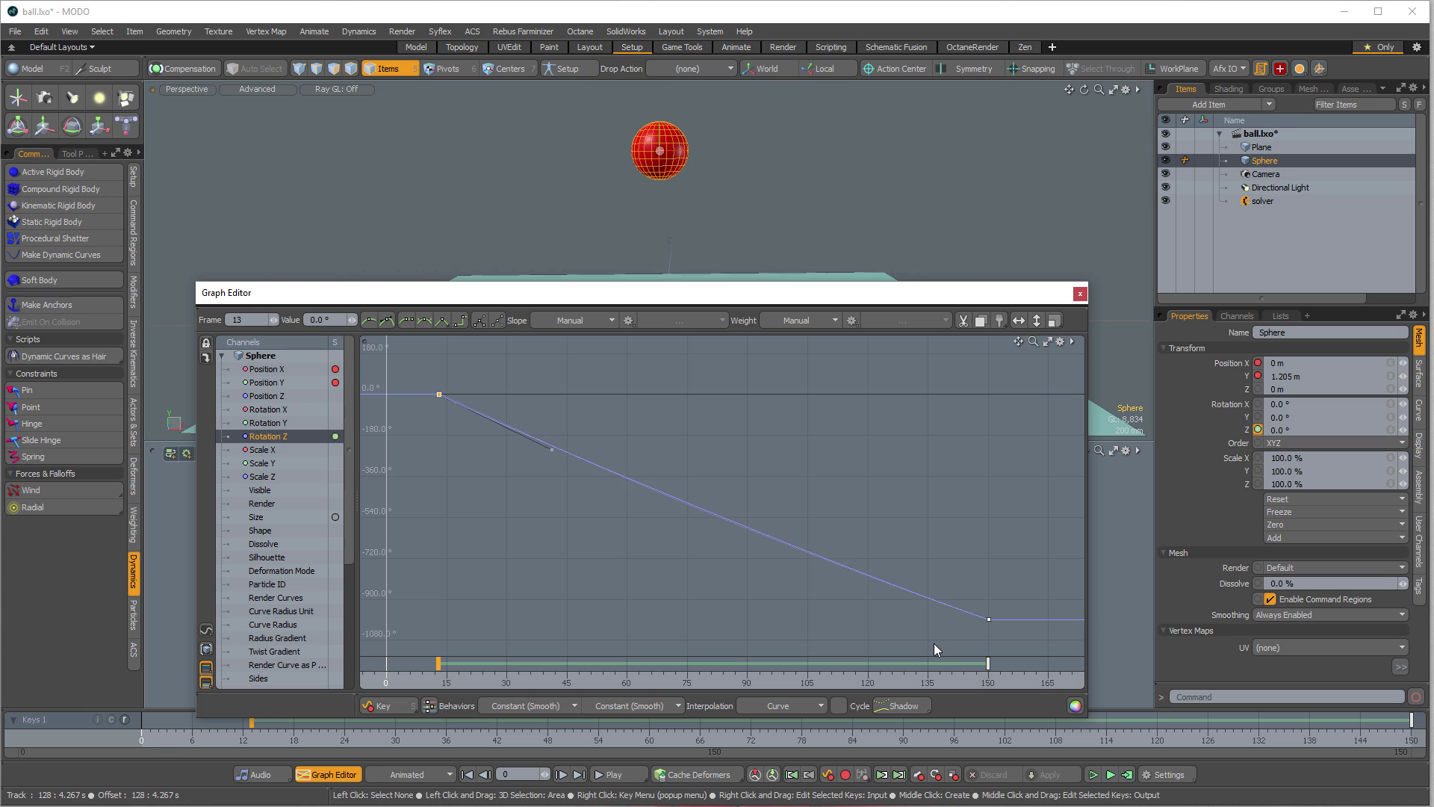
left_click_drag(934, 644, 1075, 579)
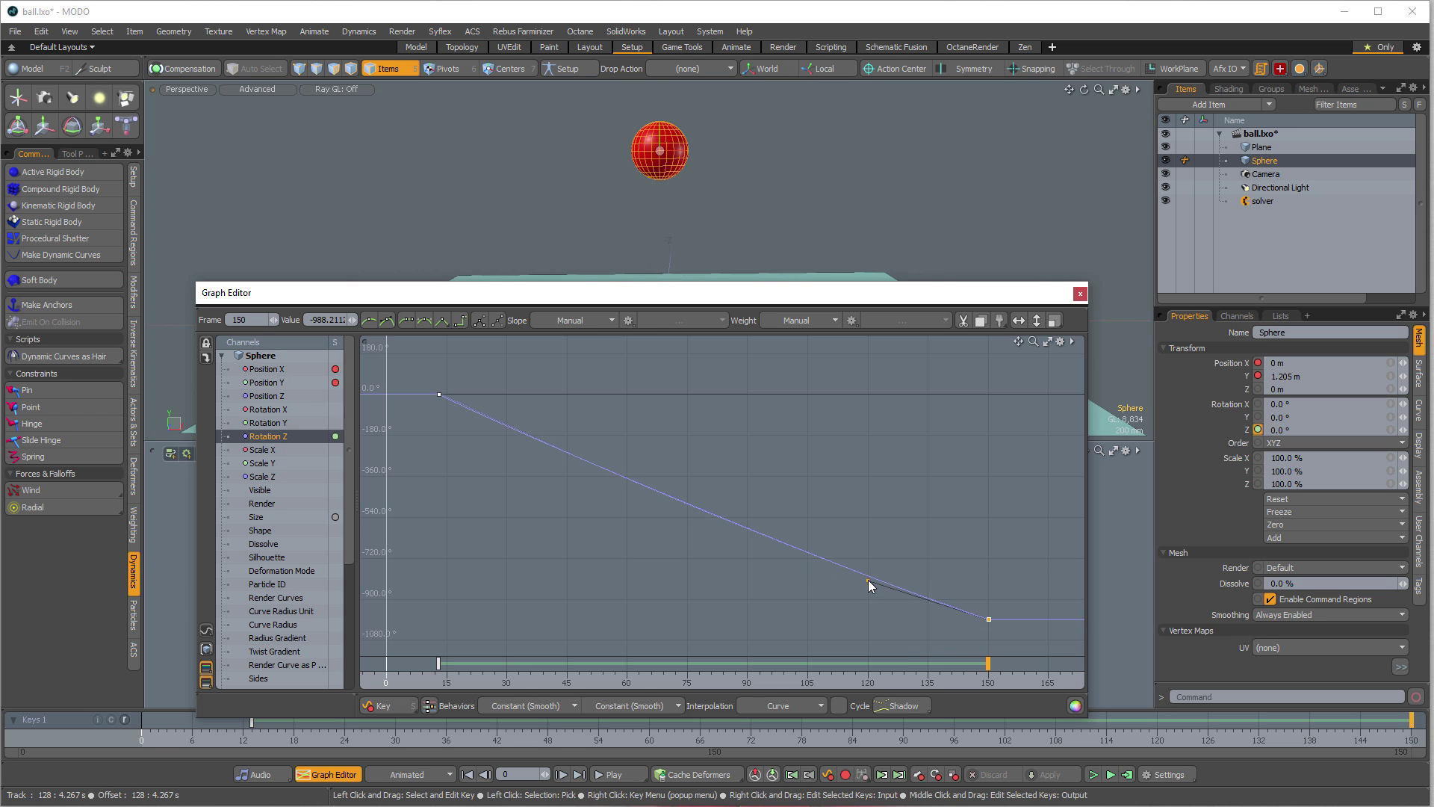
left_click(705, 594)
left_click(906, 704)
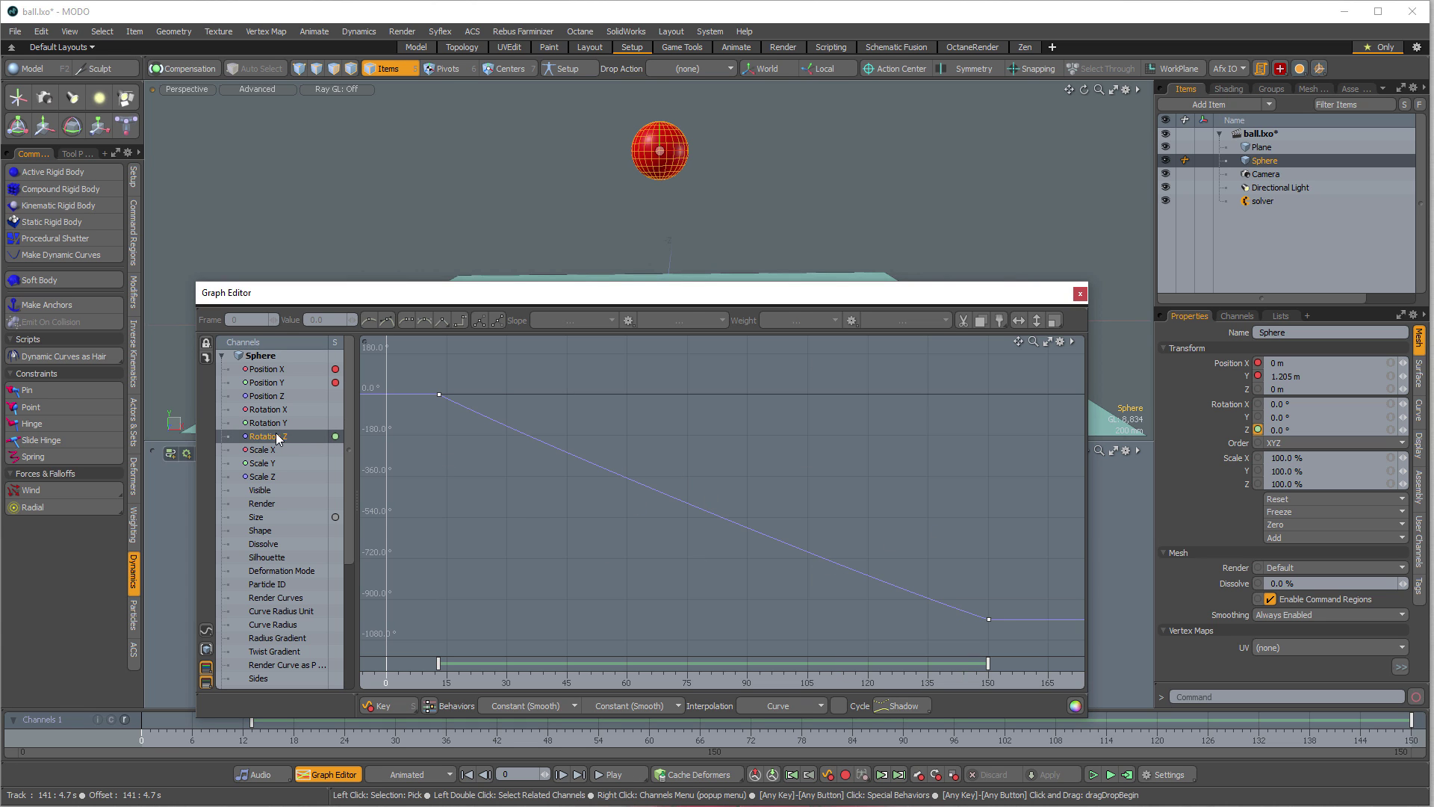
Step: Display the Position X curve and search the commands in the Command History for "reduce"
left_click(278, 382)
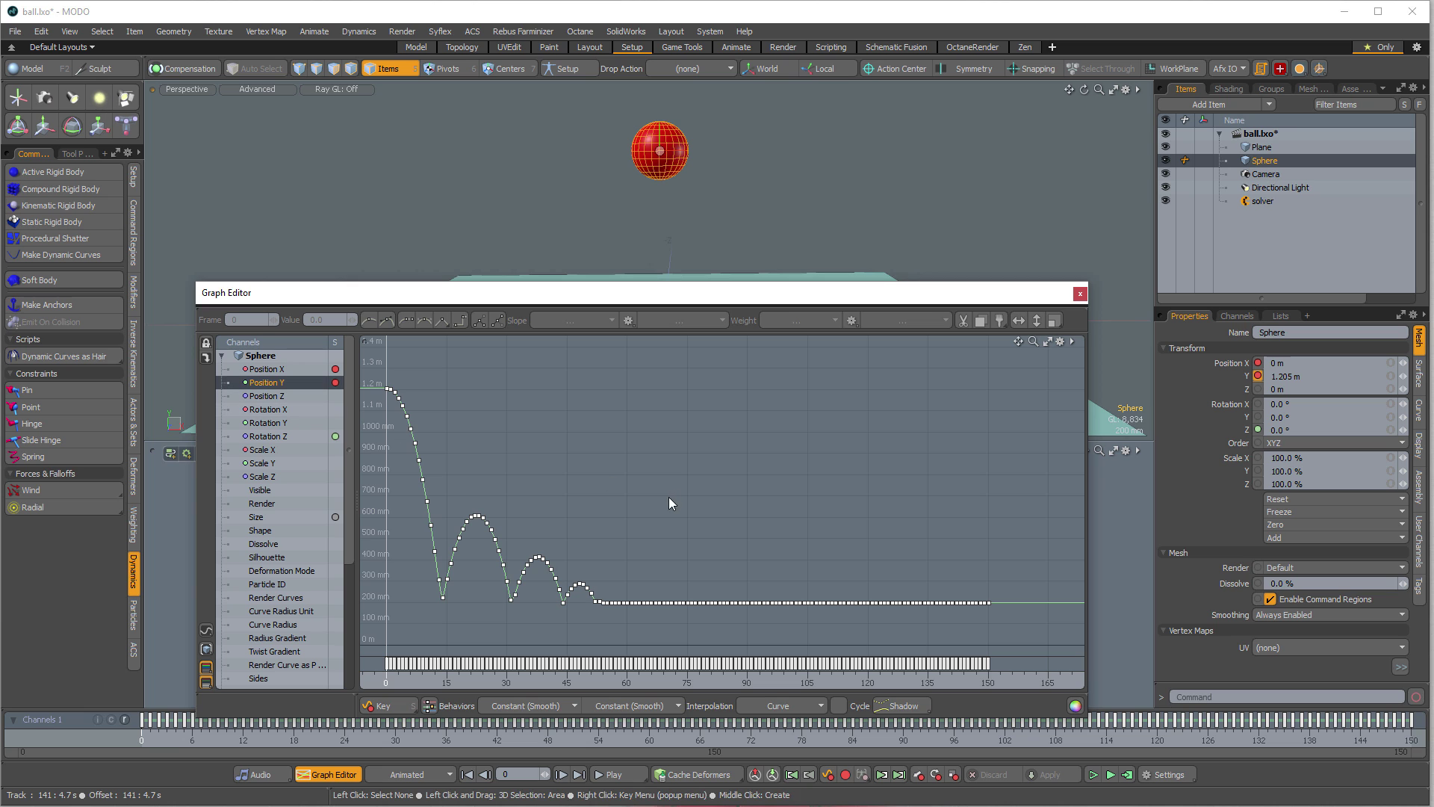
left_click(313, 371)
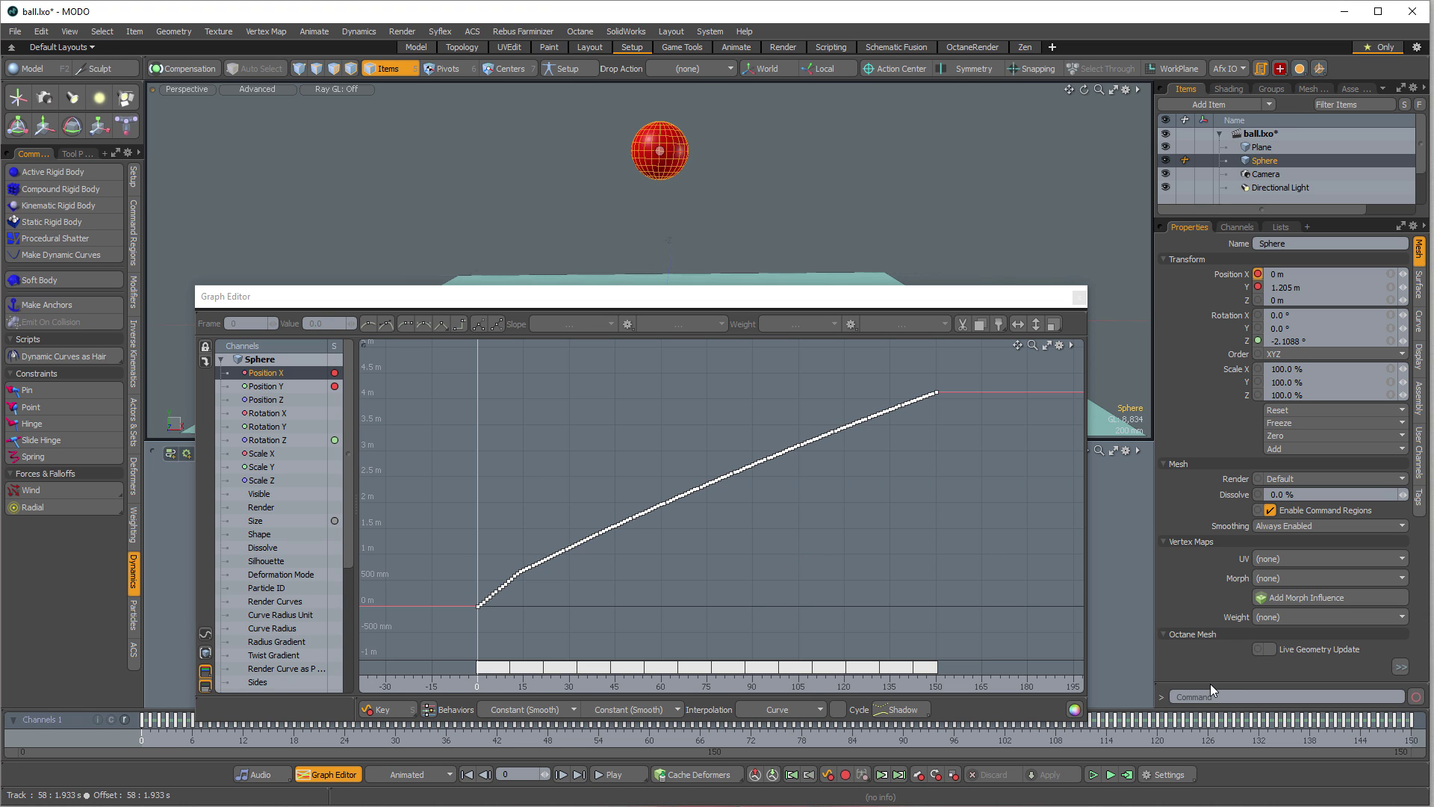
left_click_drag(1211, 684, 1220, 348)
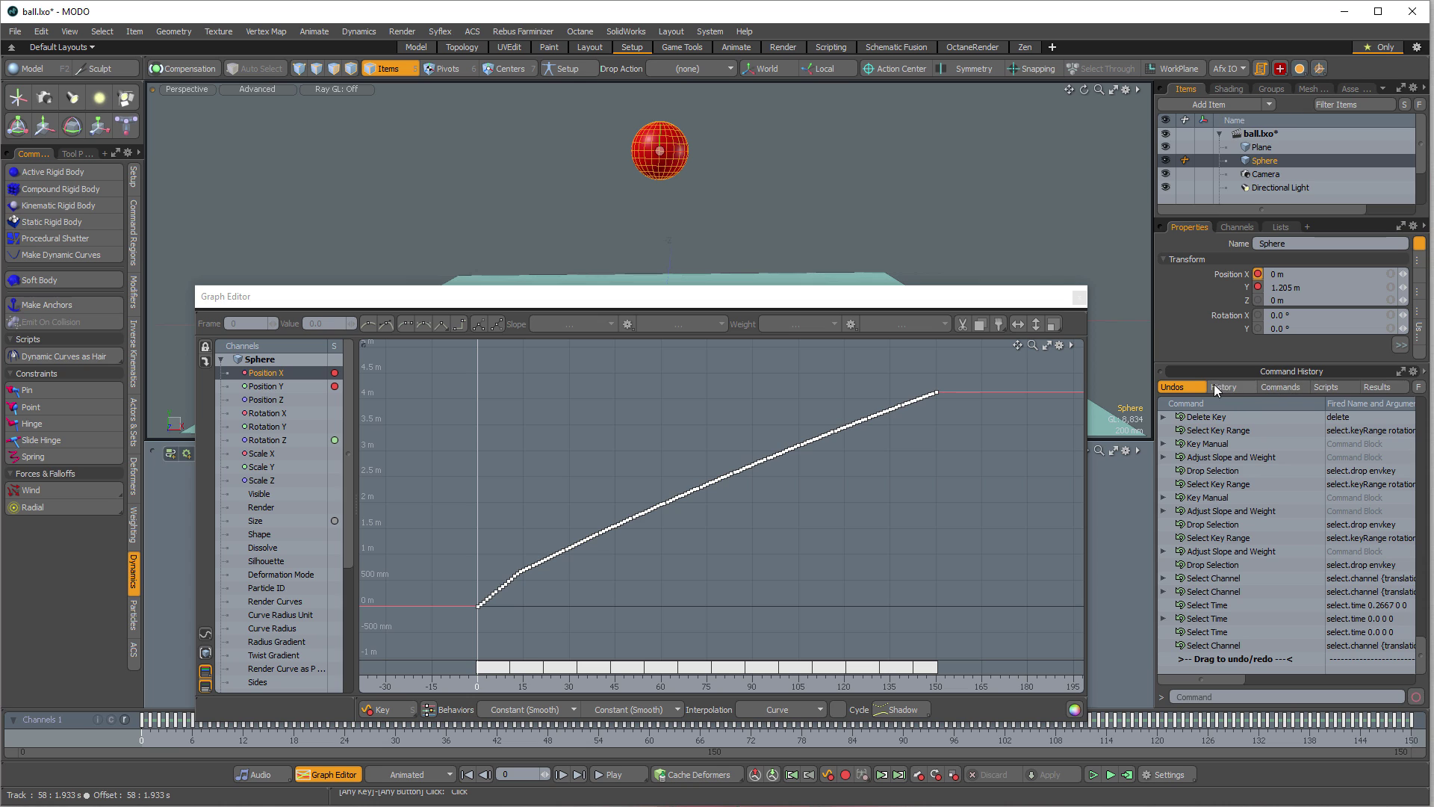
left_click(1285, 389)
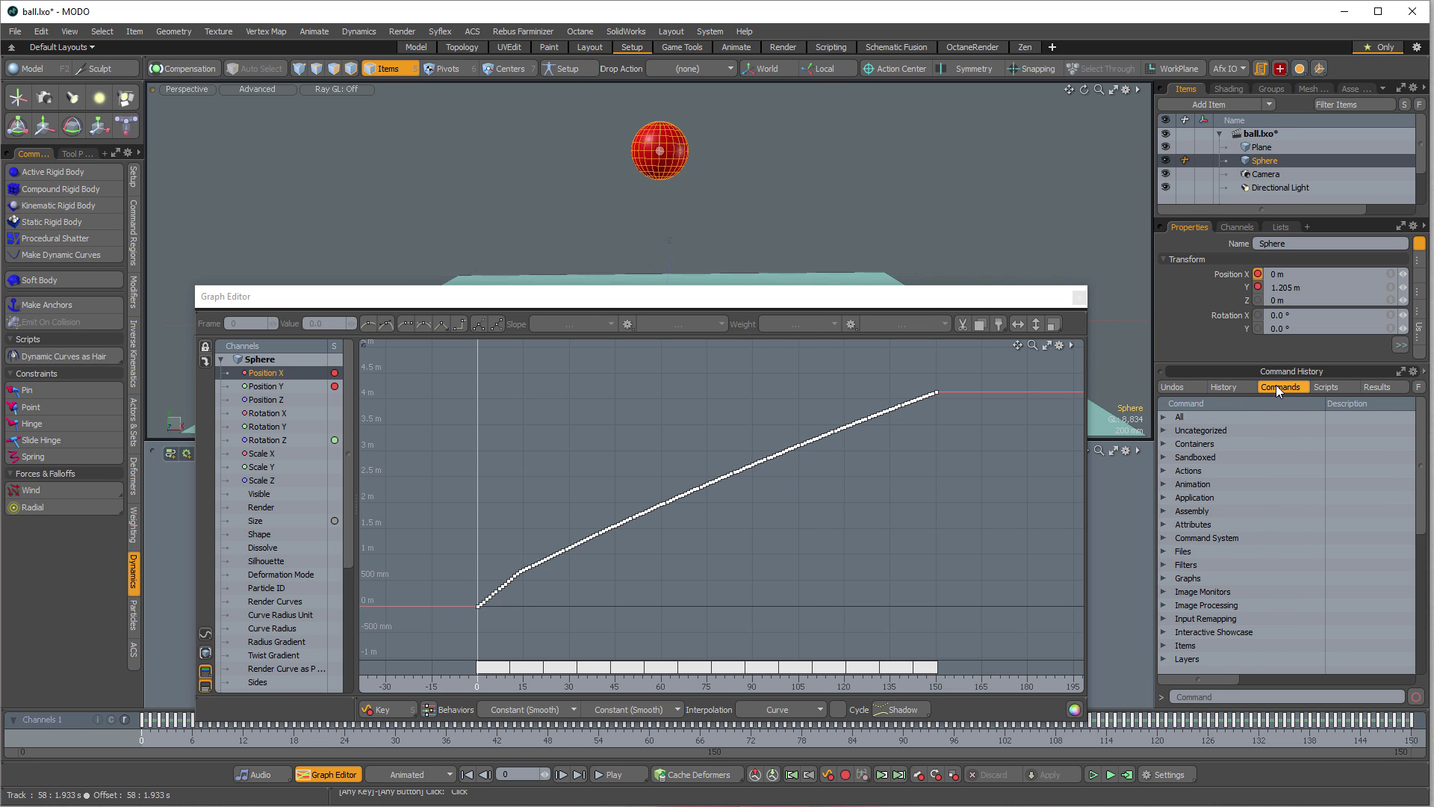
left_click(1420, 387)
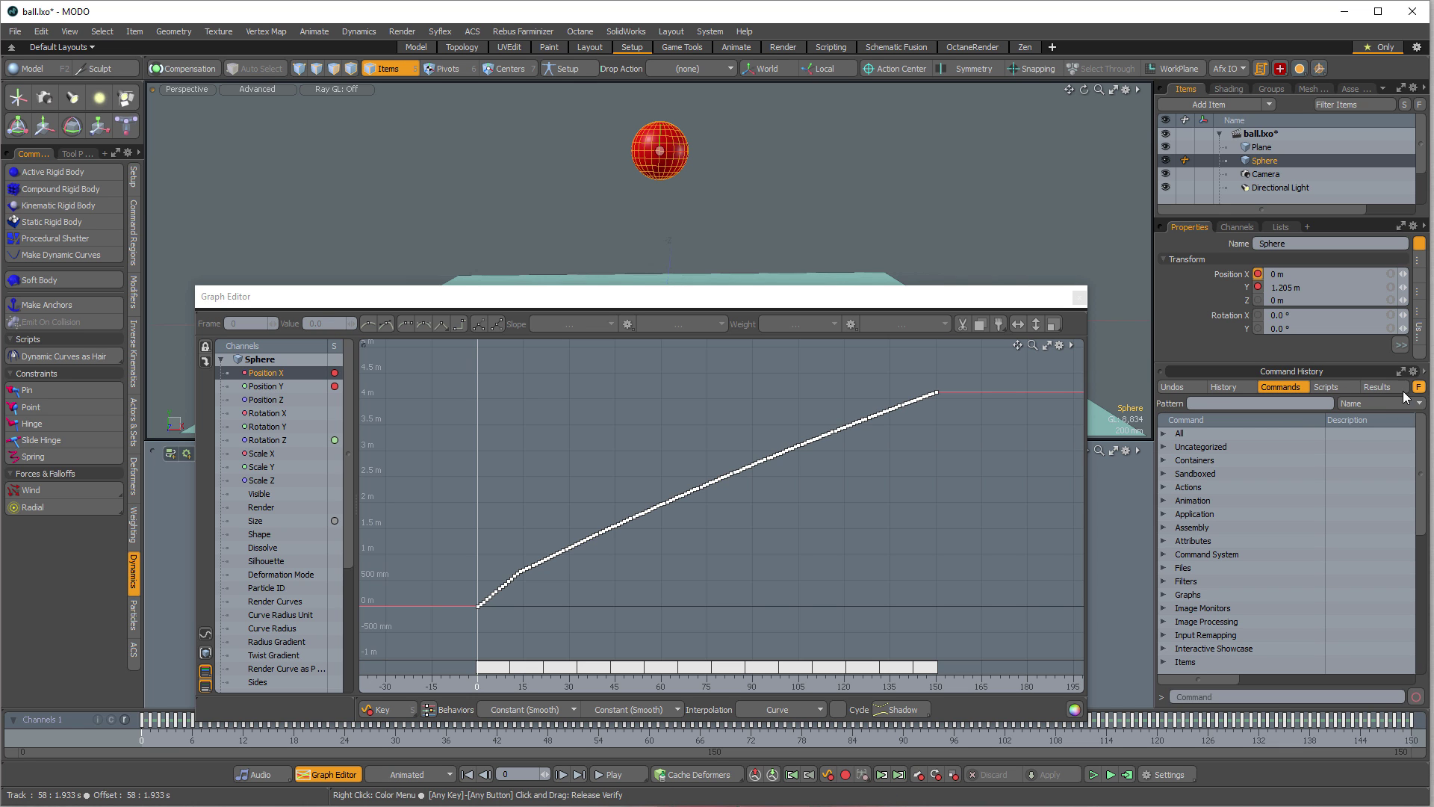
left_click(1241, 404)
type("reduce")
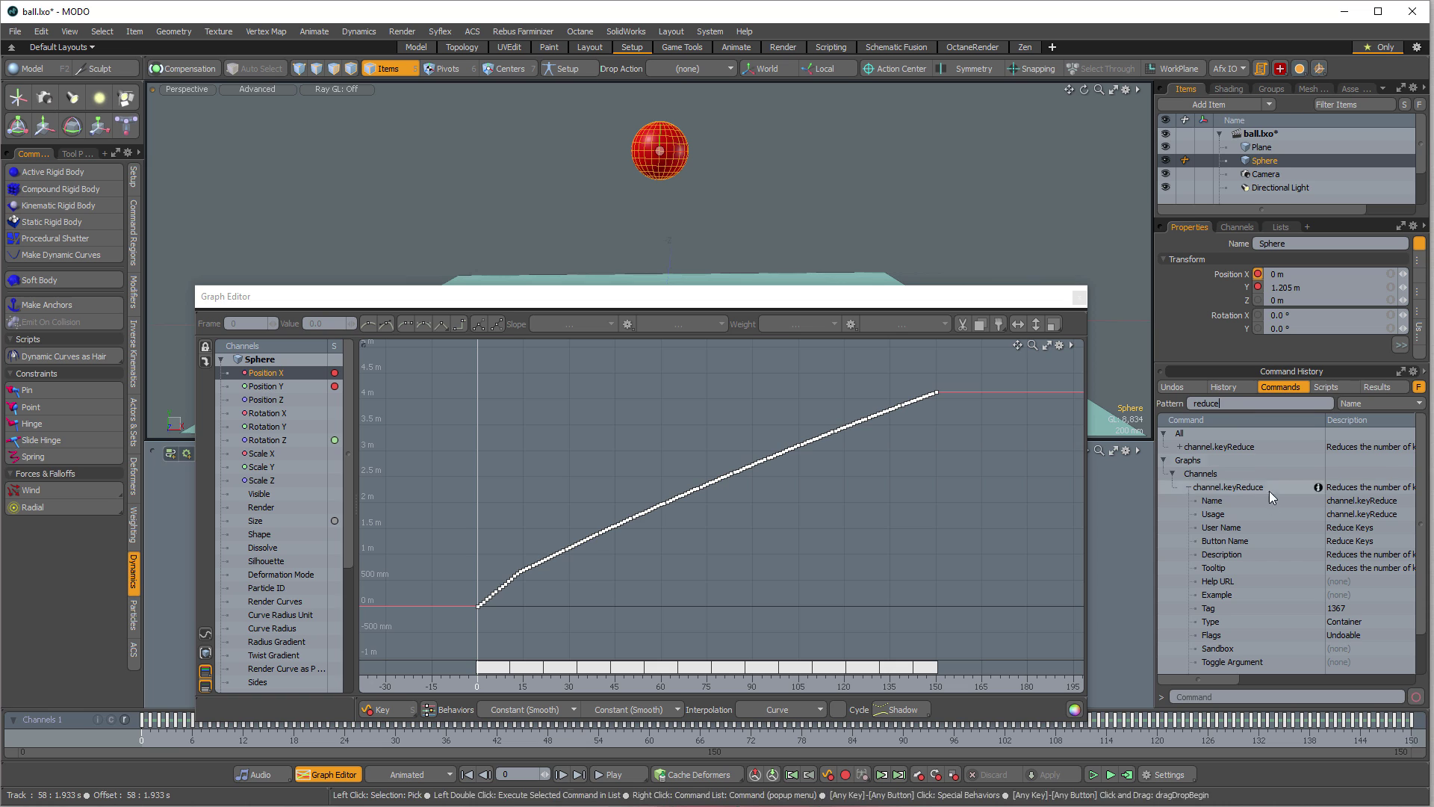
Step: Examine the details of the channel.keyReduce command and look through the animation commands for an equivalent
left_click(1188, 487)
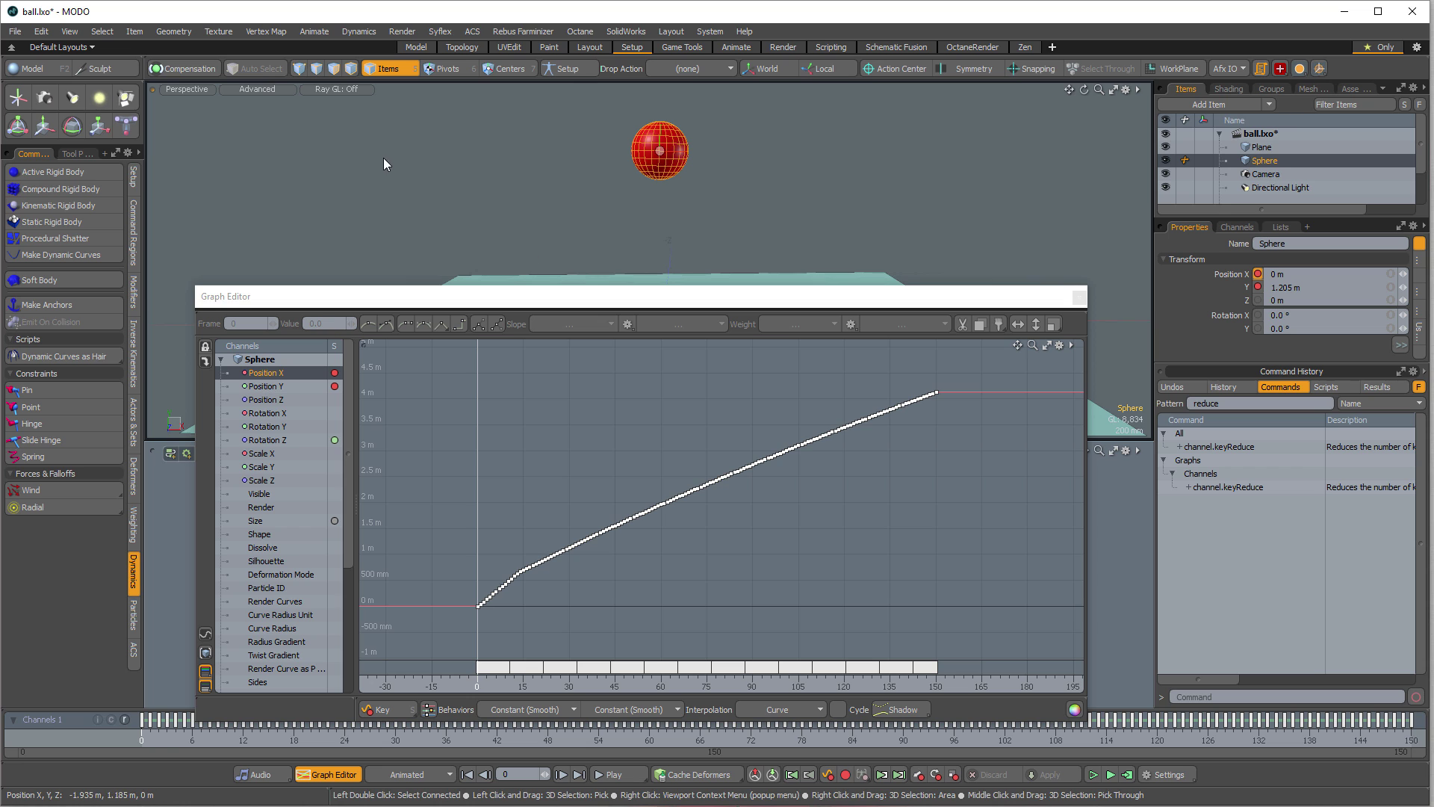
left_click(320, 33)
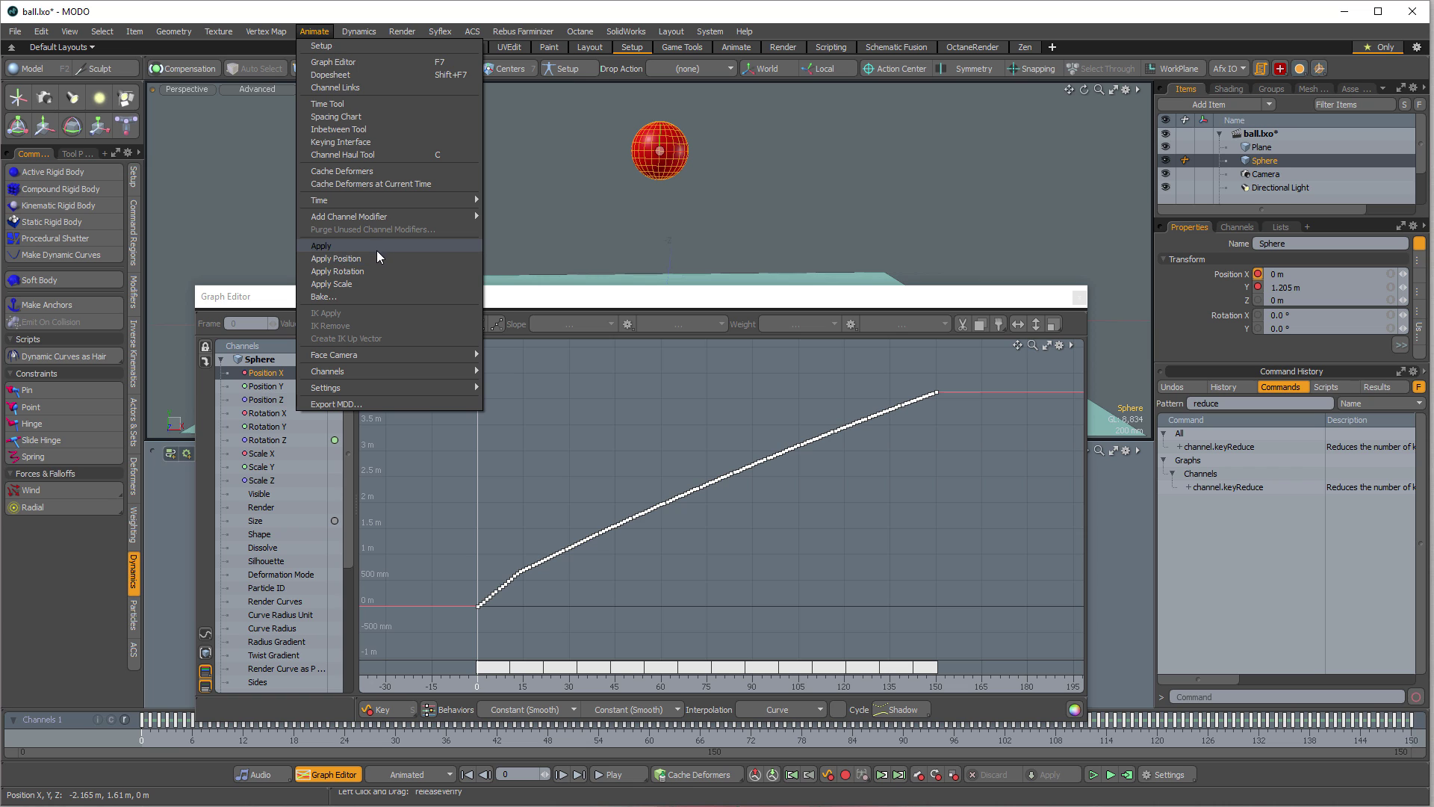
left_click(779, 301)
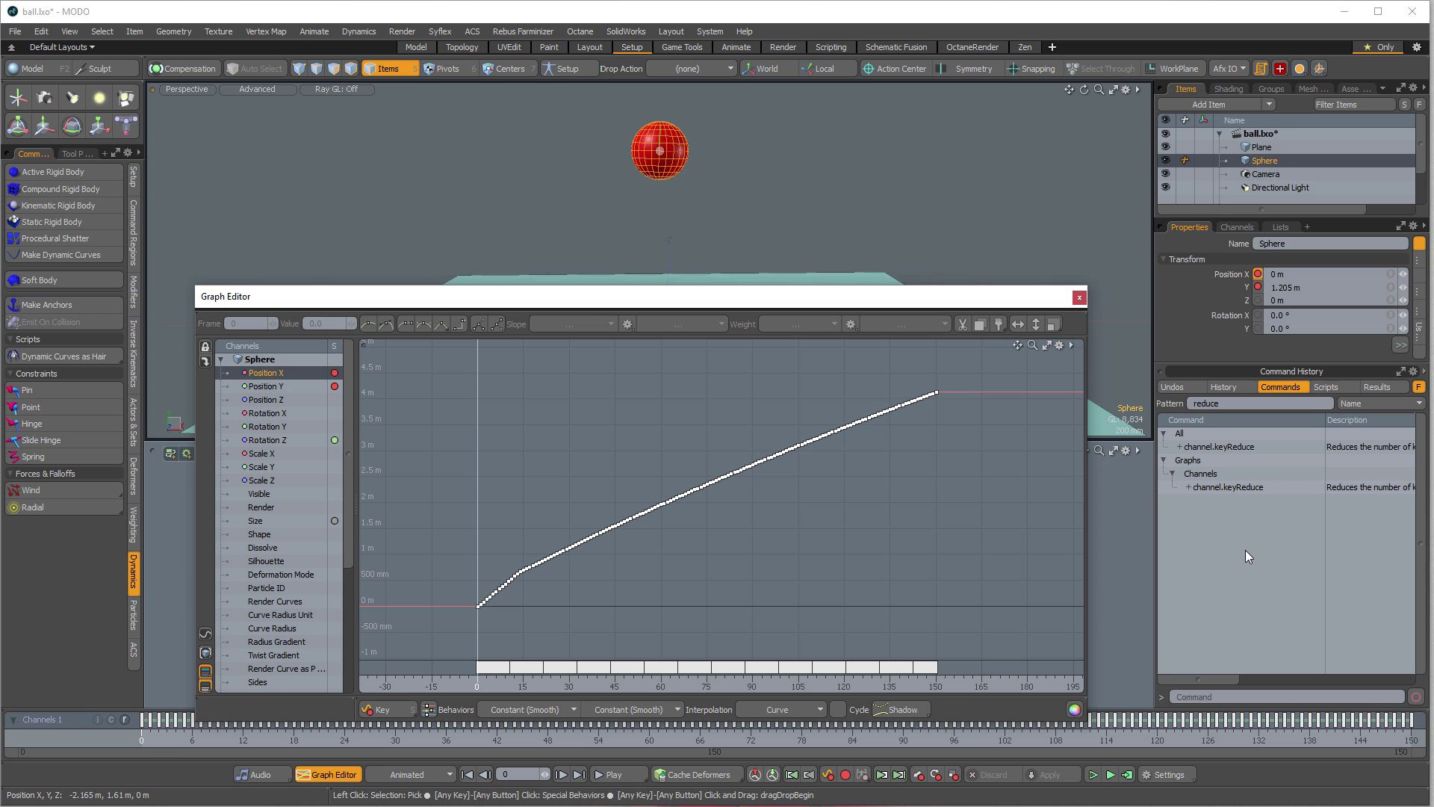
left_click(1189, 487)
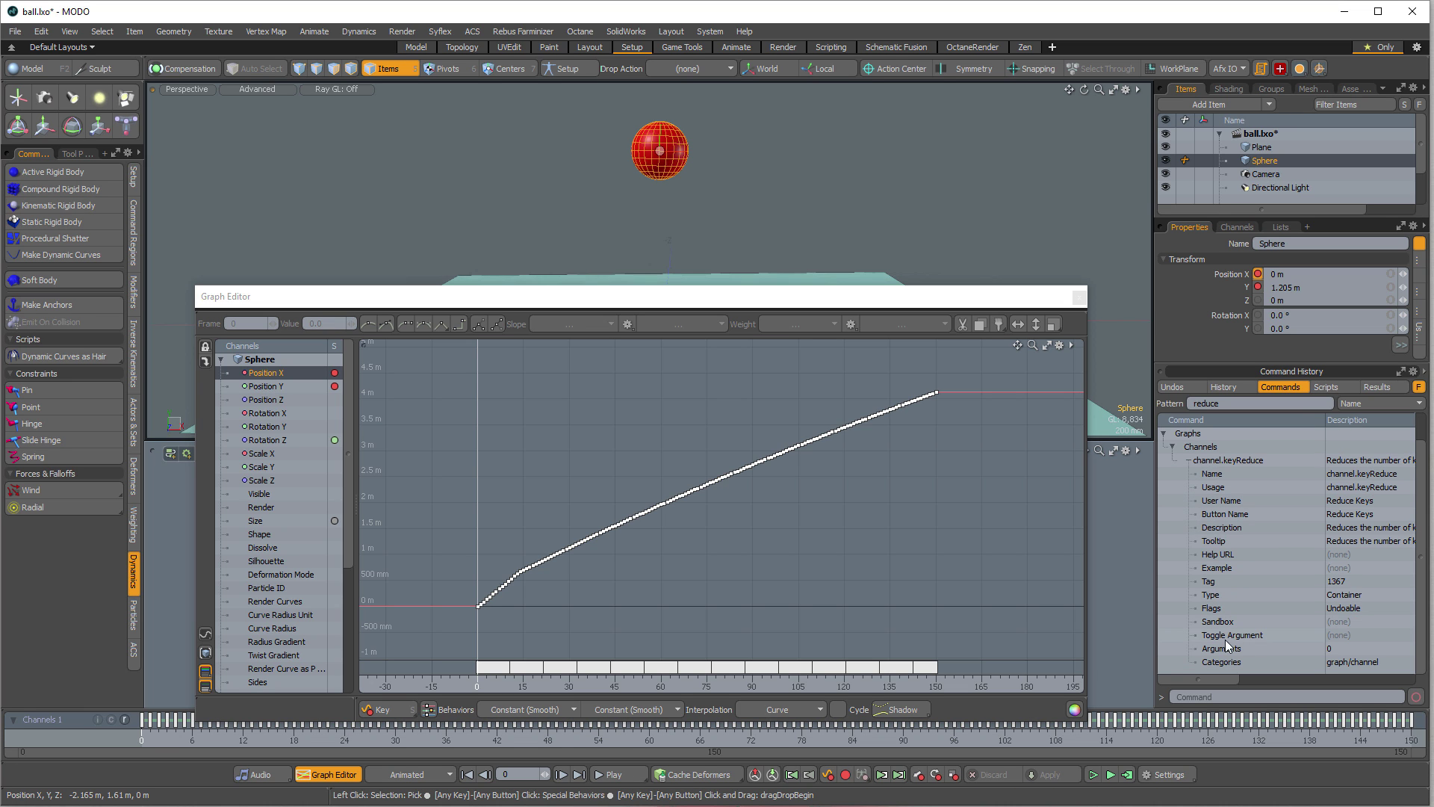
left_click(1189, 461)
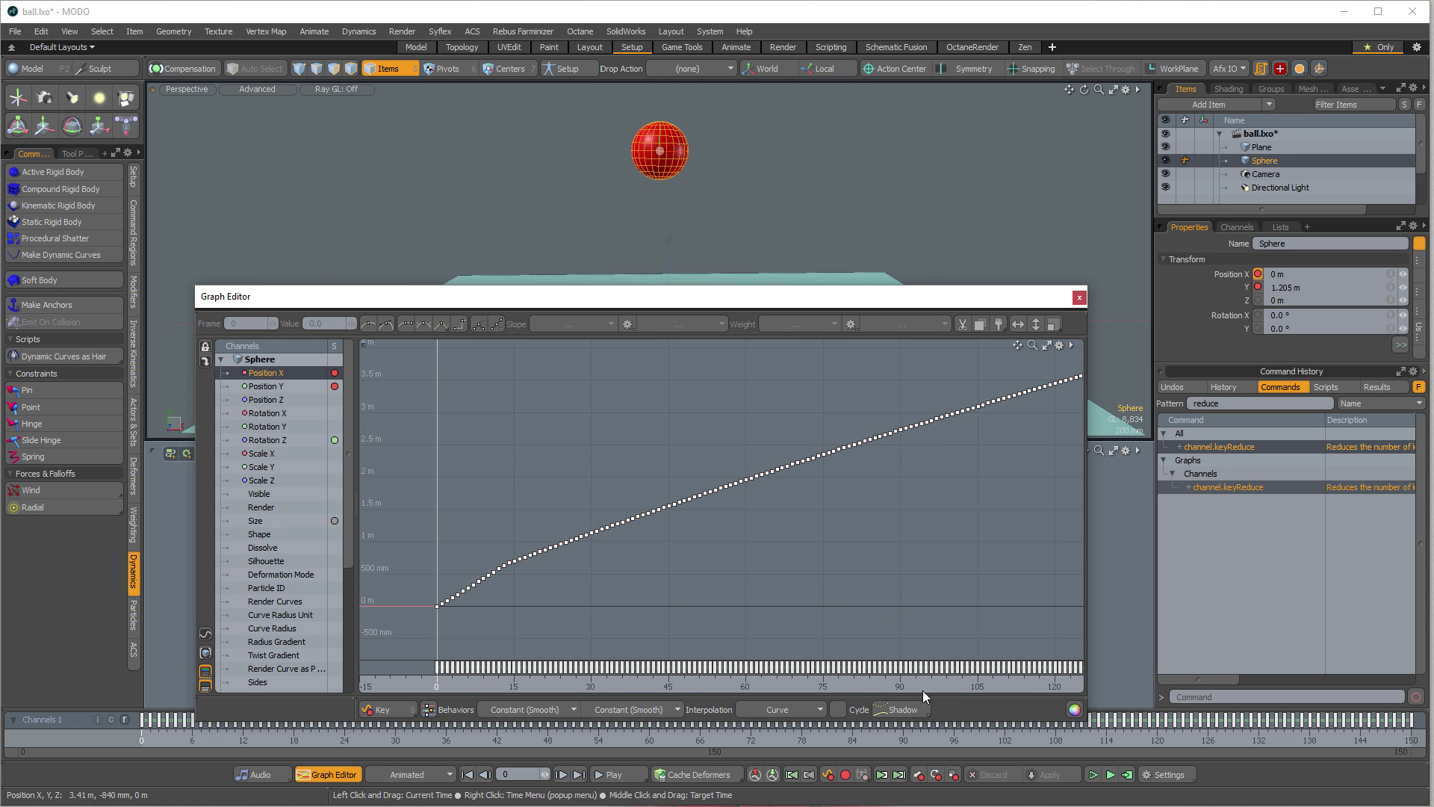
Step: Copy the Position X curve to the shadow and run channel.keyReduce to thin out its keys
left_click(905, 709)
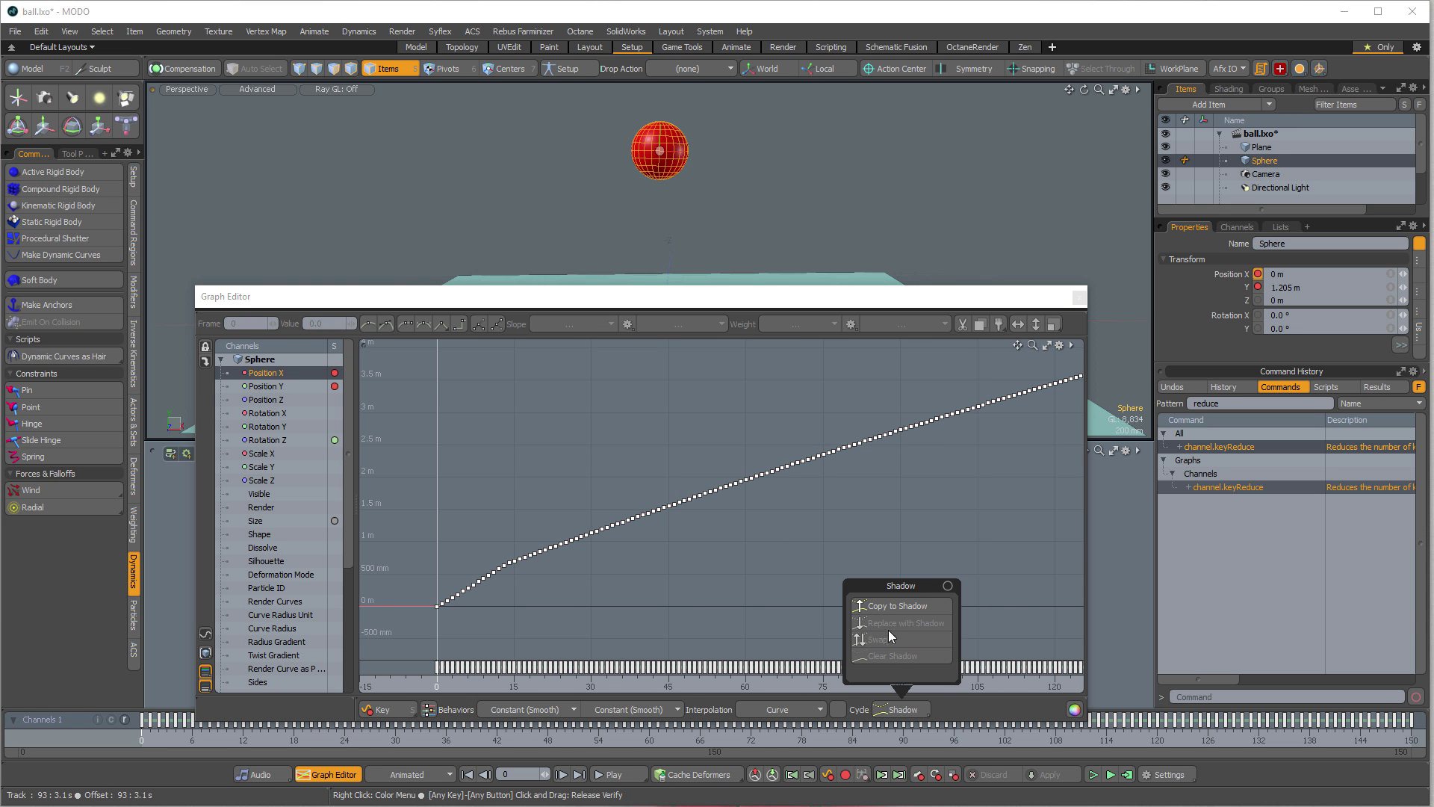
left_click(903, 606)
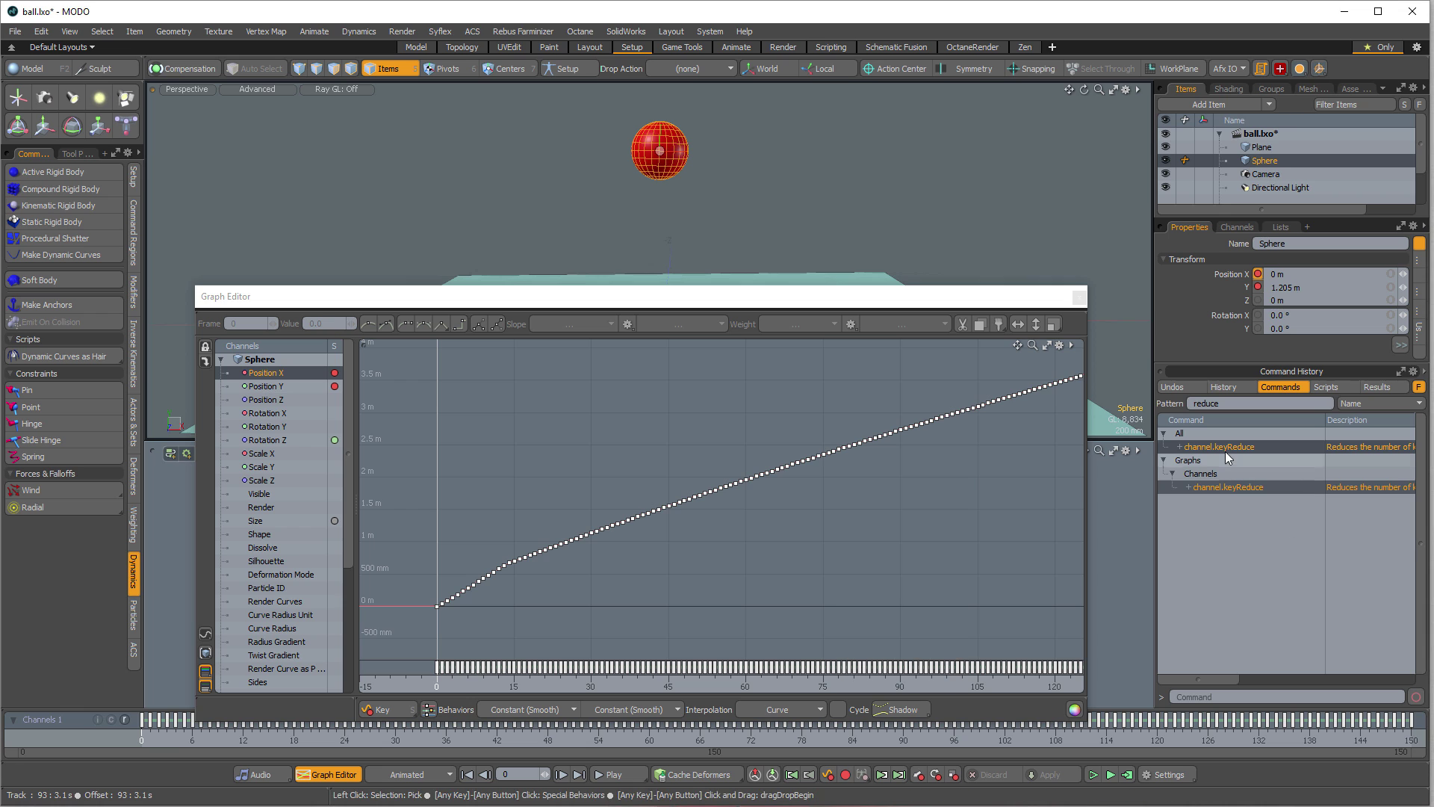
double_click(1228, 487)
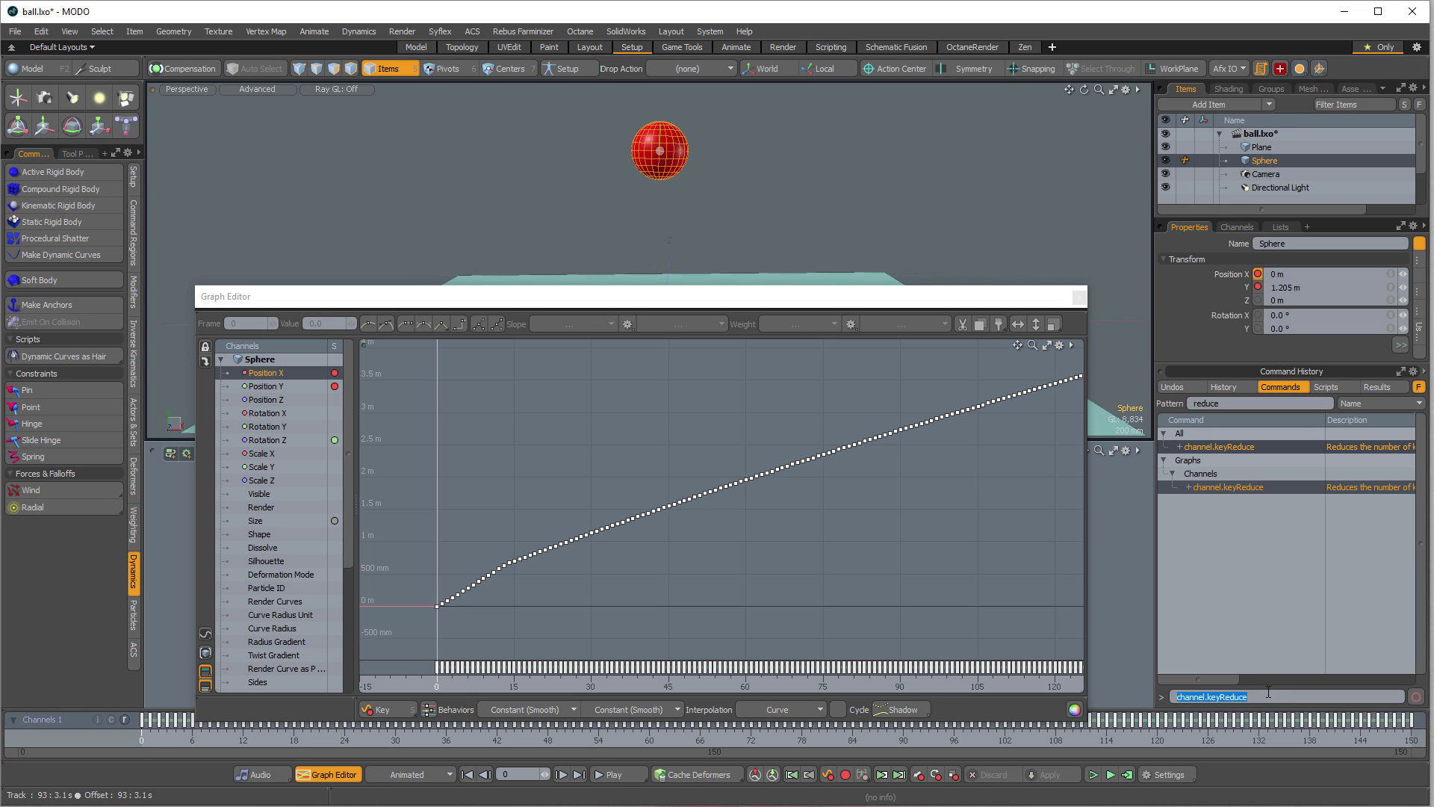
key("Return")
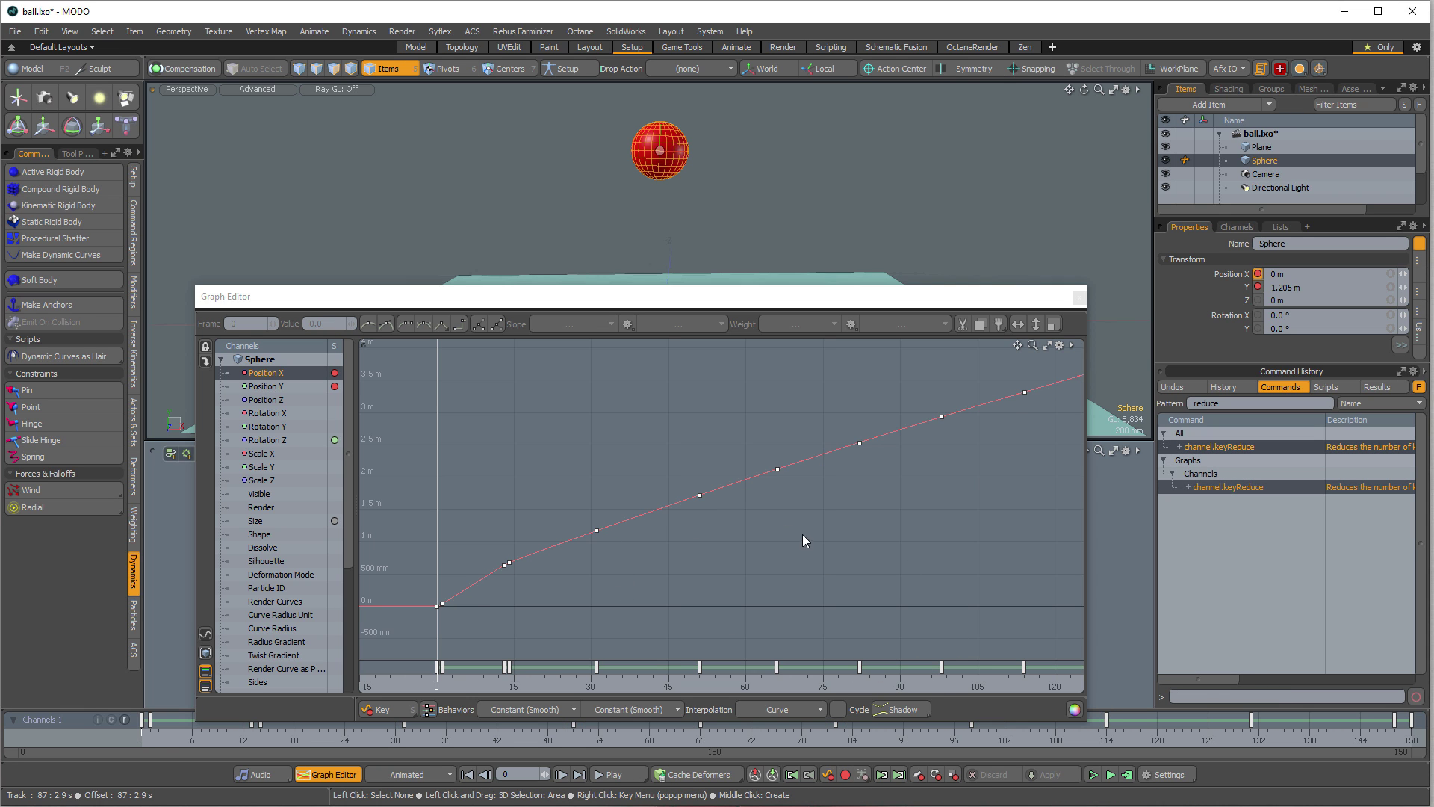
Step: Try moving the reduced Position X keys at frames 66 and 13 away from the shadow curve, and undo each move
left_click(780, 471)
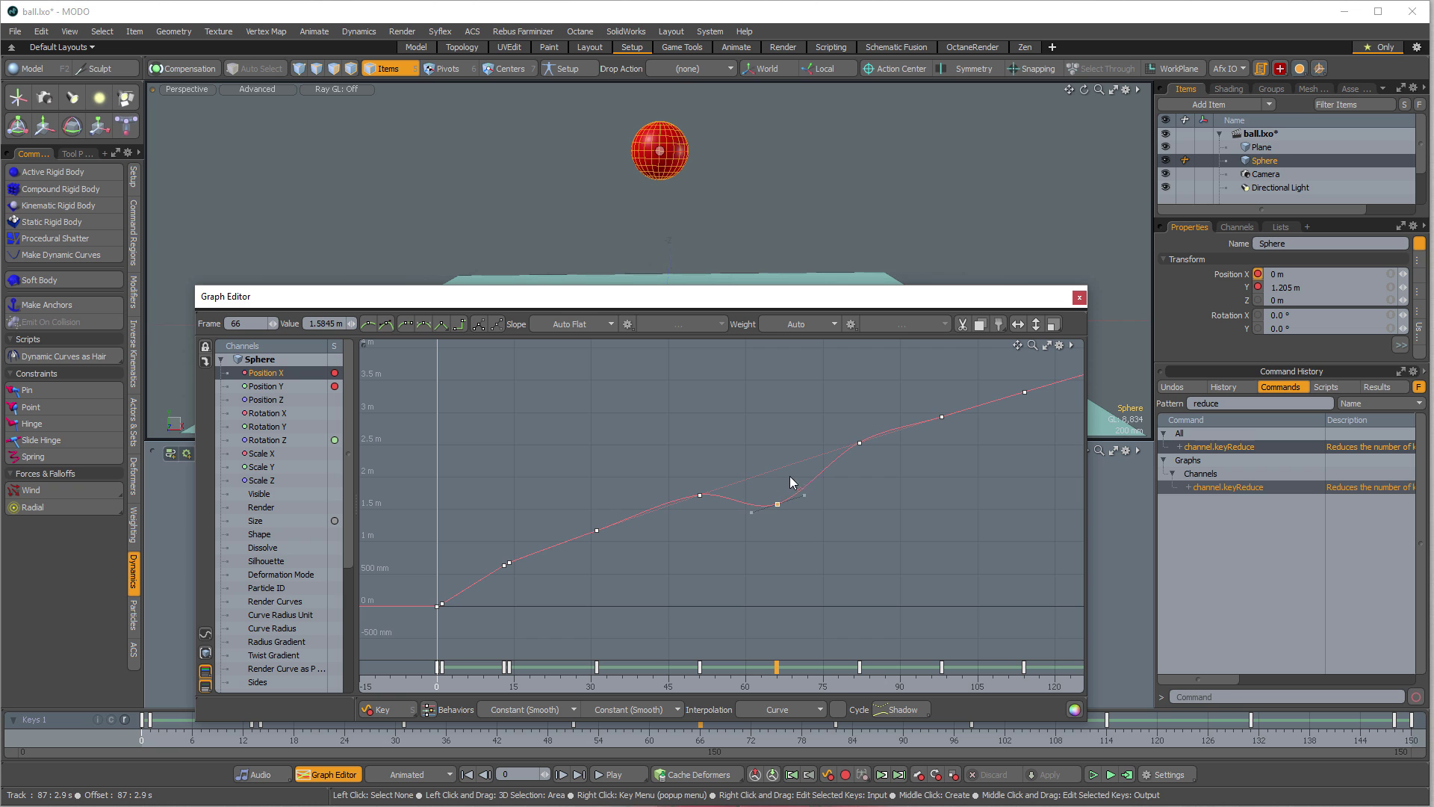
key("ctrl+z")
left_click_drag(732, 507, 814, 477, "ctrl+alt")
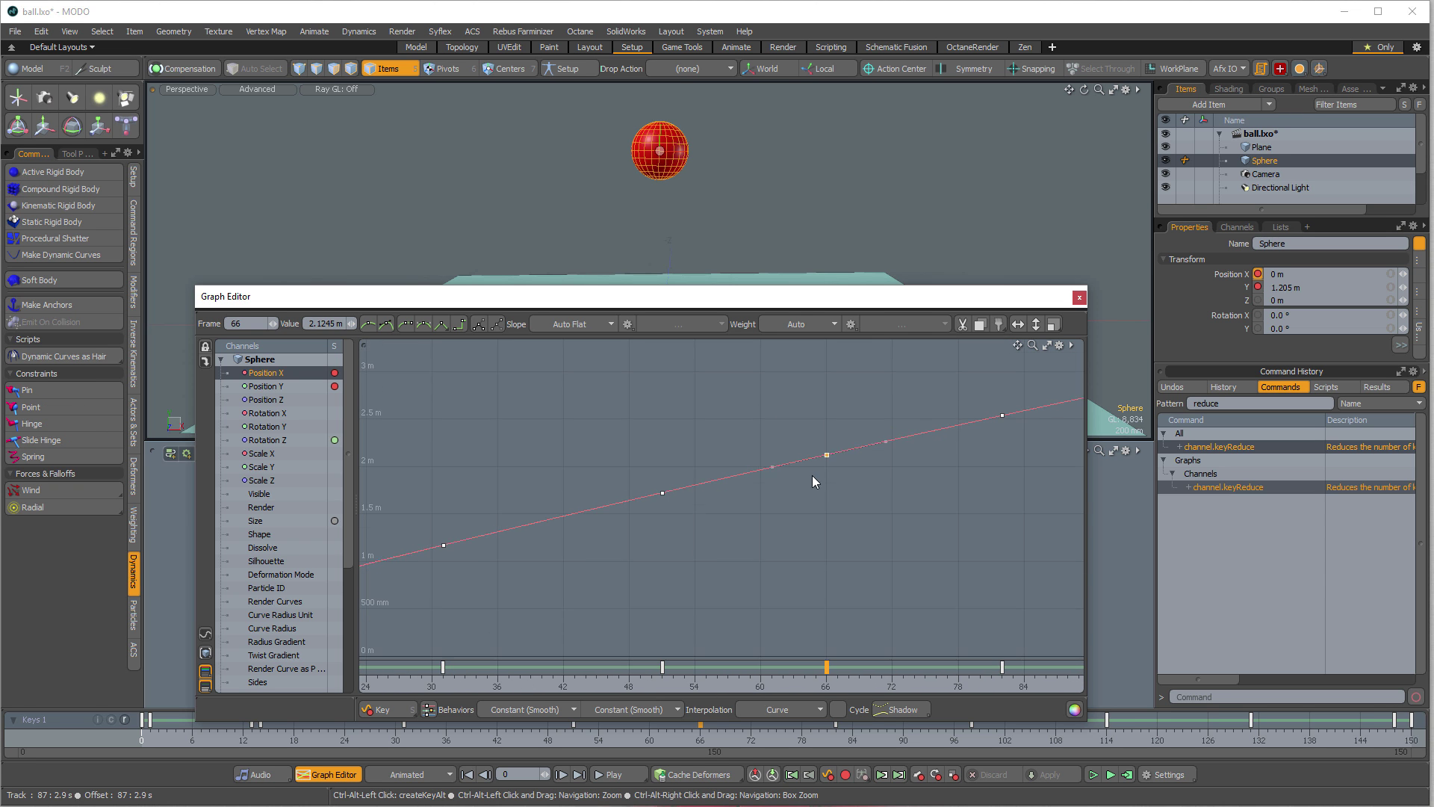
left_click_drag(656, 535, 733, 529, "alt+shift")
middle_click_drag(722, 539, 719, 563)
key("ctrl+z")
key("ctrl+z")
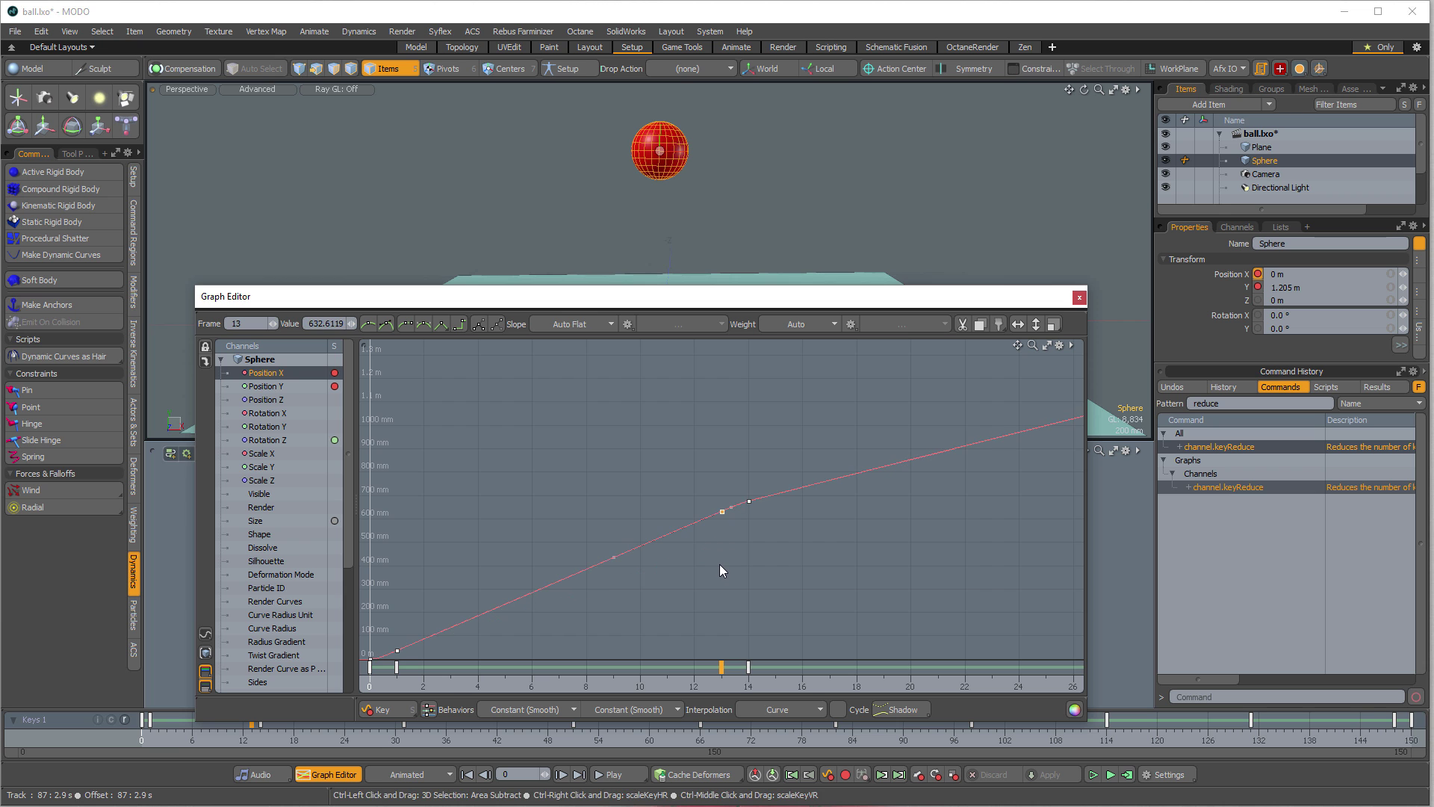
left_click_drag(901, 564, 657, 635, "ctrl+alt")
left_click_drag(770, 570, 629, 568, "alt+shift")
right_click_drag(630, 568, 521, 477, "alt+shift")
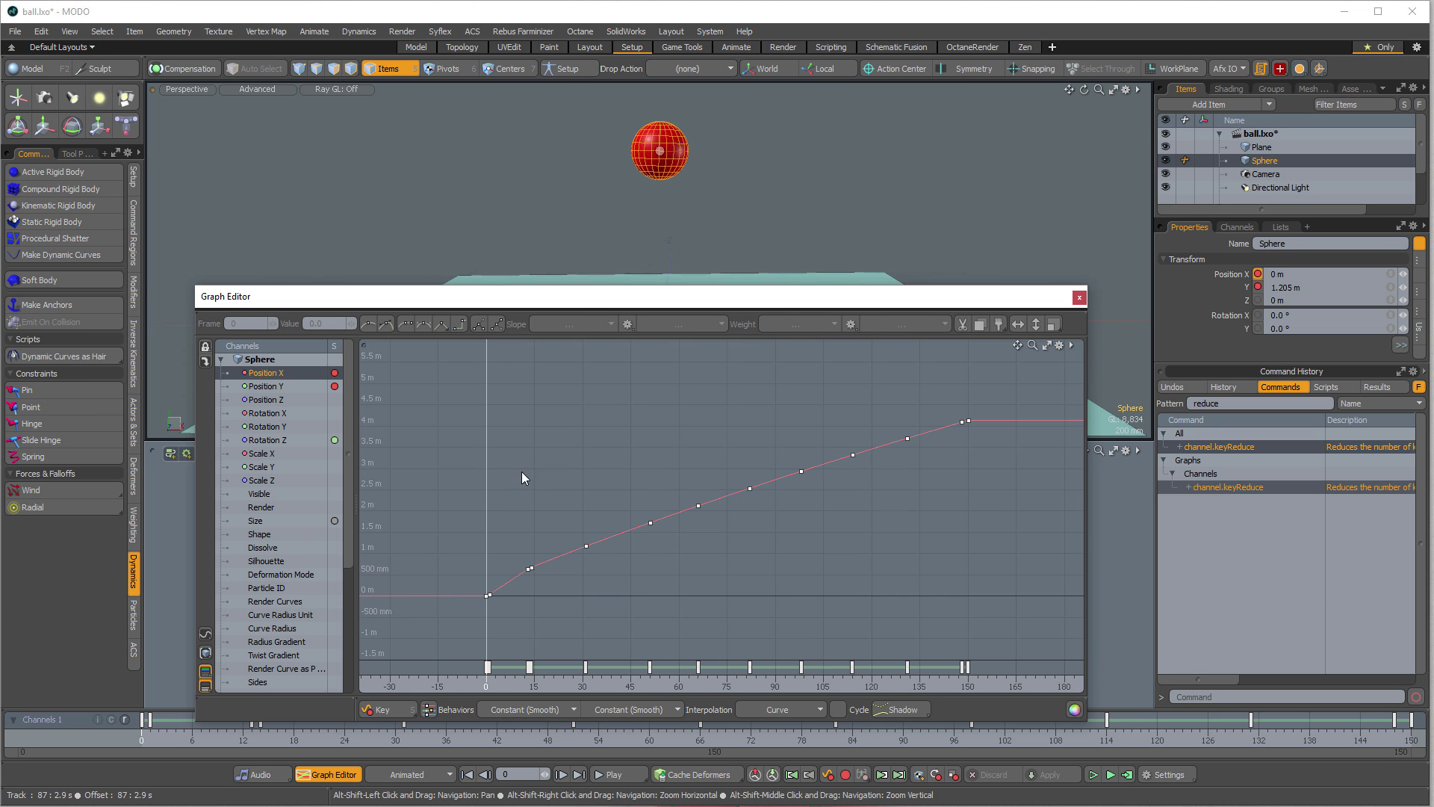
Step: Copy the Position Y curve to the shadow and reduce its keys with channel.keyReduce
left_click(266, 387)
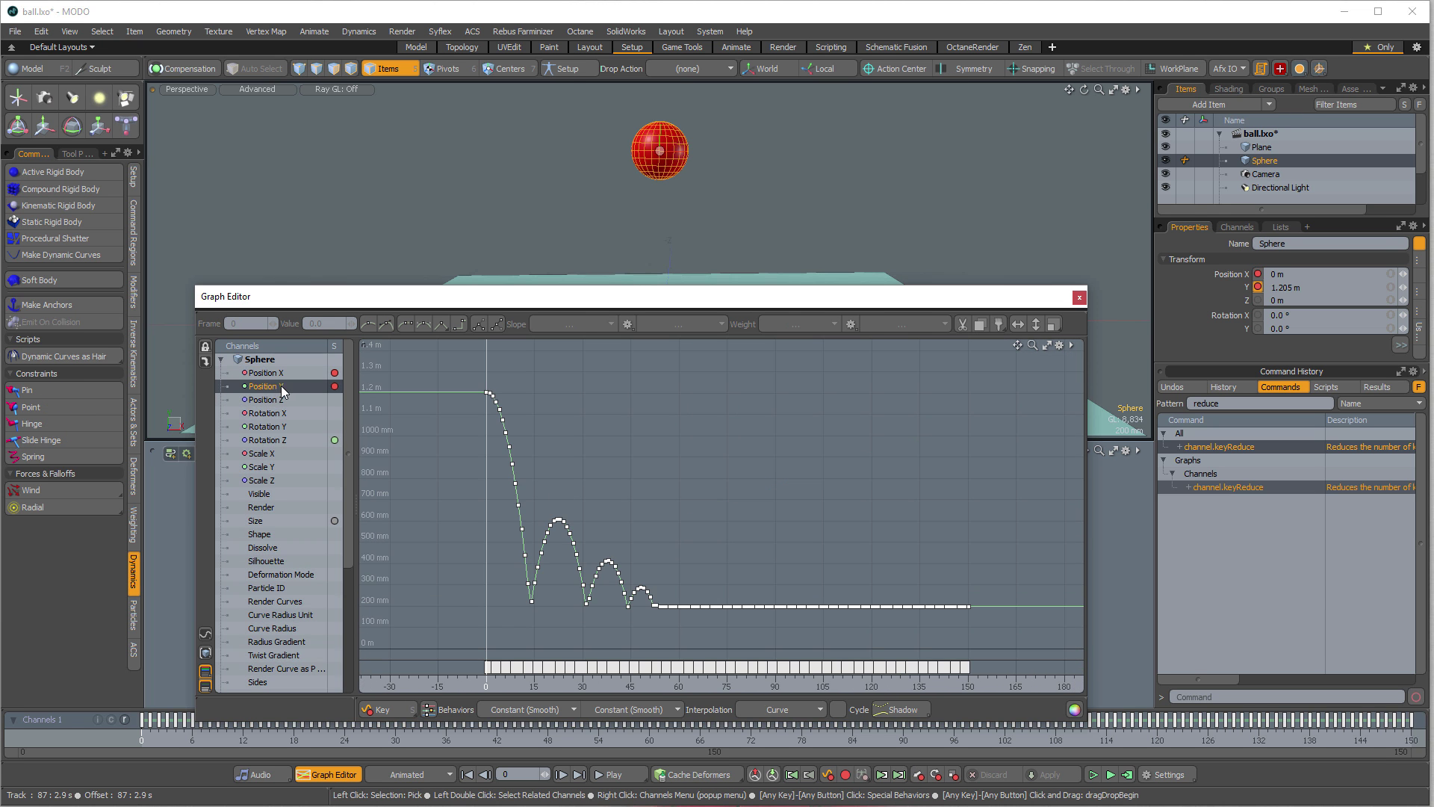
left_click(902, 709)
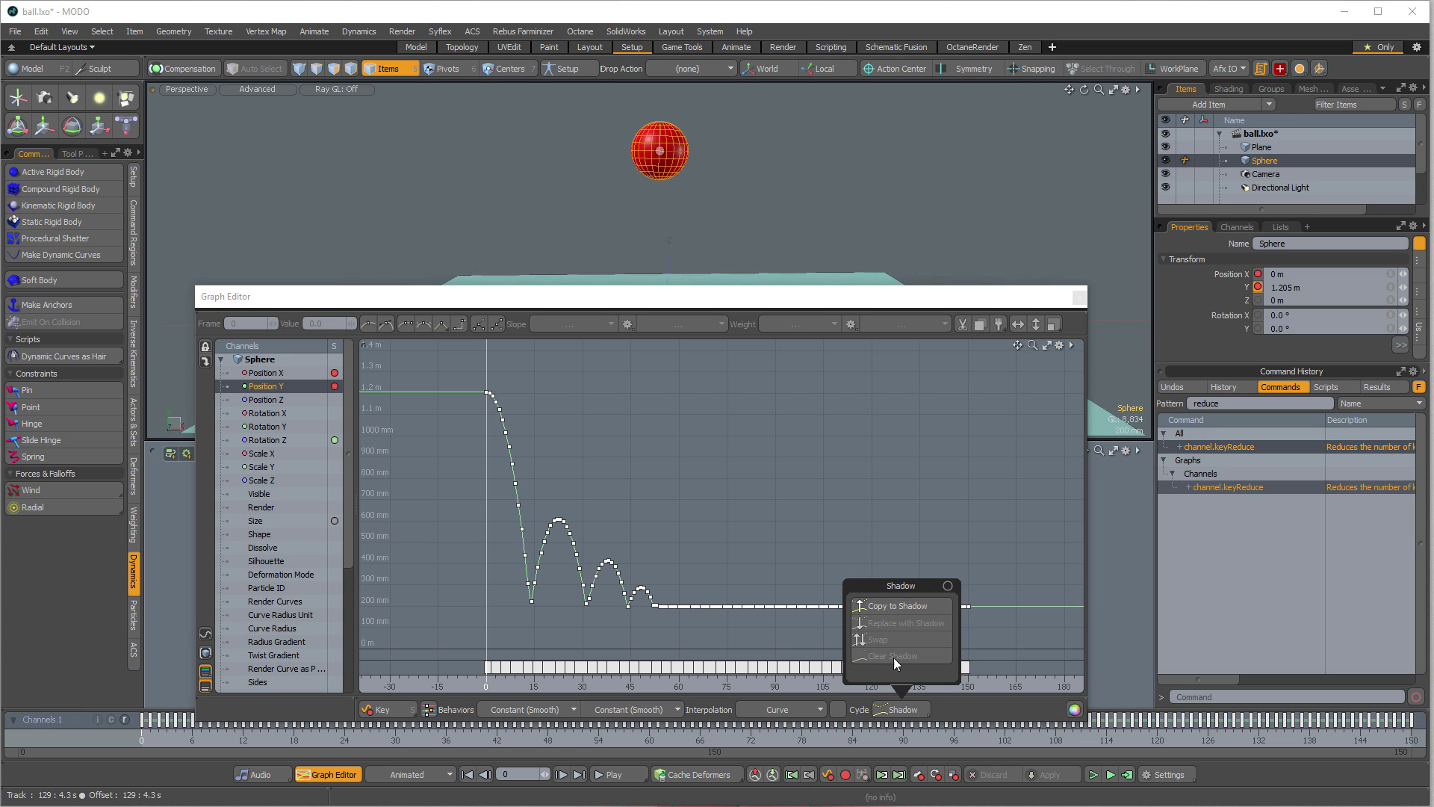
left_click(1223, 490)
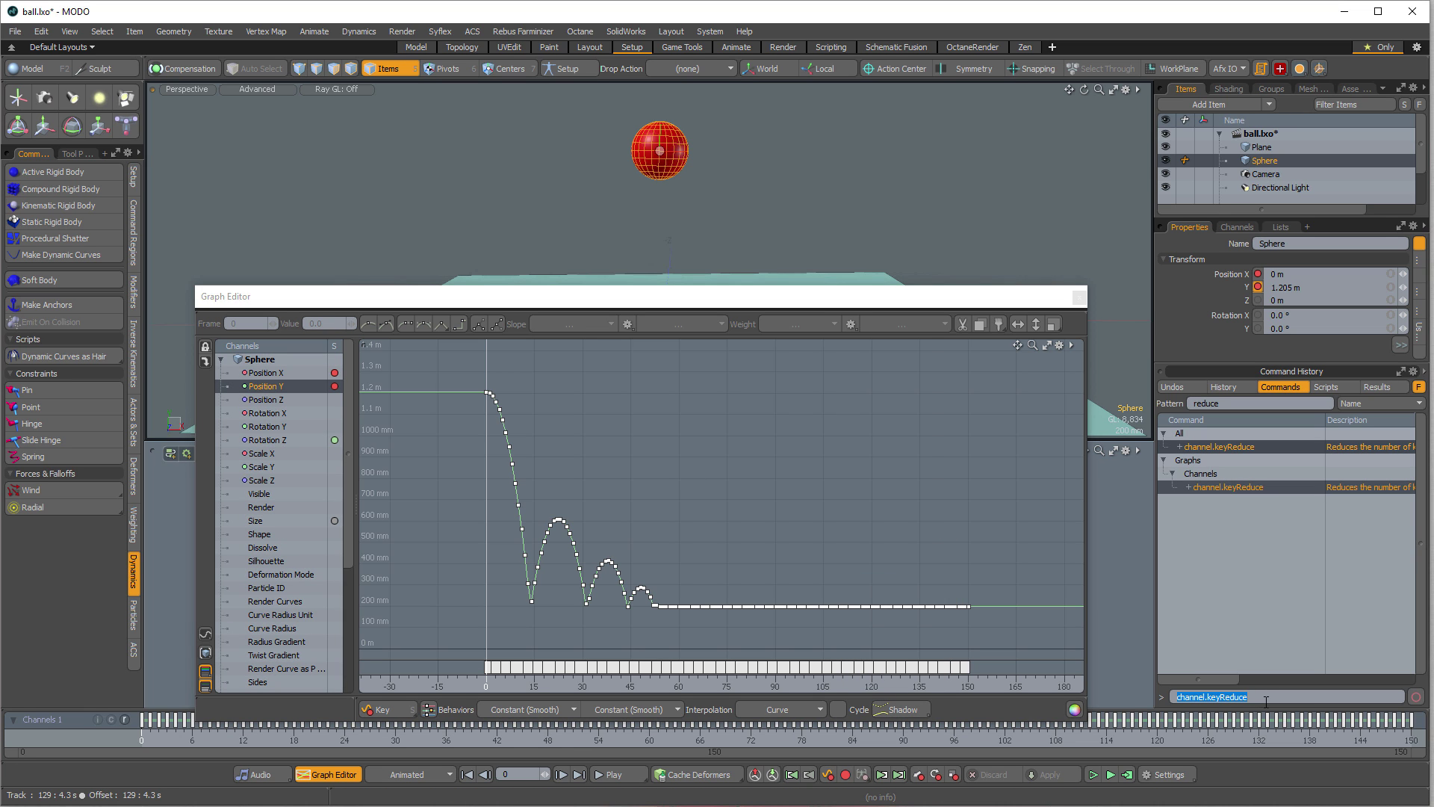
key("Return")
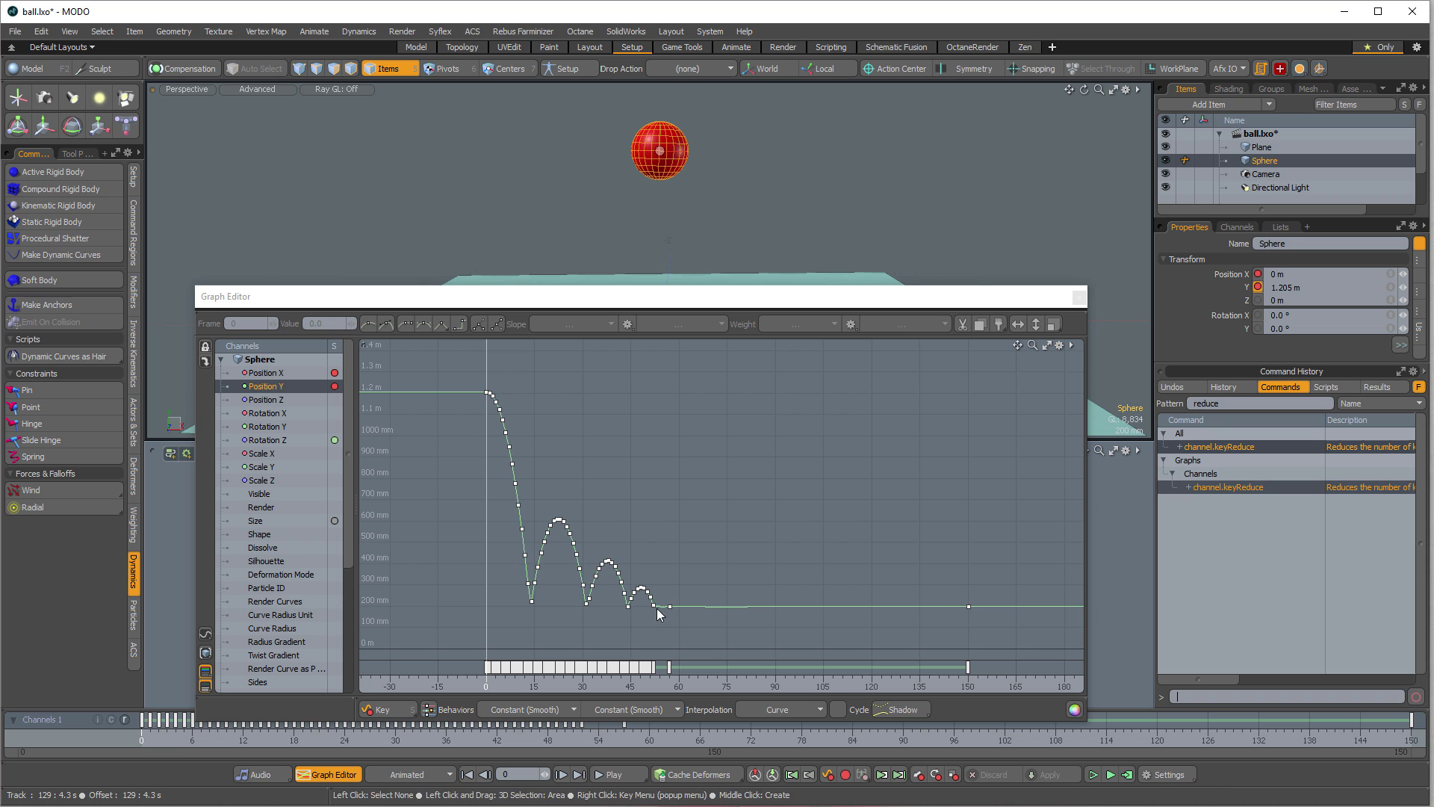
Step: Delete the last Position Y key at frame 150
left_click_drag(670, 617, 753, 505, "ctrl+alt")
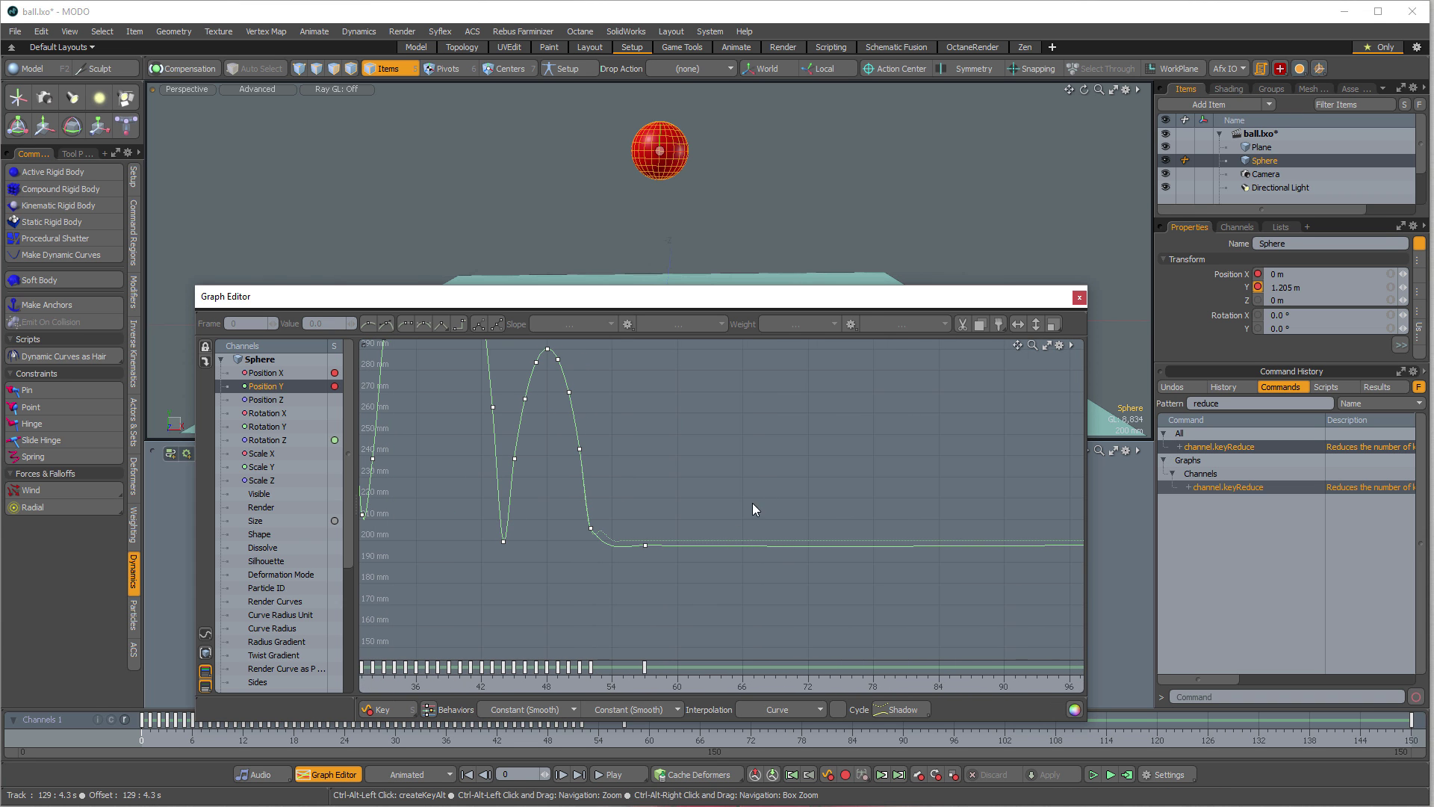
left_click_drag(844, 544, 516, 557, "alt+shift")
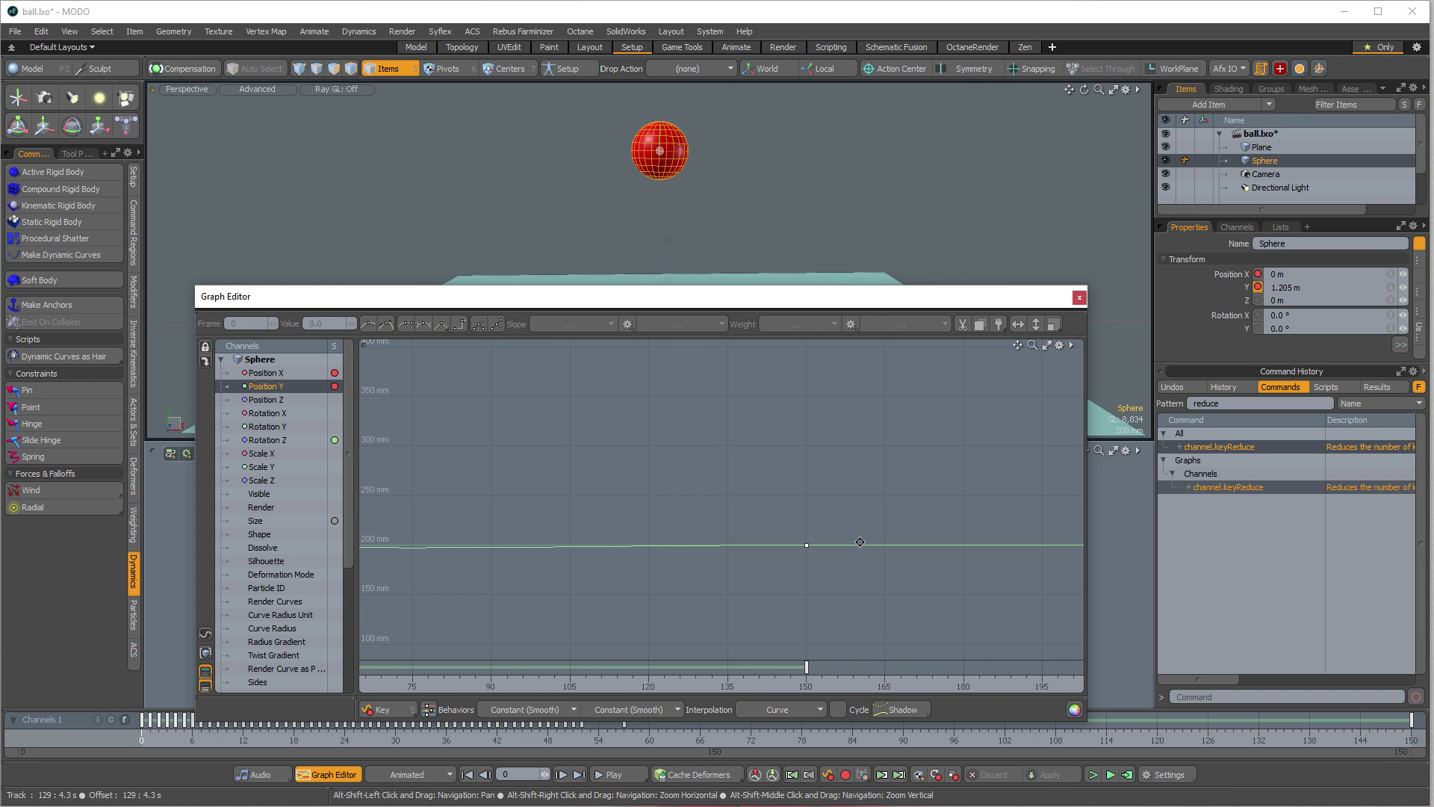
left_click_drag(849, 518, 758, 586)
key("Delete")
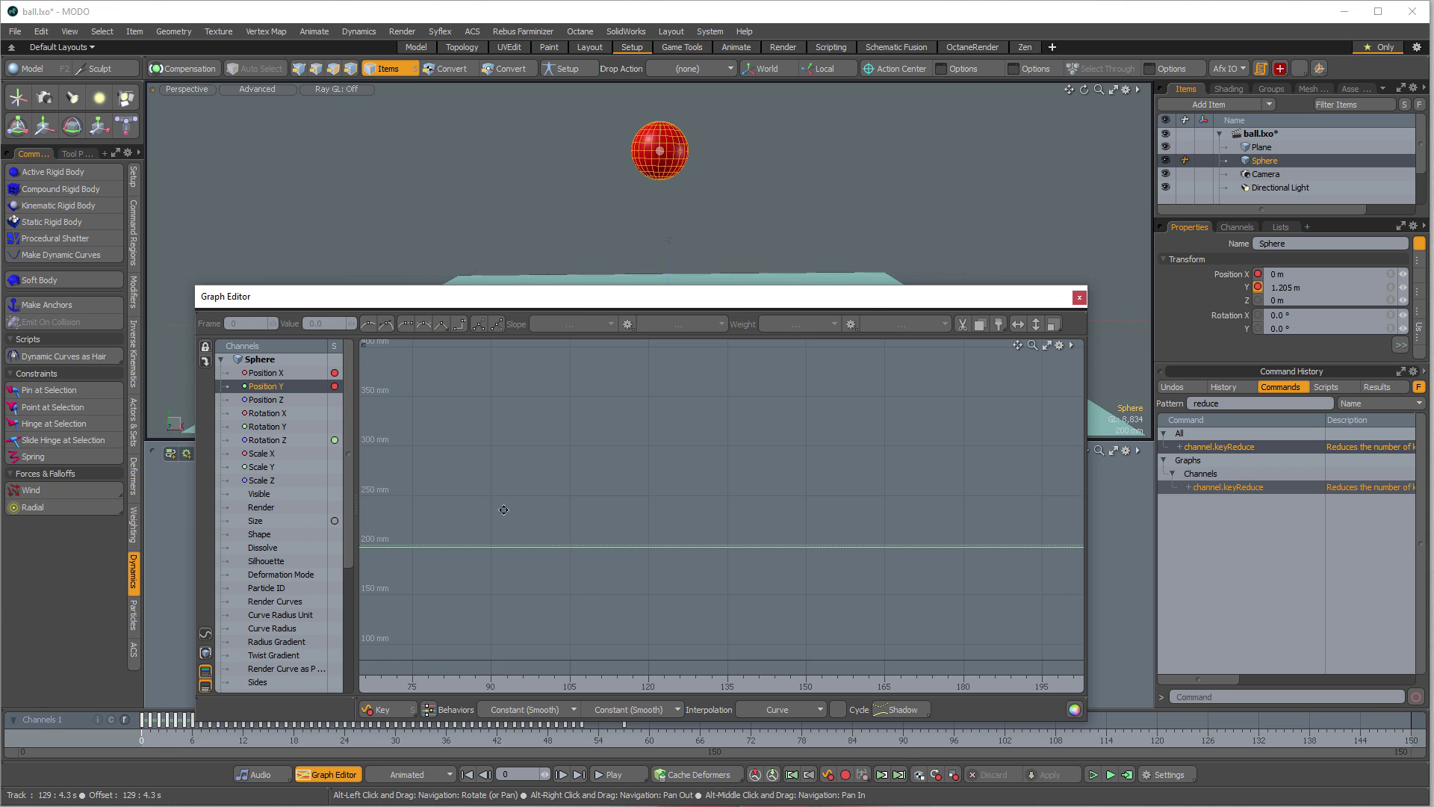
Step: Raise the Position Y key at frame 57 to about 200 mm to align it with the flat part of the shadow
left_click_drag(437, 507, 864, 513, "alt")
left_click_drag(736, 553, 816, 504, "ctrl+alt")
left_click(753, 553)
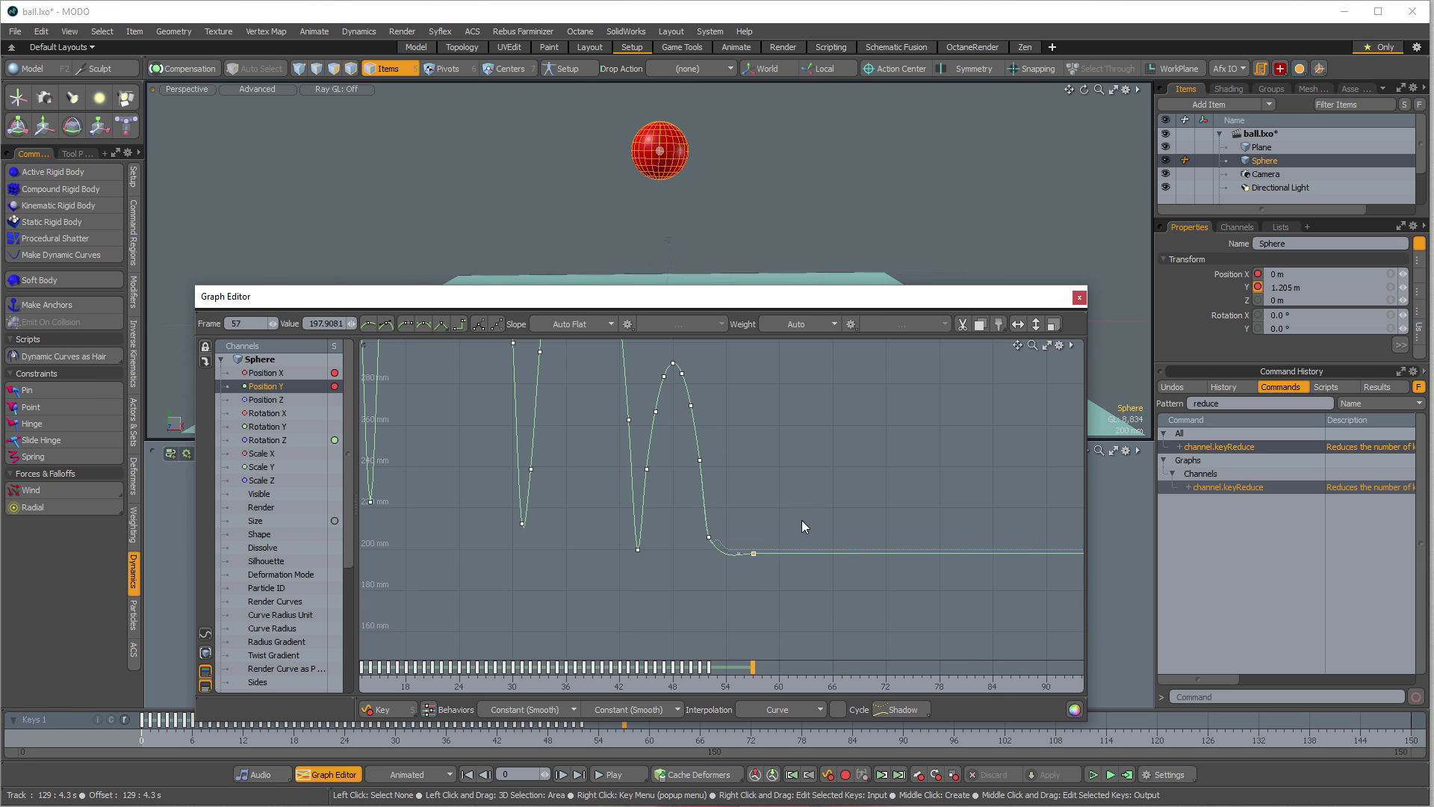
left_click_drag(751, 560, 824, 508, "ctrl+alt")
middle_click_drag(801, 520, 809, 496)
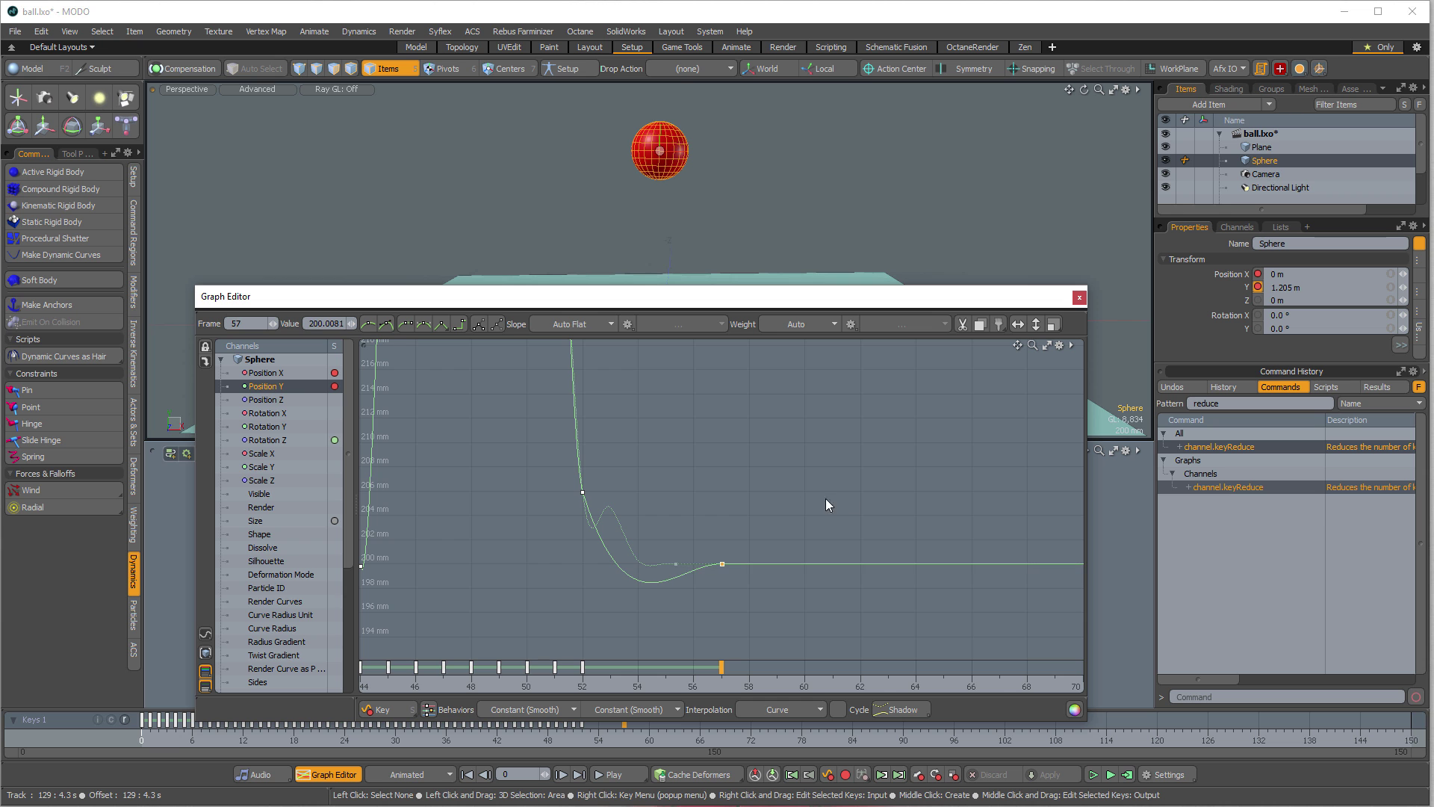
Step: Examine the remaining keys along the Position Y bounces and compare them with the reduced Position X curve
left_click_drag(859, 497, 761, 642, "ctrl+alt")
left_click_drag(751, 538, 874, 620, "alt+shift")
left_click_drag(777, 523, 714, 605, "ctrl+alt")
left_click_drag(665, 493, 695, 551, "alt+shift")
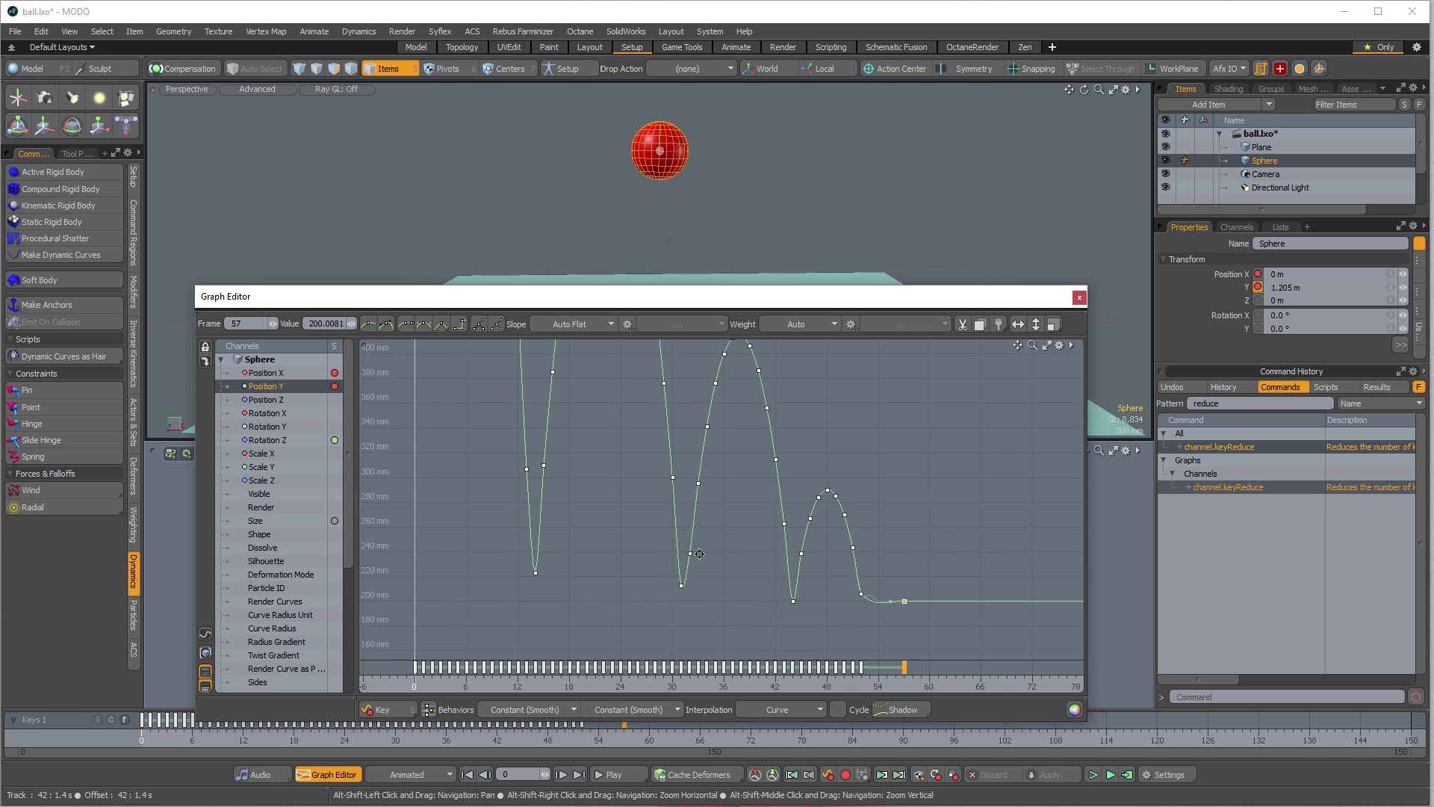
left_click_drag(673, 456, 822, 555, "ctrl+alt")
left_click_drag(822, 555, 663, 547, "ctrl+alt")
left_click(267, 373)
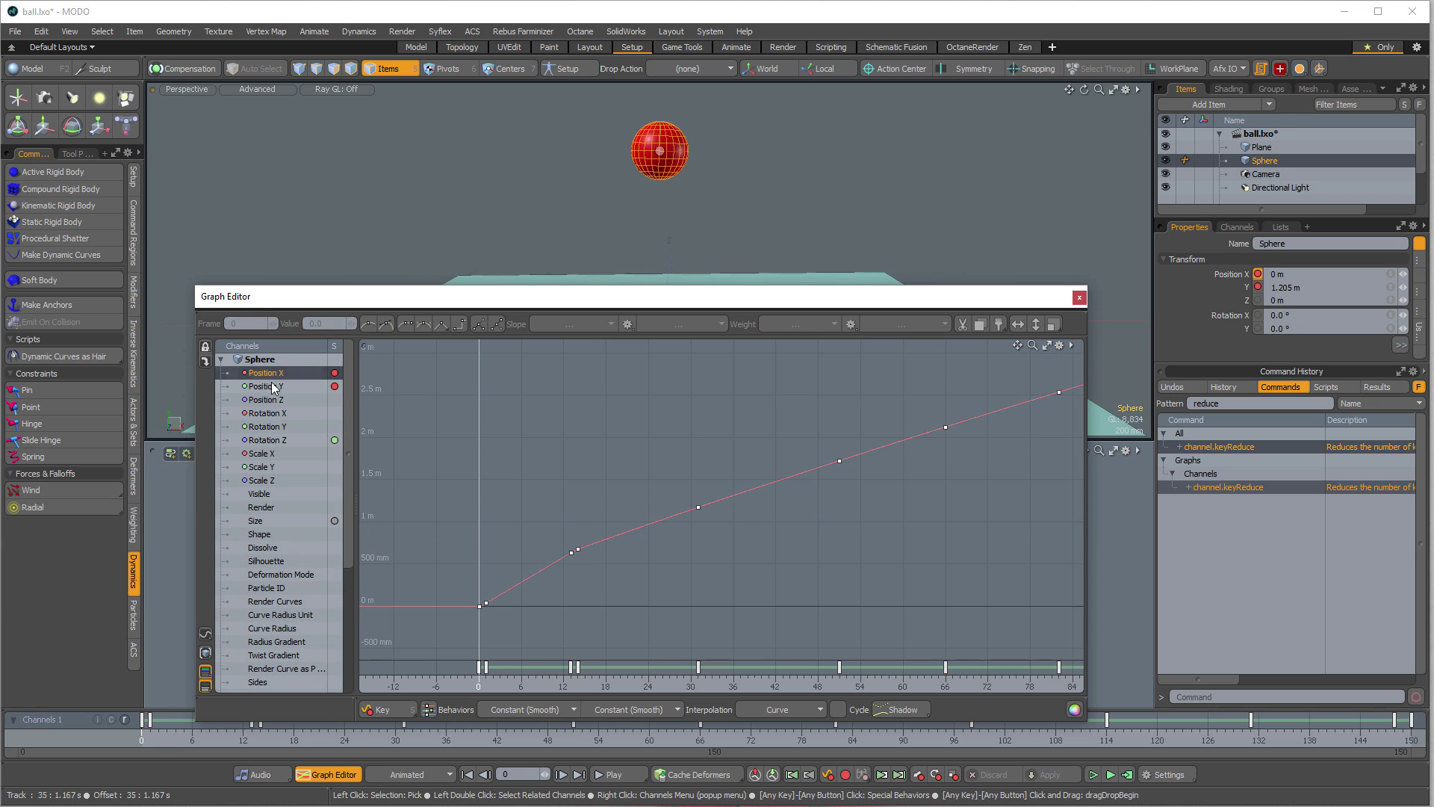
left_click(274, 387)
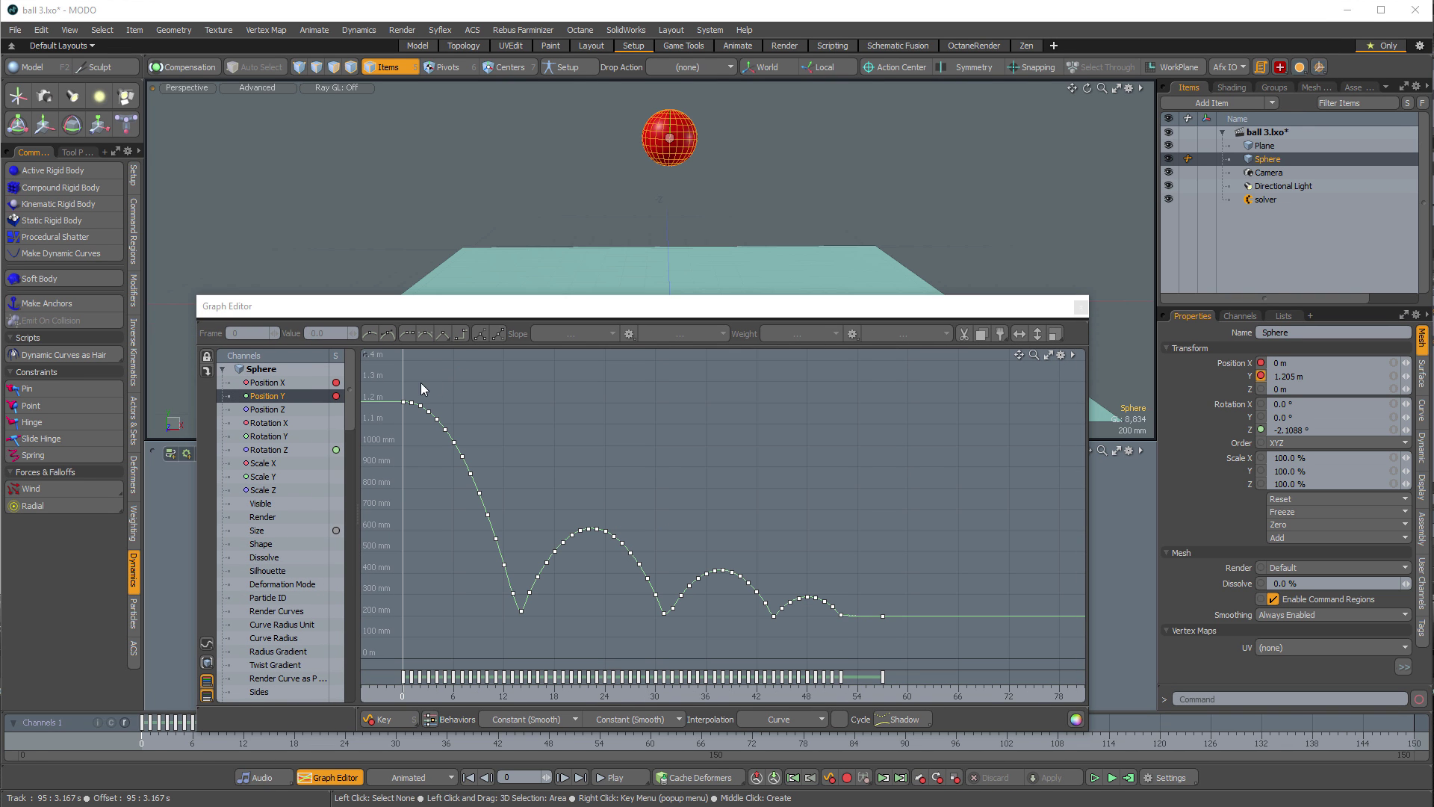
Step: Delete the in-between Position Y keys, keeping only the start, each contact and peak, and the final rest keys
left_click_drag(408, 386, 539, 626)
key("shift")
left_click_drag(535, 575, 589, 495, "shift")
left_click_drag(601, 511, 719, 549, "shift")
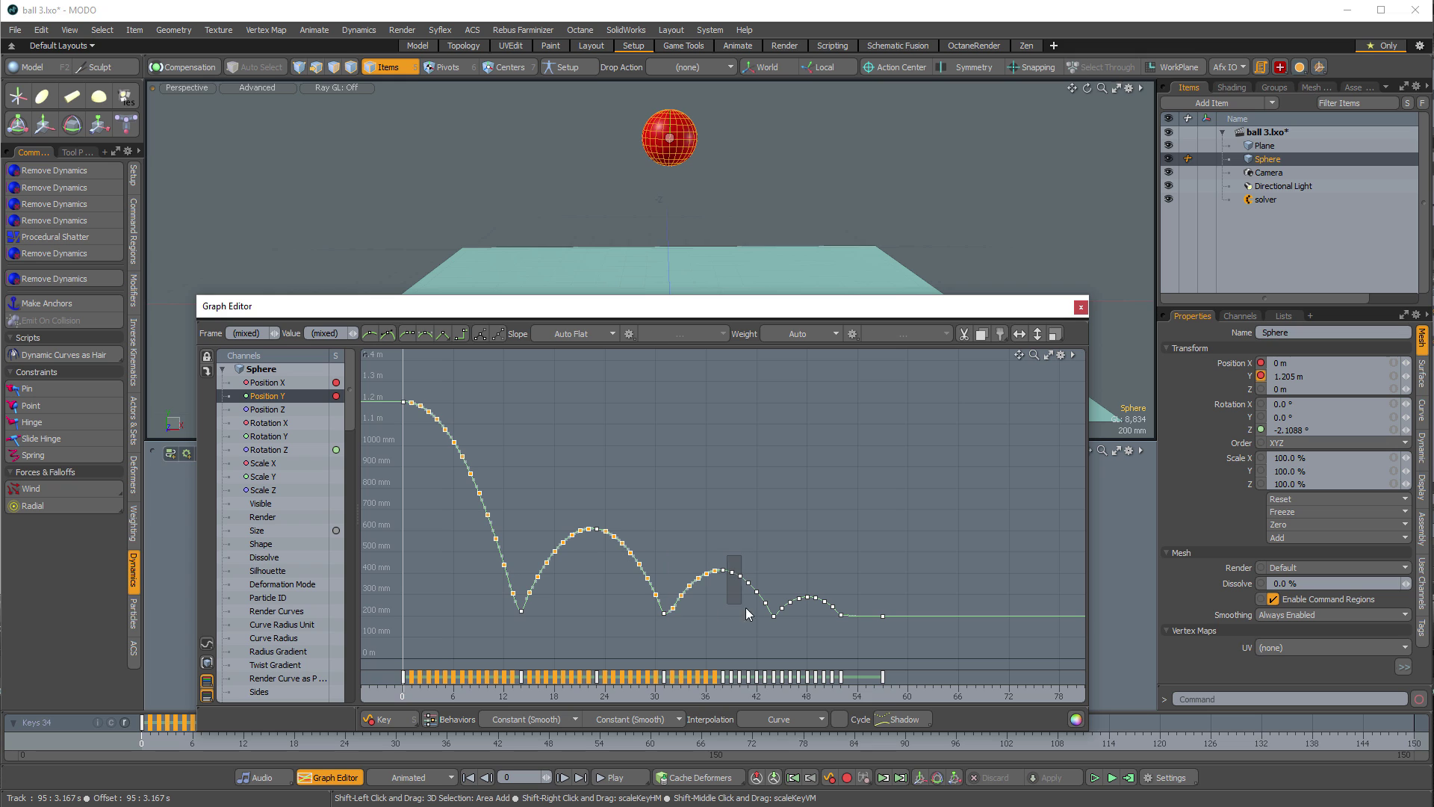
left_click_drag(747, 614, 840, 620, "shift")
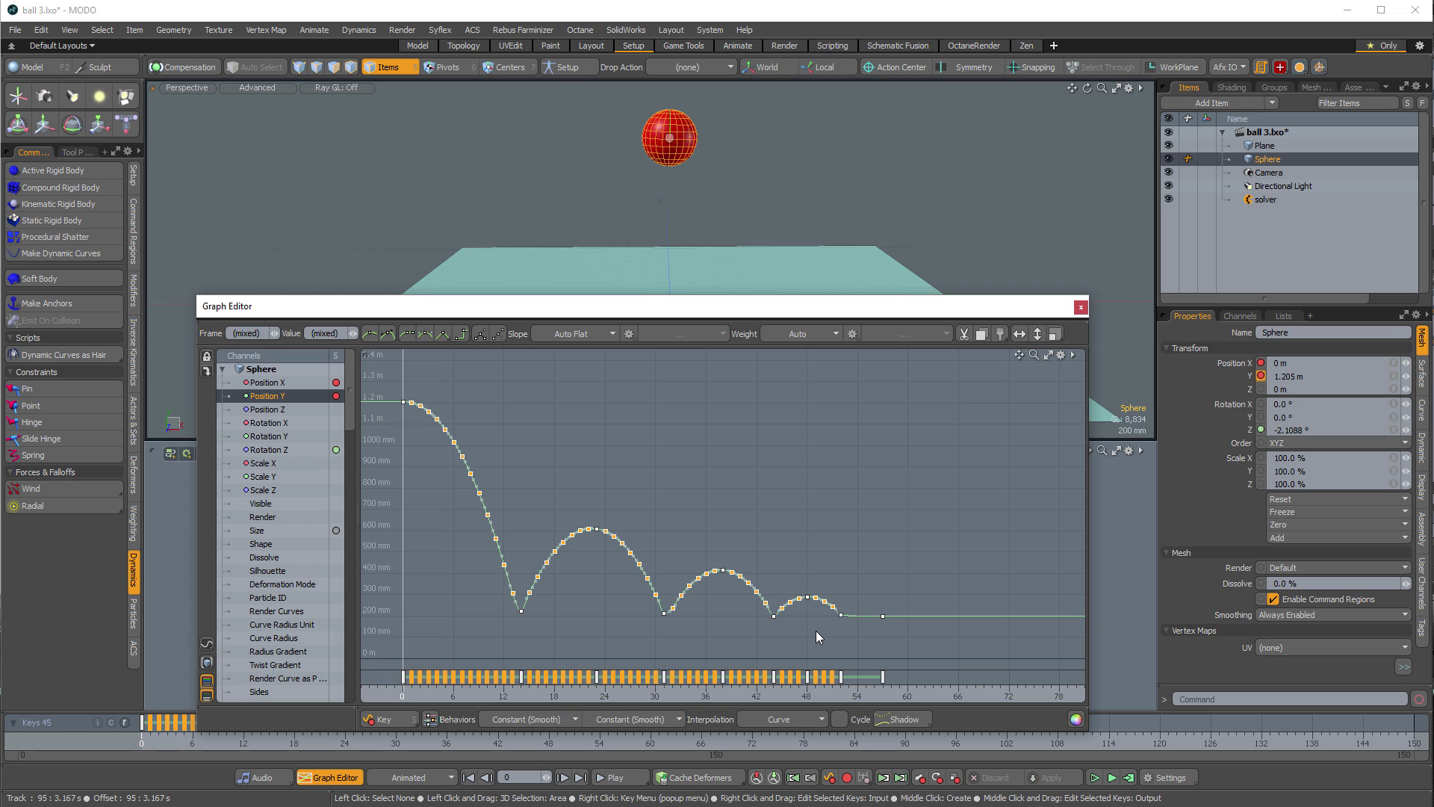
key("Delete")
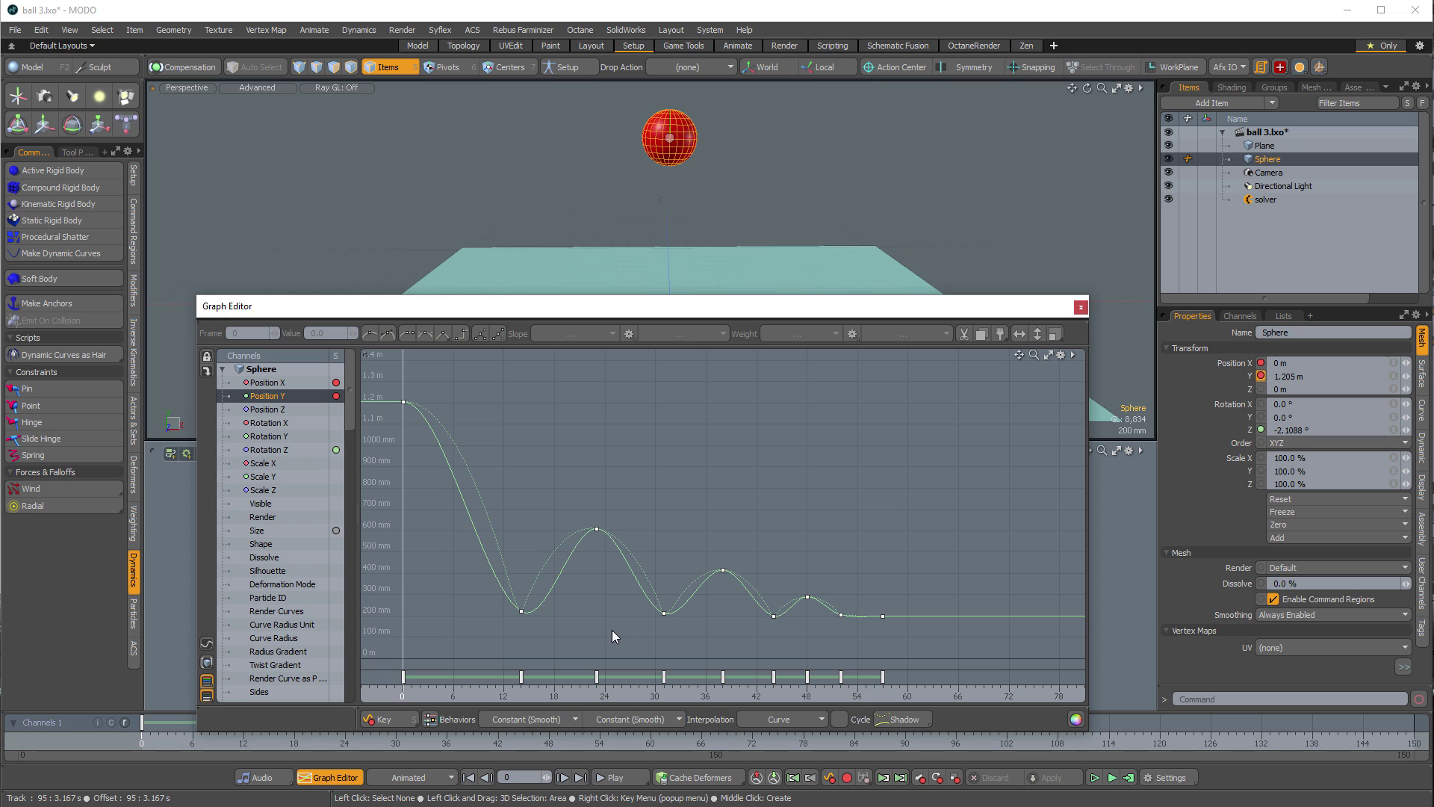
Step: Step through the remaining Position Y keys to check the ball's pose at each contact and peak
key("ctrl")
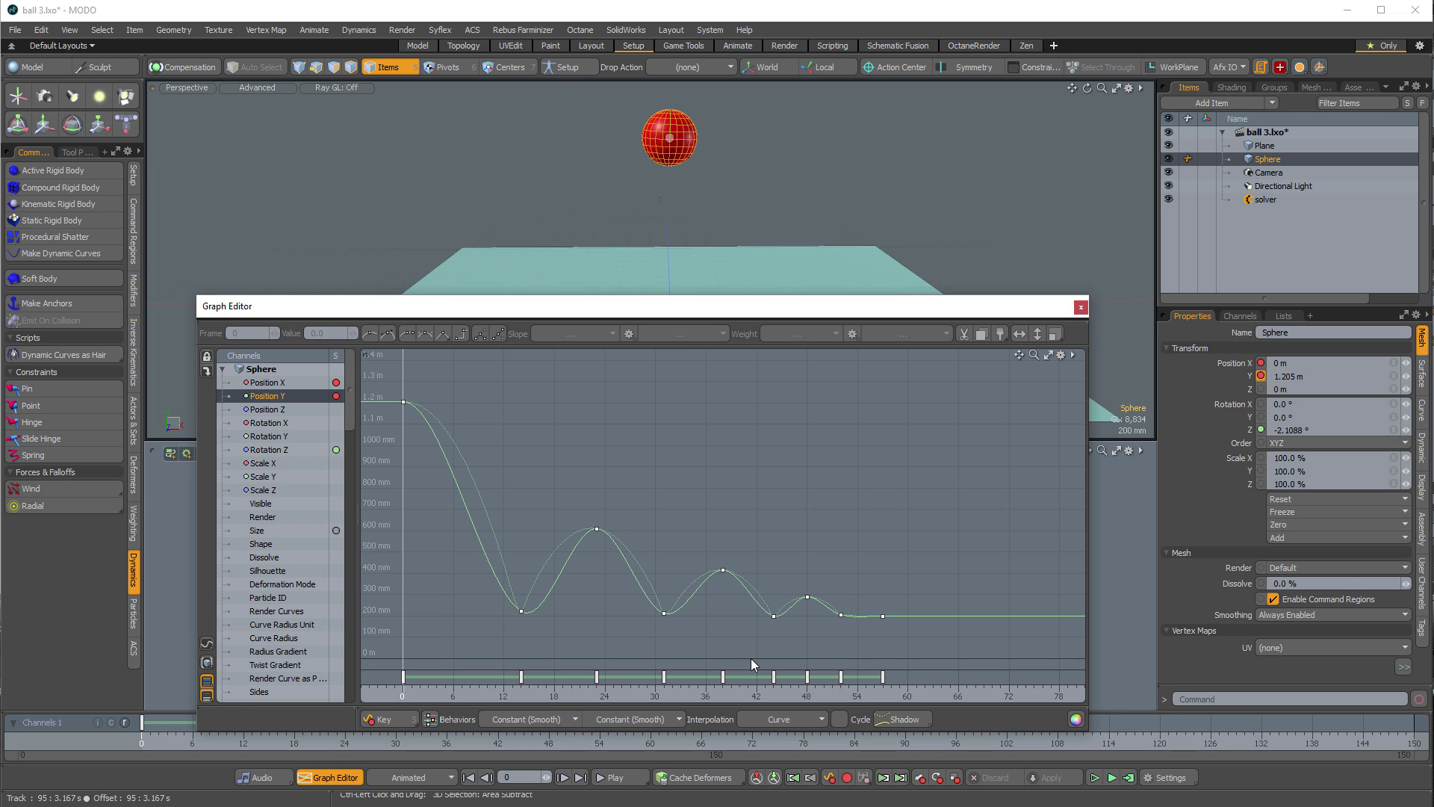
key("ctrl+Right")
key("ctrl+Right")
key("ctrl+Right")
key("ctrl+Right")
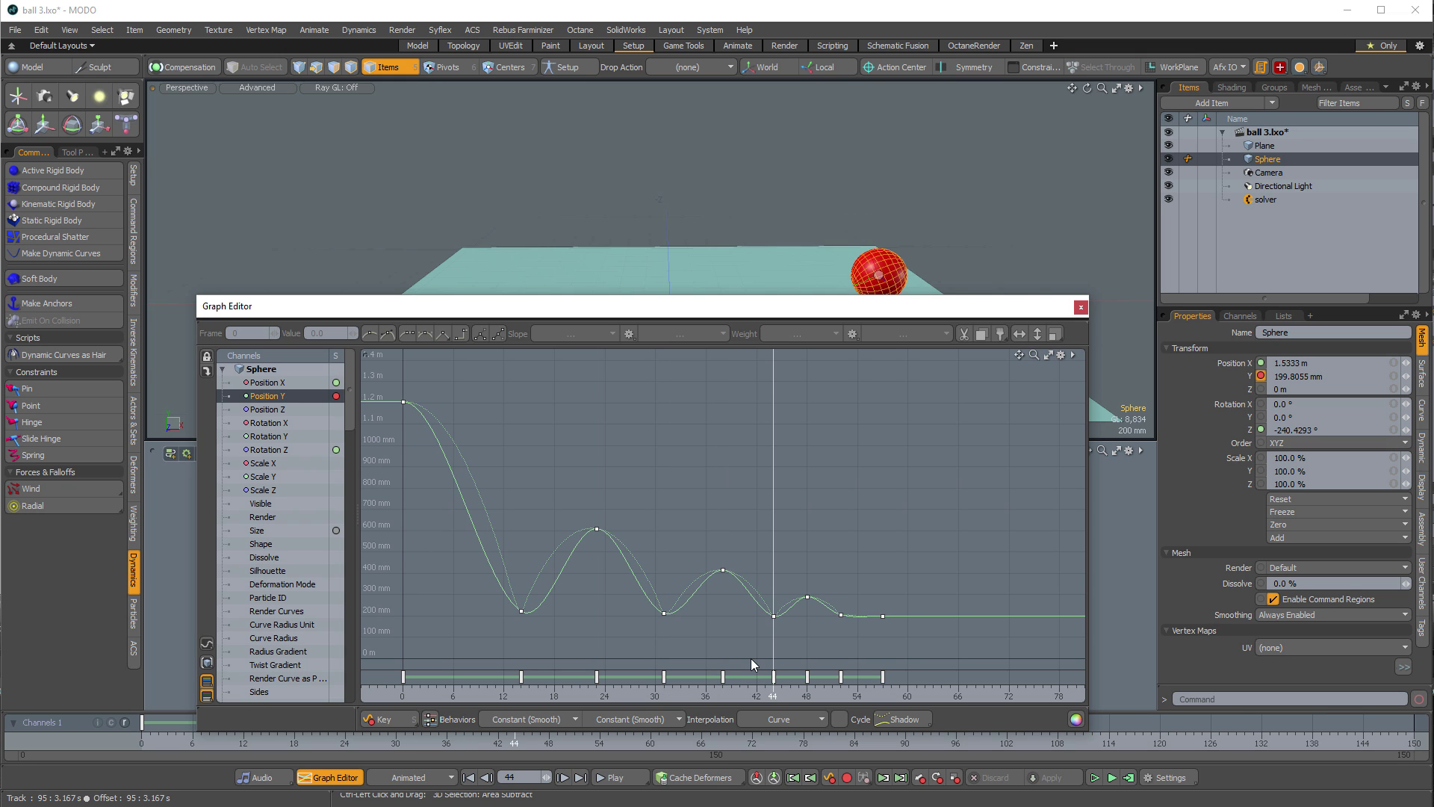
key("ctrl+Left")
key("ctrl+Right")
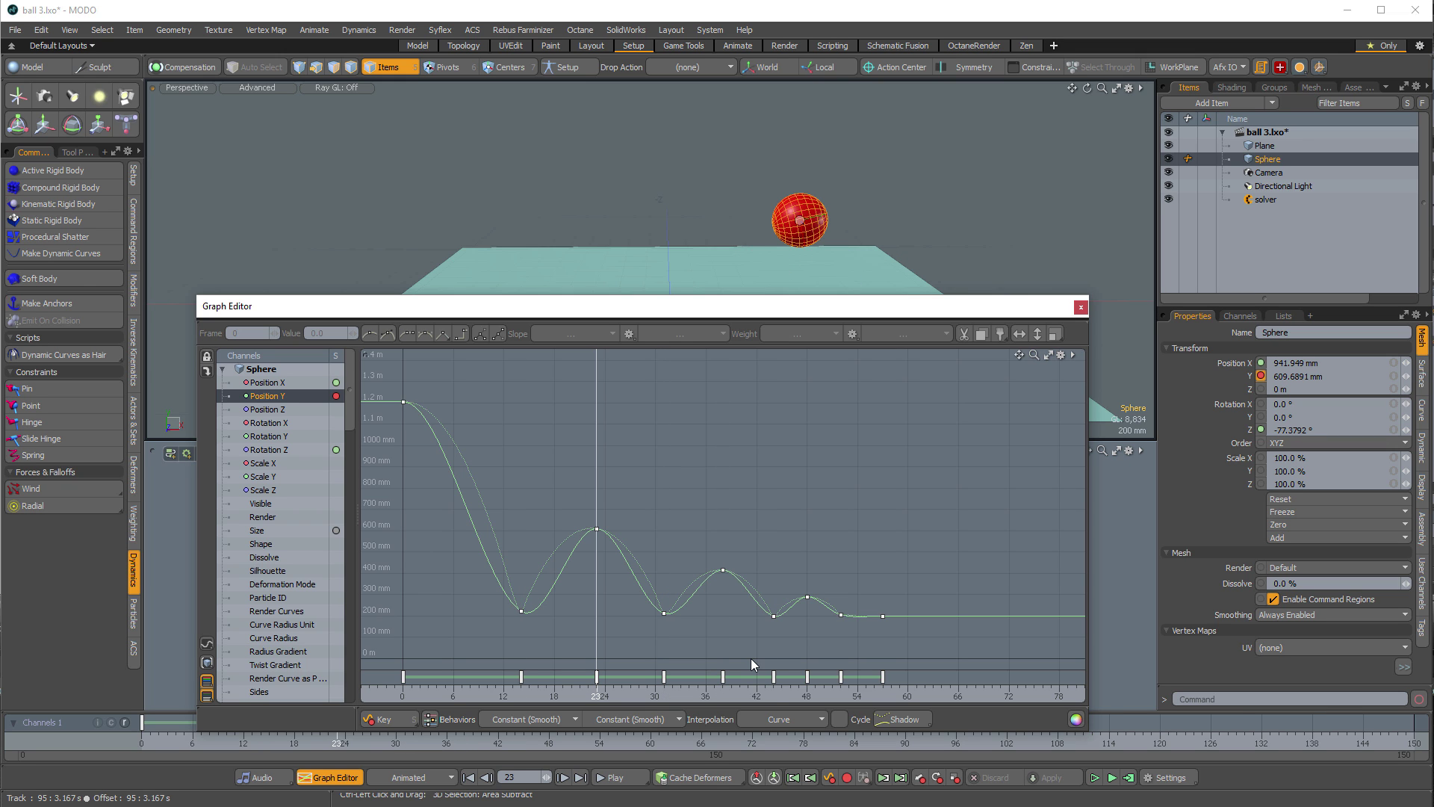
key("shift+Right")
key("shift+Right")
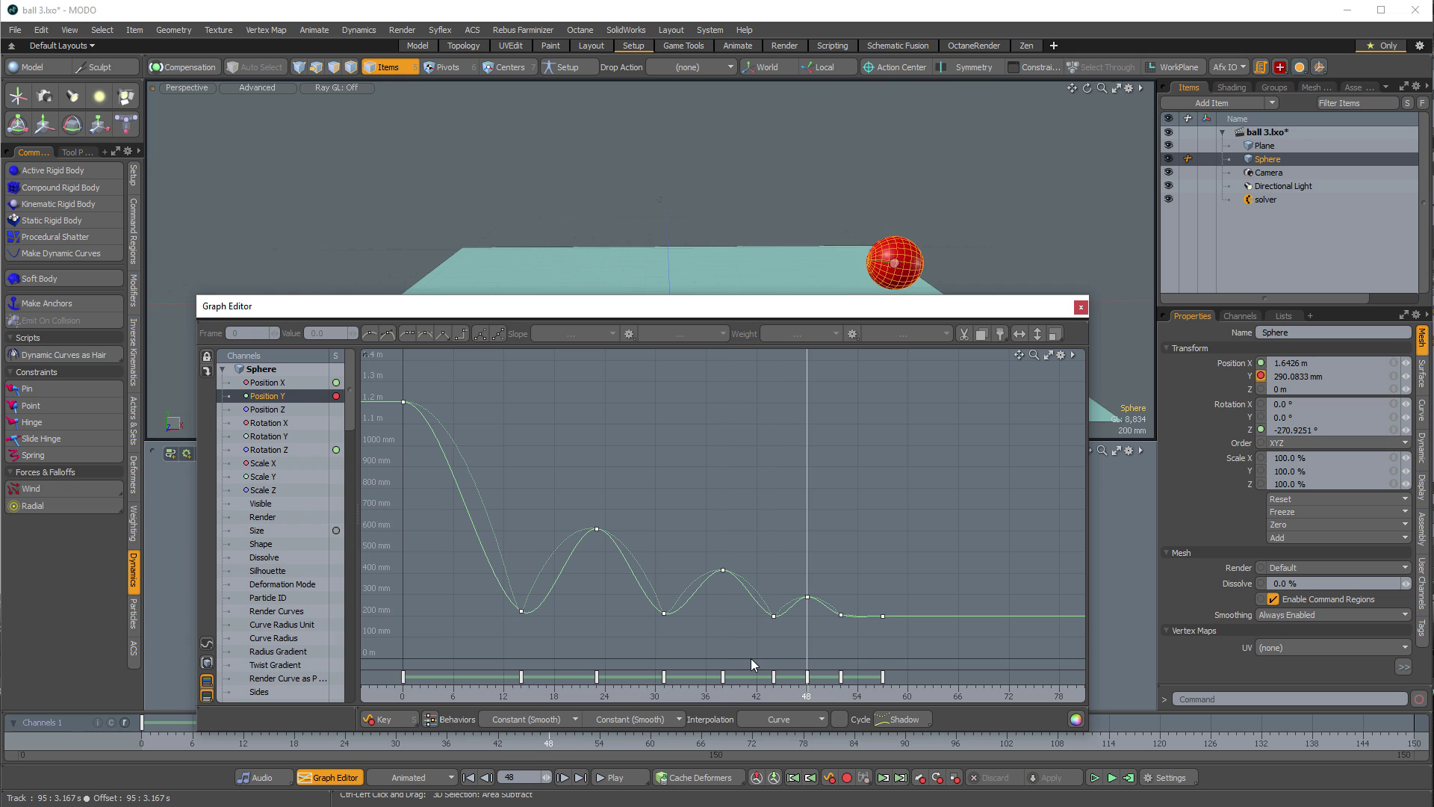
Step: Copy the Position Y key at frame 52 and paste it at frame 57 to flatten the end of the curve
left_click(840, 615)
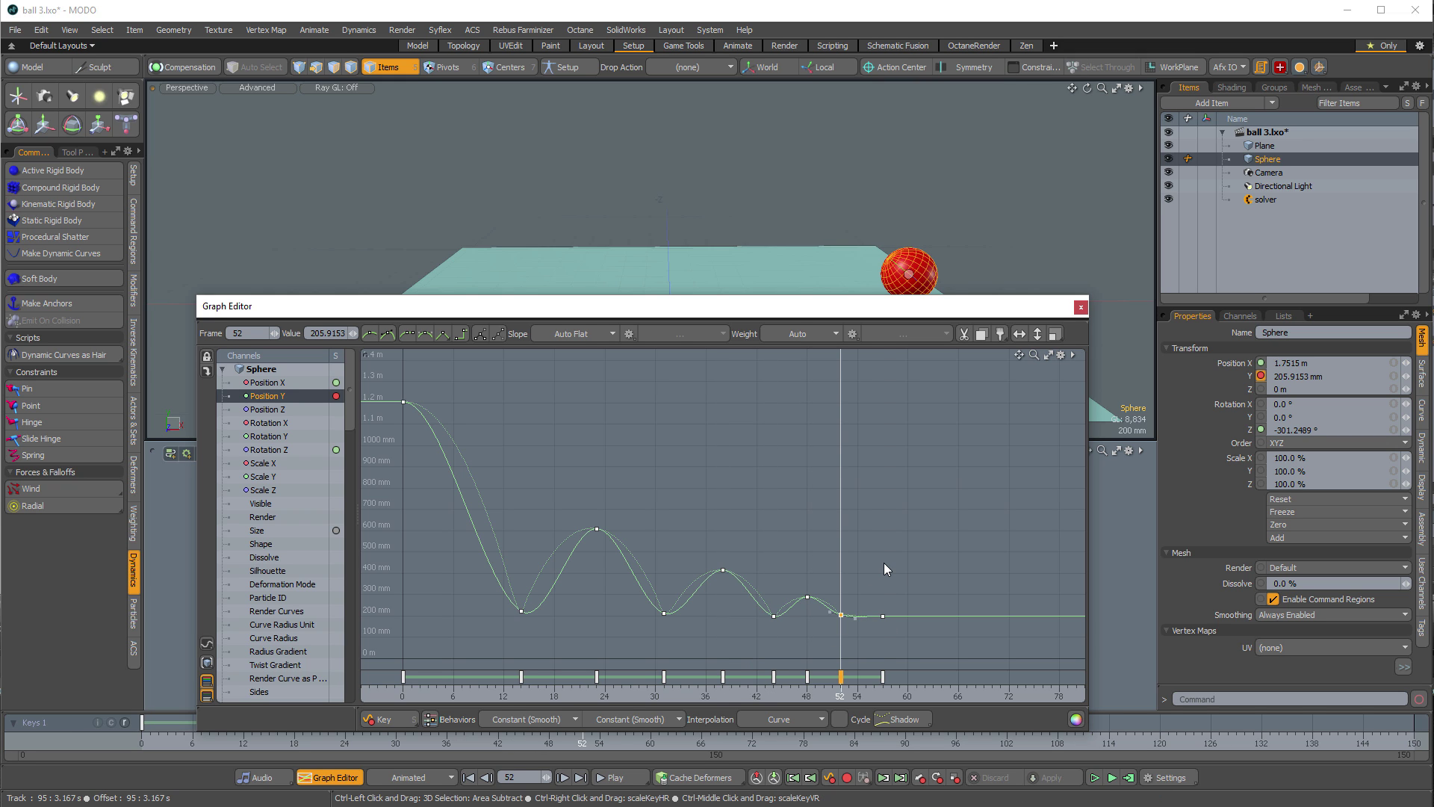
key("ctrl+Right")
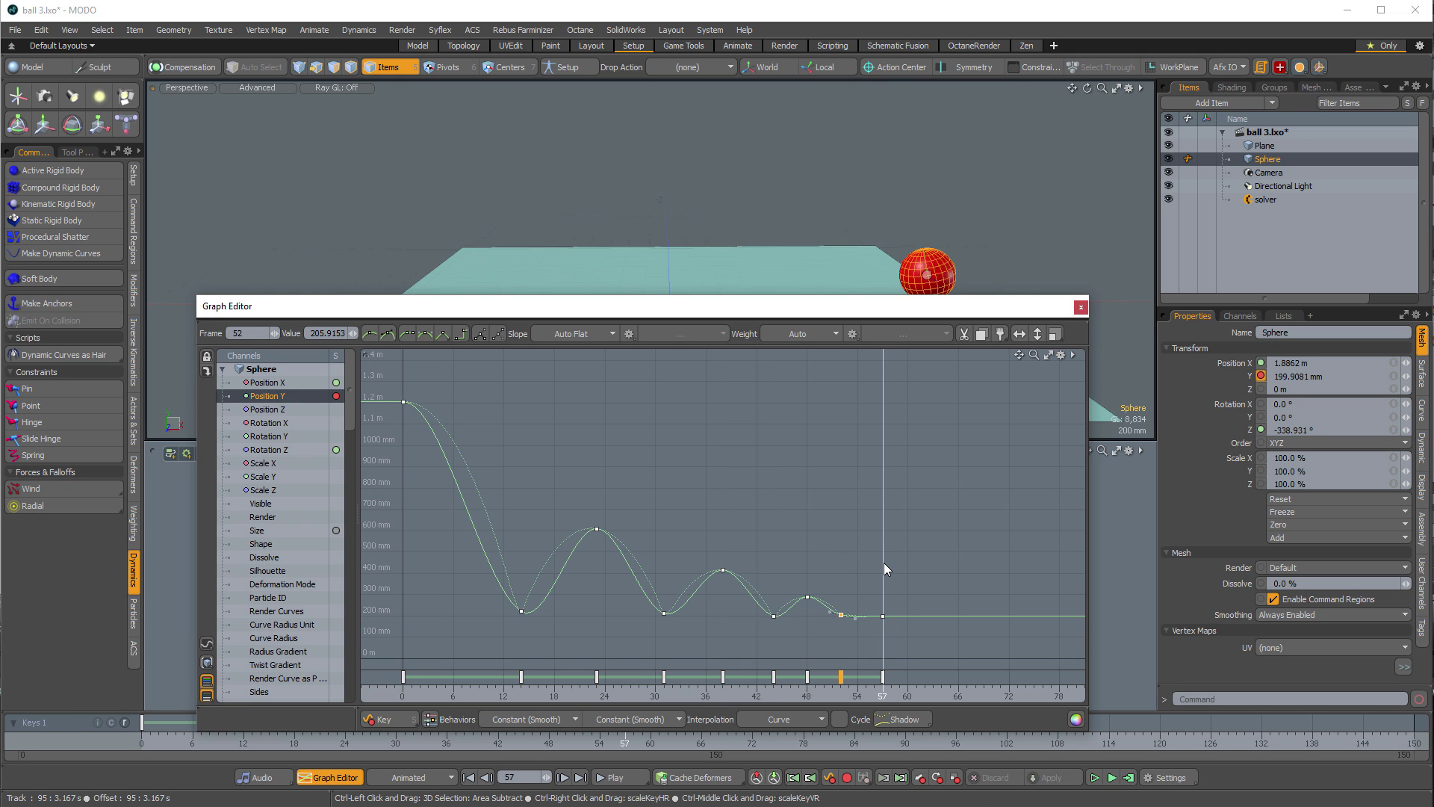
key("ctrl+v")
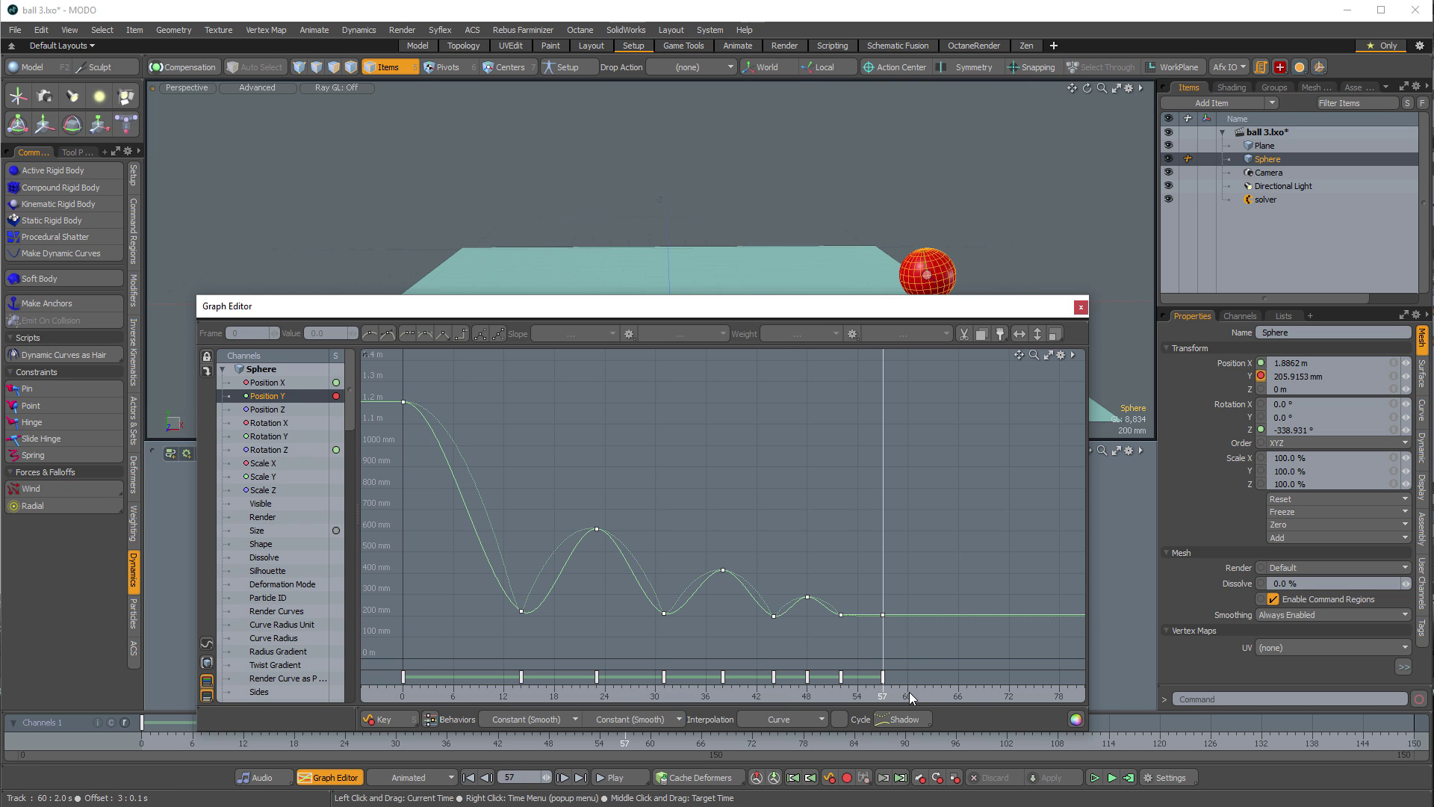
Step: Move the current time to frame 14 and make the slope and weight of its Position Y key manual
left_click_drag(879, 699, 531, 703)
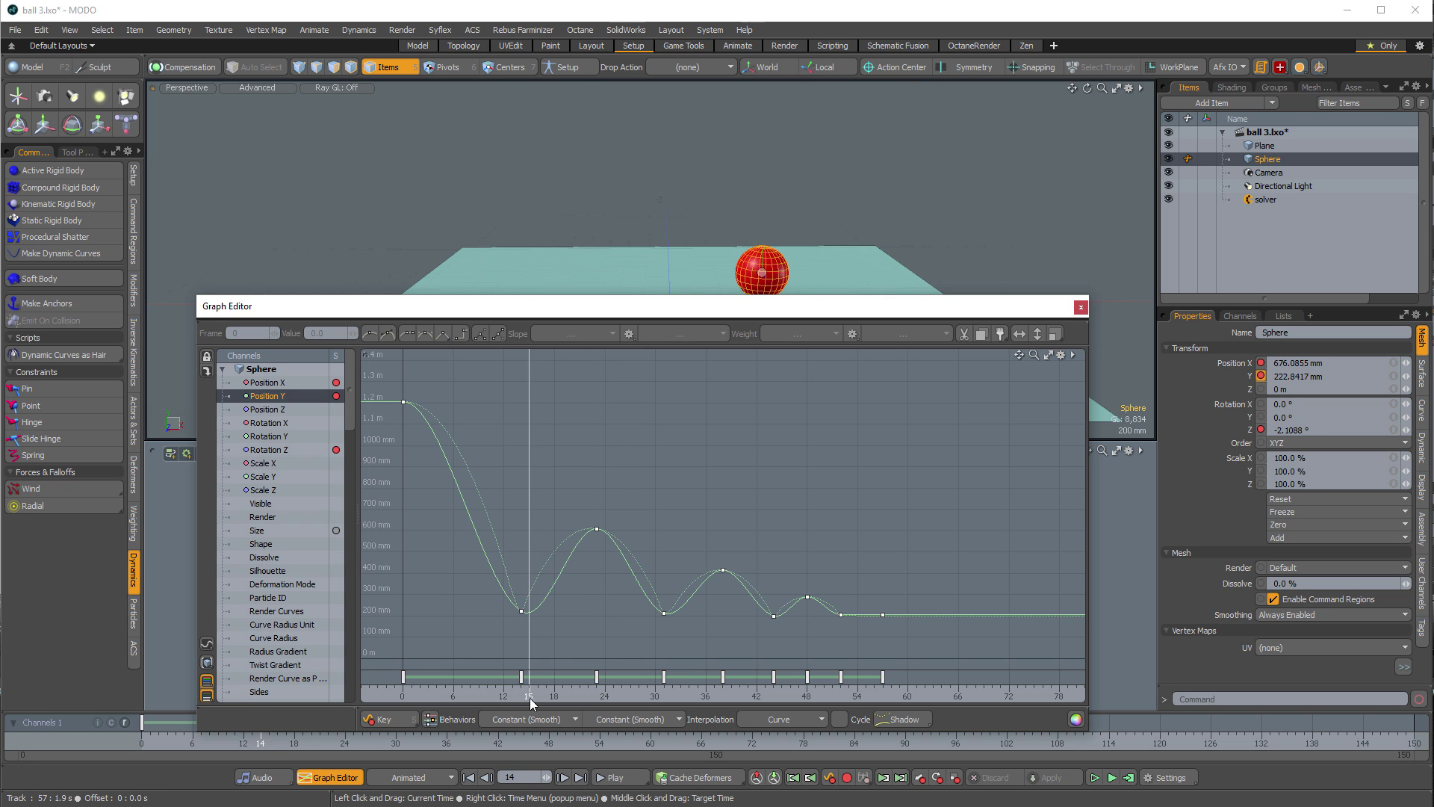
left_click(522, 697)
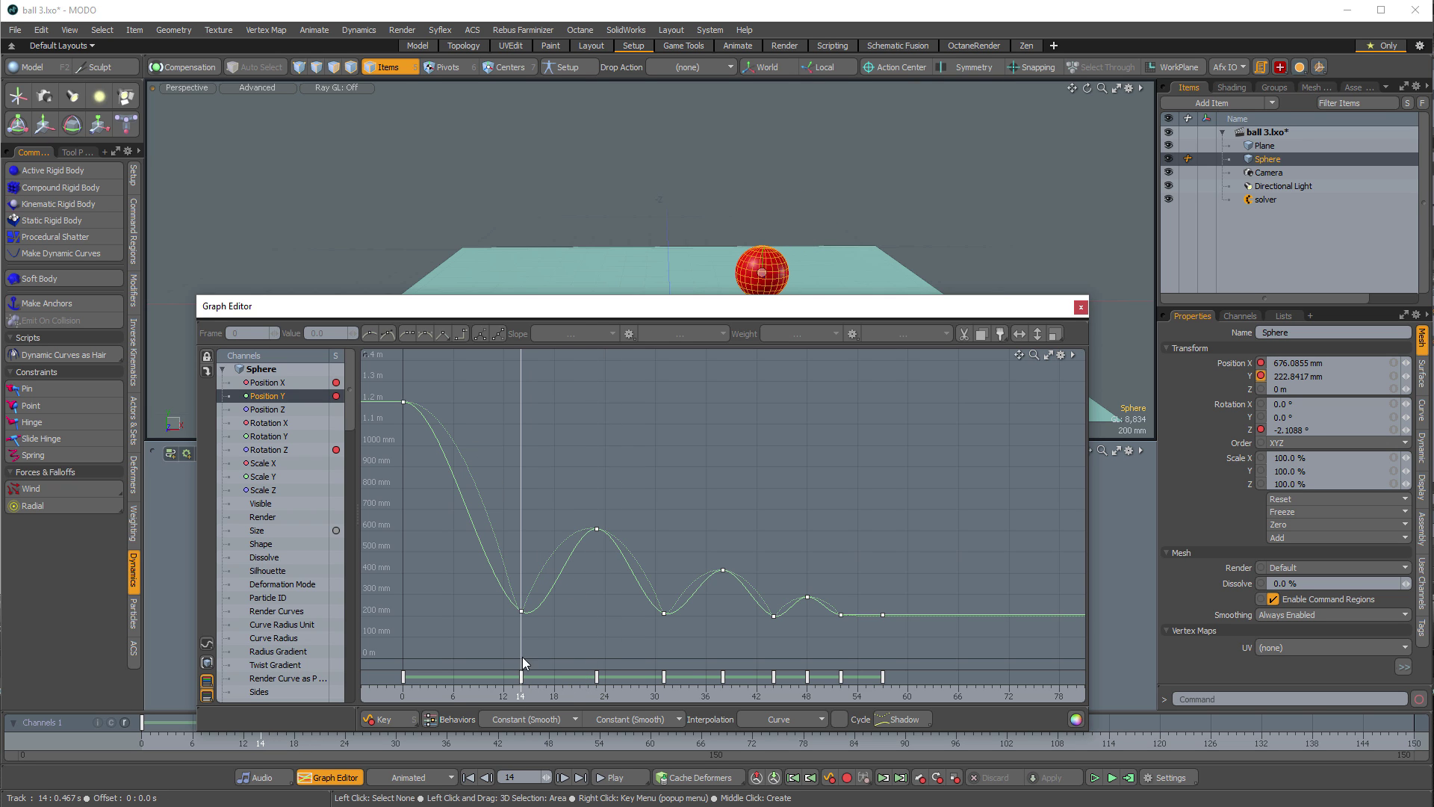
left_click(522, 611)
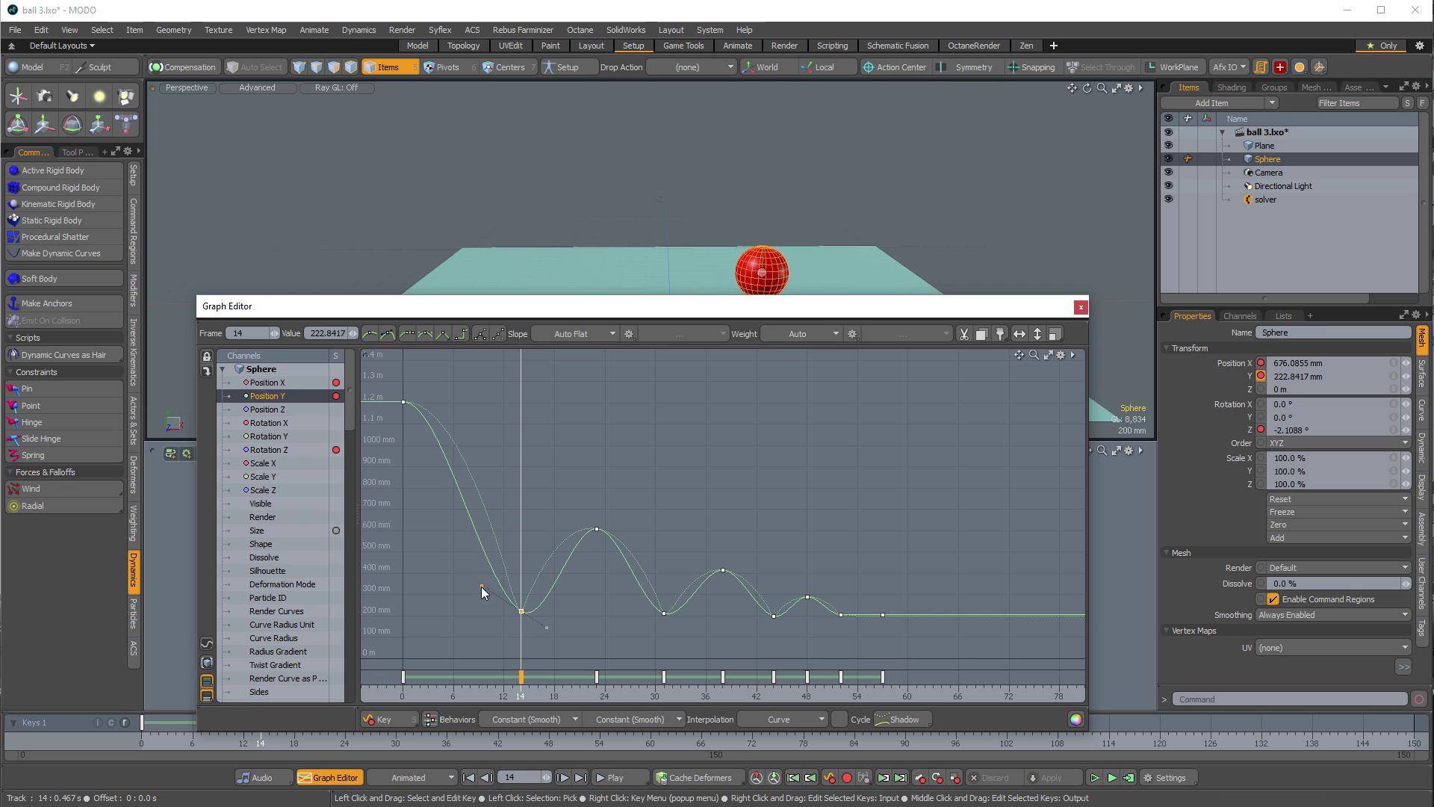
mouse_move(481, 586)
left_mouse_down()
mouse_move(491, 626)
mouse_move(496, 582)
mouse_move(456, 591)
mouse_move(490, 597)
mouse_move(415, 554)
mouse_move(433, 618)
mouse_move(462, 561)
mouse_move(455, 622)
mouse_move(475, 551)
mouse_move(464, 598)
left_mouse_up()
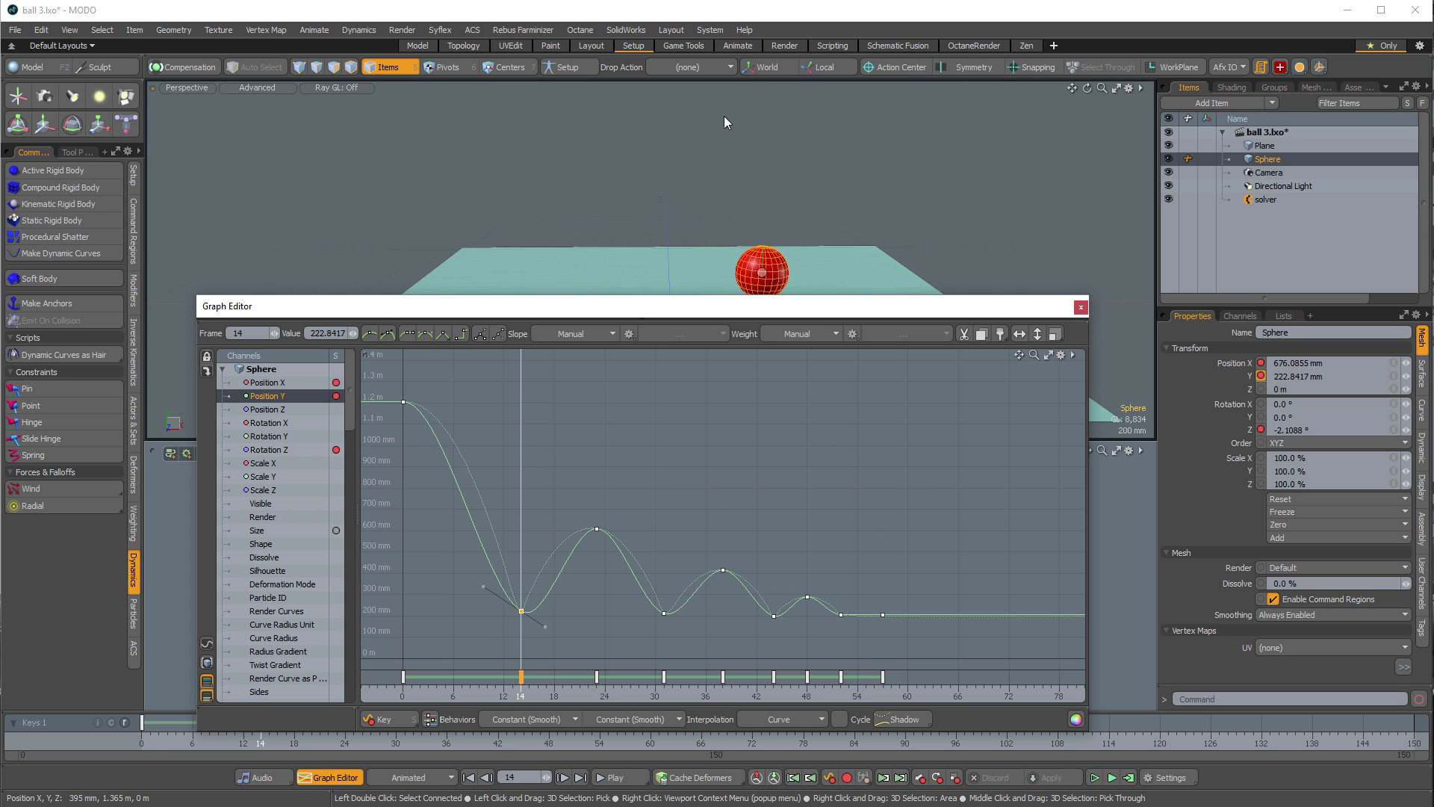
Step: Switch to the Animate layout and compare its embedded graph editor's slope, weight and shadow curve controls with the floating Graph Editor
left_click(739, 46)
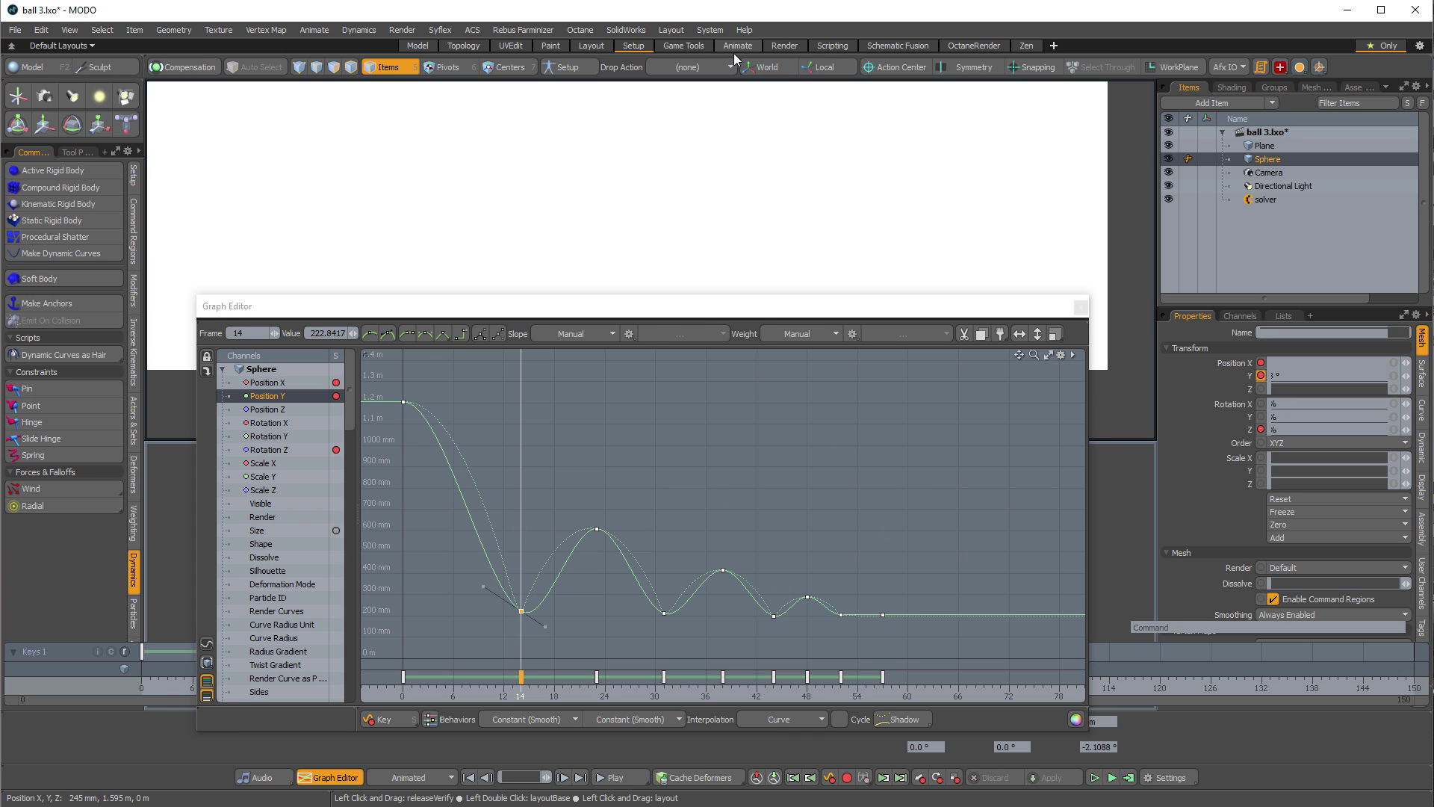
left_click_drag(890, 304, 1417, 196)
left_click_drag(999, 195, 498, 11)
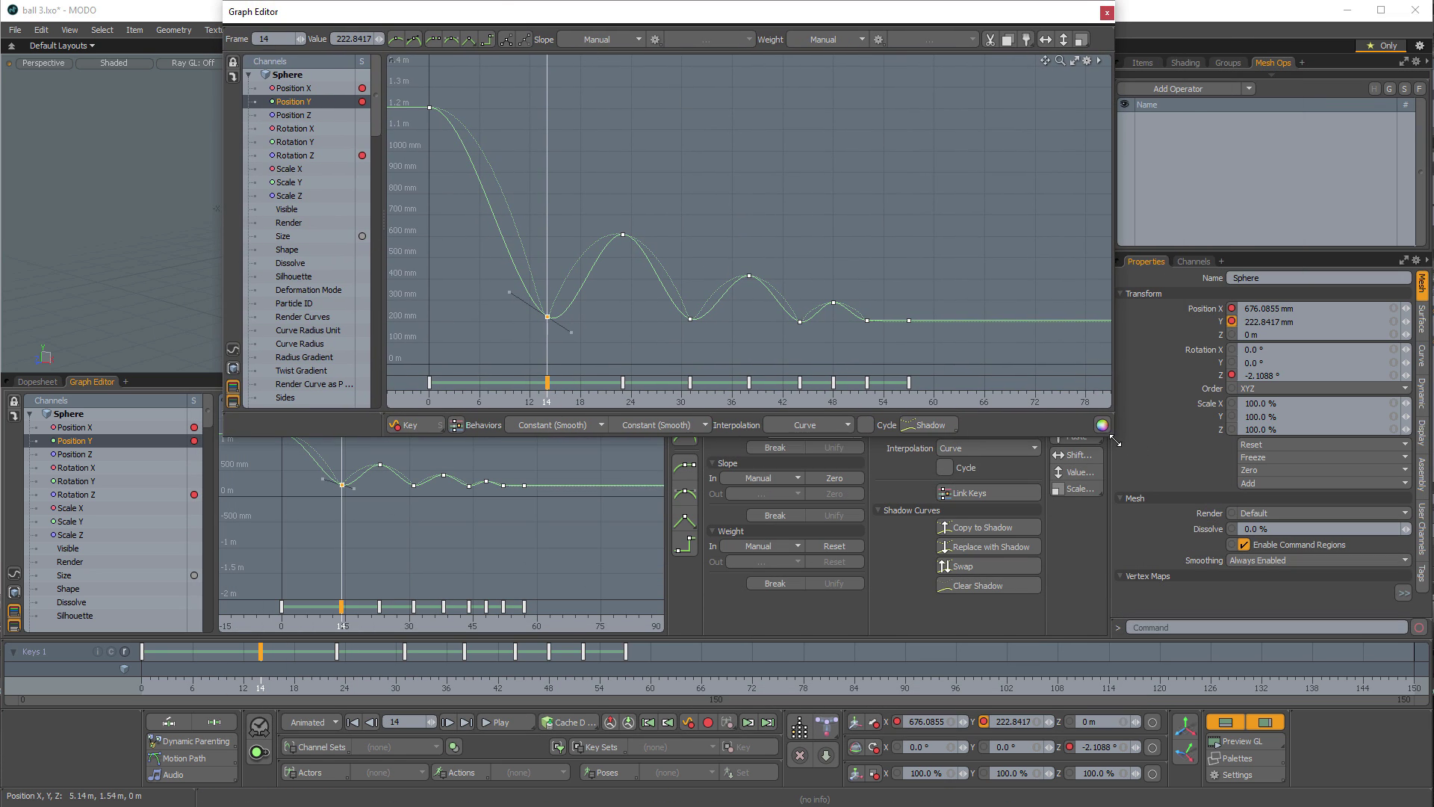
left_click_drag(1114, 441, 1035, 367)
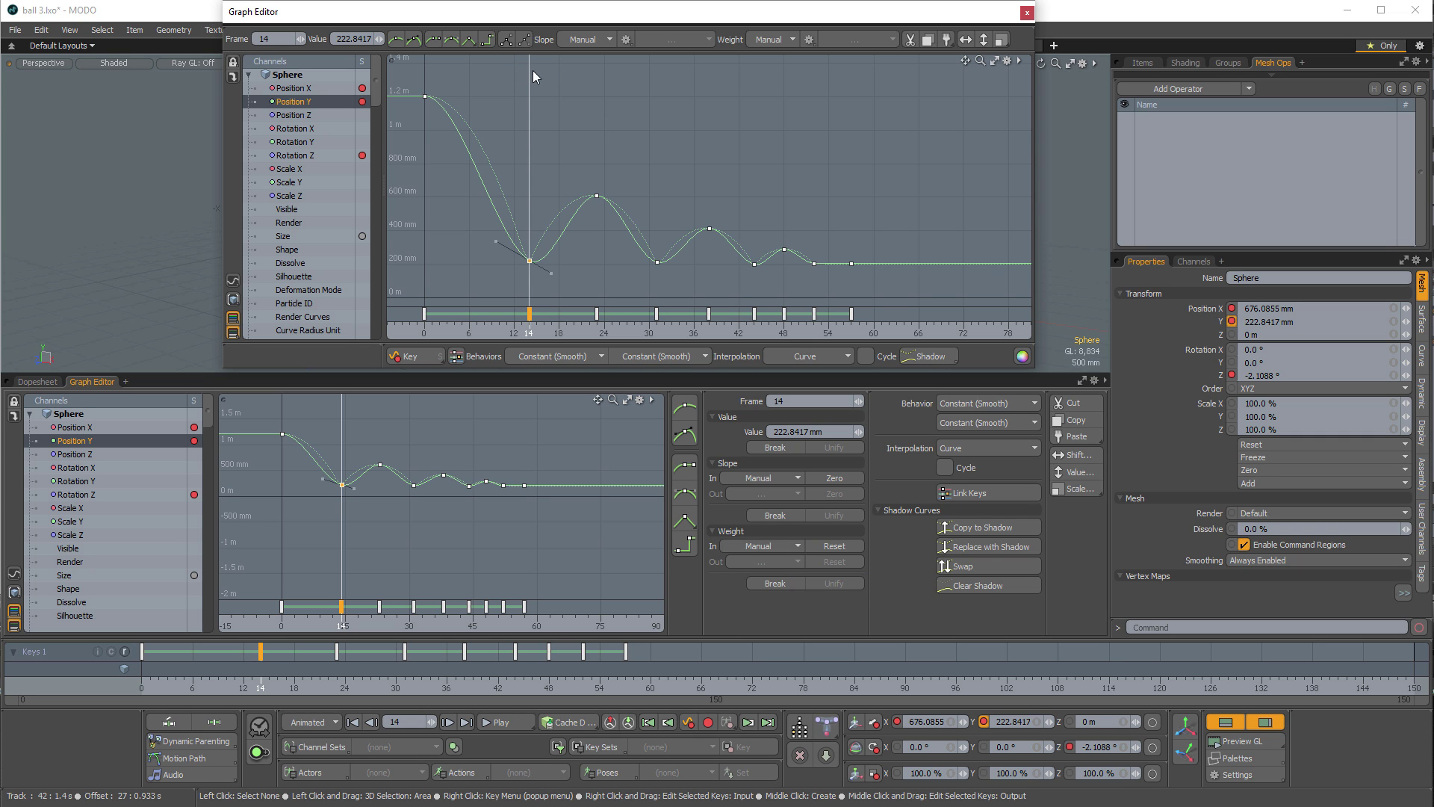
left_click(926, 357)
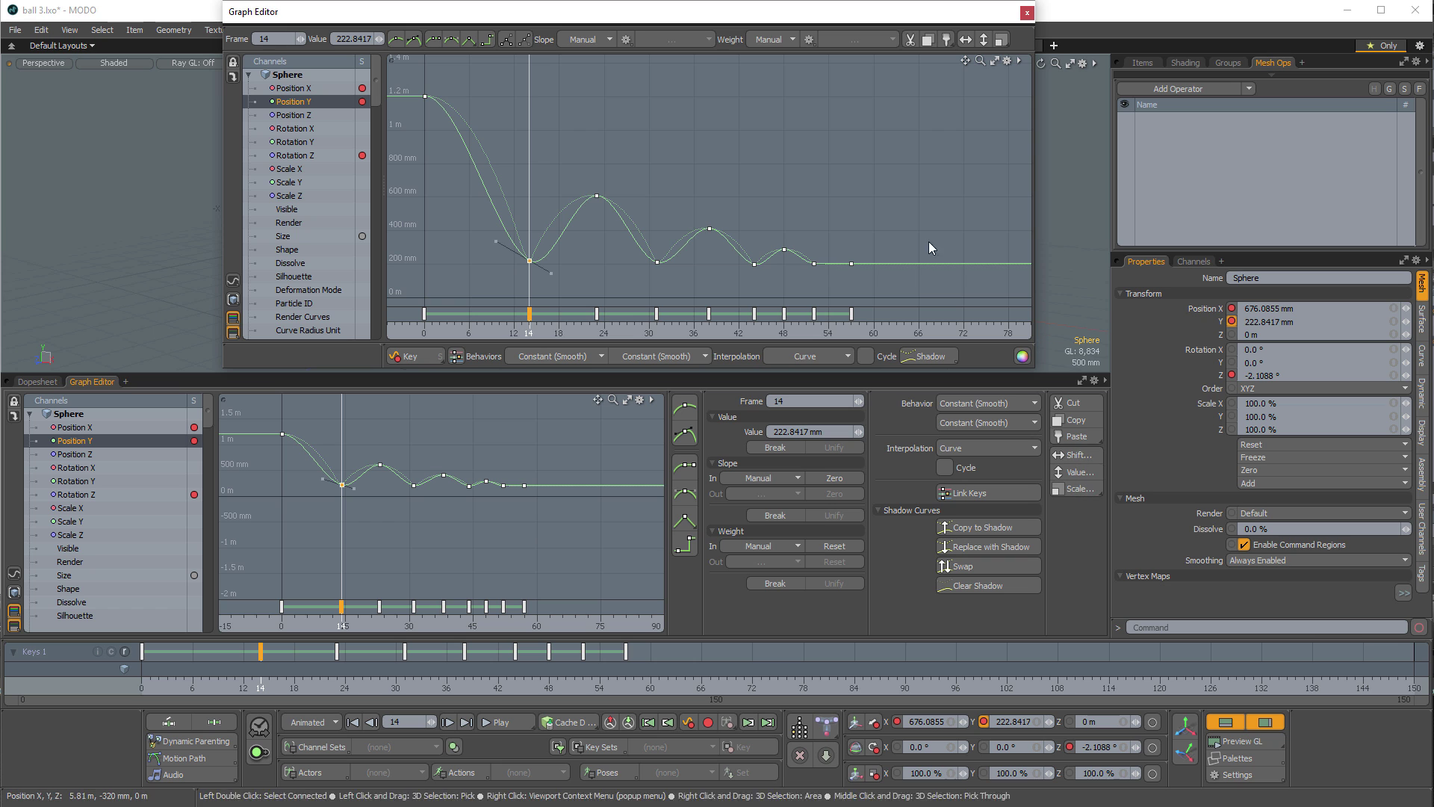
left_click_drag(665, 14, 672, 175)
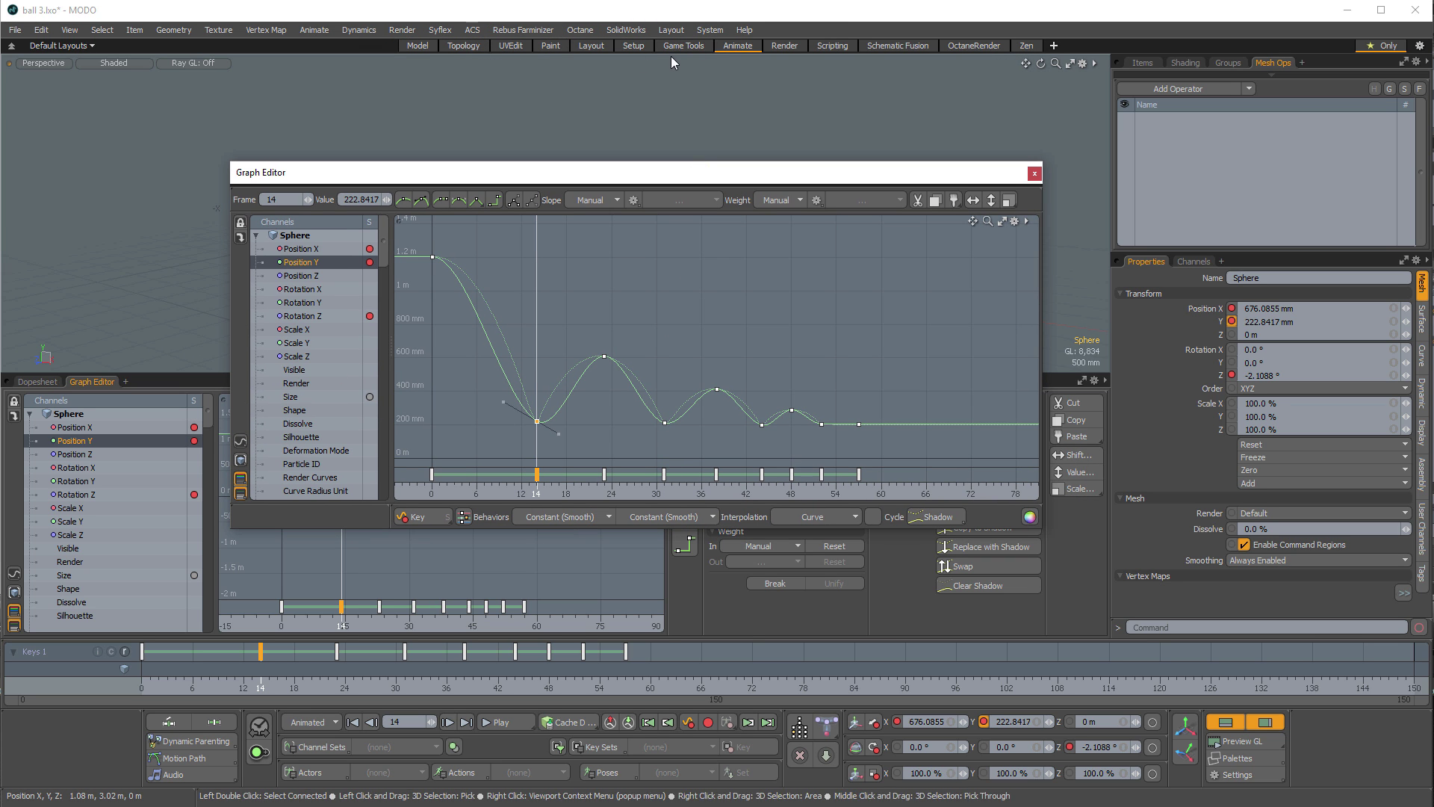
Step: Return to the Setup layout and enlarge the Graph Editor, placing it below the ball and plane
left_click(635, 46)
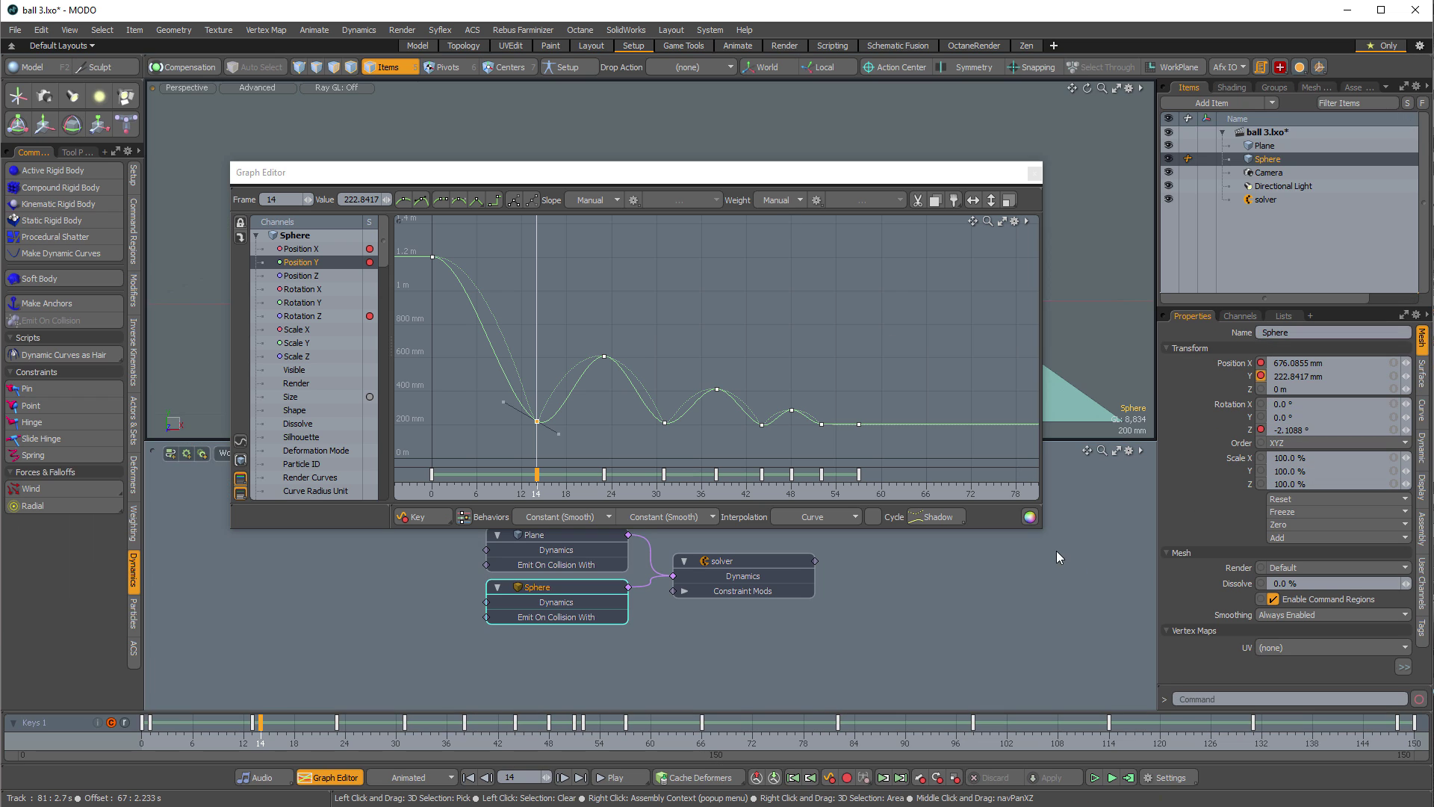
left_click_drag(1042, 535, 1282, 740)
left_click_drag(850, 173, 758, 168)
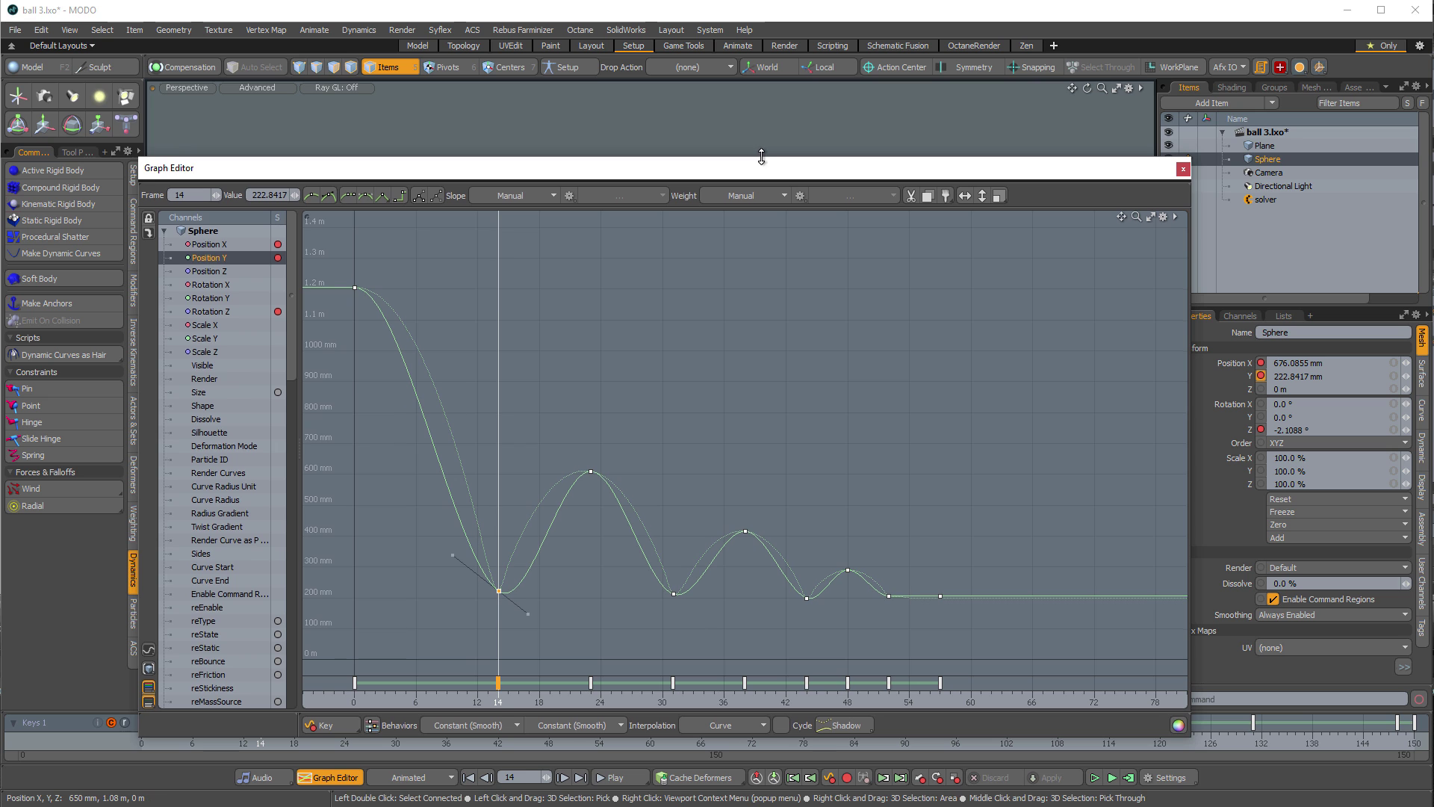
left_click_drag(762, 156, 765, 318)
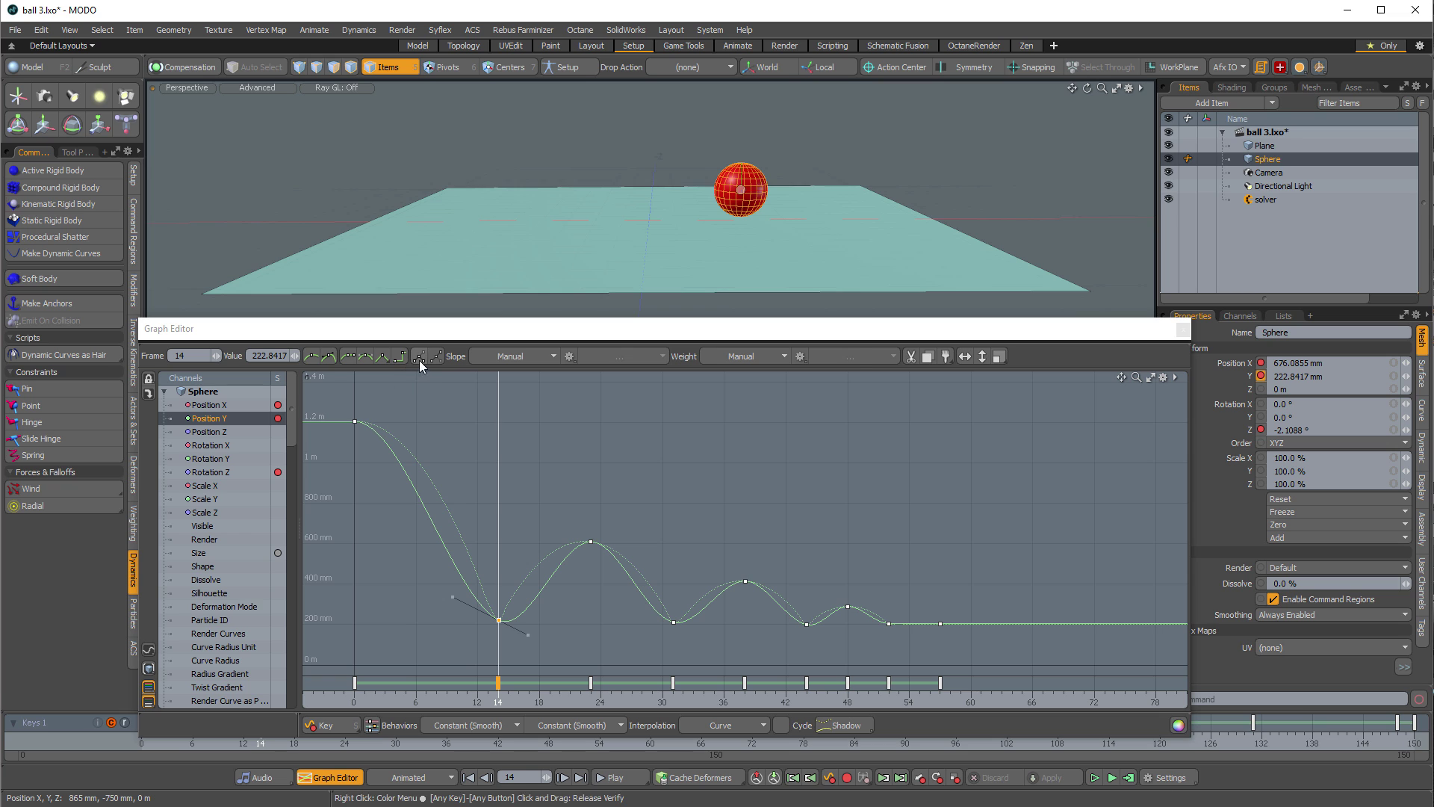
Step: Break the frame 14 key's tangents and shape the Position Y curve from frame 0 to frame 23 to follow the shadow
left_click_drag(451, 594, 470, 546)
left_click_drag(389, 401, 418, 432)
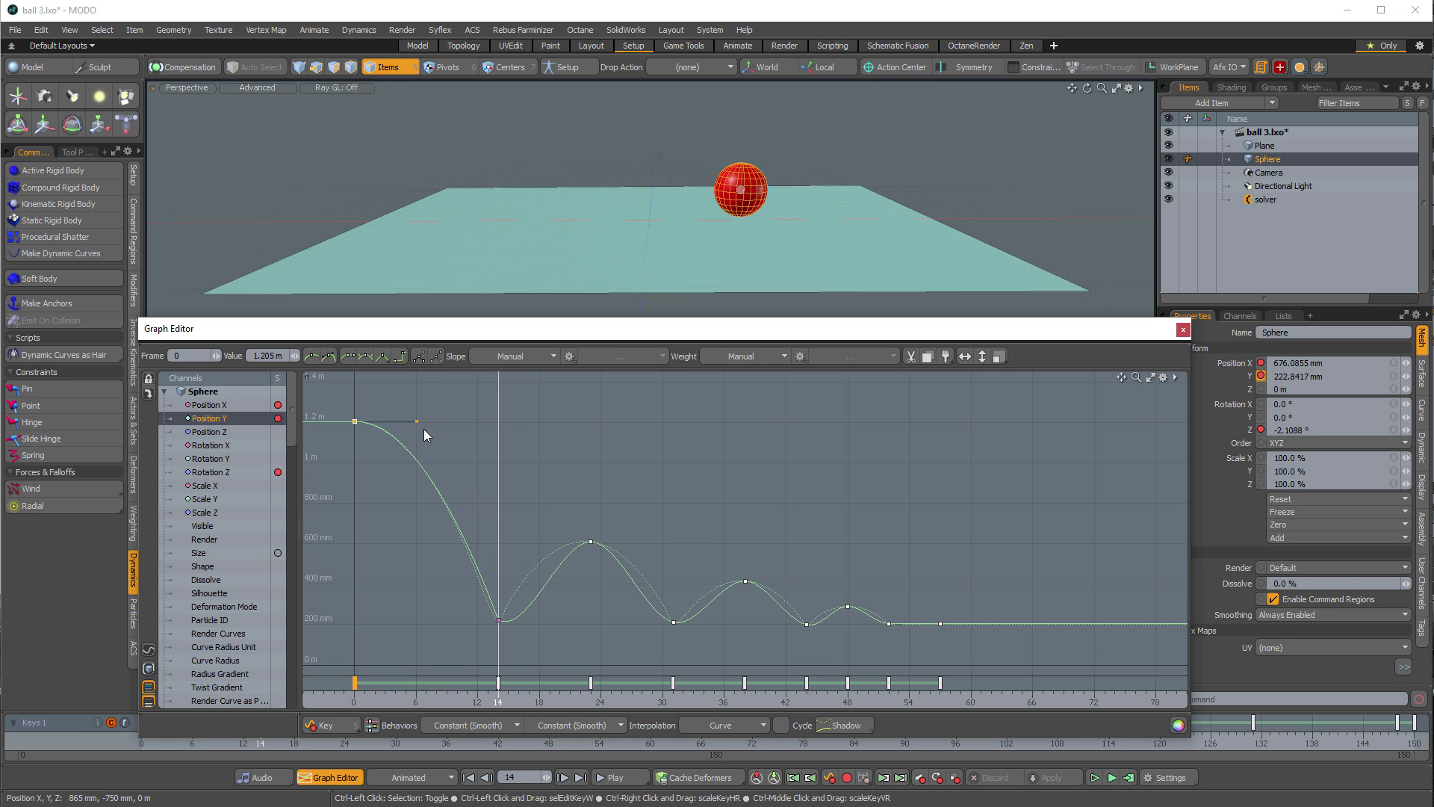
left_click(499, 620)
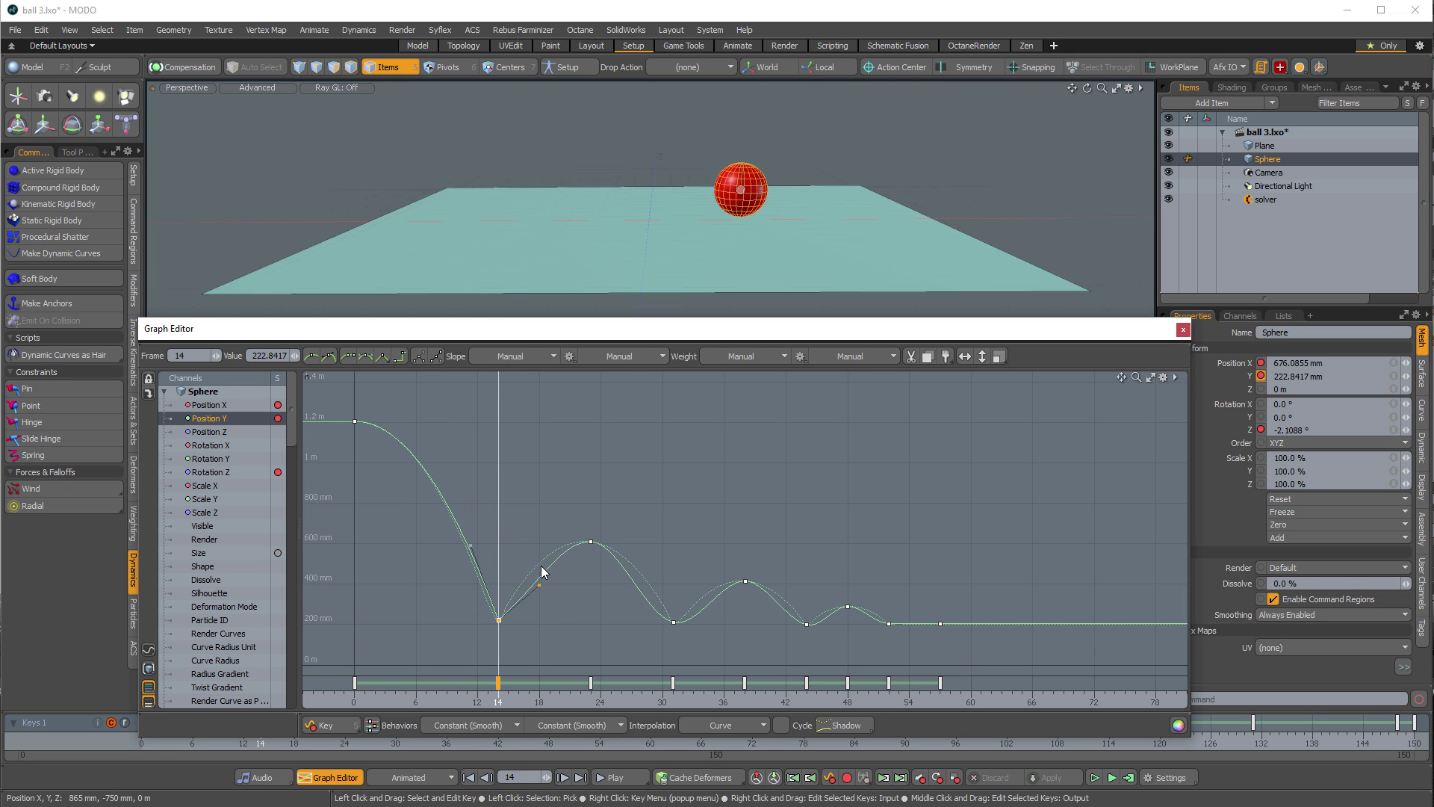
Step: Break the tangents of the Position Y key at frame 31 and steepen them into a sharp bounce following the shadow
left_click(674, 623)
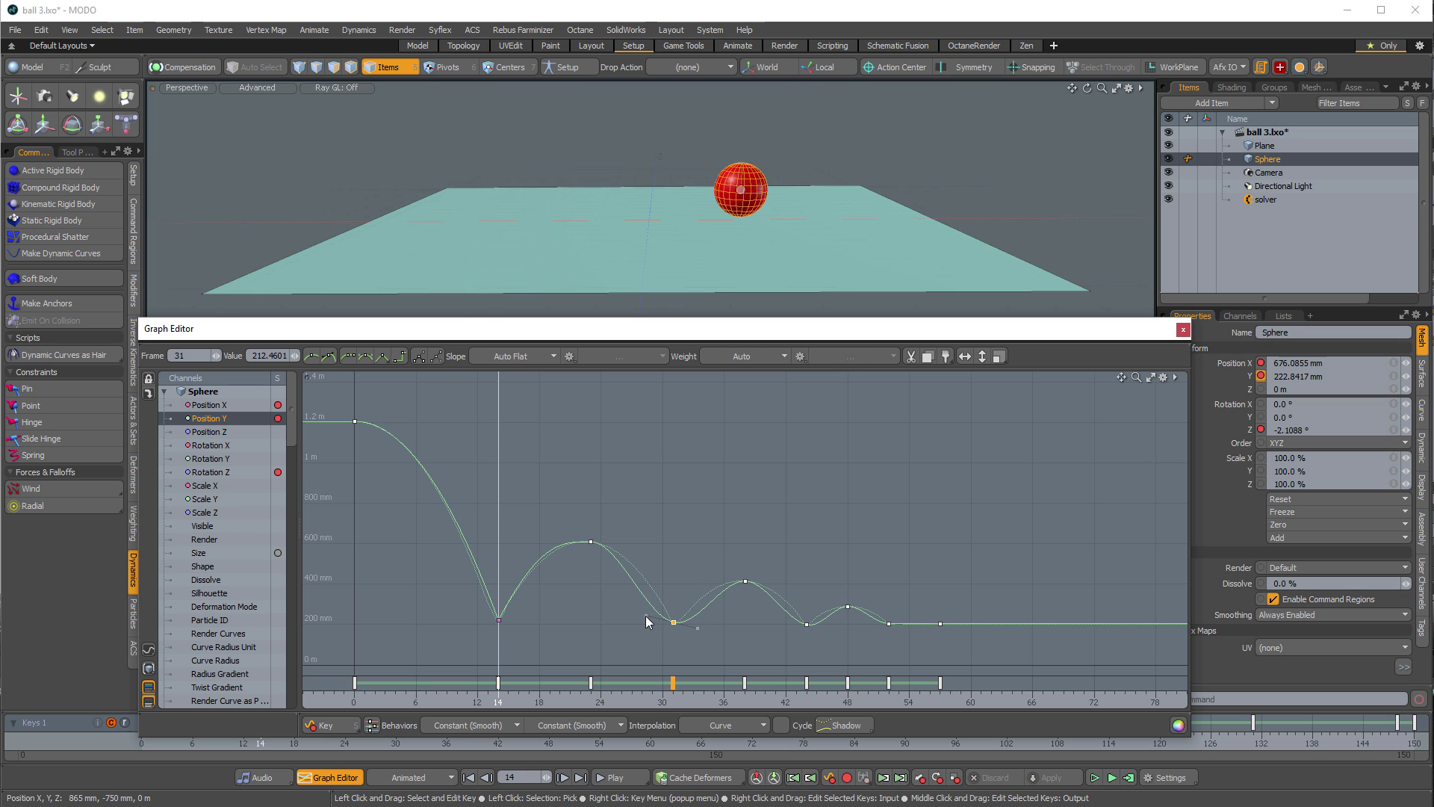
left_click(420, 357)
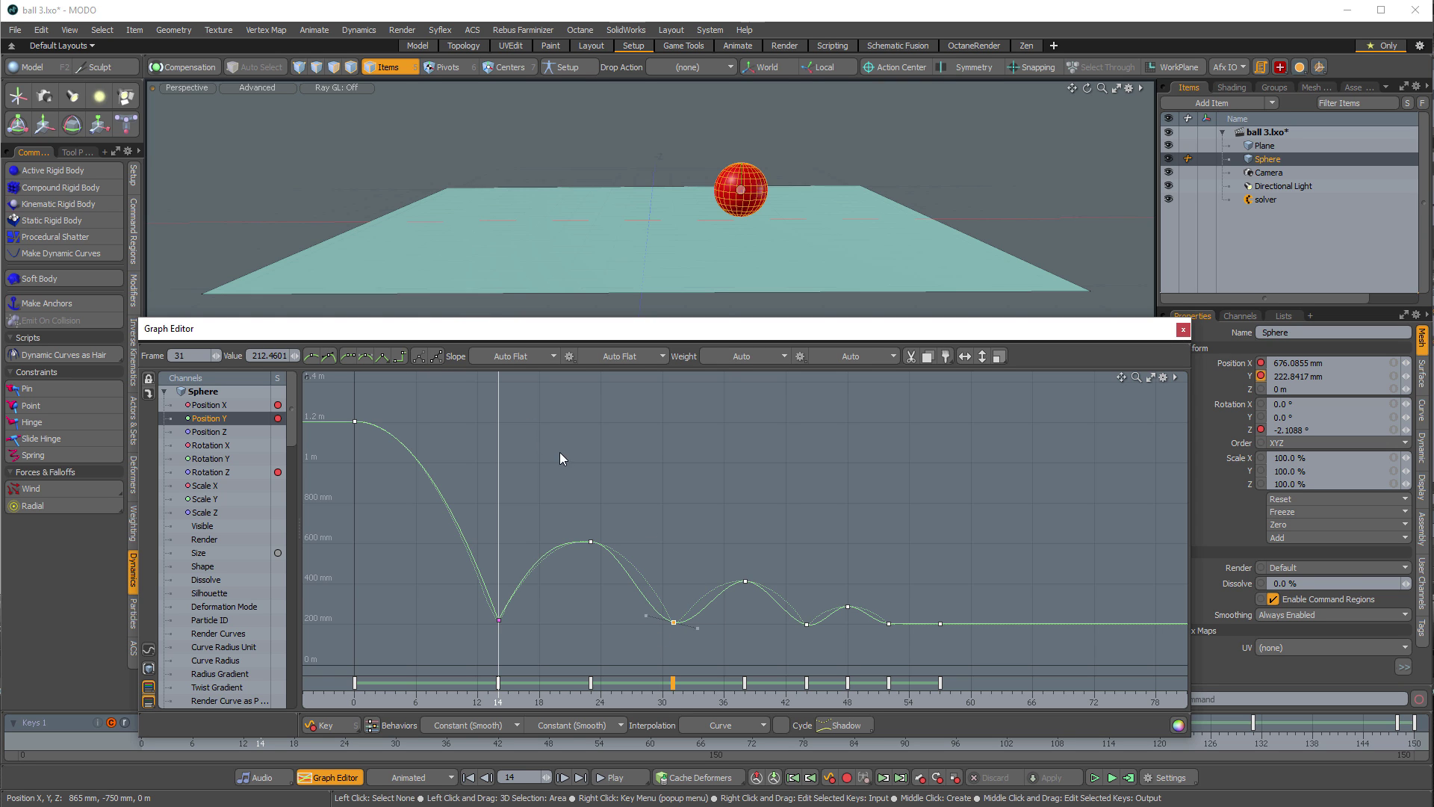
mouse_move(645, 613)
left_mouse_down()
mouse_move(655, 588)
mouse_move(705, 598)
mouse_move(689, 585)
mouse_move(709, 596)
mouse_move(744, 561)
mouse_move(653, 637)
left_mouse_up()
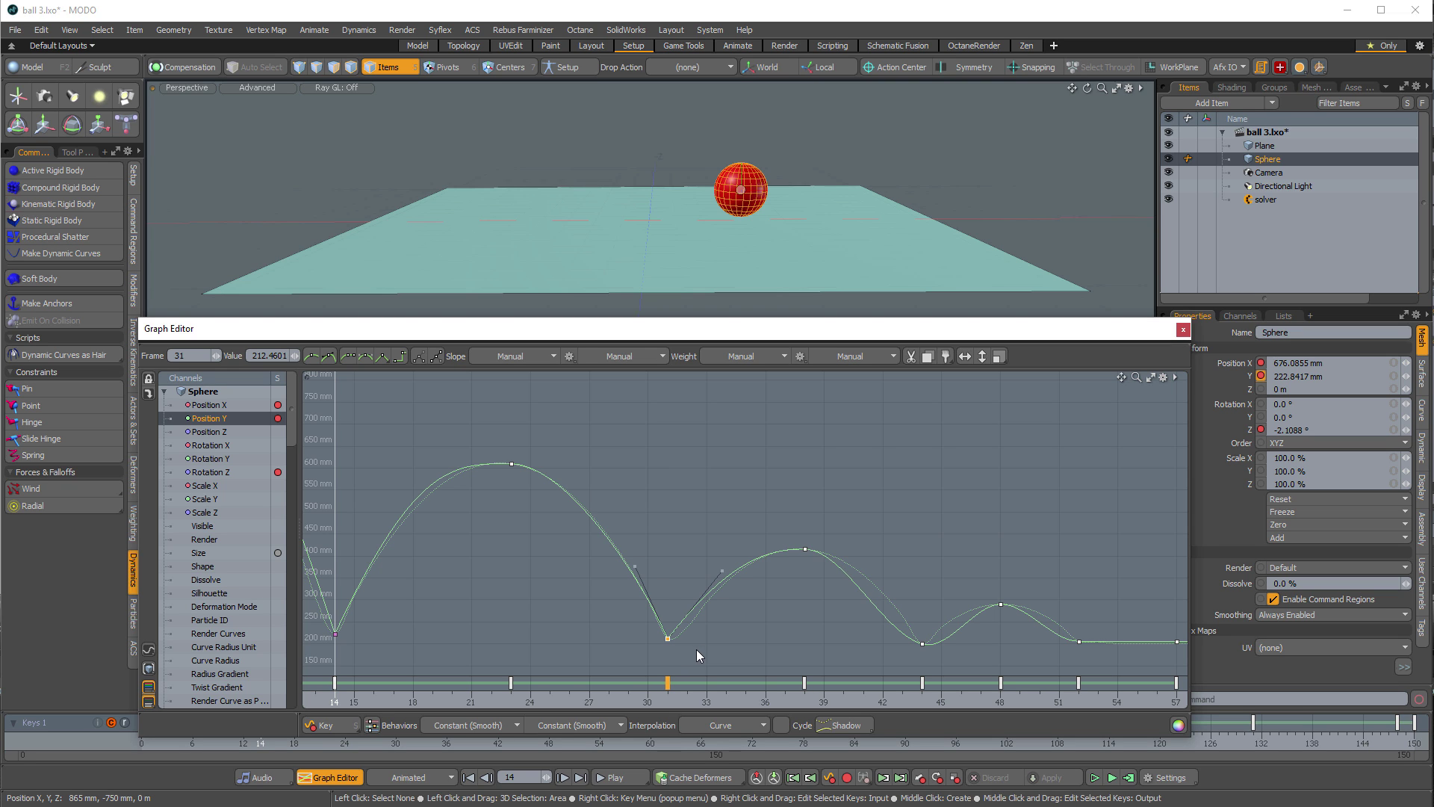
right_click_drag(698, 655, 698, 632)
Step: Shorten the frame 31 key's outgoing tangent and lengthen the frame 38 peak's tangents to round the arc toward the shadow
left_click_drag(782, 529, 823, 572)
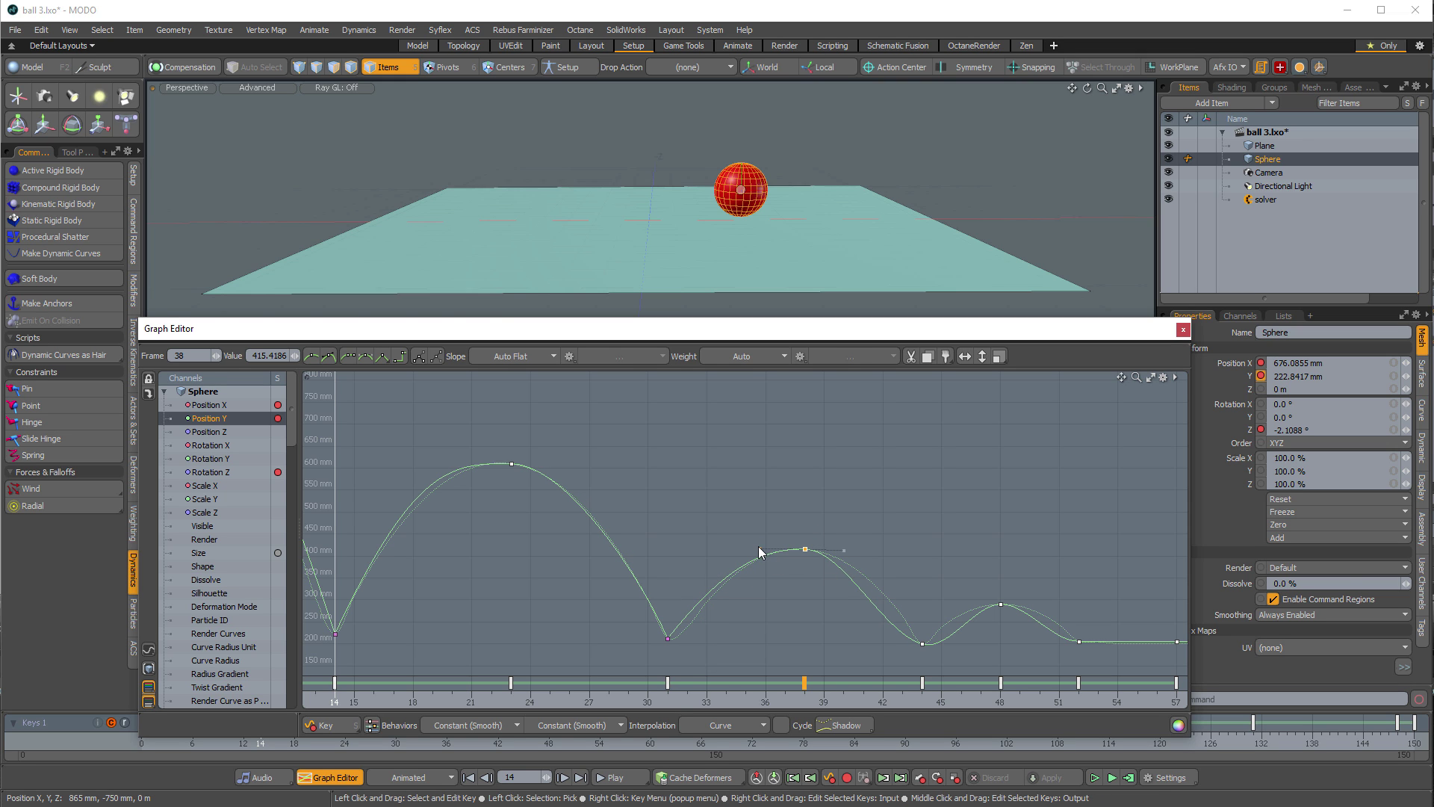
left_click(667, 639)
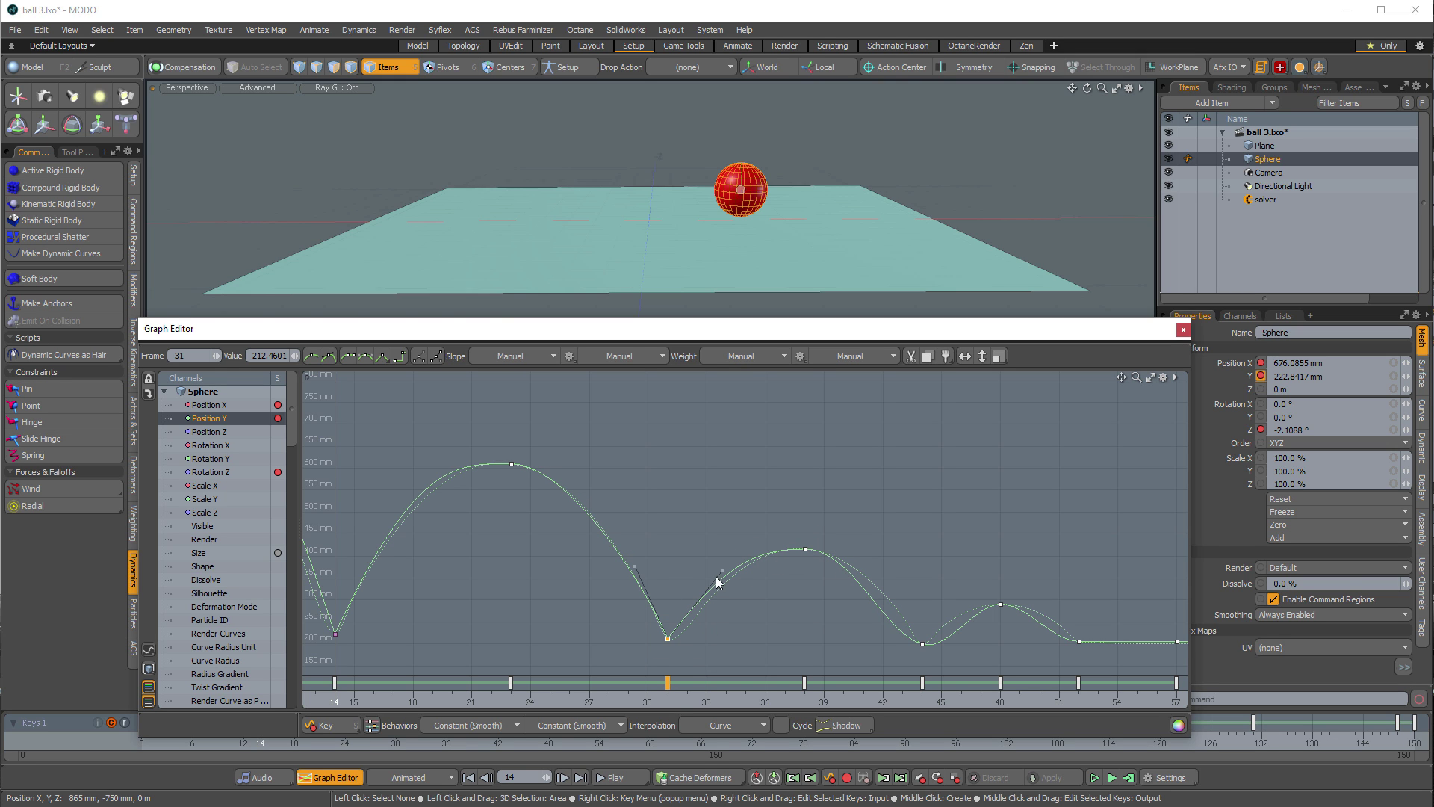
left_click_drag(721, 571, 688, 643)
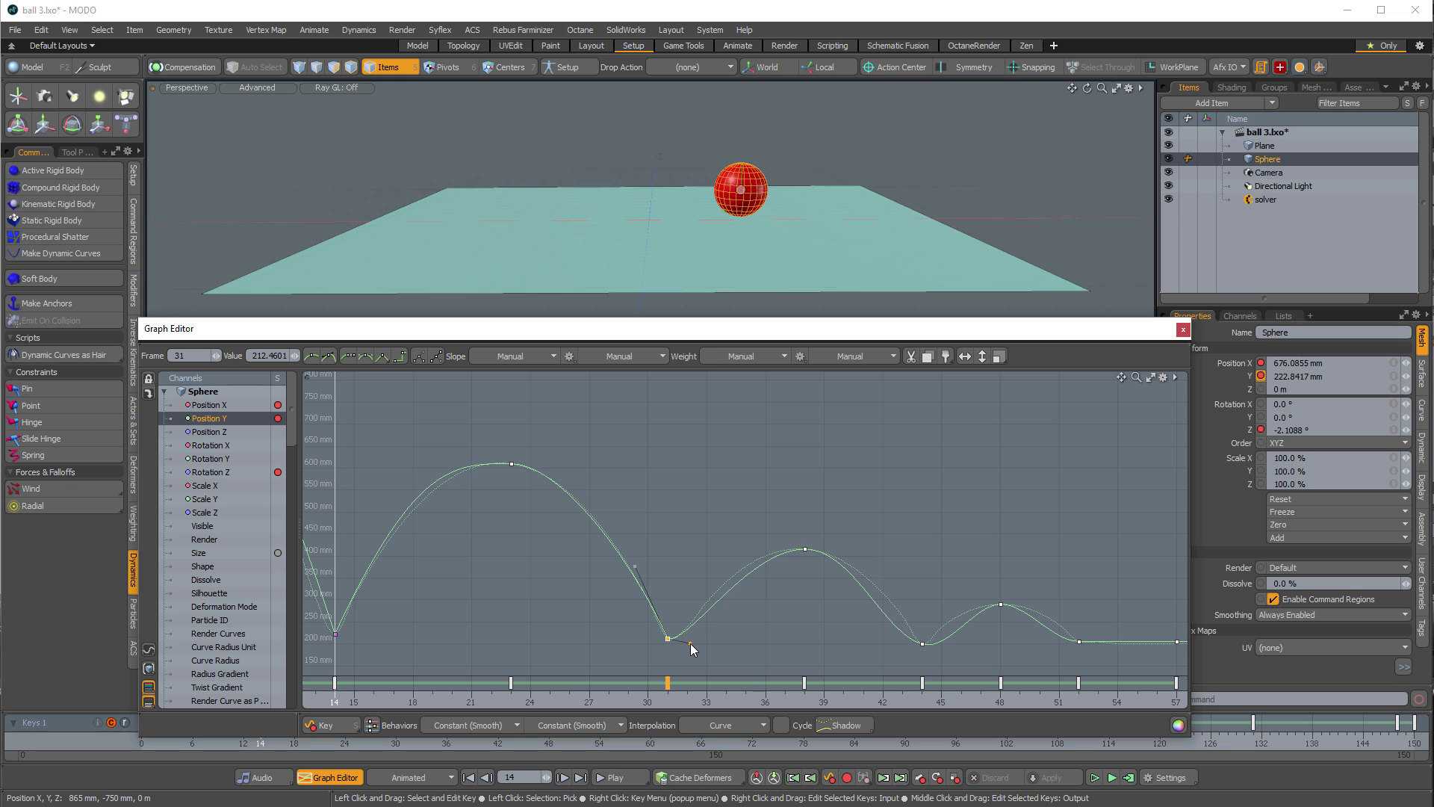
left_click_drag(777, 529, 831, 572)
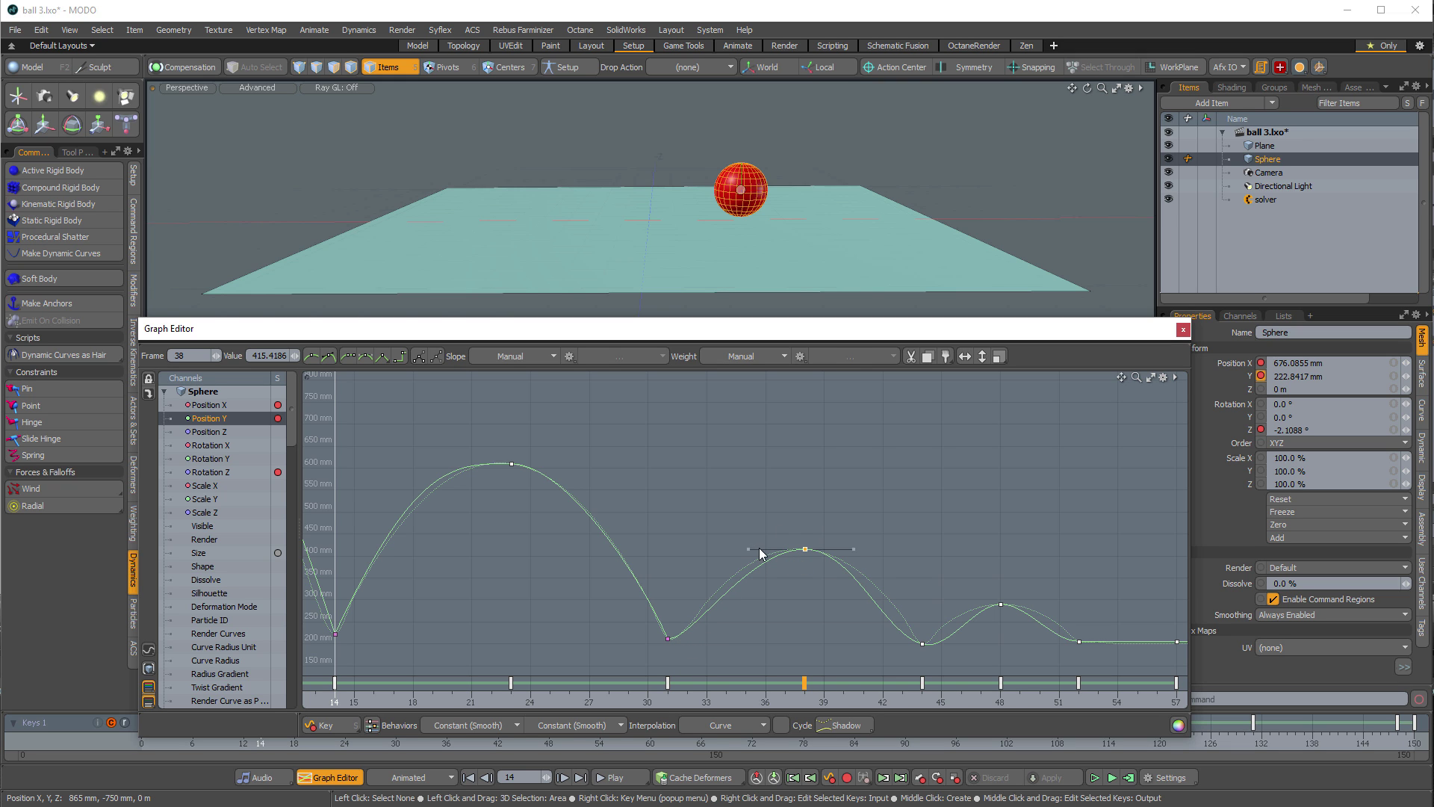
left_click_drag(749, 549, 719, 548)
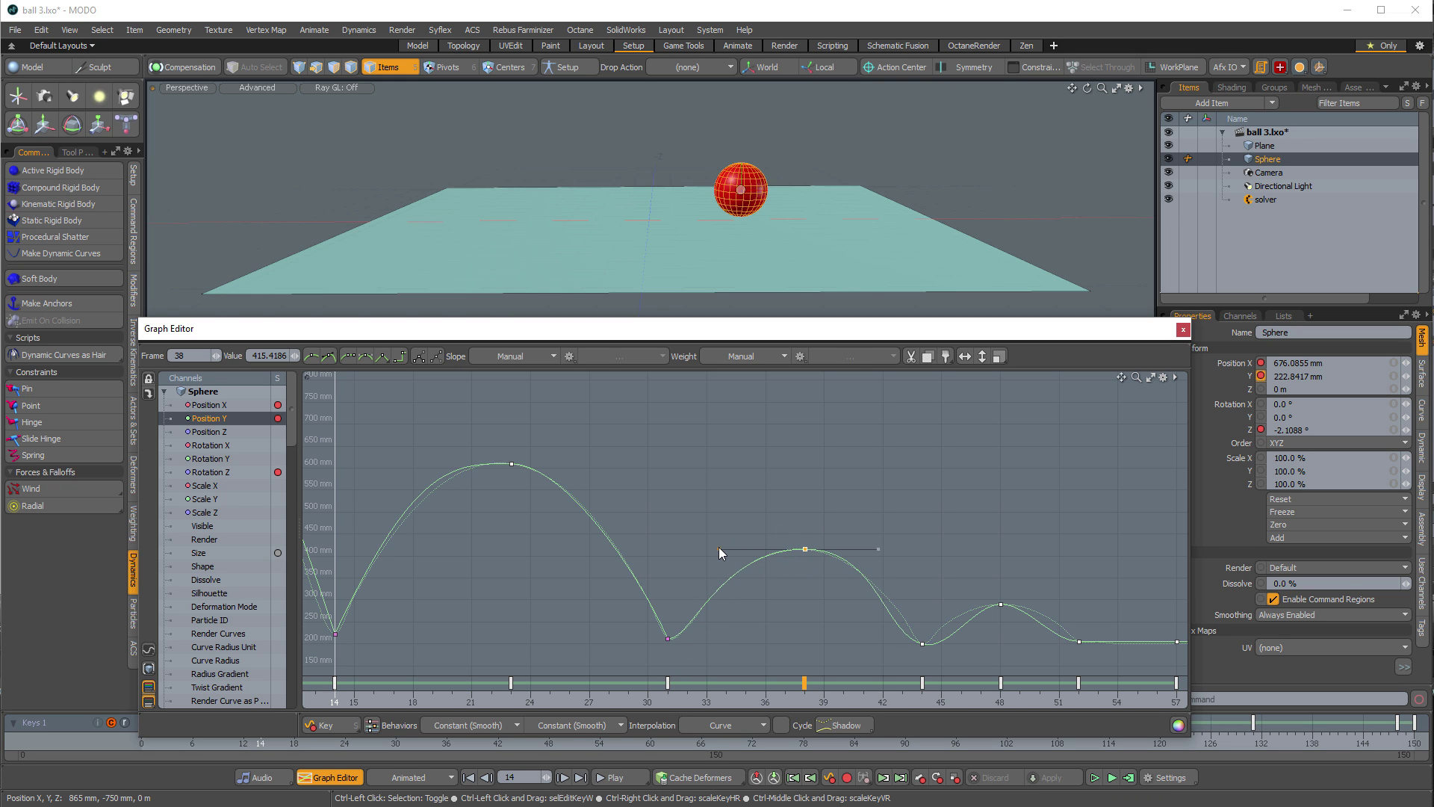
Step: Break the tangents of the Position Y key at frame 44, steepen its incoming tangent, and shorten the frame 38 peak's outgoing tangent
left_click(922, 643)
left_click_drag(886, 632, 885, 629)
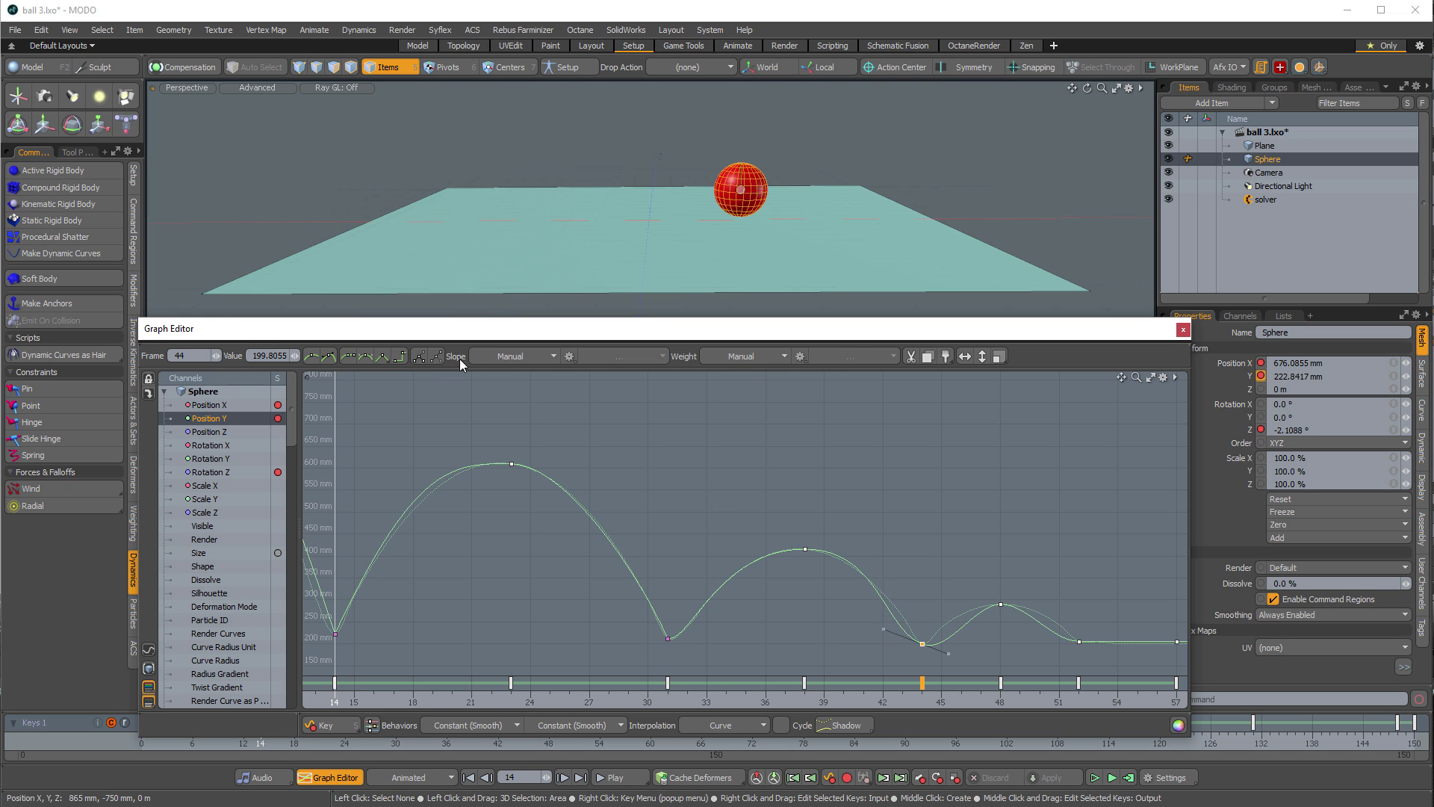
left_click(421, 357)
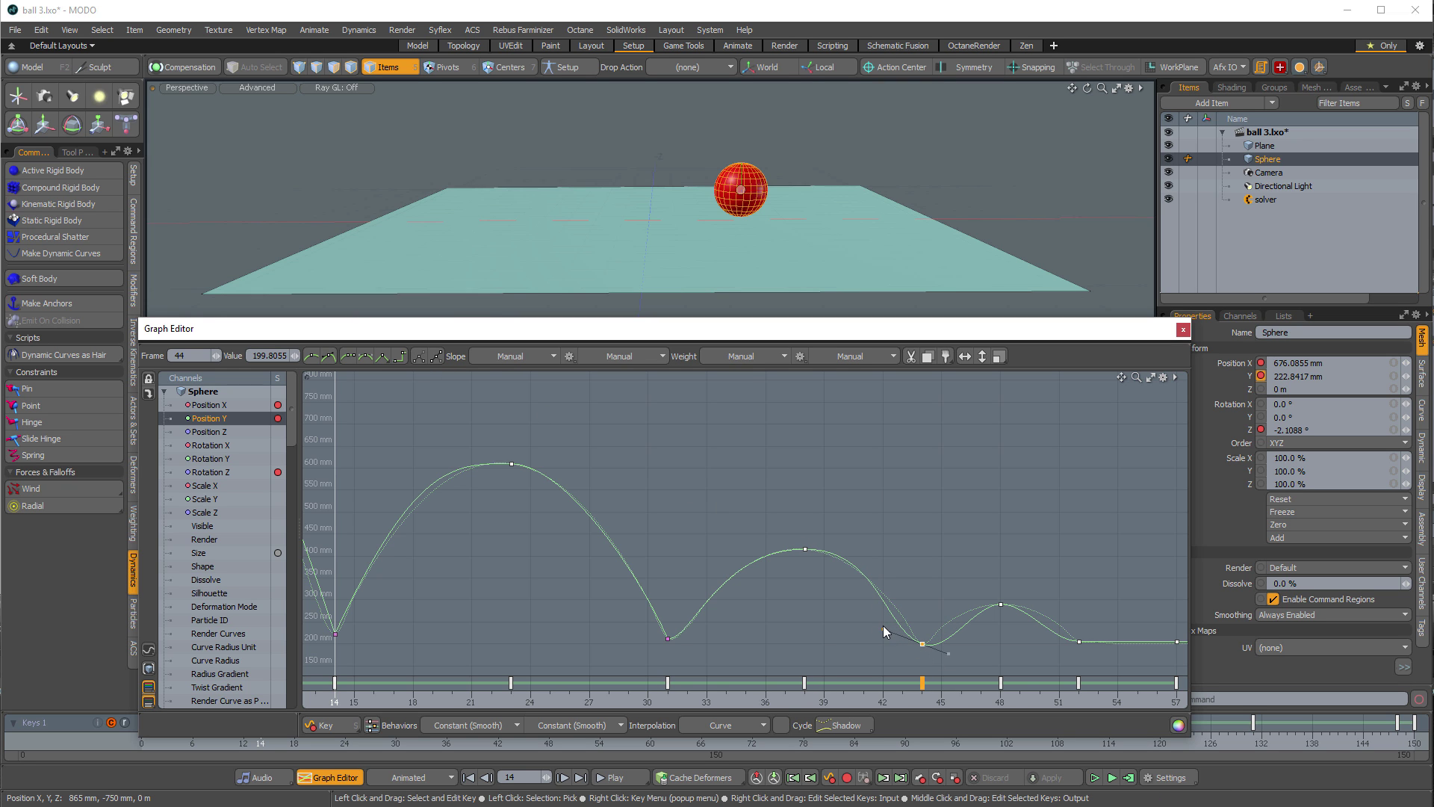
left_click_drag(883, 627, 890, 617)
left_click(805, 549)
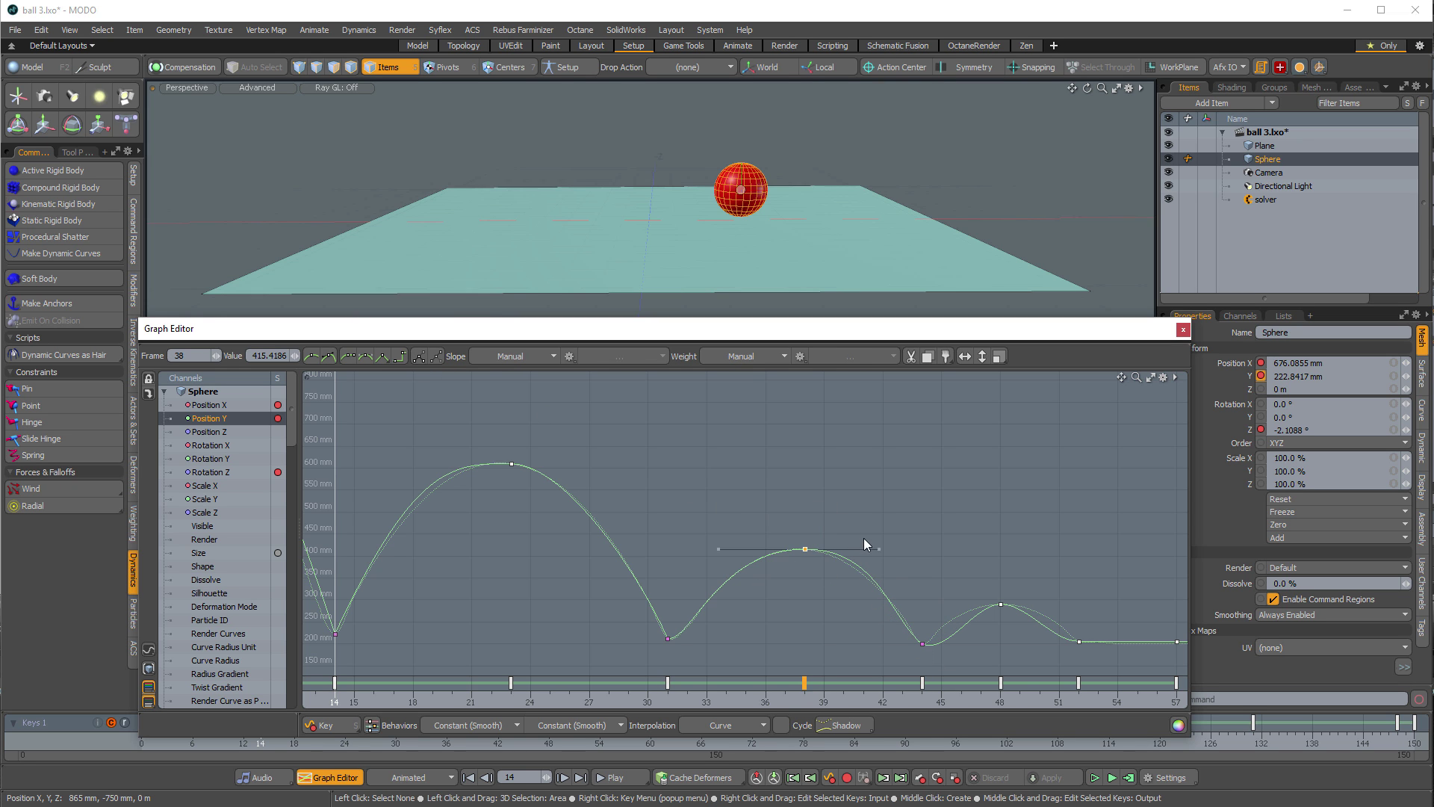
left_click_drag(880, 548, 876, 549)
Step: Raise the frame 44 key's outgoing tangent and reshape the frame 52 key's incoming tangent to follow the shadow
left_click(923, 643)
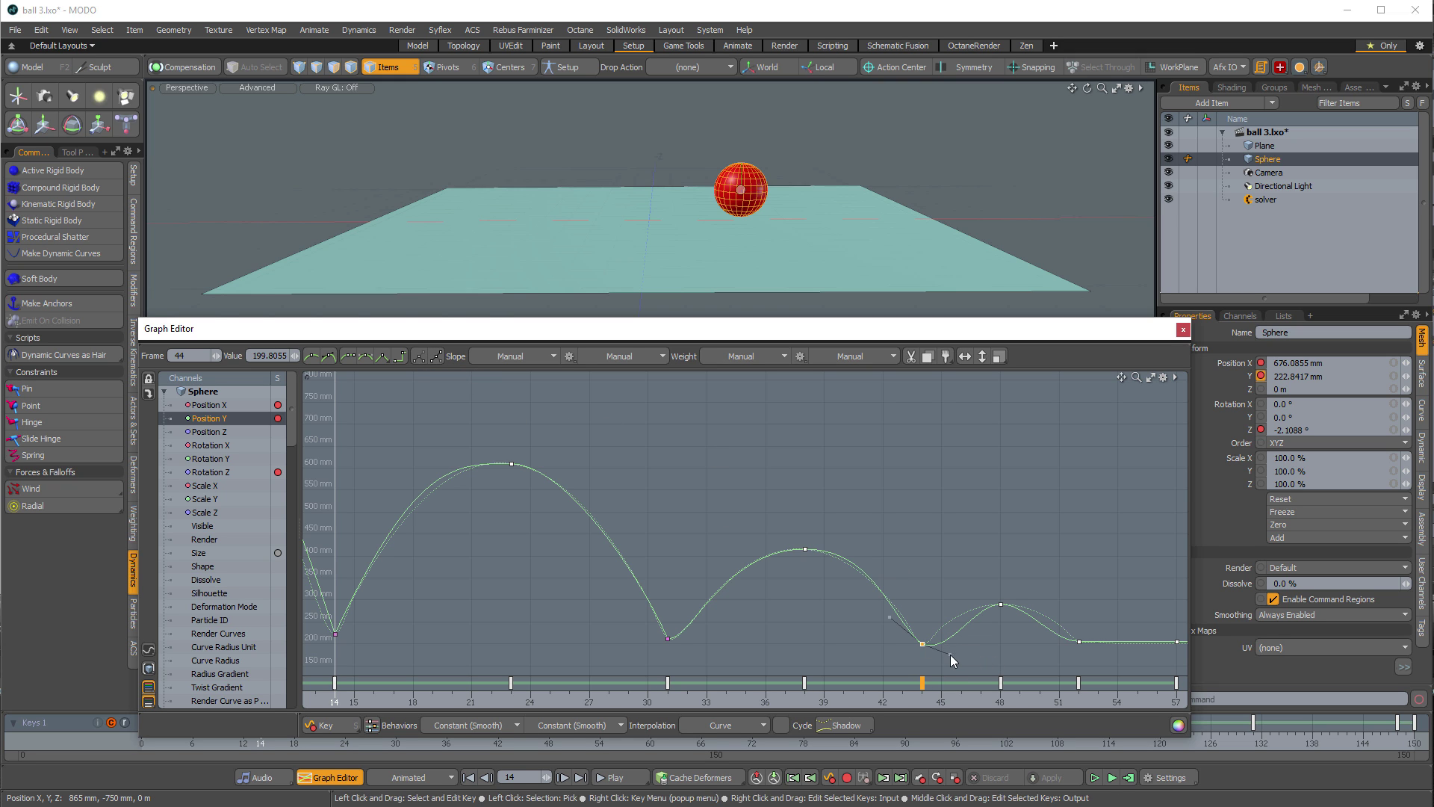
left_click(1079, 641)
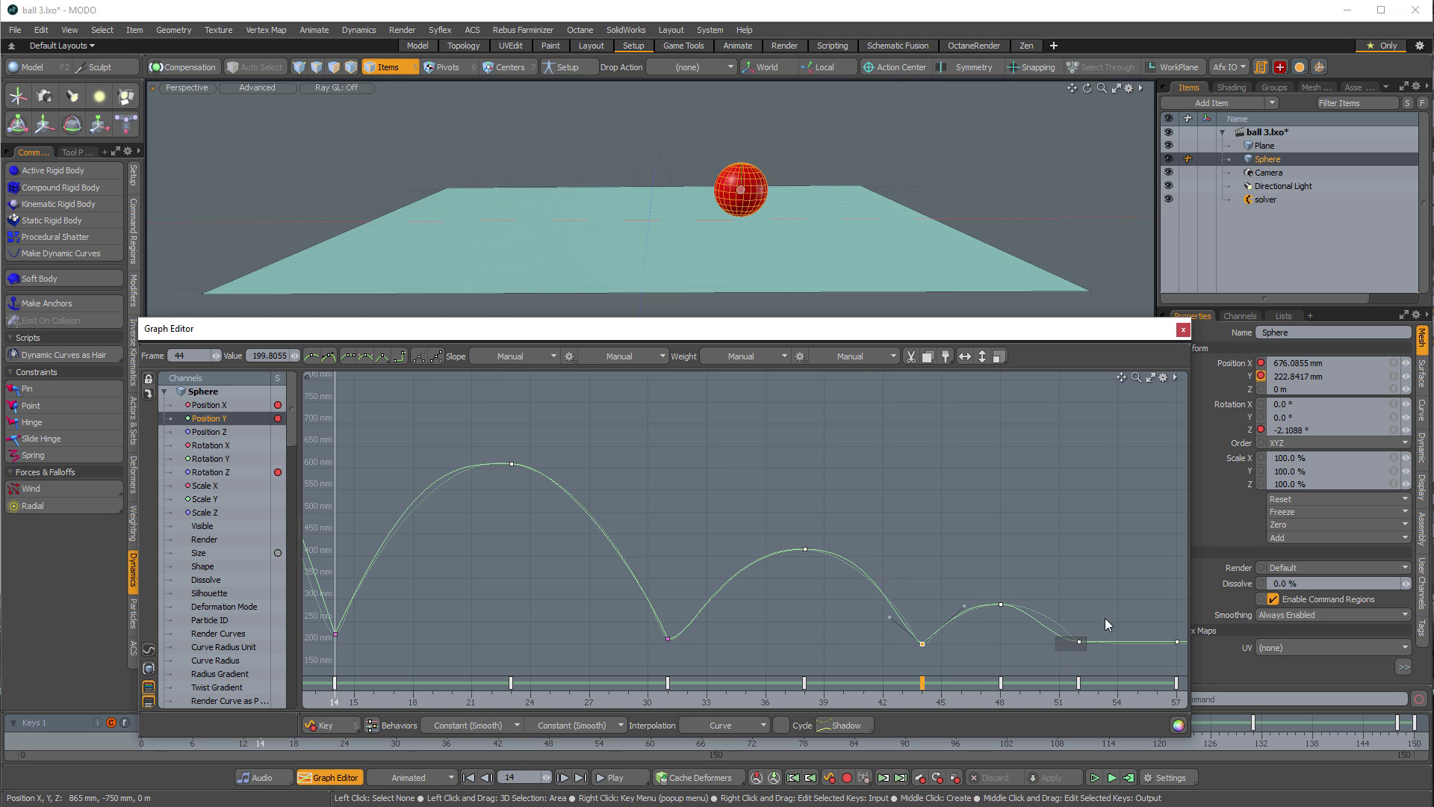
left_click_drag(1050, 636, 1052, 641)
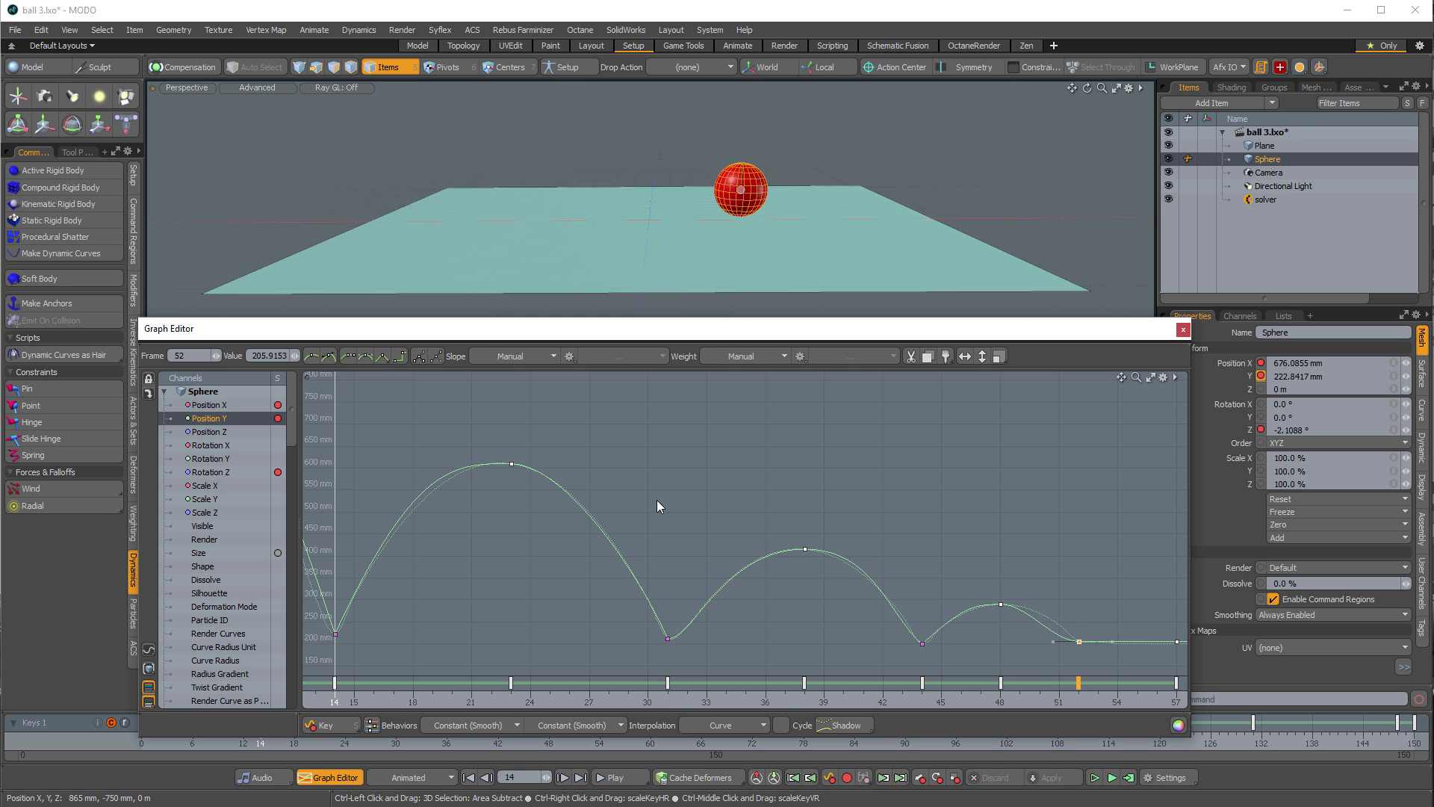
Step: Play the animation and check the ball's bounces against the simplified Position Y curve
left_click(630, 778)
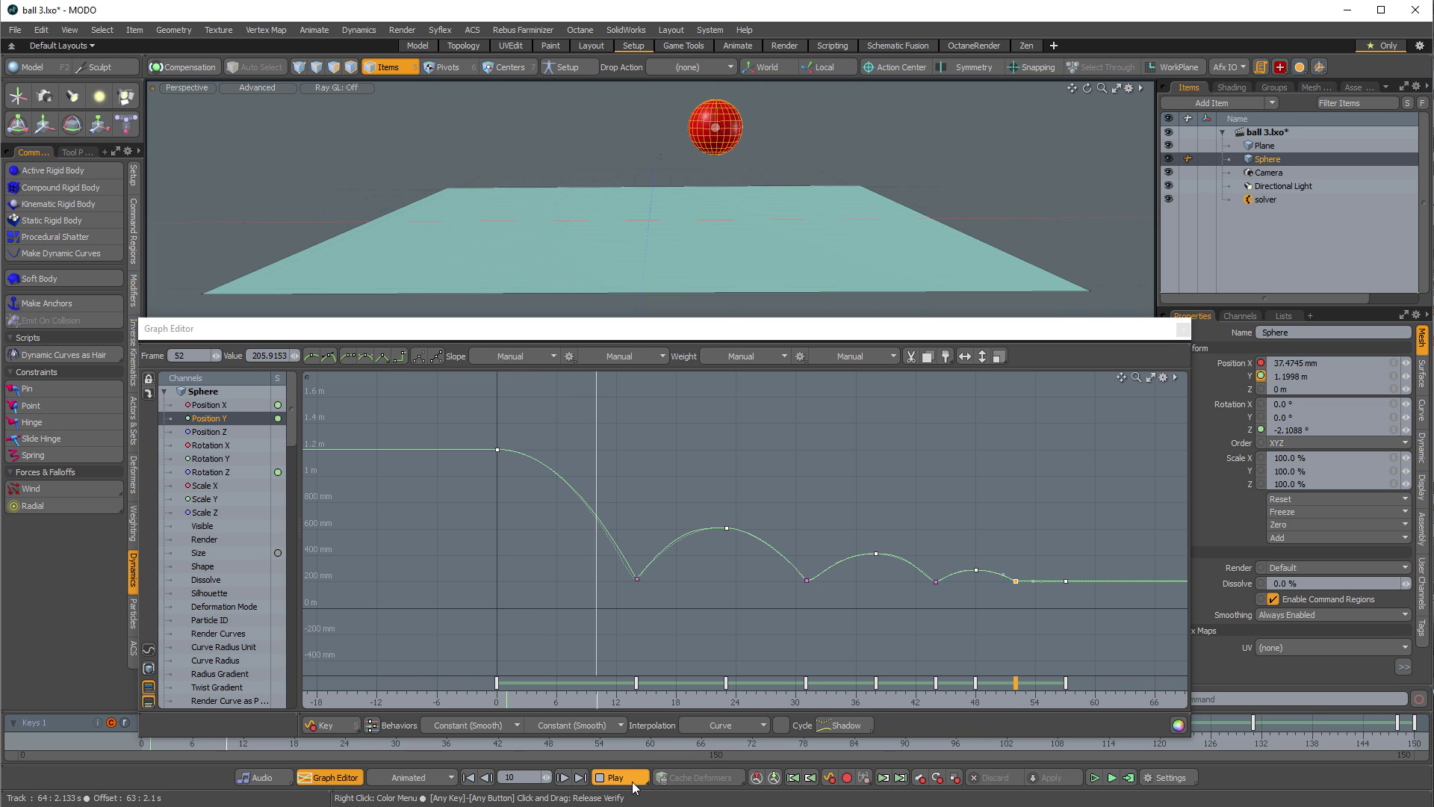
left_click_drag(900, 253, 908, 294, "ctrl+alt")
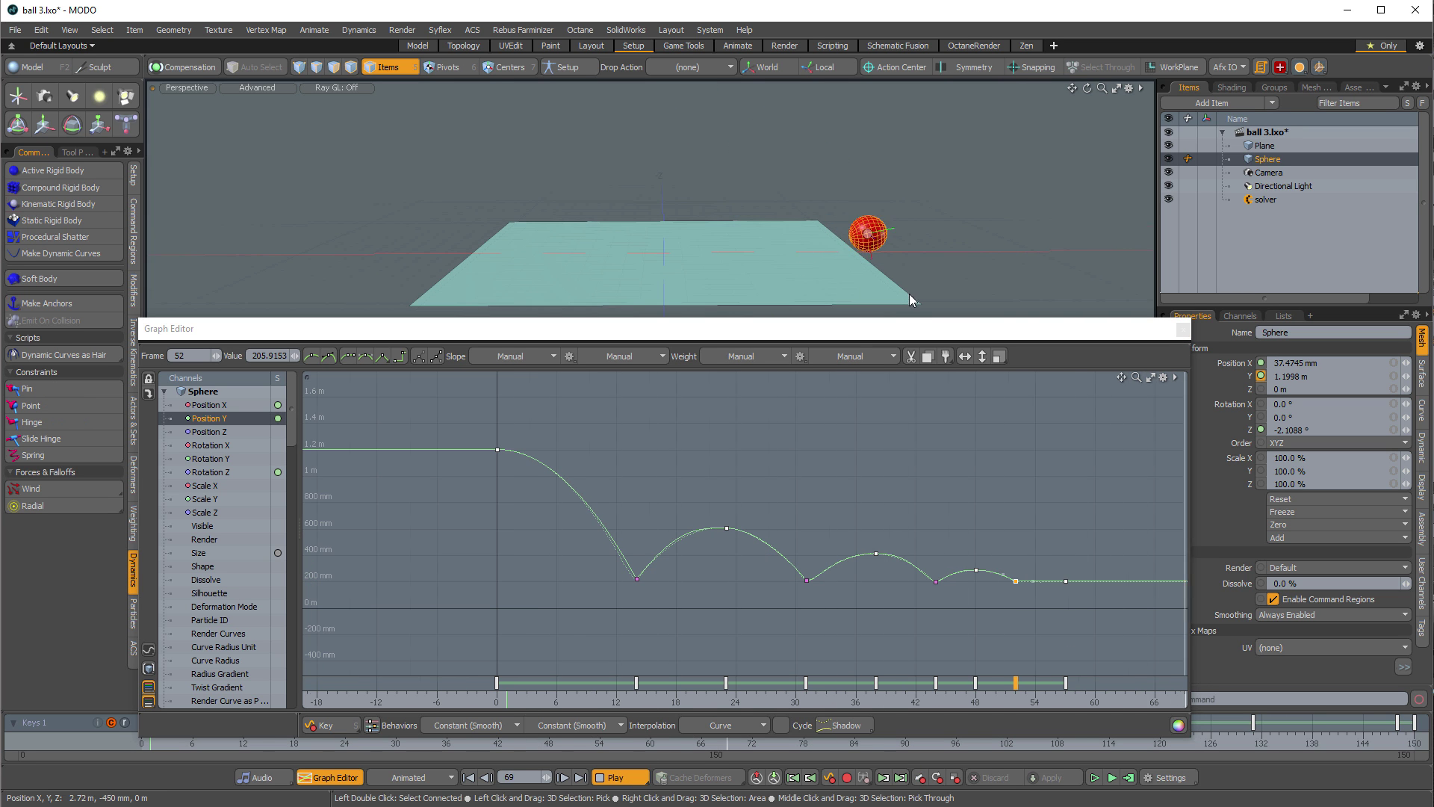
left_click_drag(882, 572, 740, 553, "ctrl+alt")
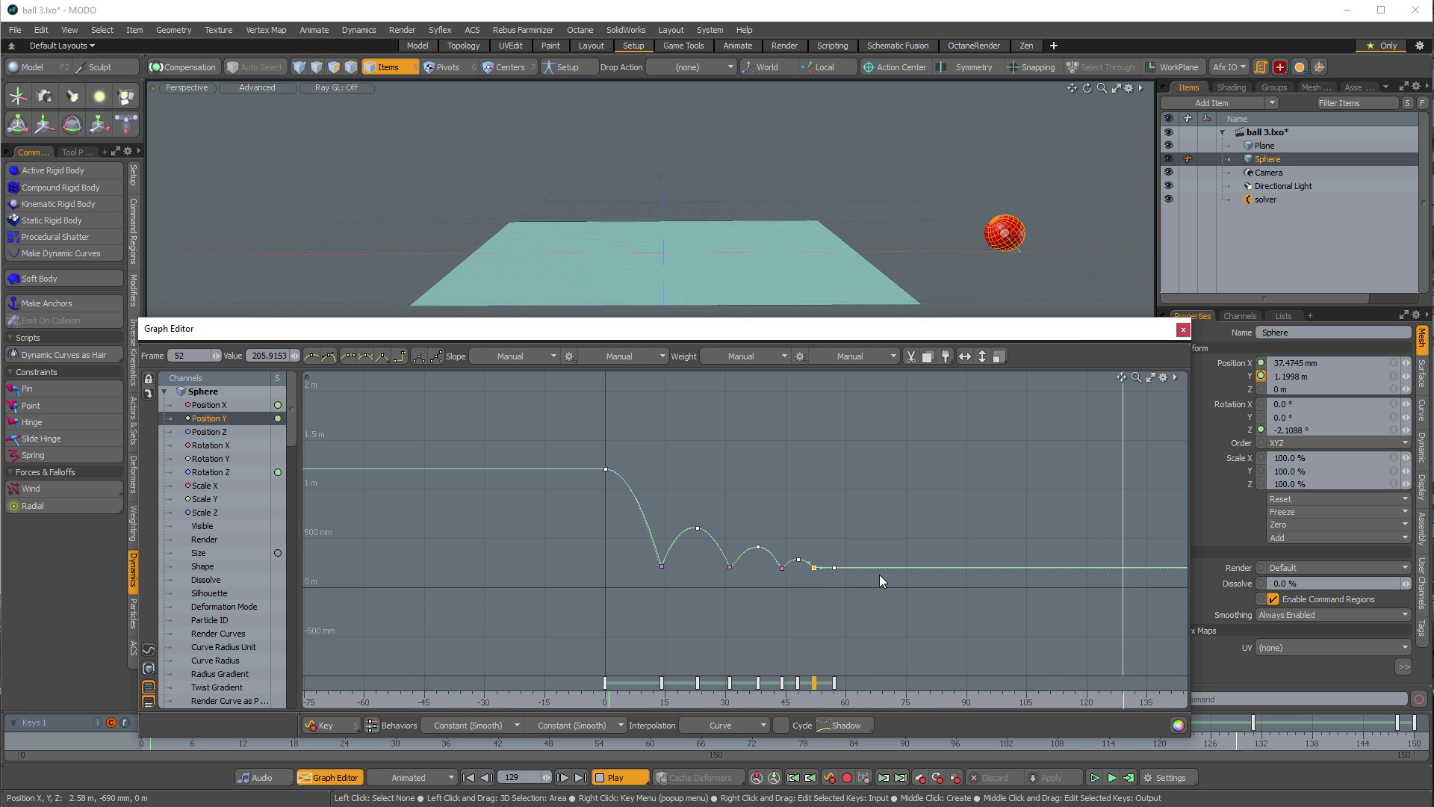
left_click(881, 569)
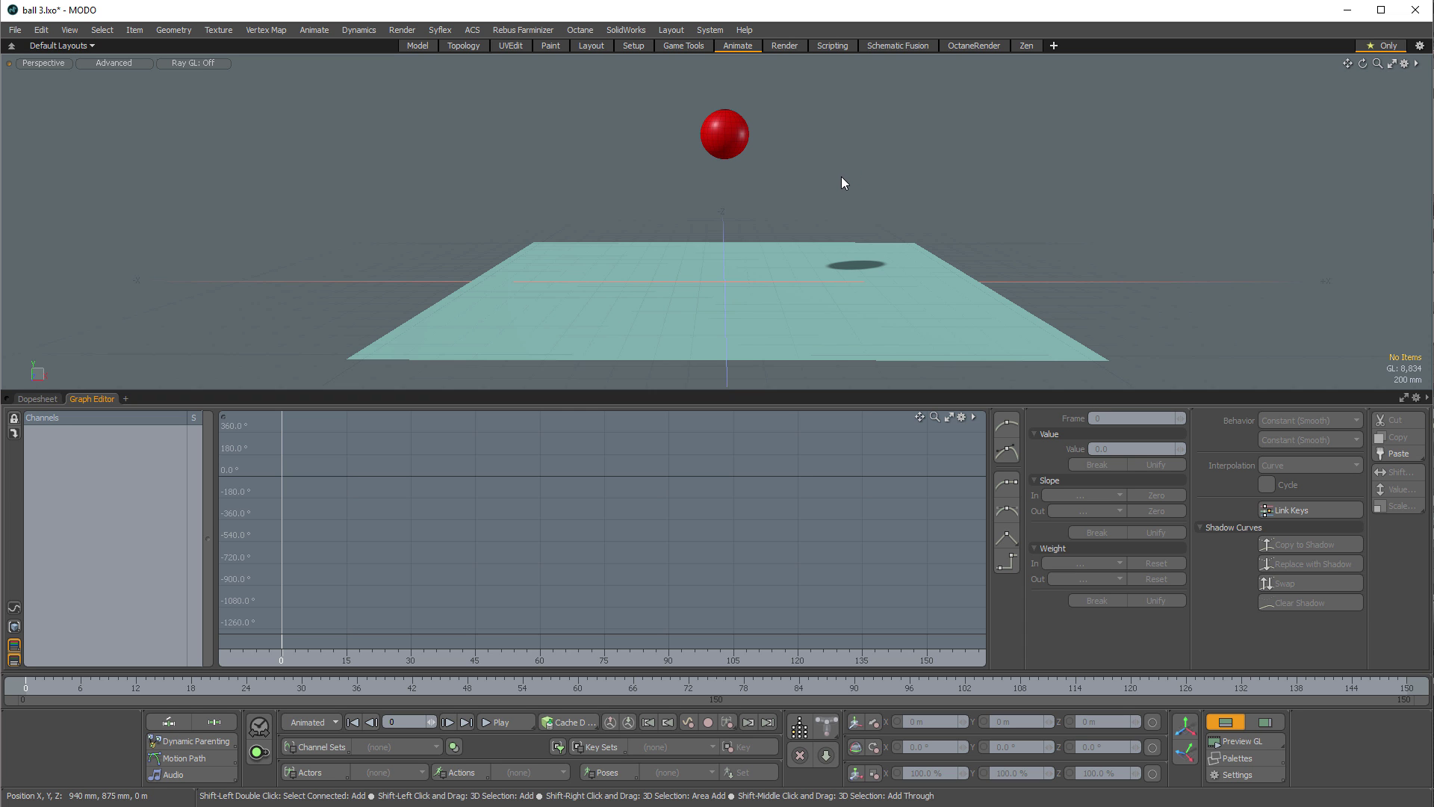
Step: Restore the sphere selection with its Position X, Position Y and Rotation Z curves displayed together
key("ctrl+z")
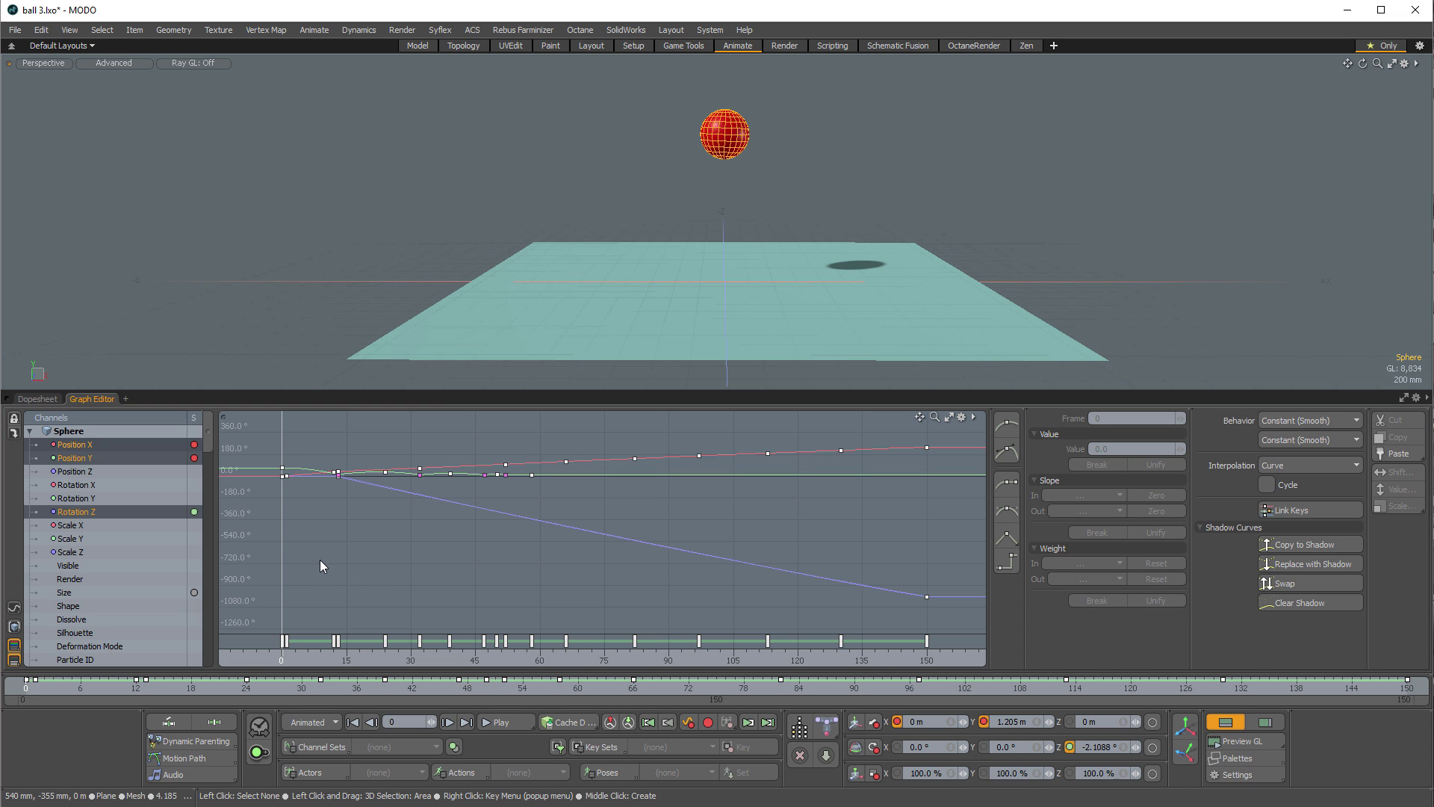
left_click(92, 550)
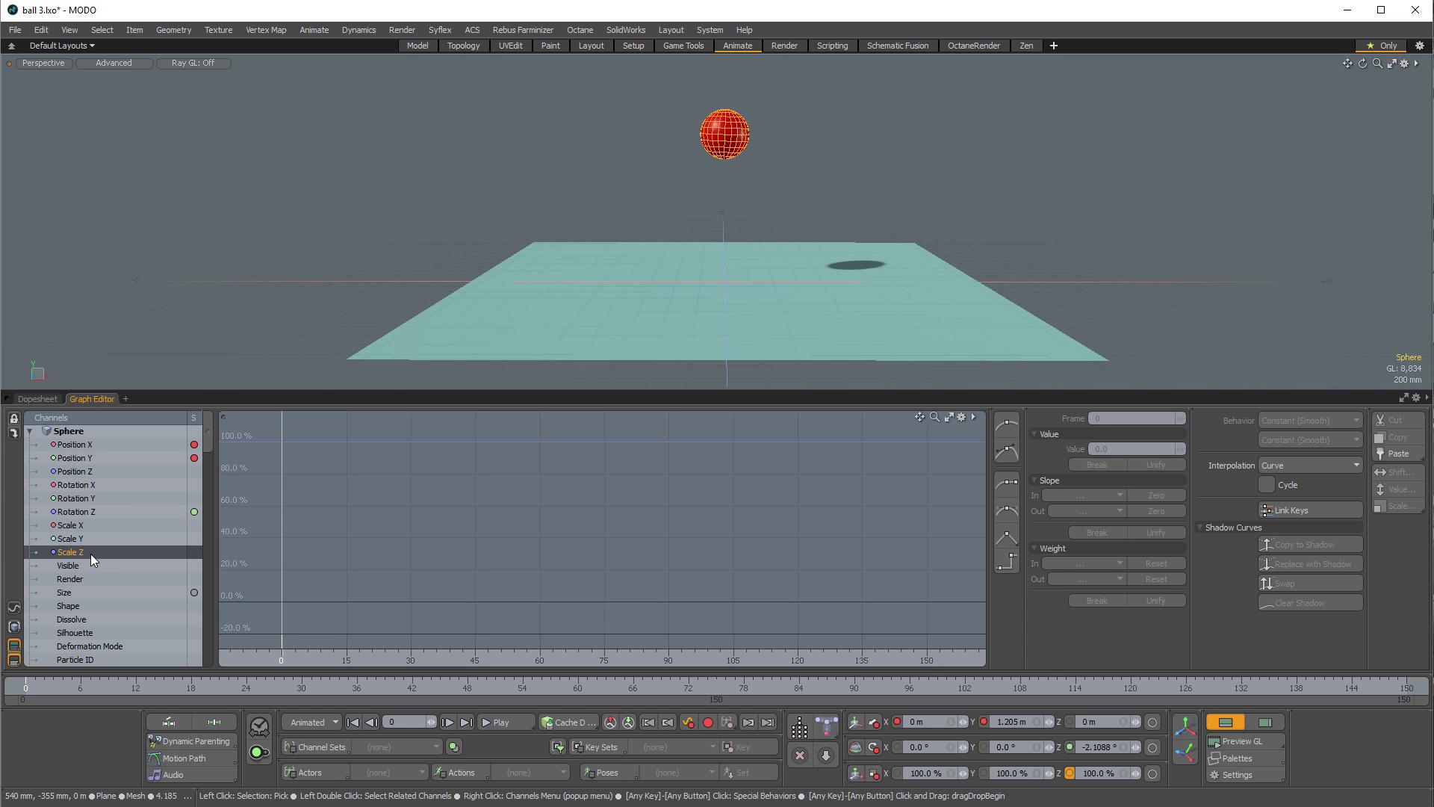
key("ctrl+z")
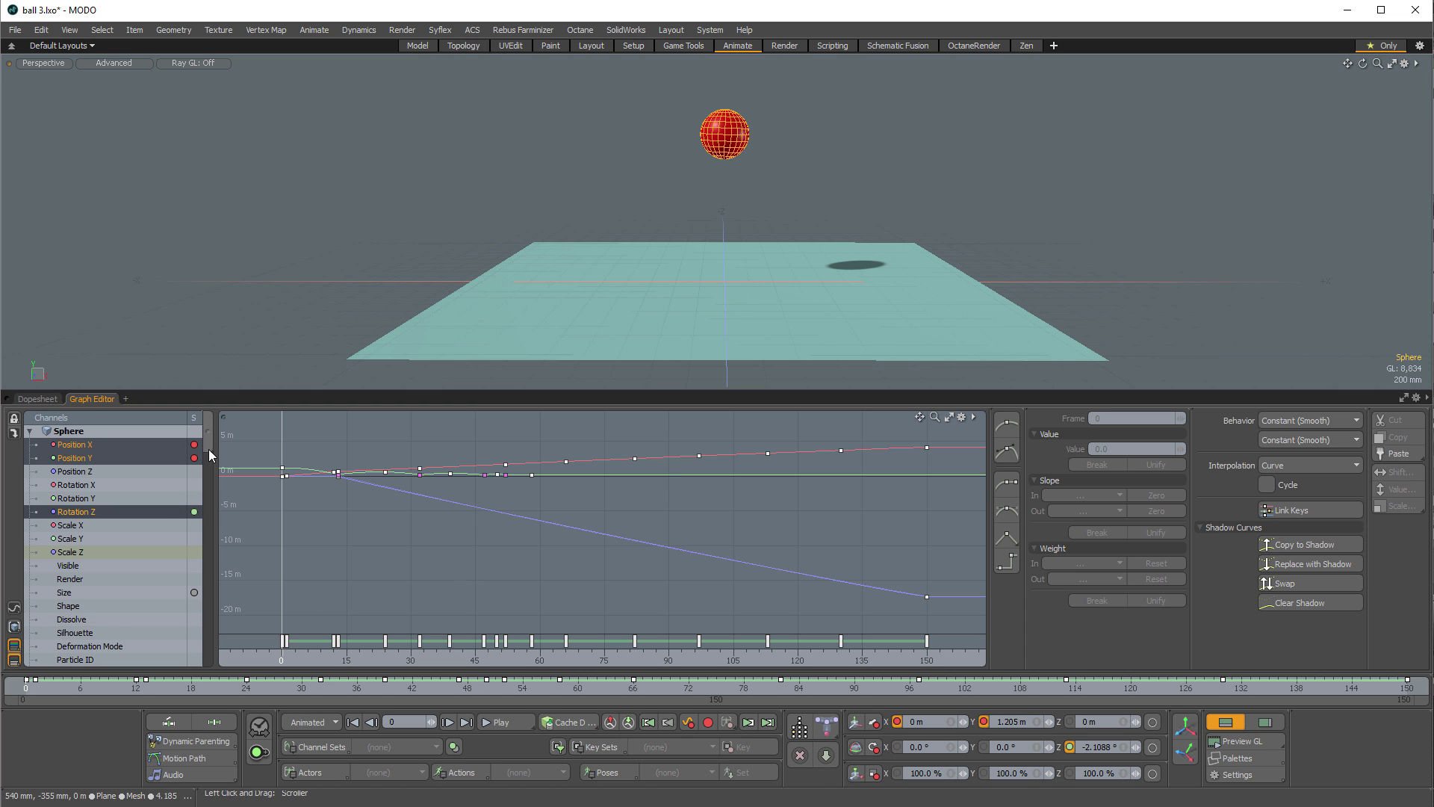
mouse_move(210, 448)
left_mouse_down()
mouse_move(215, 640)
mouse_move(219, 424)
left_mouse_up()
Step: Toggle the channel list between transform channels and all channels, and switch the curve display off and on
left_click(14, 660)
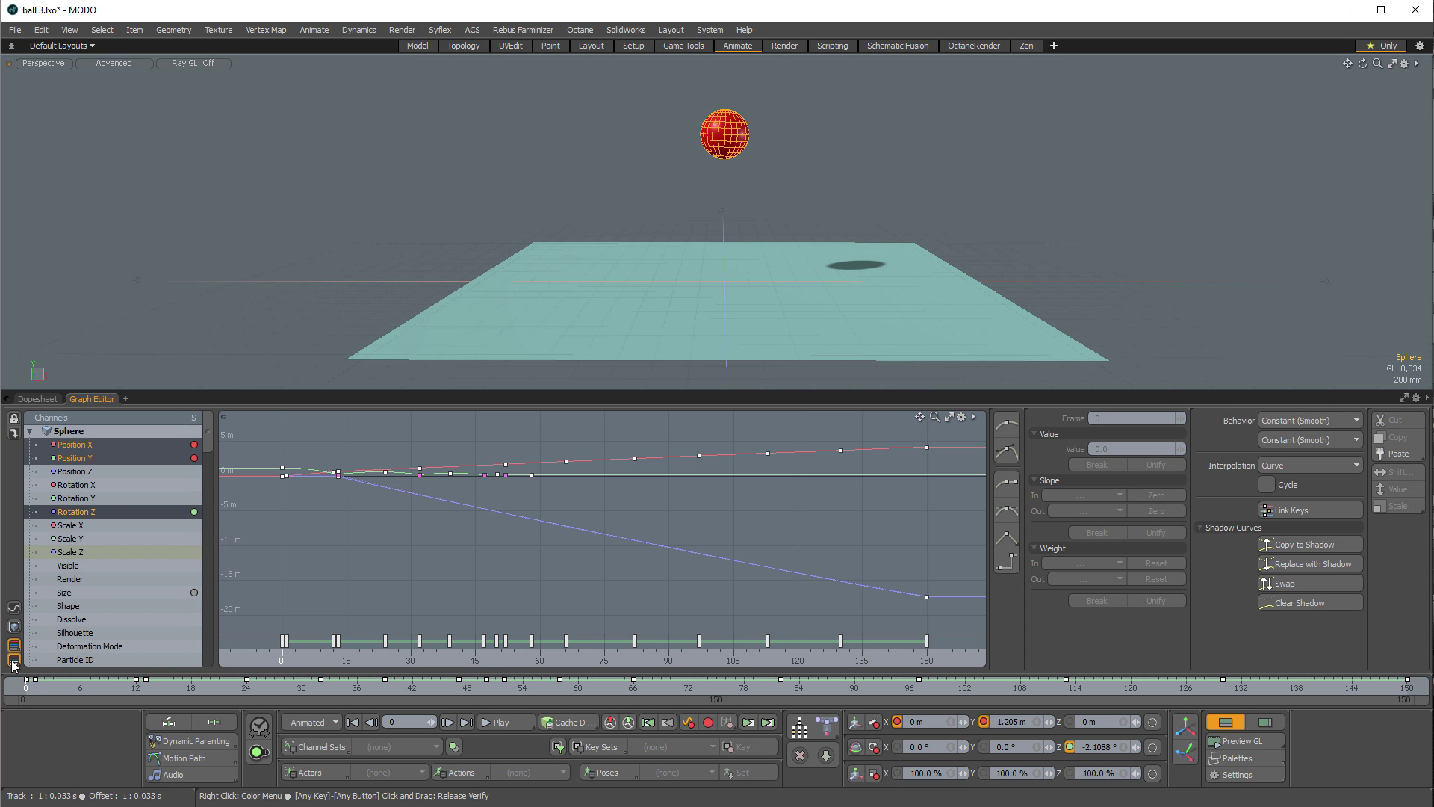
left_click(15, 646)
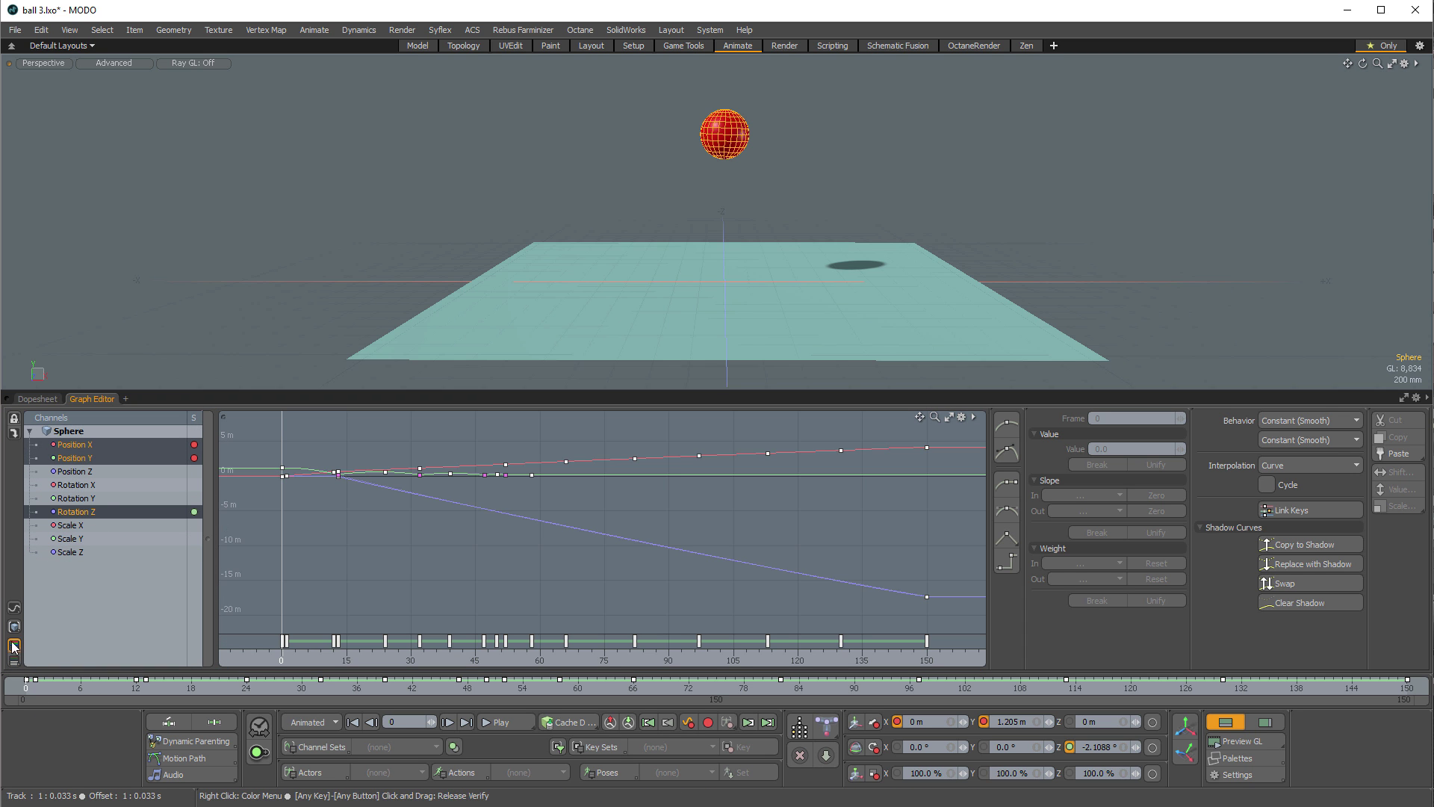
left_click(15, 645)
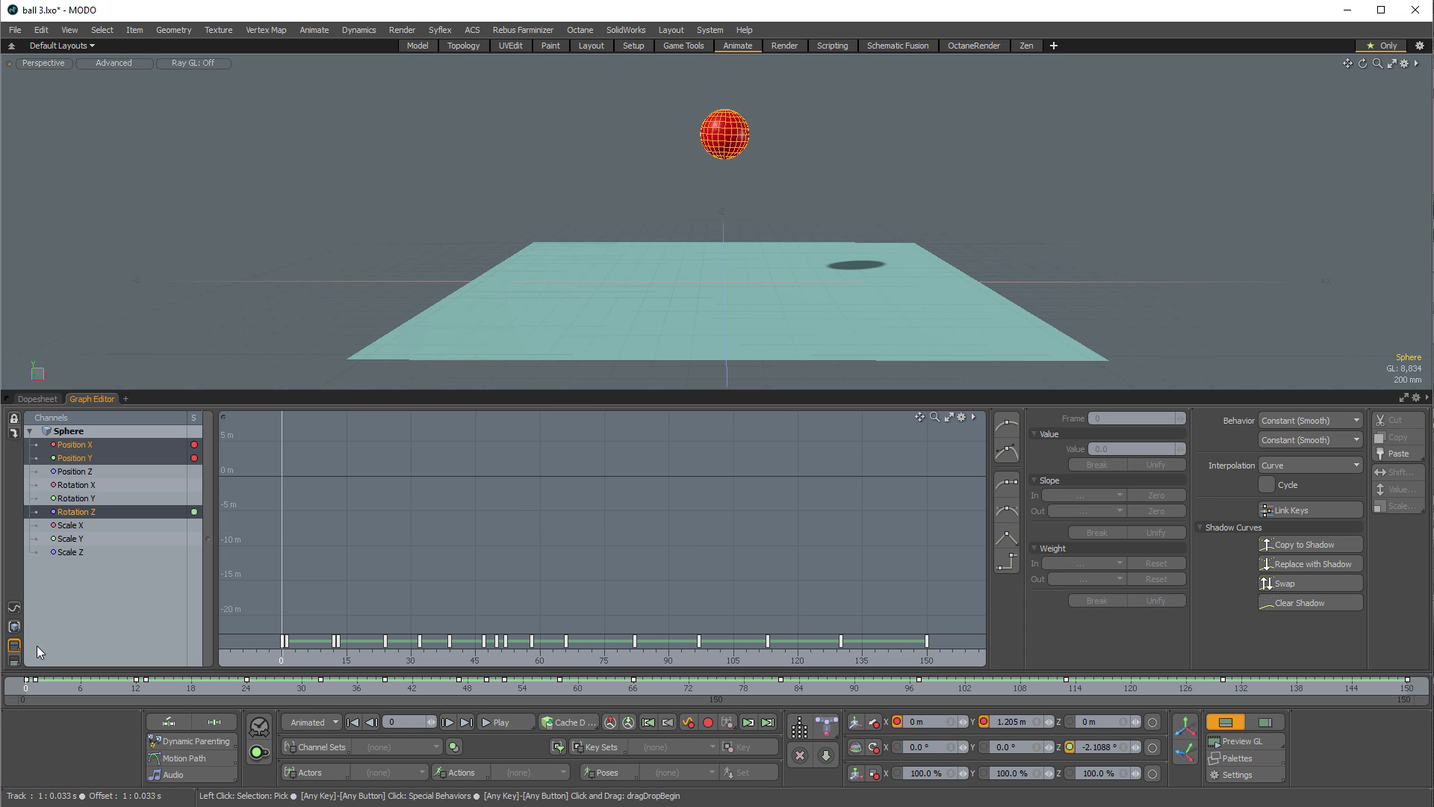
left_click(14, 659)
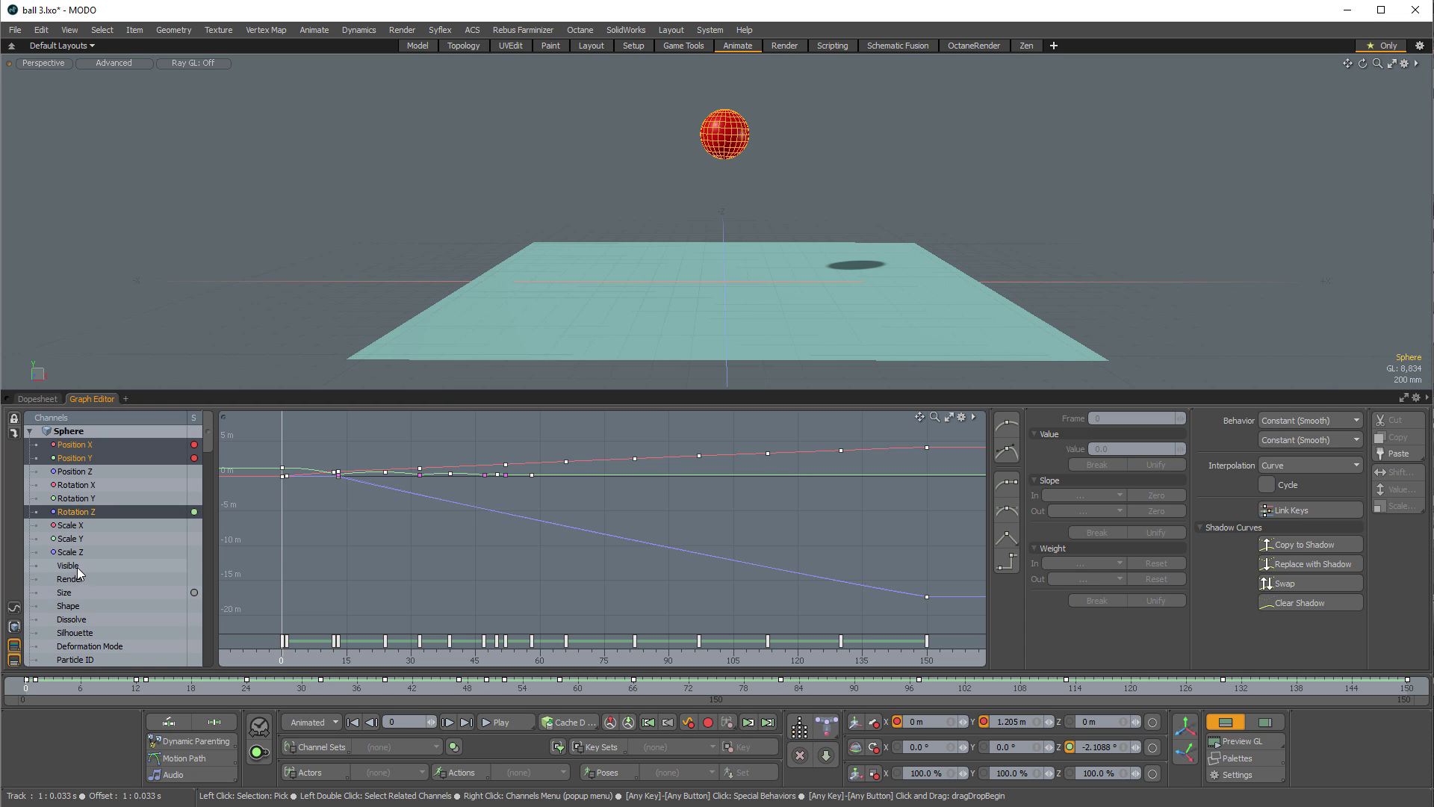
Step: Select the Visible channel, toggle the transform-only channel filter on and off, and restore the previous channel selection
left_click(78, 567)
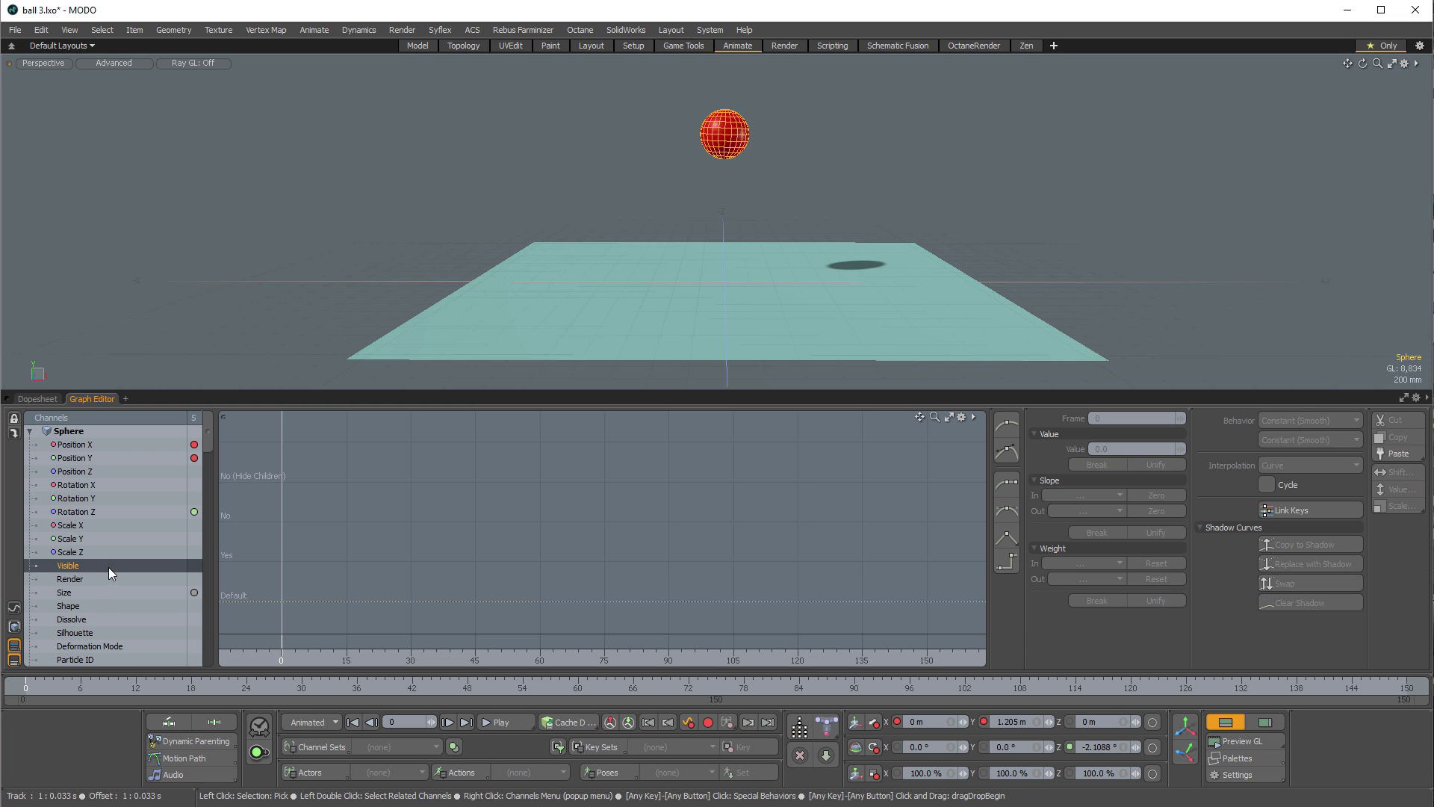
left_click(14, 661)
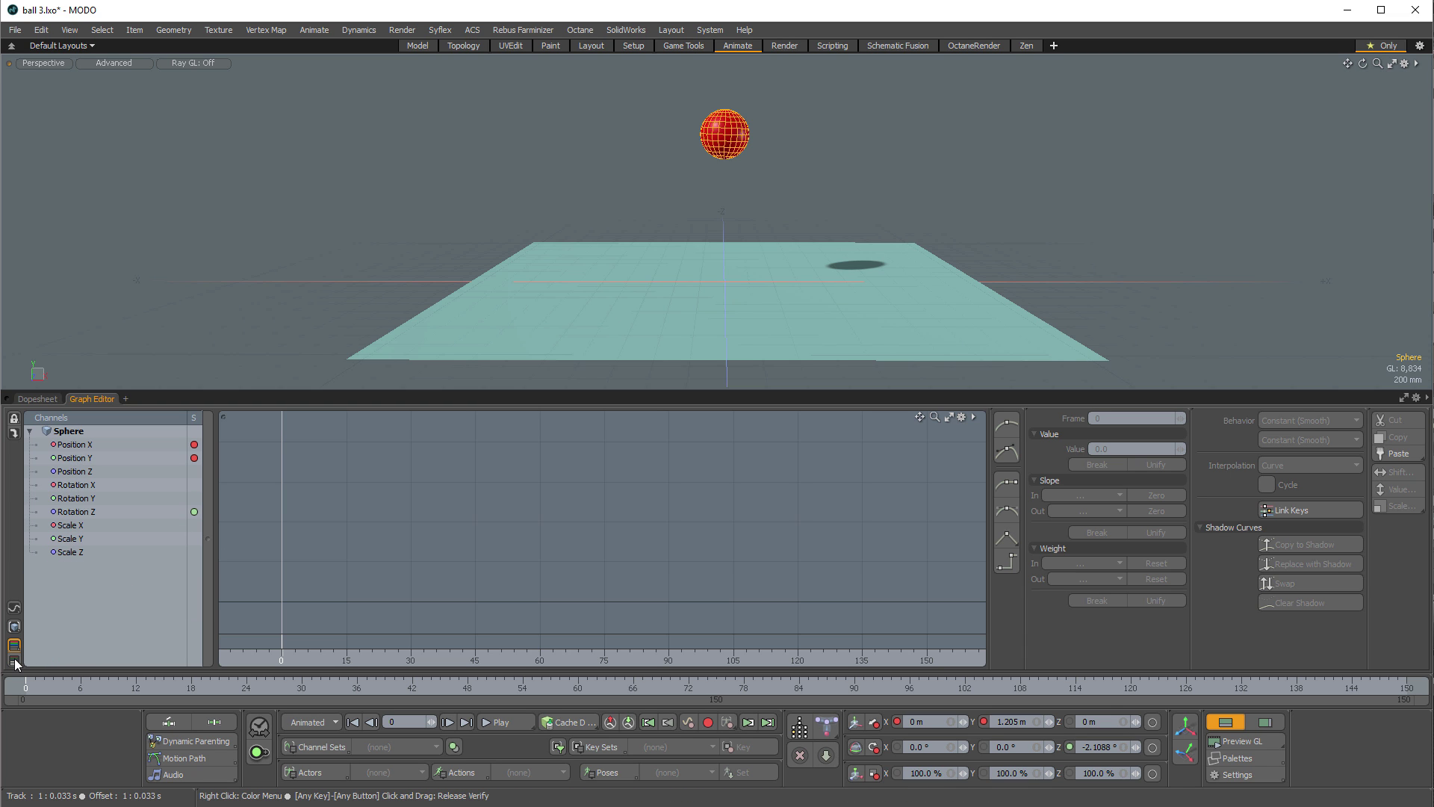
left_click(14, 660)
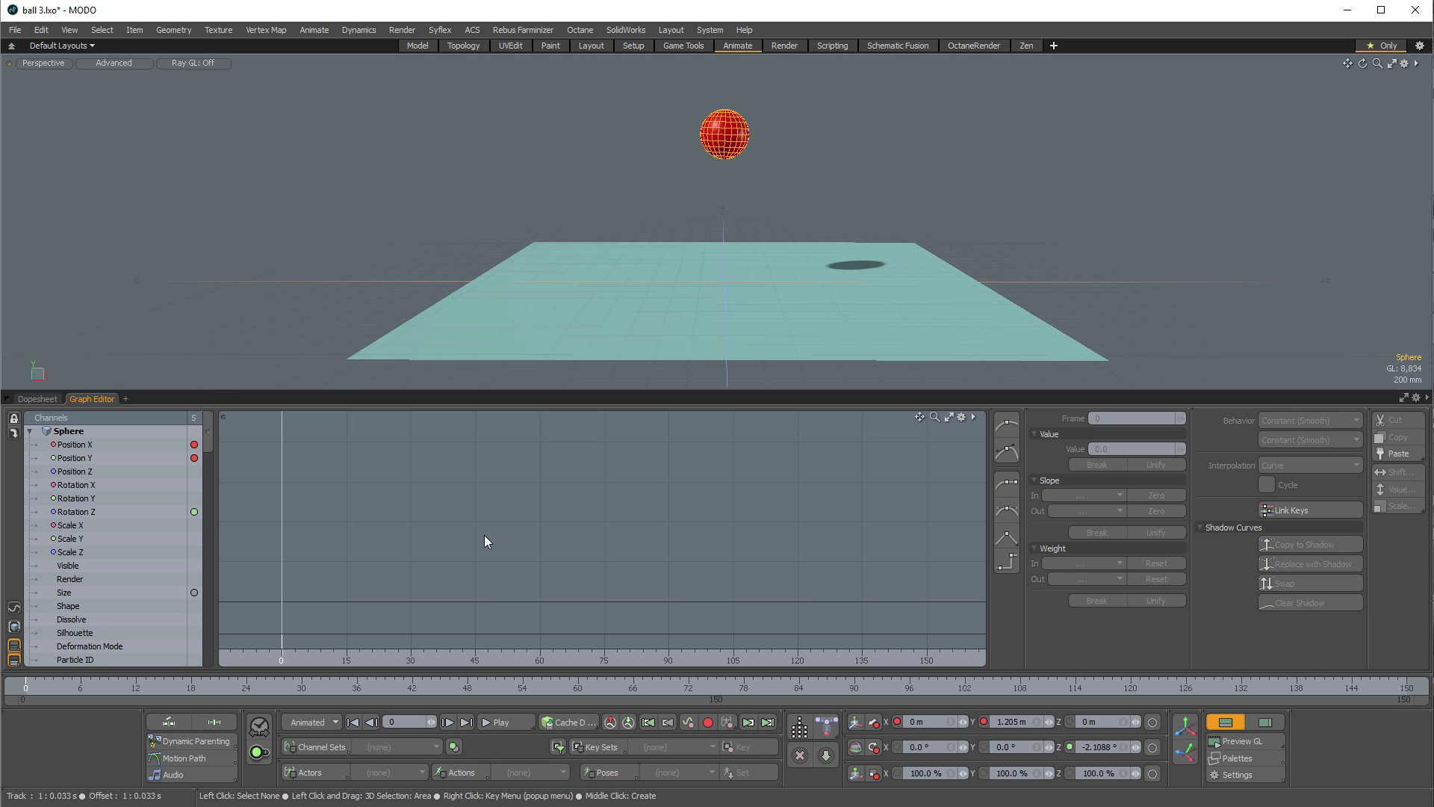
key("ctrl+z")
Step: Expand the timeline's key tracks and select all keys of Position X, Position Y and Rotation Z
left_click_drag(509, 570, 546, 596, "ctrl+alt")
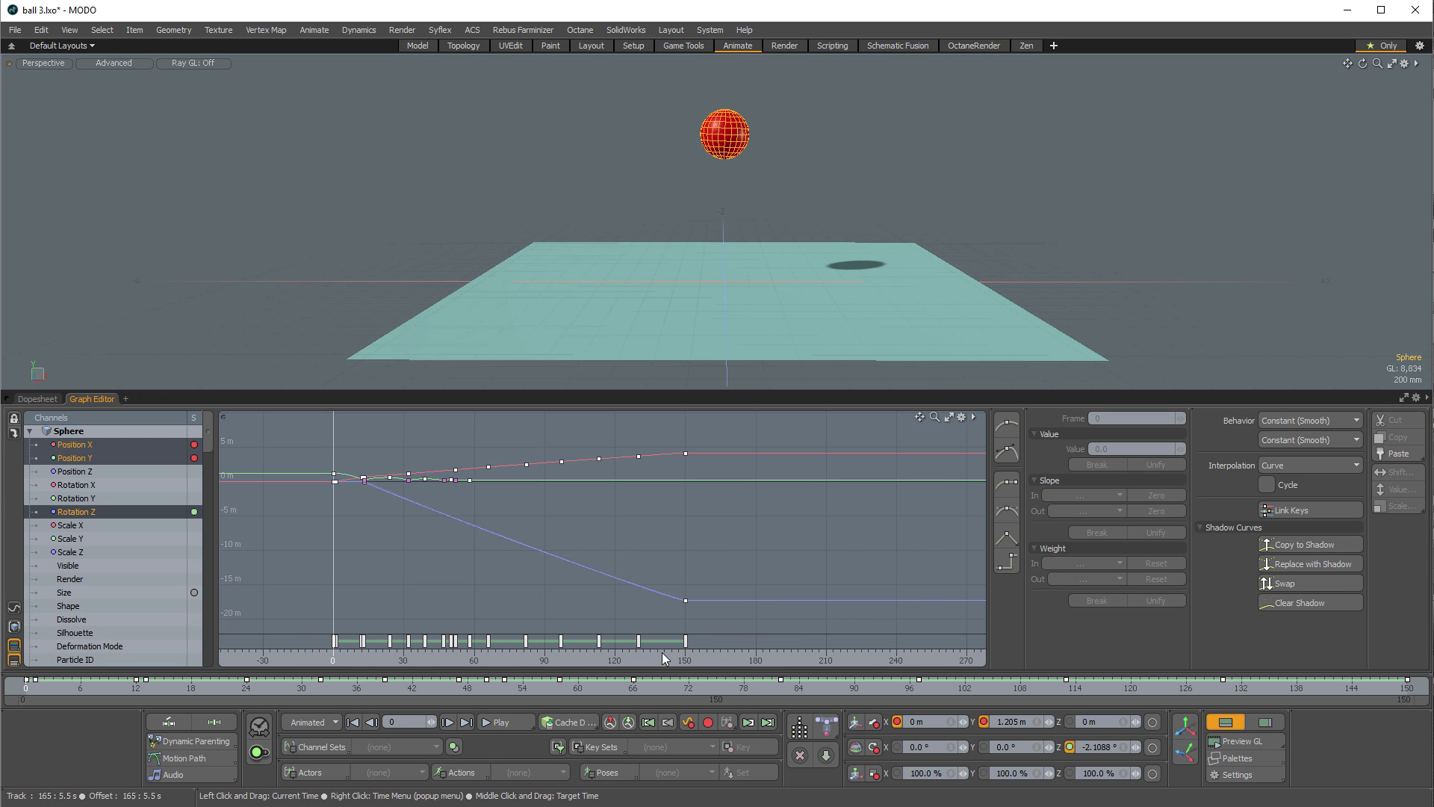
left_click_drag(755, 670, 761, 631)
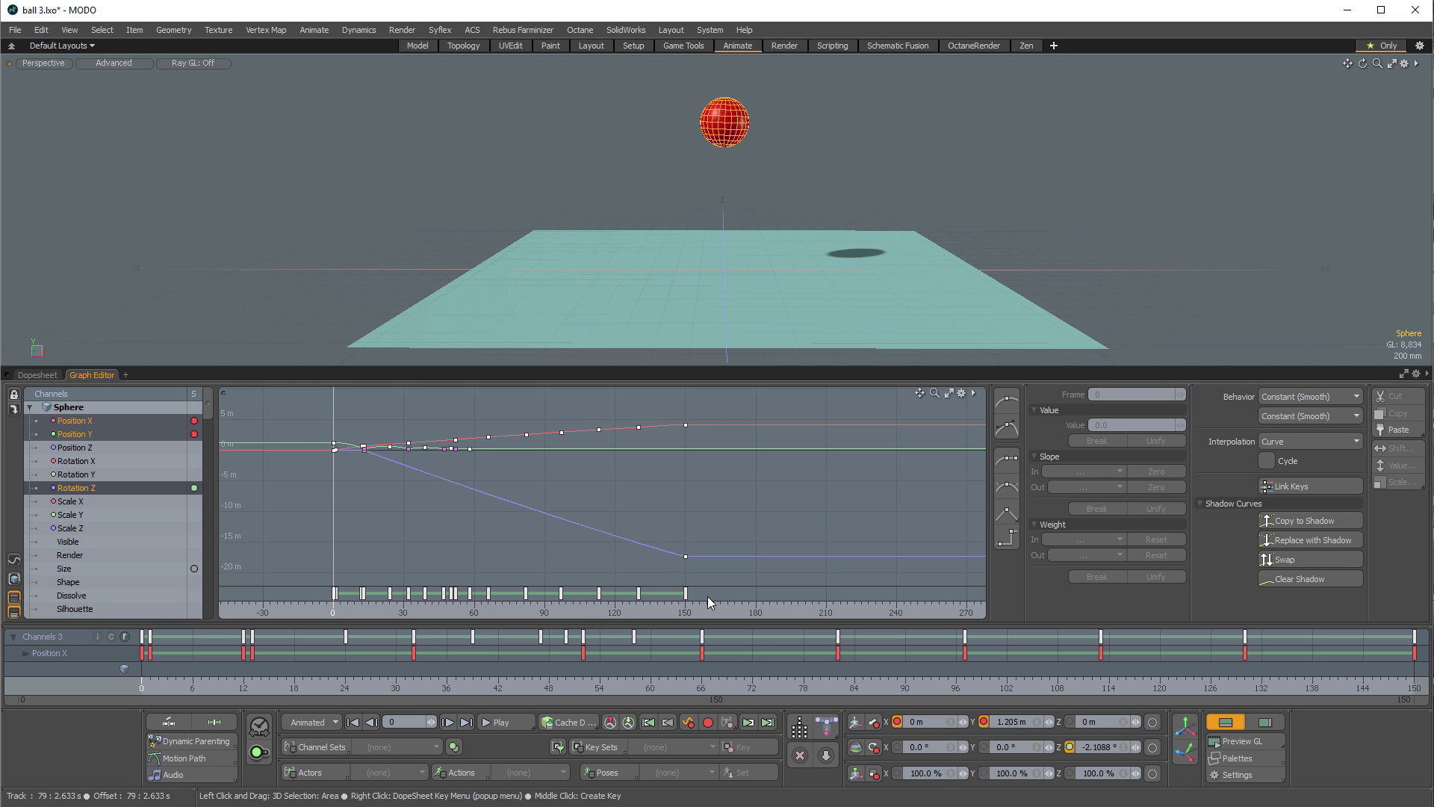
left_click_drag(725, 602, 327, 597)
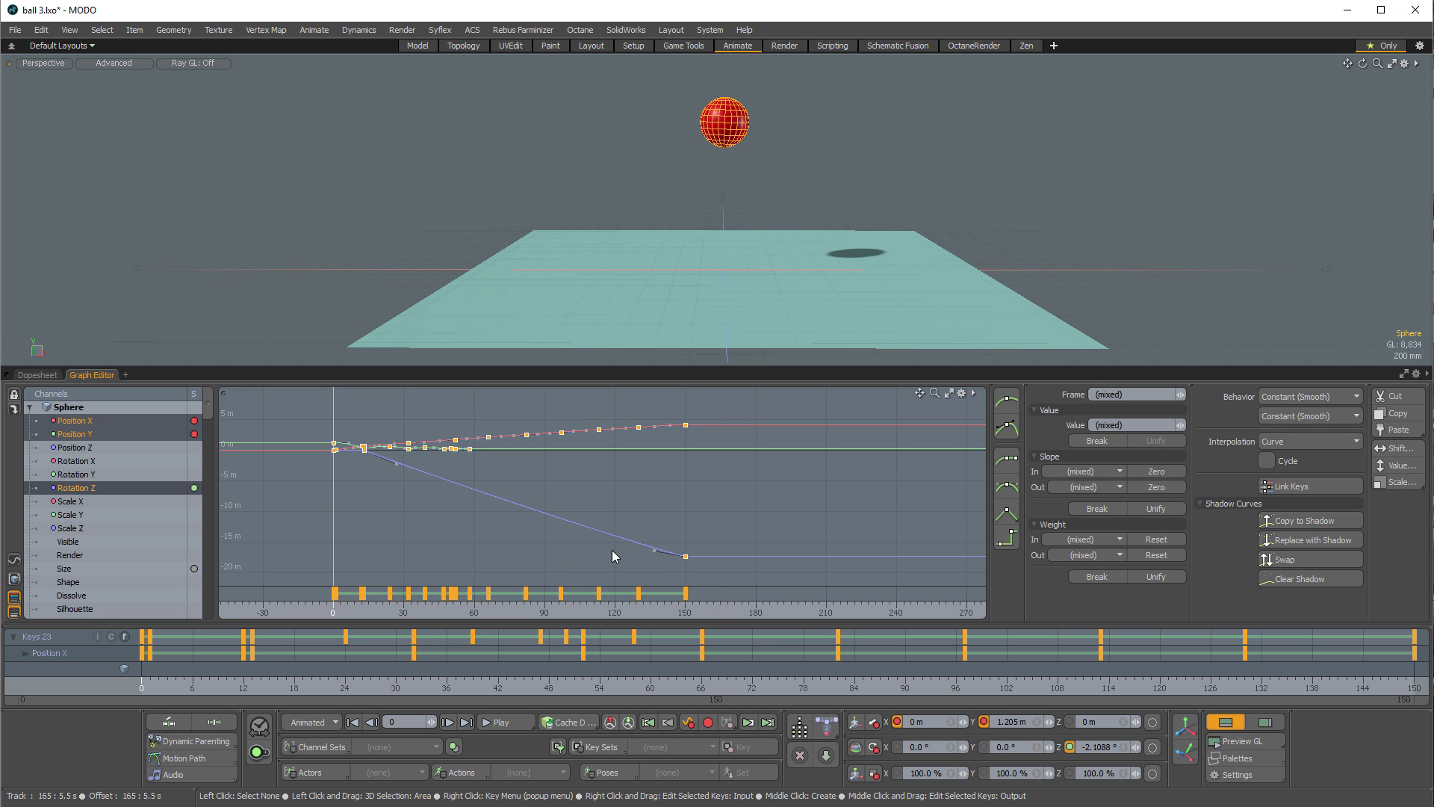
Step: Undo a trial move of the selected keys and clear the shadow curves of their channels
right_click_drag(636, 507, 777, 528)
key("ctrl+z")
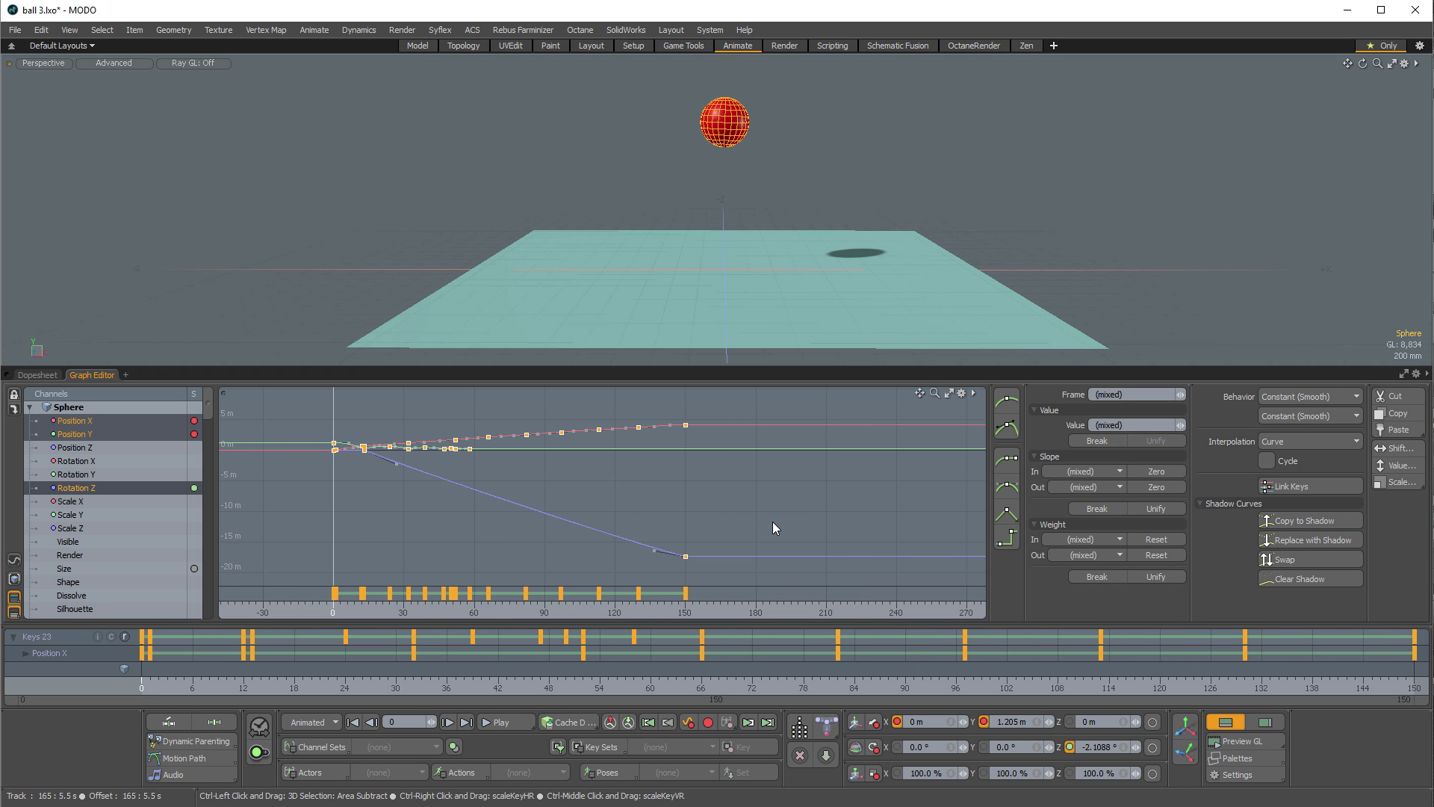
left_click(1307, 579)
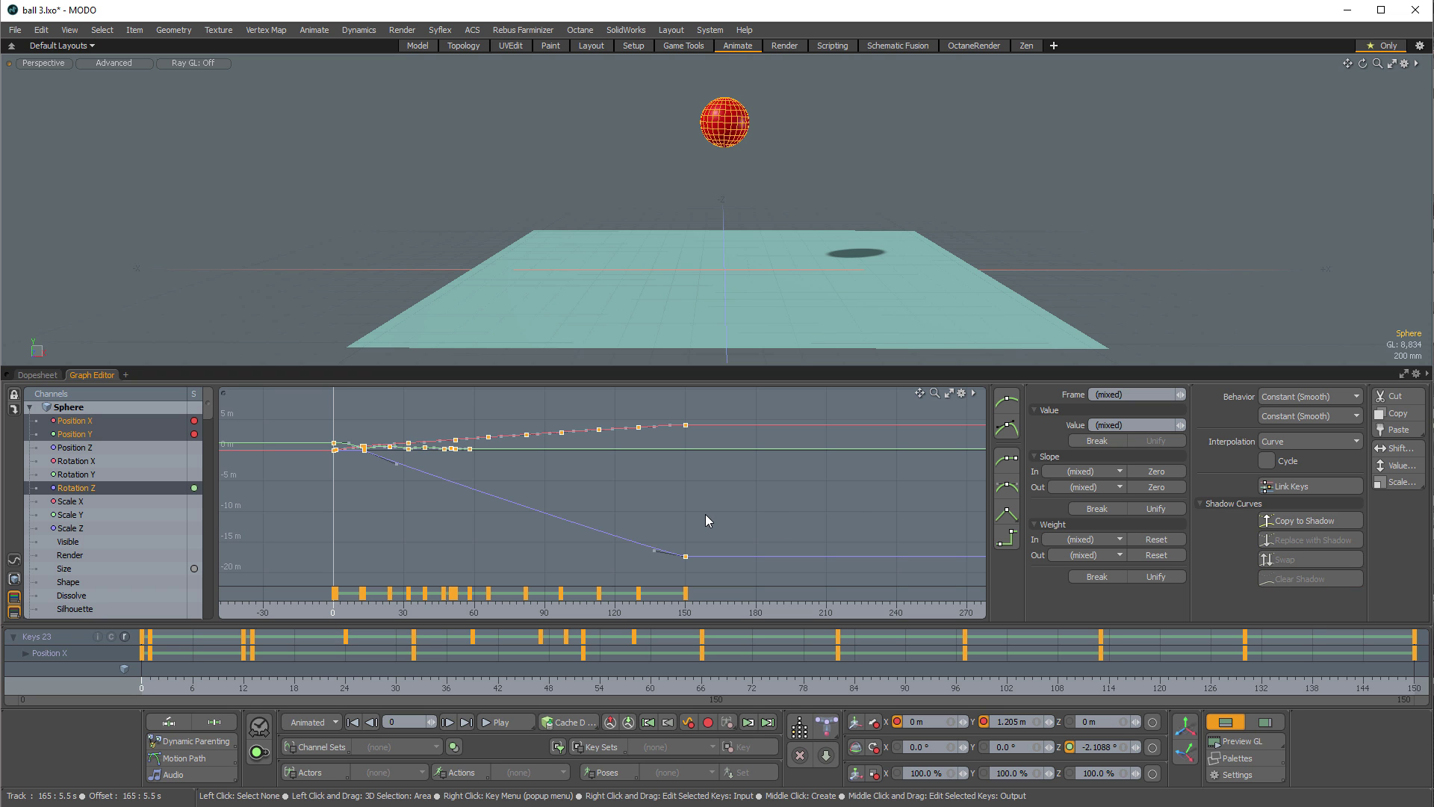
middle_click_drag(705, 514, 748, 490)
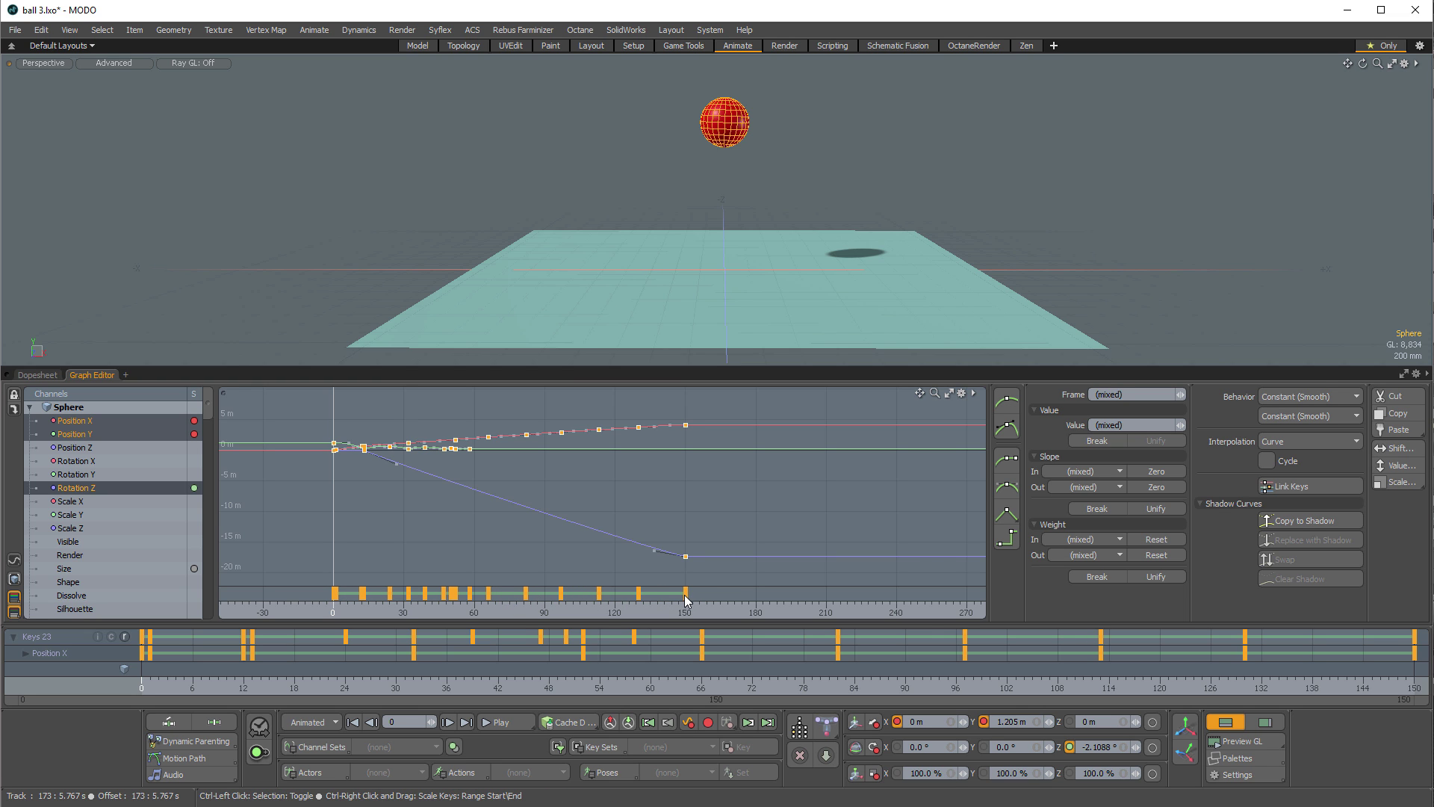
Step: Scale the selected key range from its end so the last key lands on frame 120
right_click_drag(686, 598, 620, 601, "ctrl")
left_click_drag(601, 560, 741, 540, "ctrl+alt")
right_click_drag(816, 594, 734, 598, "ctrl")
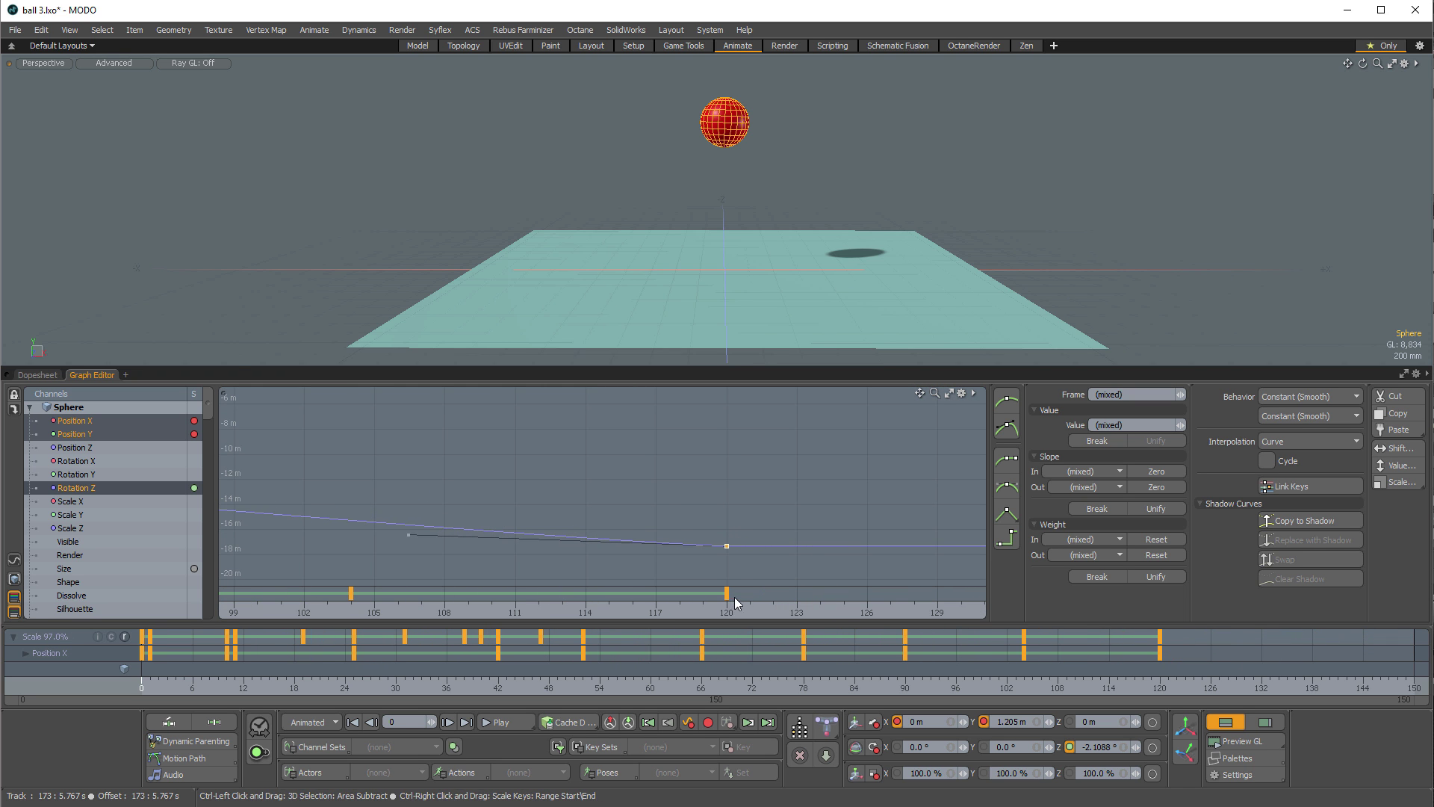
left_click_drag(734, 598, 610, 509, "ctrl+alt")
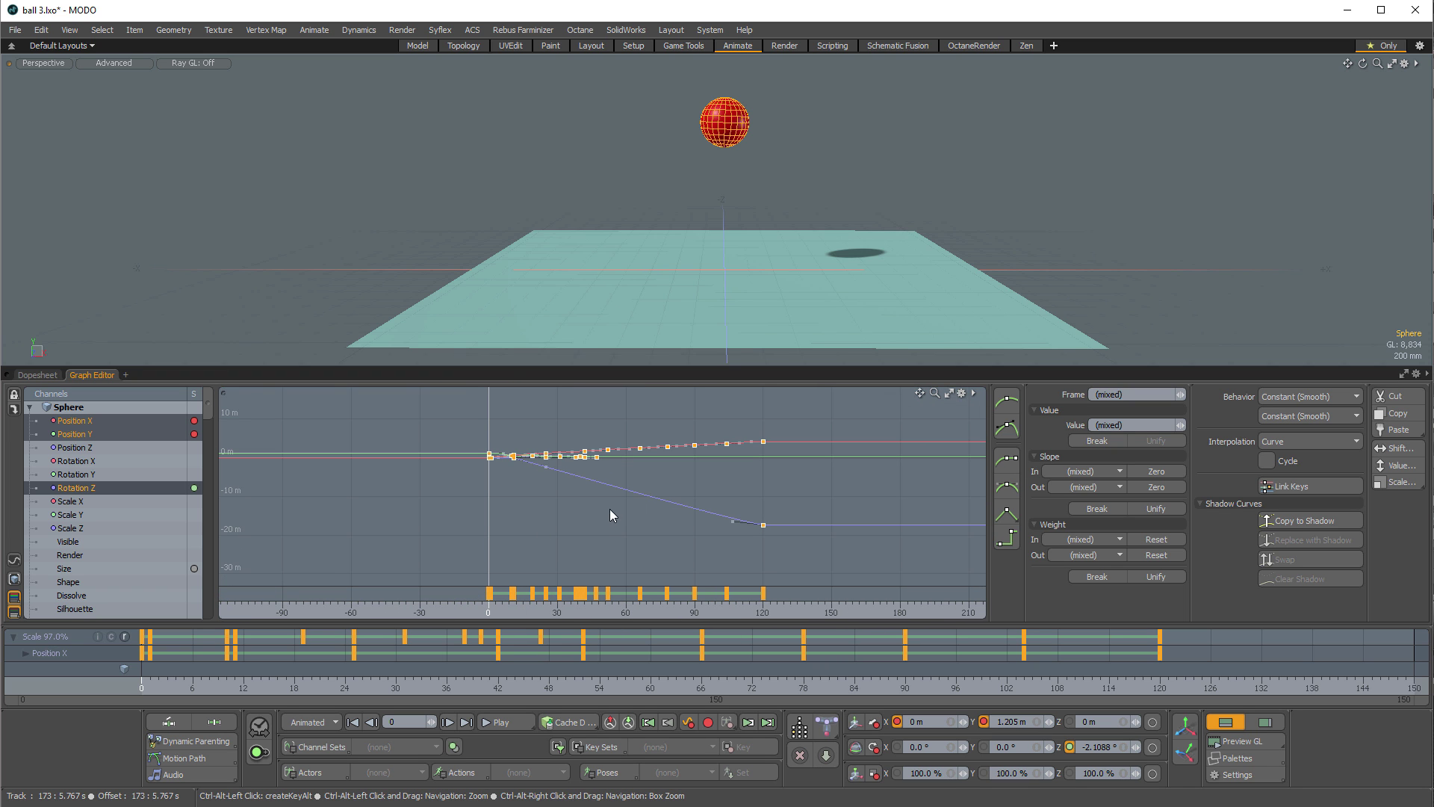
Step: Try scaling the key range from its start to about frame 43, and undo all the range scaling
right_click_drag(486, 593, 587, 594, "ctrl")
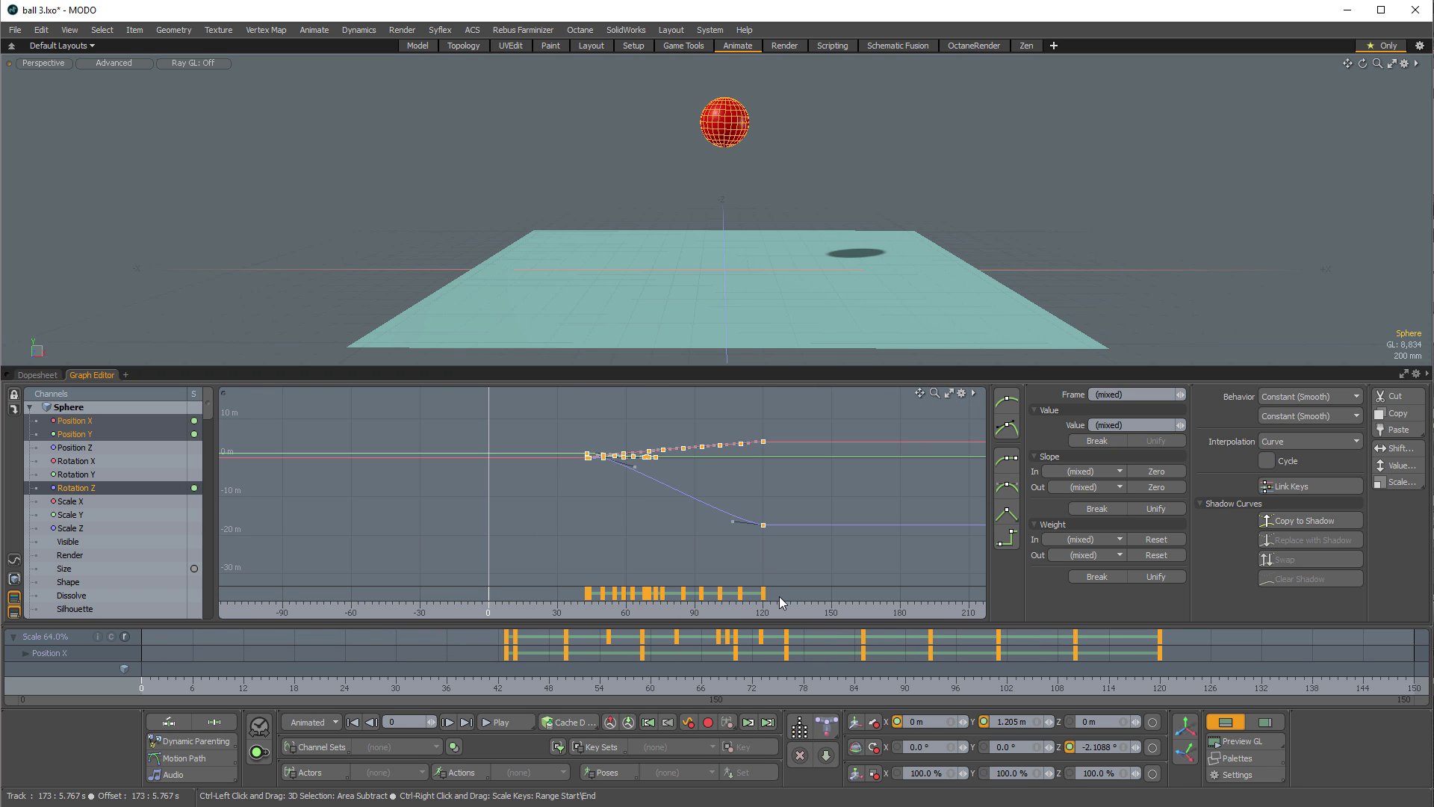
mouse_move(779, 596)
right_mouse_down("ctrl")
mouse_move(792, 604)
mouse_move(684, 597)
mouse_move(756, 598)
right_mouse_up("ctrl")
key("ctrl+z")
key("ctrl+z")
key("ctrl+z")
key("ctrl+z")
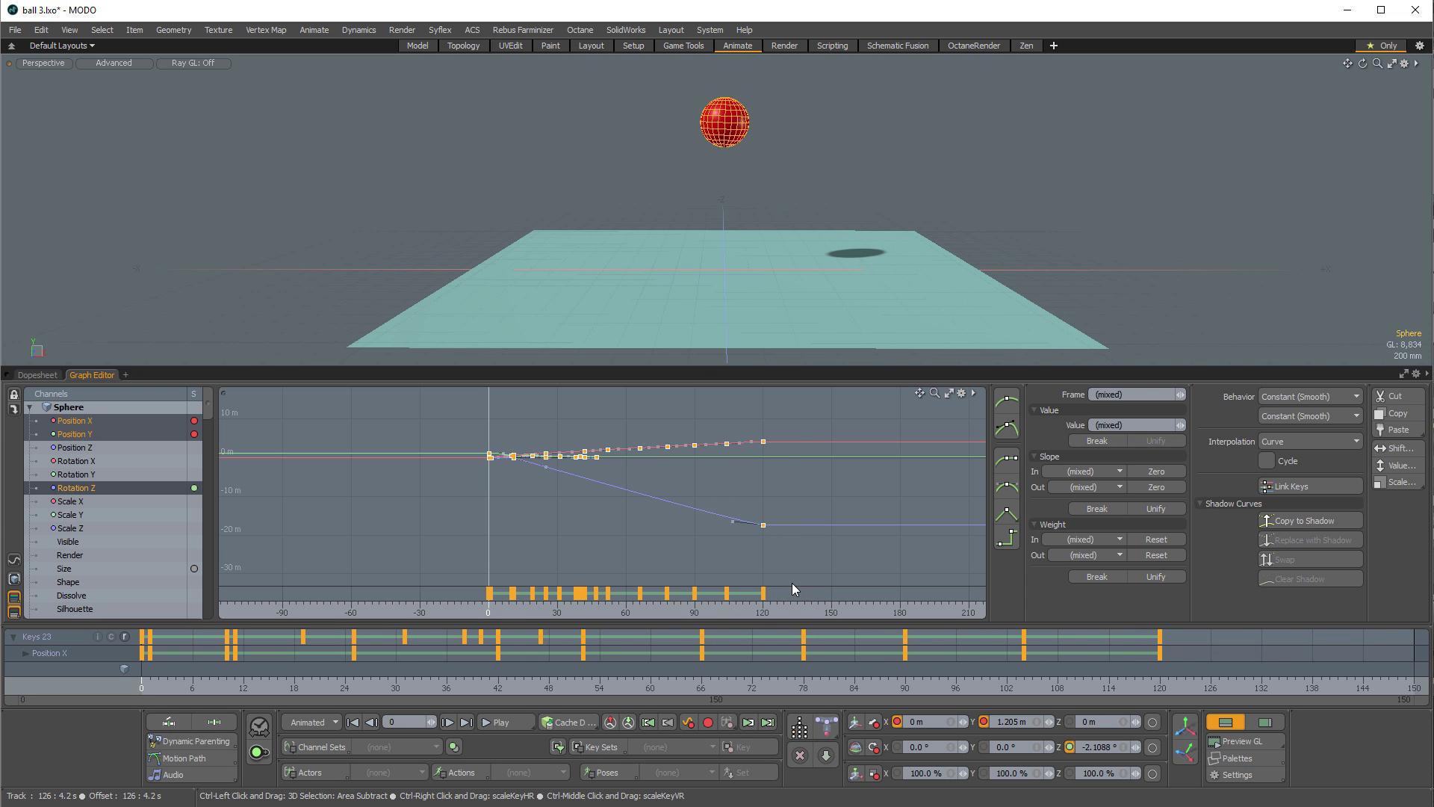
key("ctrl+z")
key("ctrl+z")
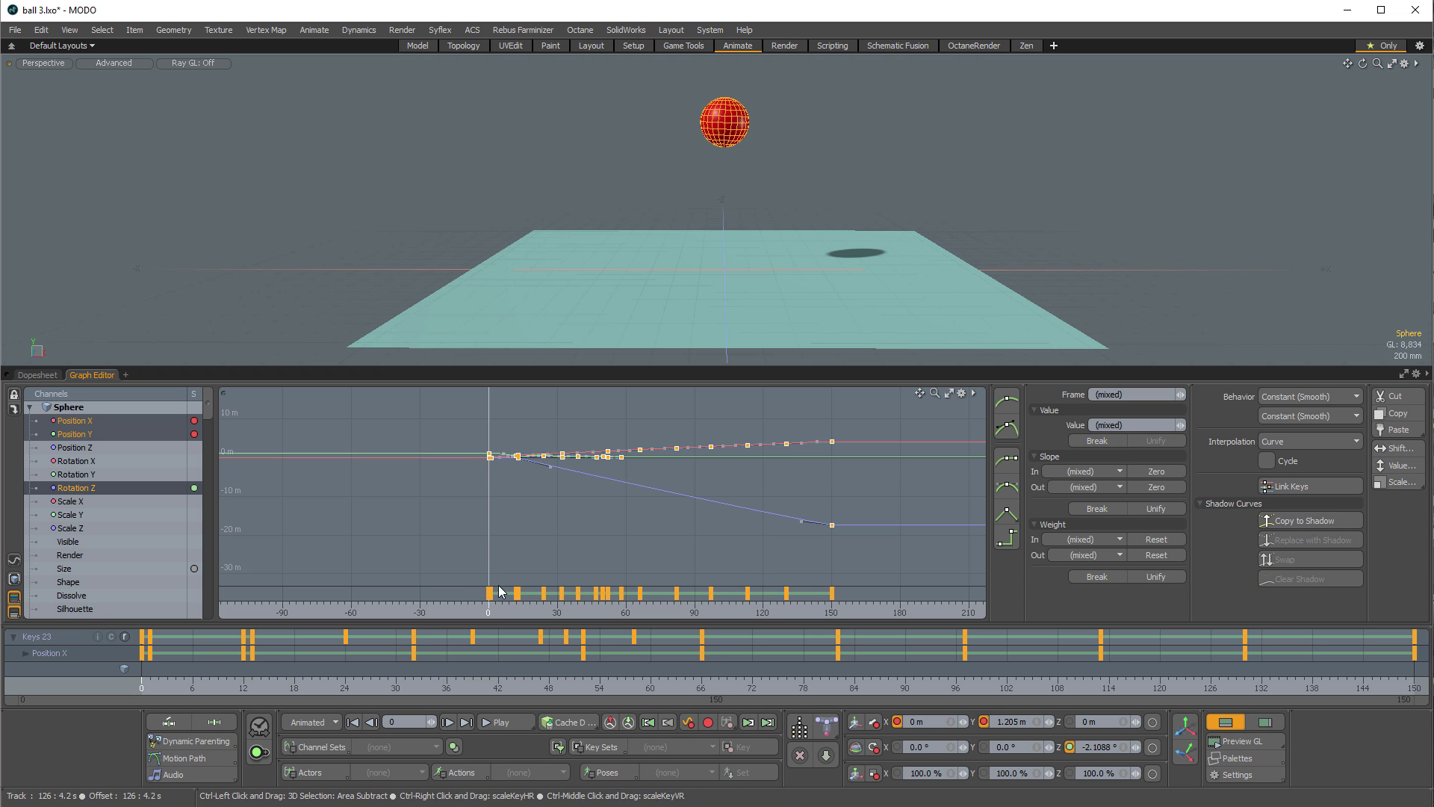
Step: Try mouse-centered scaling of the selected keys, stretching the last key to about frame 200, and undo the scaling
mouse_move(500, 591)
right_mouse_down("ctrl")
mouse_move(545, 594)
mouse_move(489, 595)
right_mouse_up("ctrl")
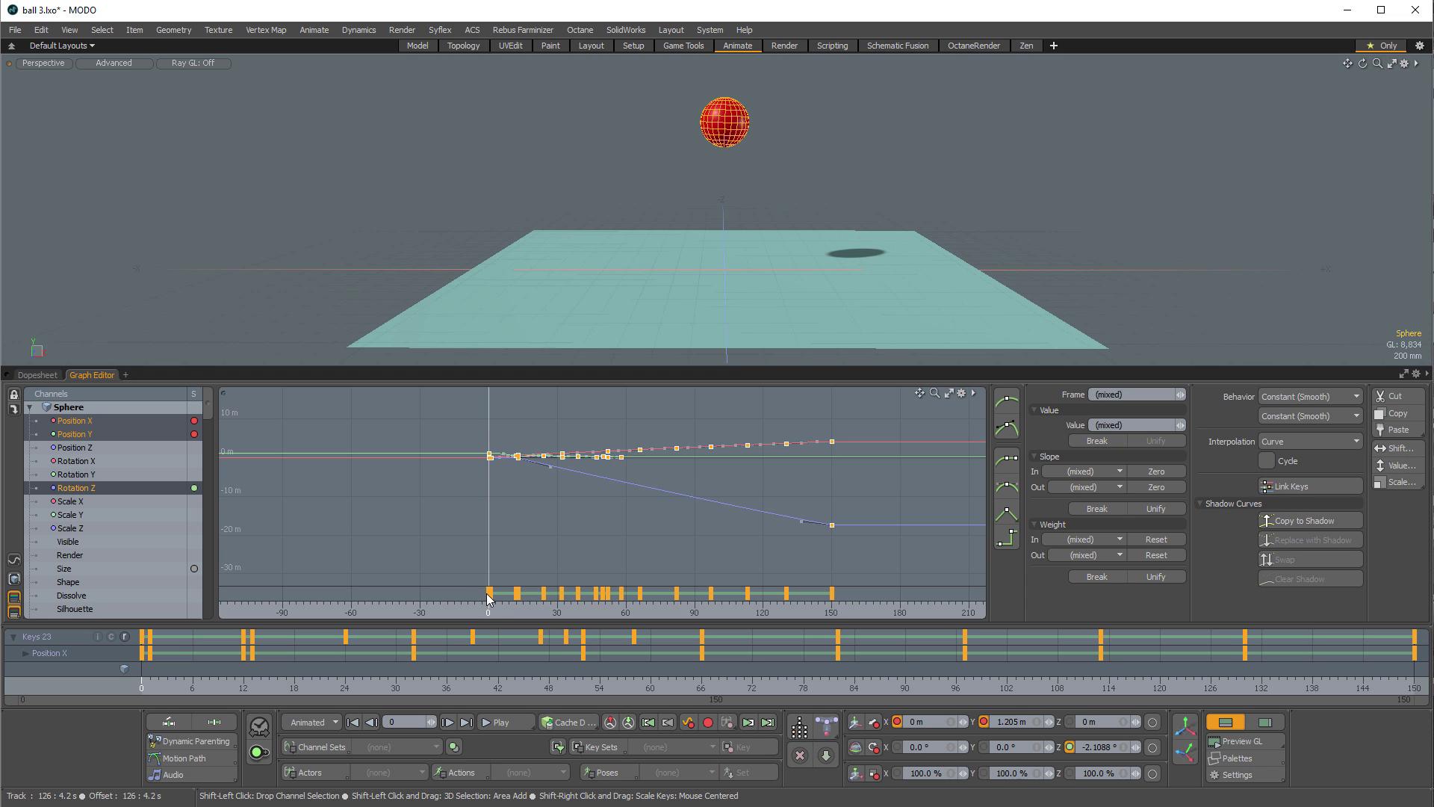
mouse_move(491, 596)
right_mouse_down("ctrl")
mouse_move(691, 597)
mouse_move(614, 598)
right_mouse_up("ctrl")
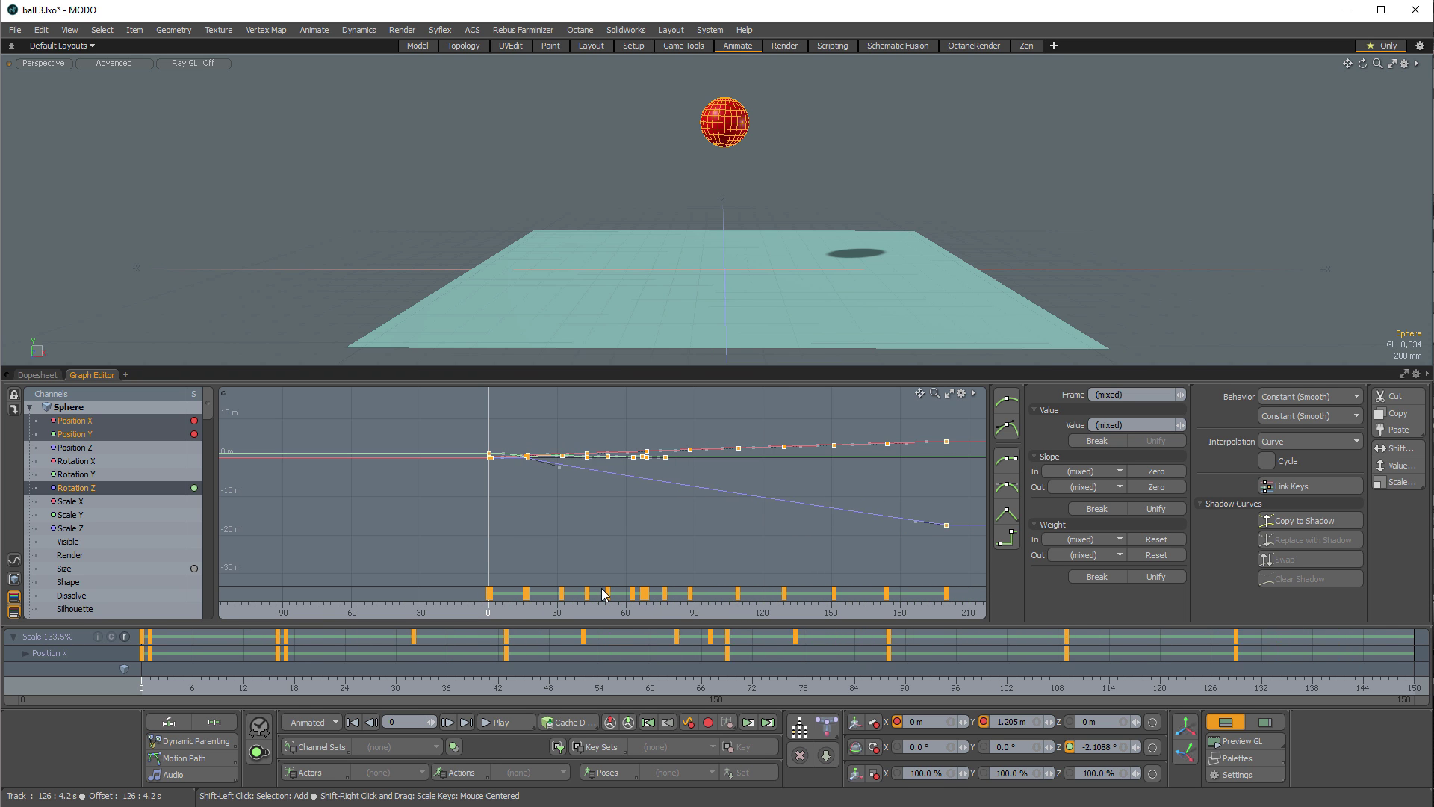
key("ctrl+z")
right_click_drag(835, 615, 917, 605, "shift")
key("ctrl+z")
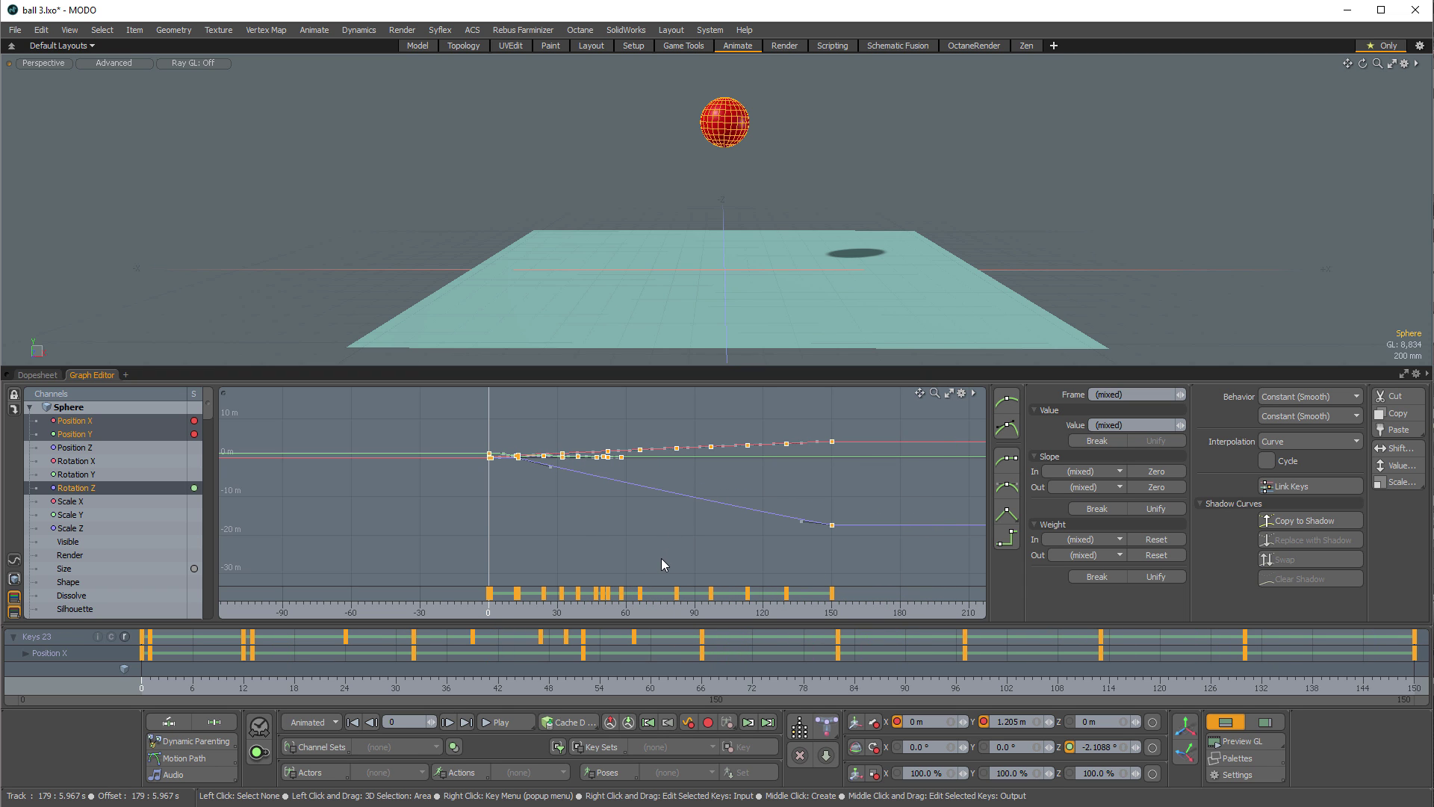
Step: Show only the Position Y curve and scale its four peak keys vertically, bringing the first key to about 1.187 m
left_click(104, 434)
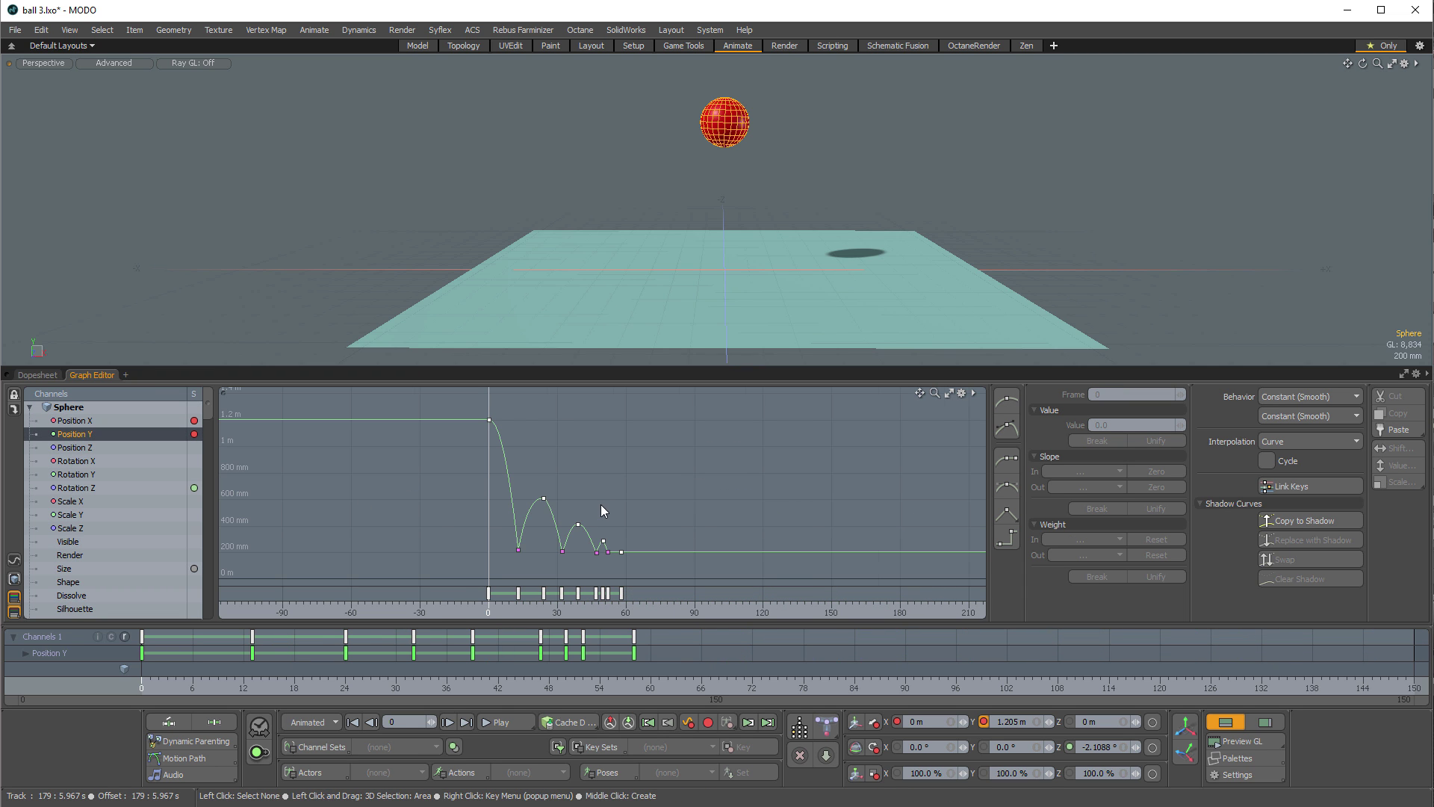
key("a")
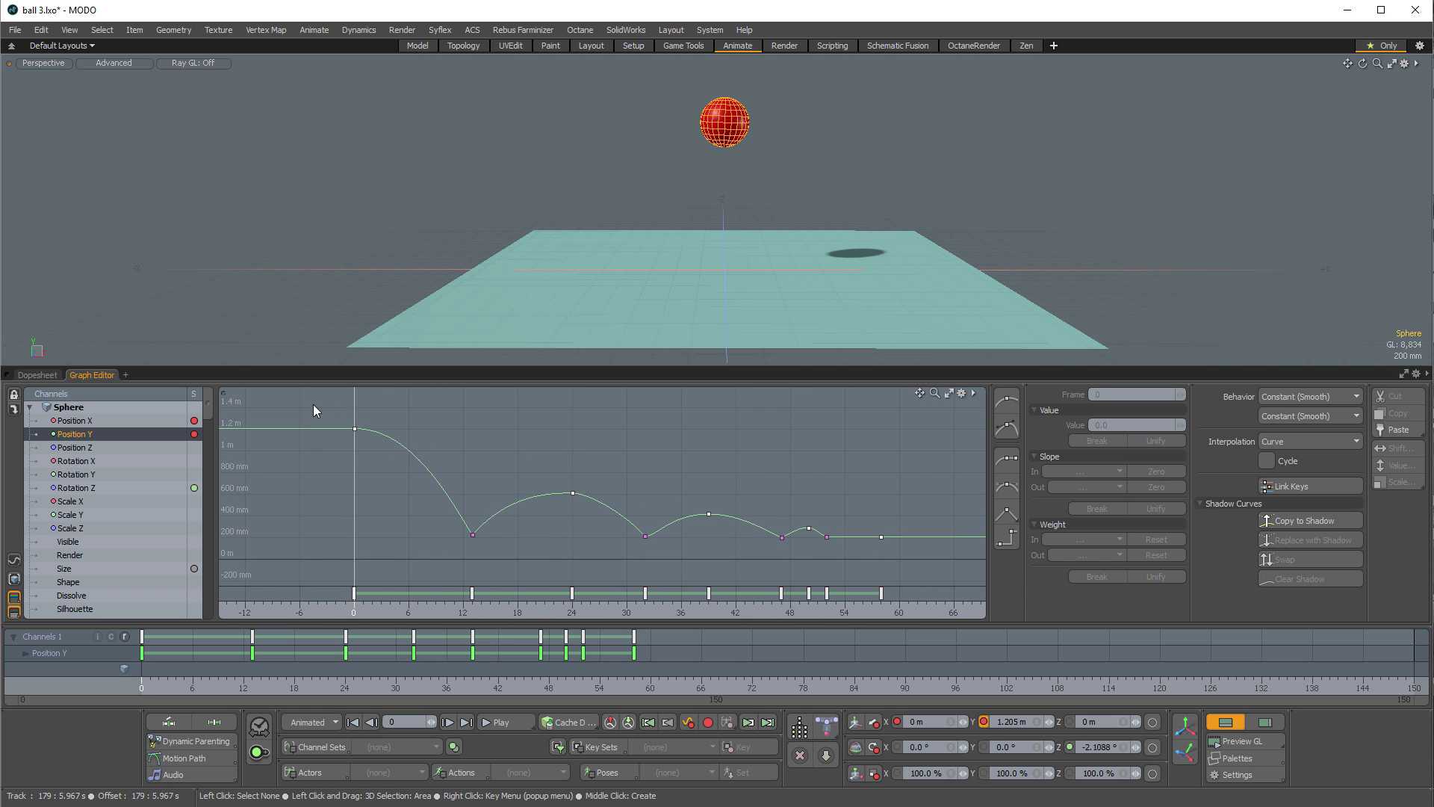
left_click_drag(312, 405, 824, 510)
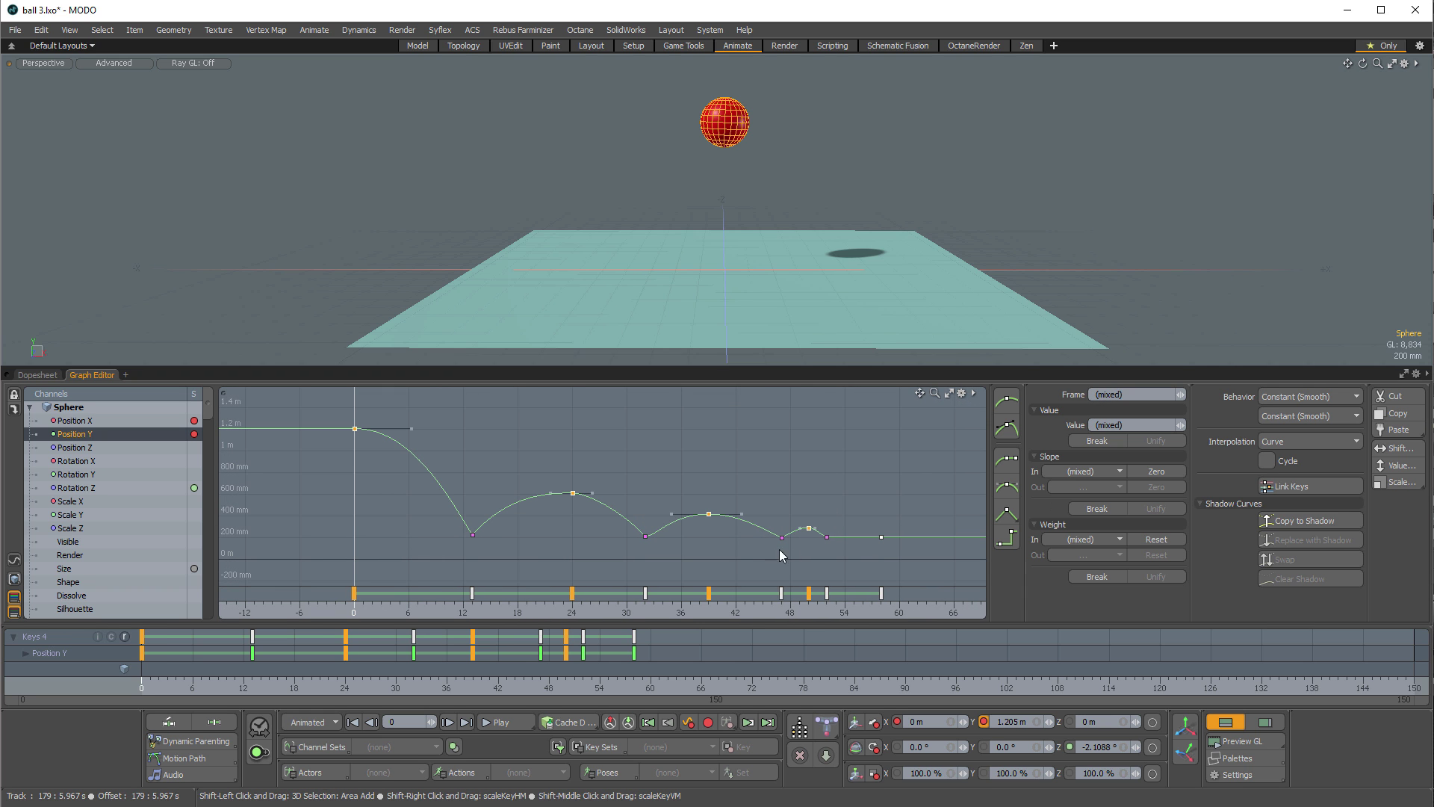
middle_click_drag(779, 550, 727, 528)
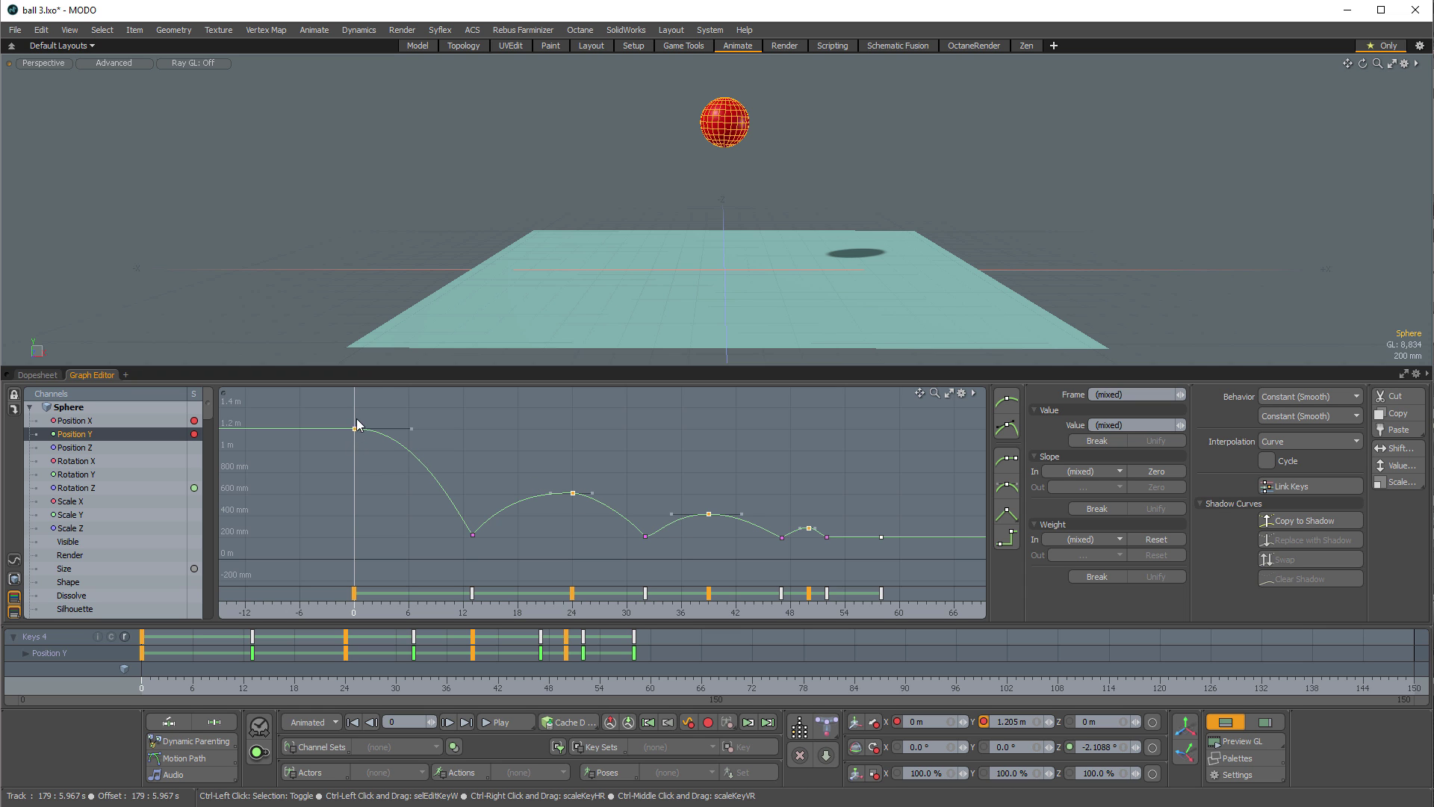
left_click_drag(357, 425, 380, 446)
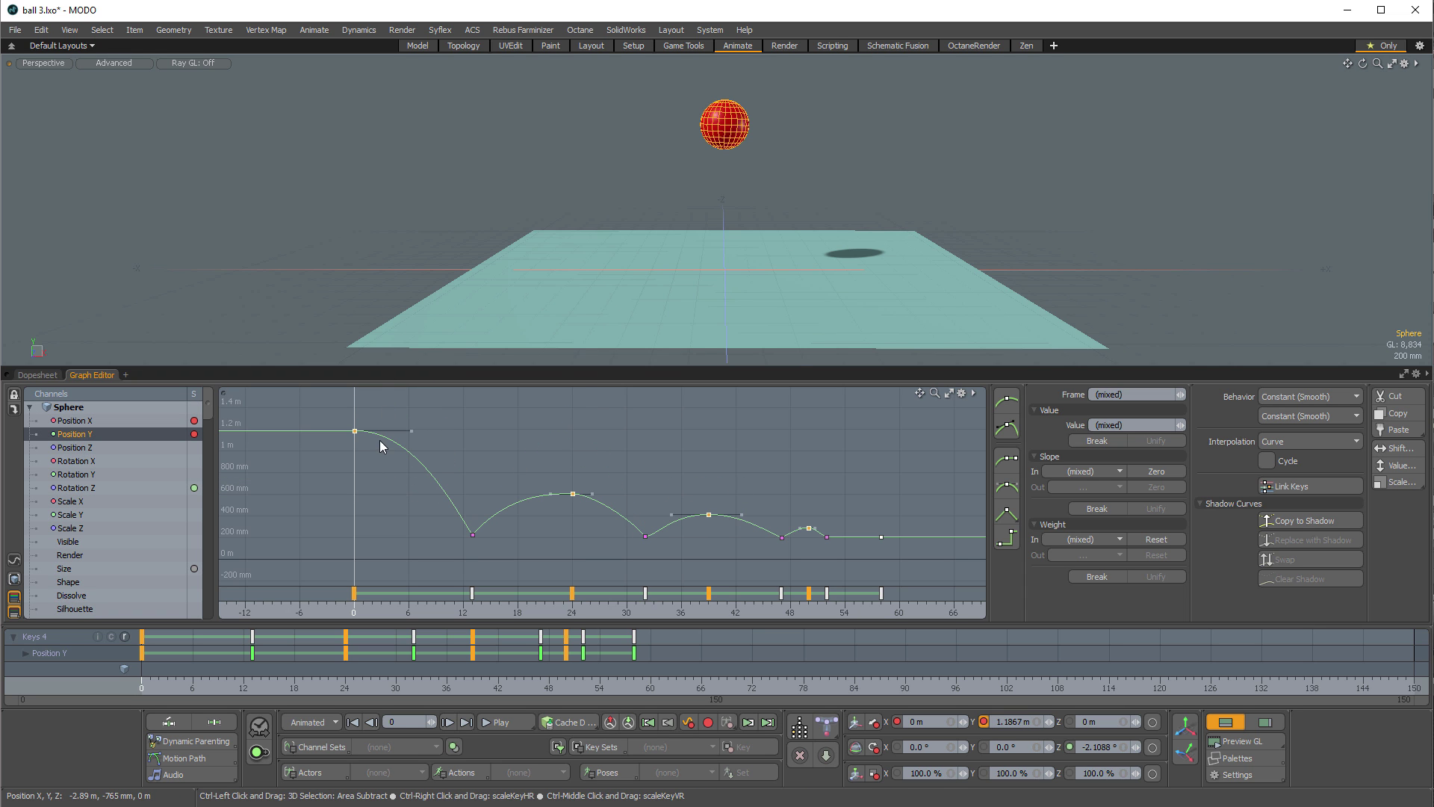
mouse_move(355, 432)
middle_mouse_down("shift")
mouse_move(343, 527)
mouse_move(378, 395)
mouse_move(365, 445)
mouse_move(354, 437)
mouse_move(361, 459)
middle_mouse_up("shift")
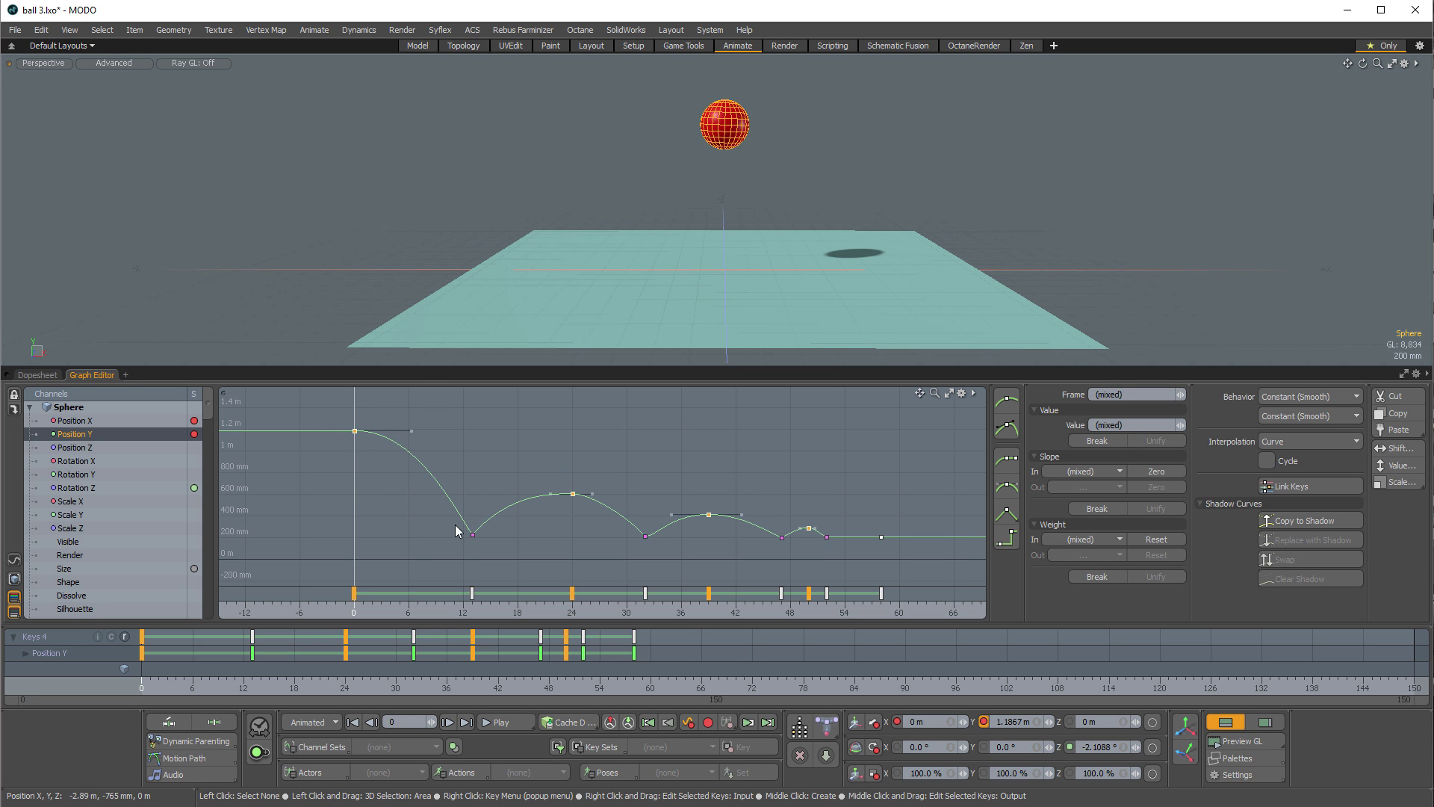
left_click(419, 542)
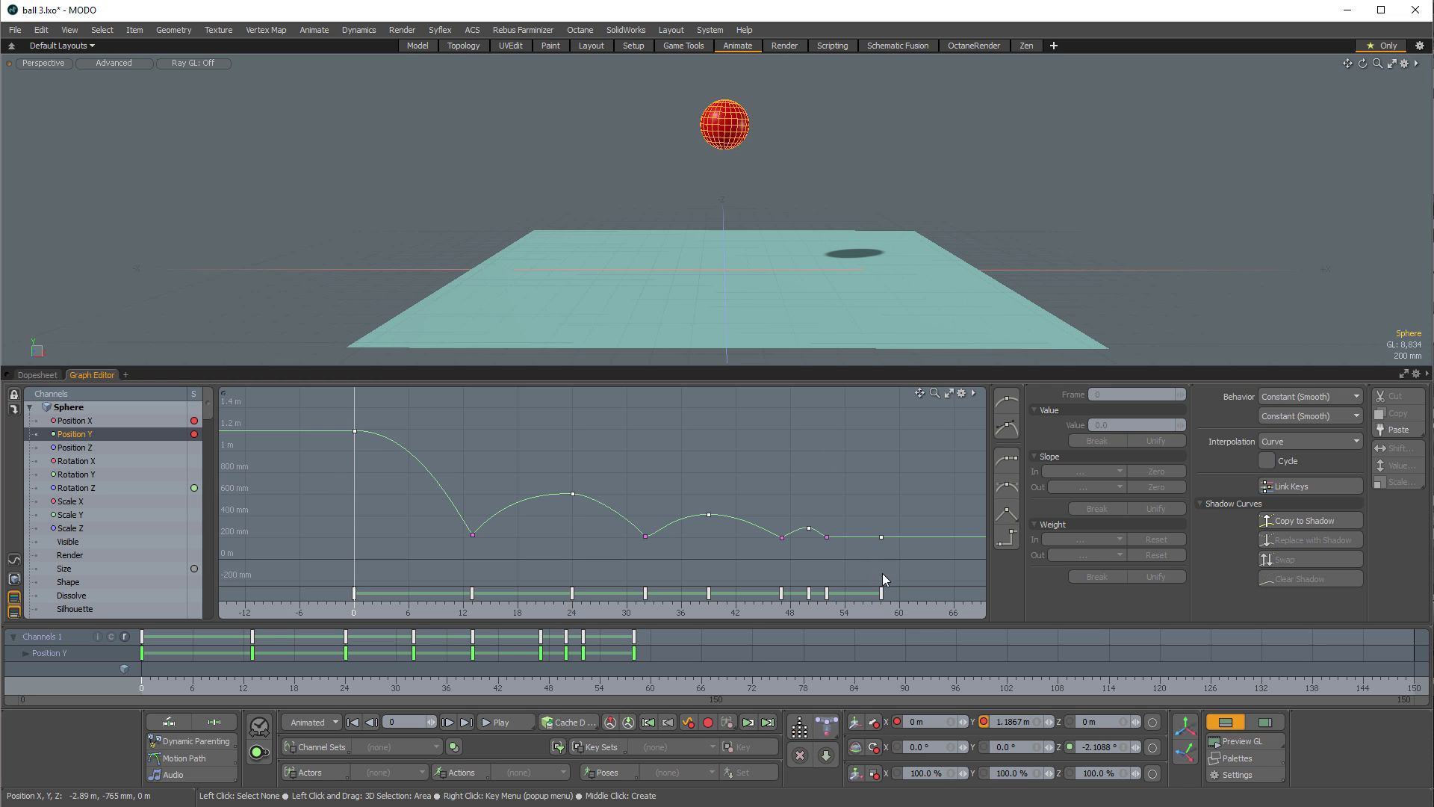
Step: Try shifting the last four Position Y keys by 10 frames with Linked off, and undo the shift
left_click_drag(814, 589, 762, 595)
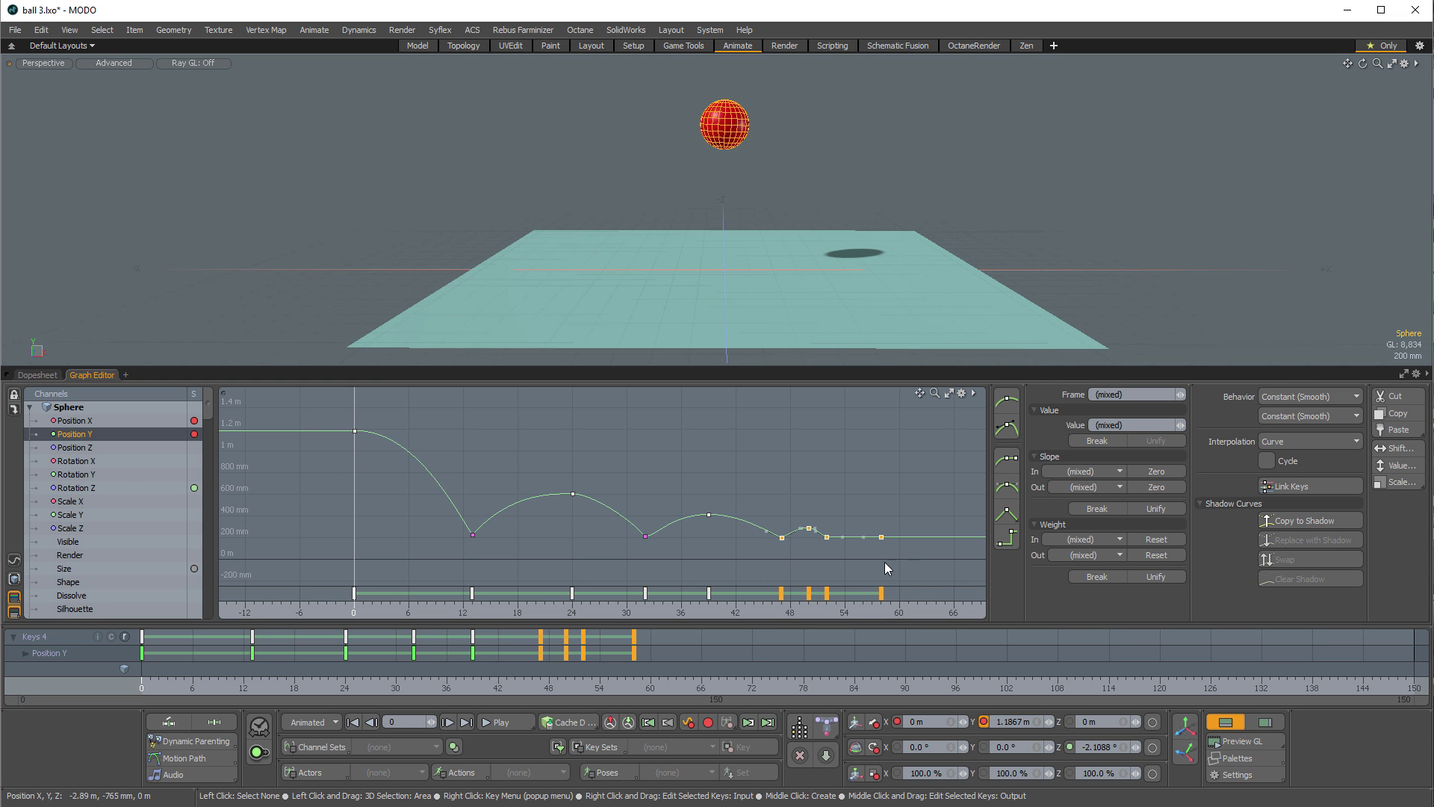
left_click(1400, 467)
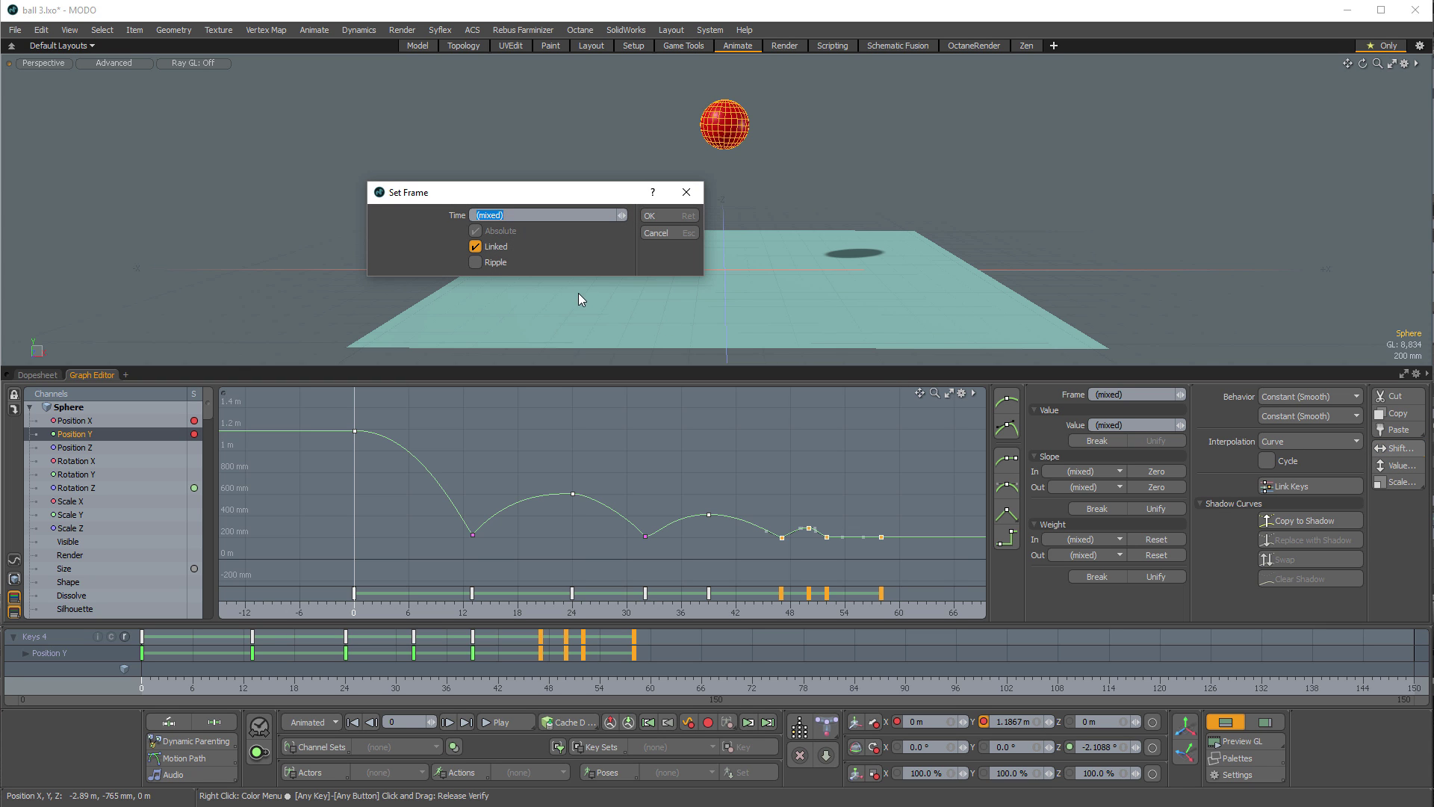
left_click(494, 247)
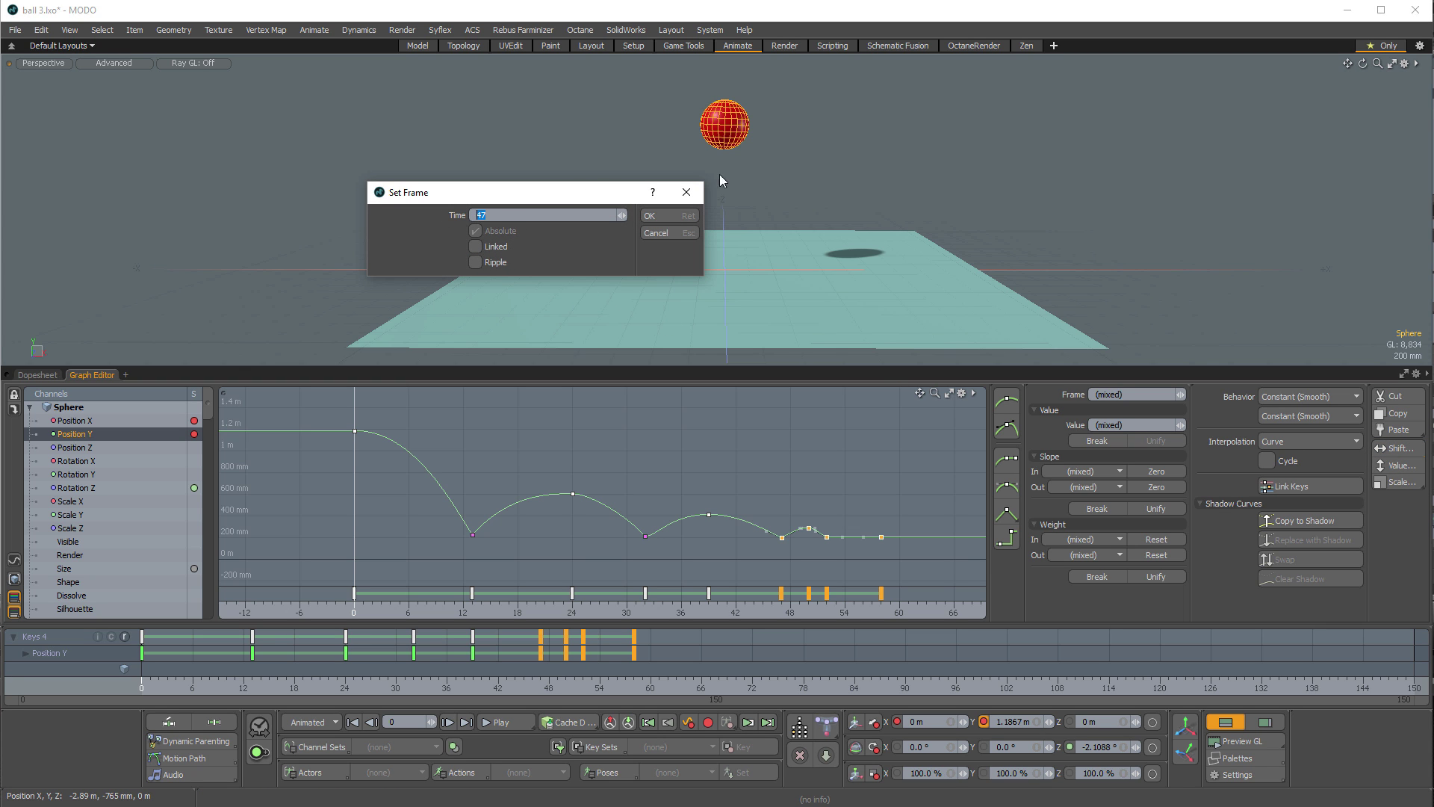
type("10")
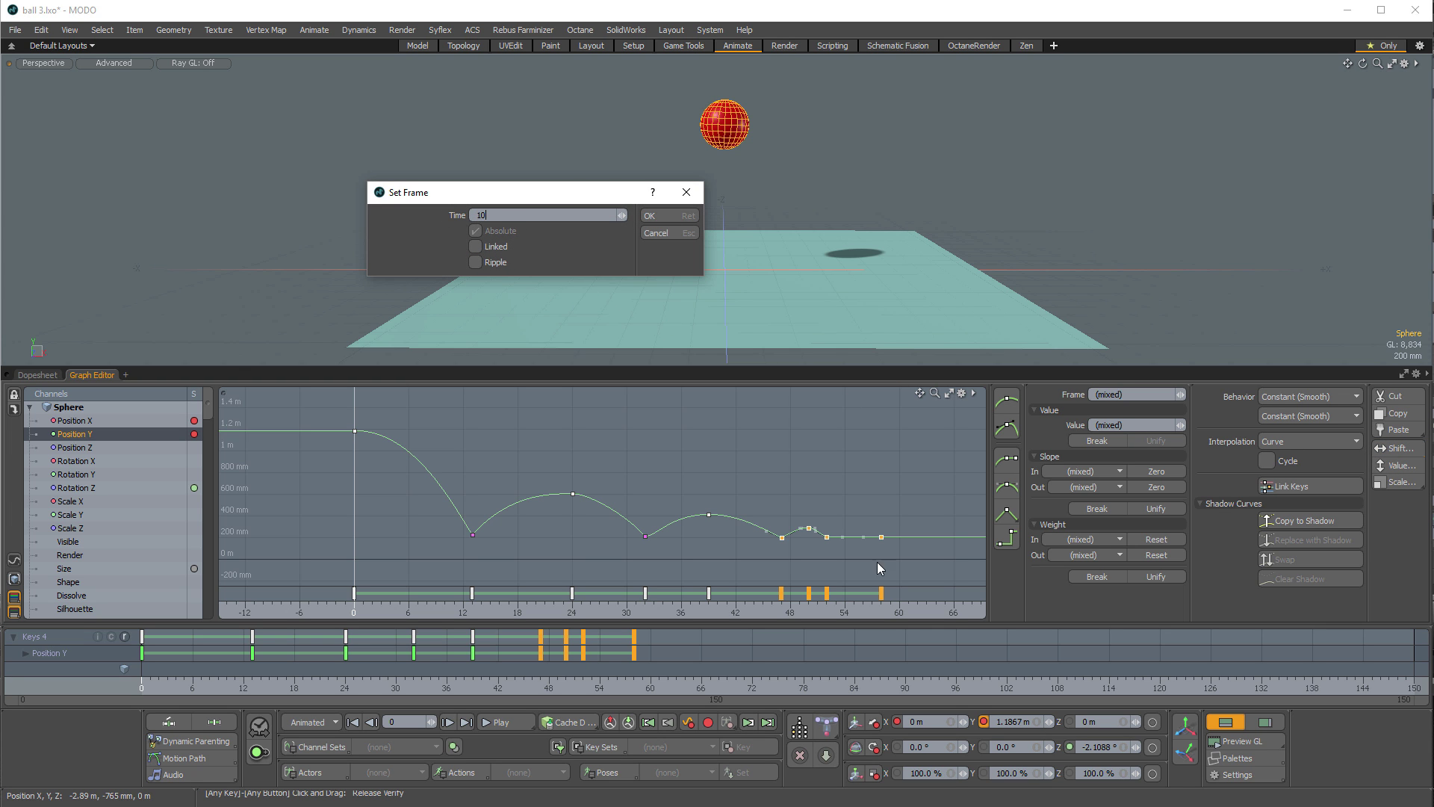
left_click(657, 215)
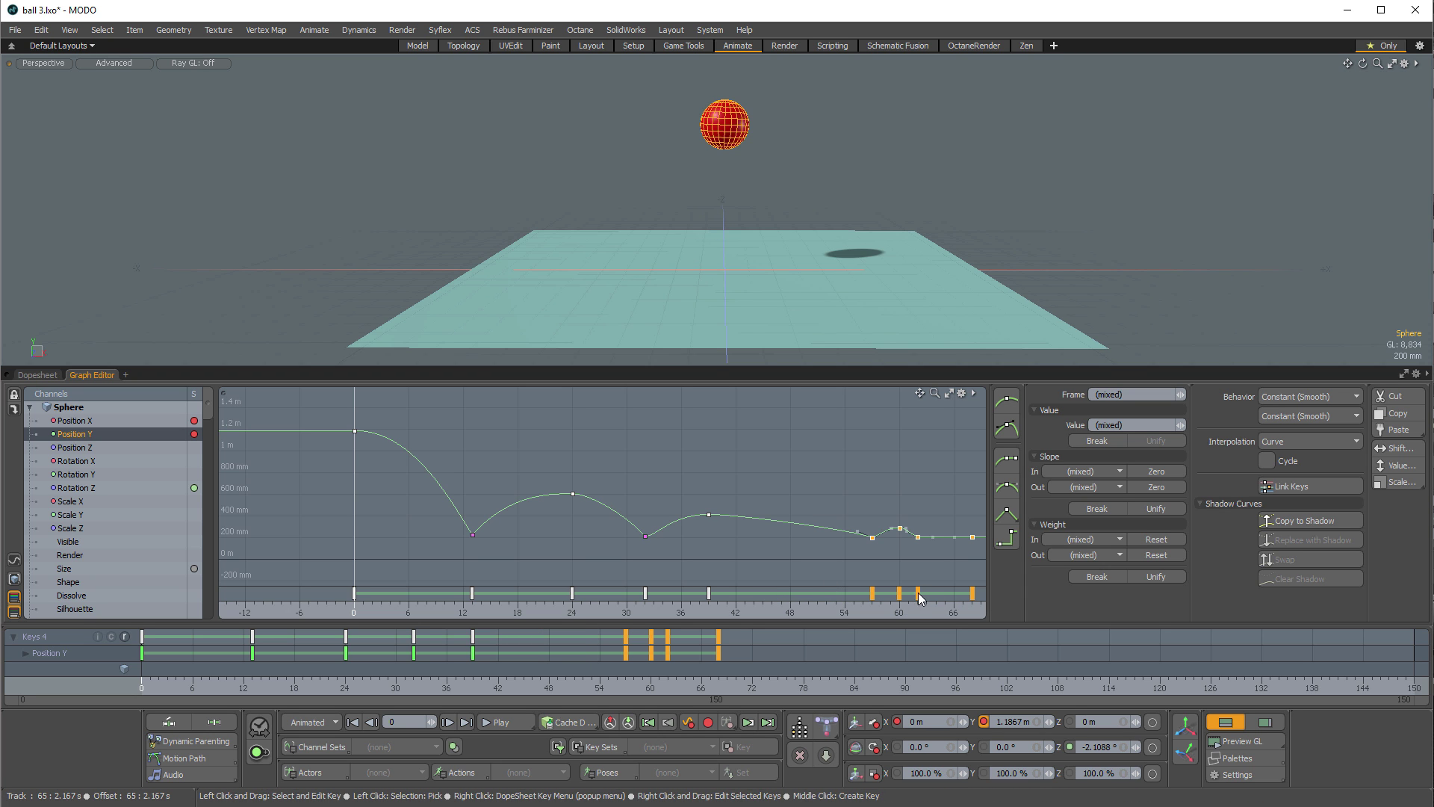
key("ctrl+z")
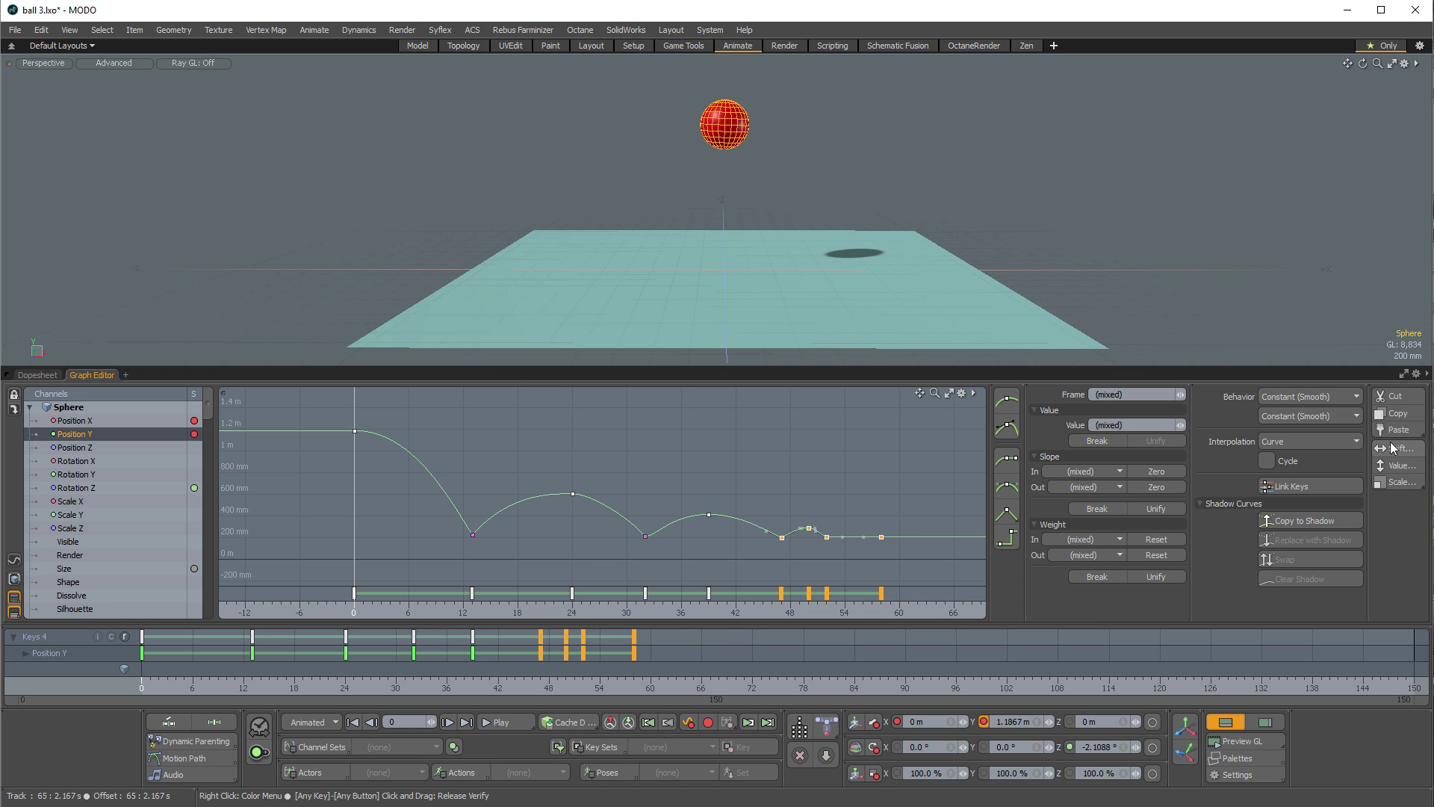
Step: Try setting the last Position Y key's frame value directly to 60, and undo the change
left_click(882, 594)
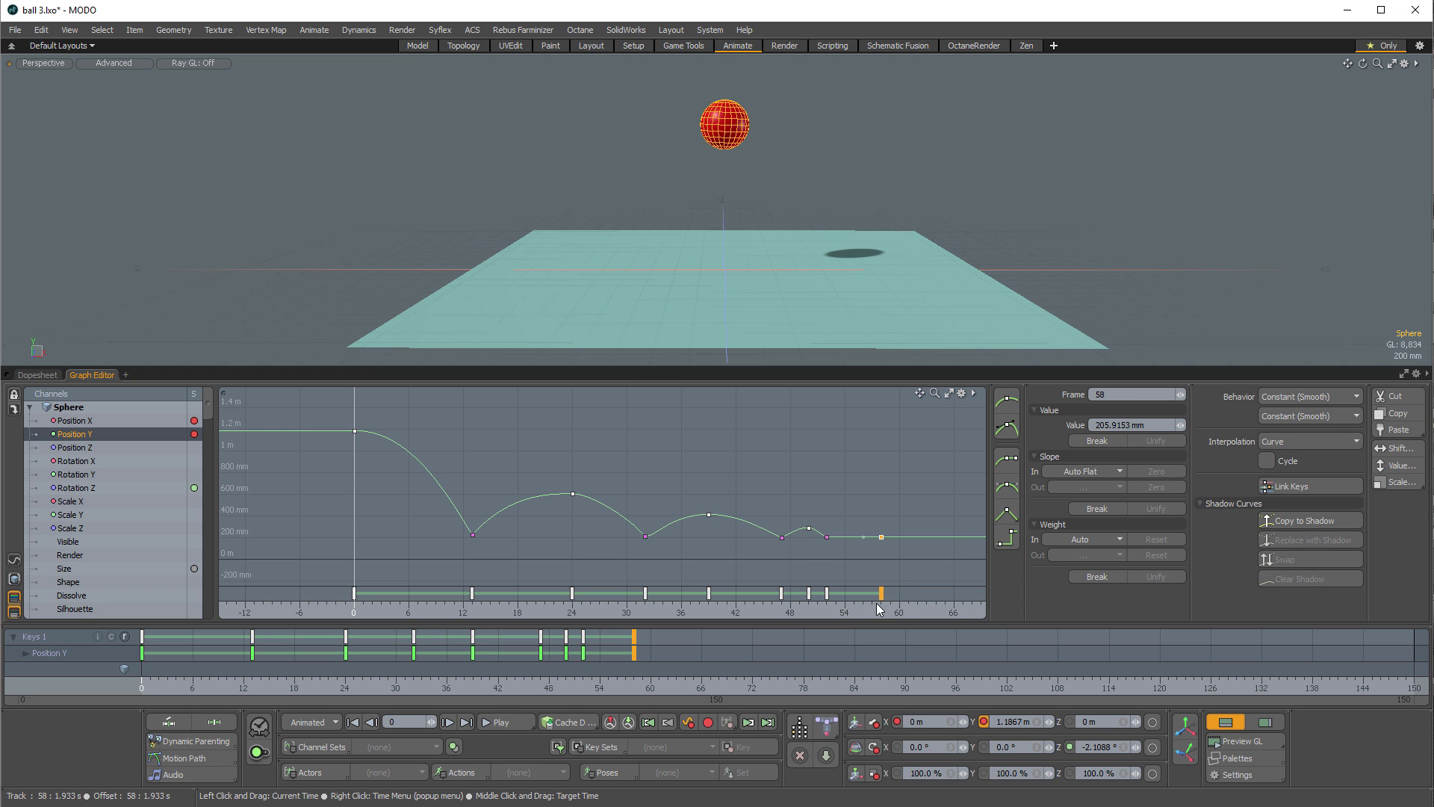
left_click(1397, 449)
left_click(679, 233)
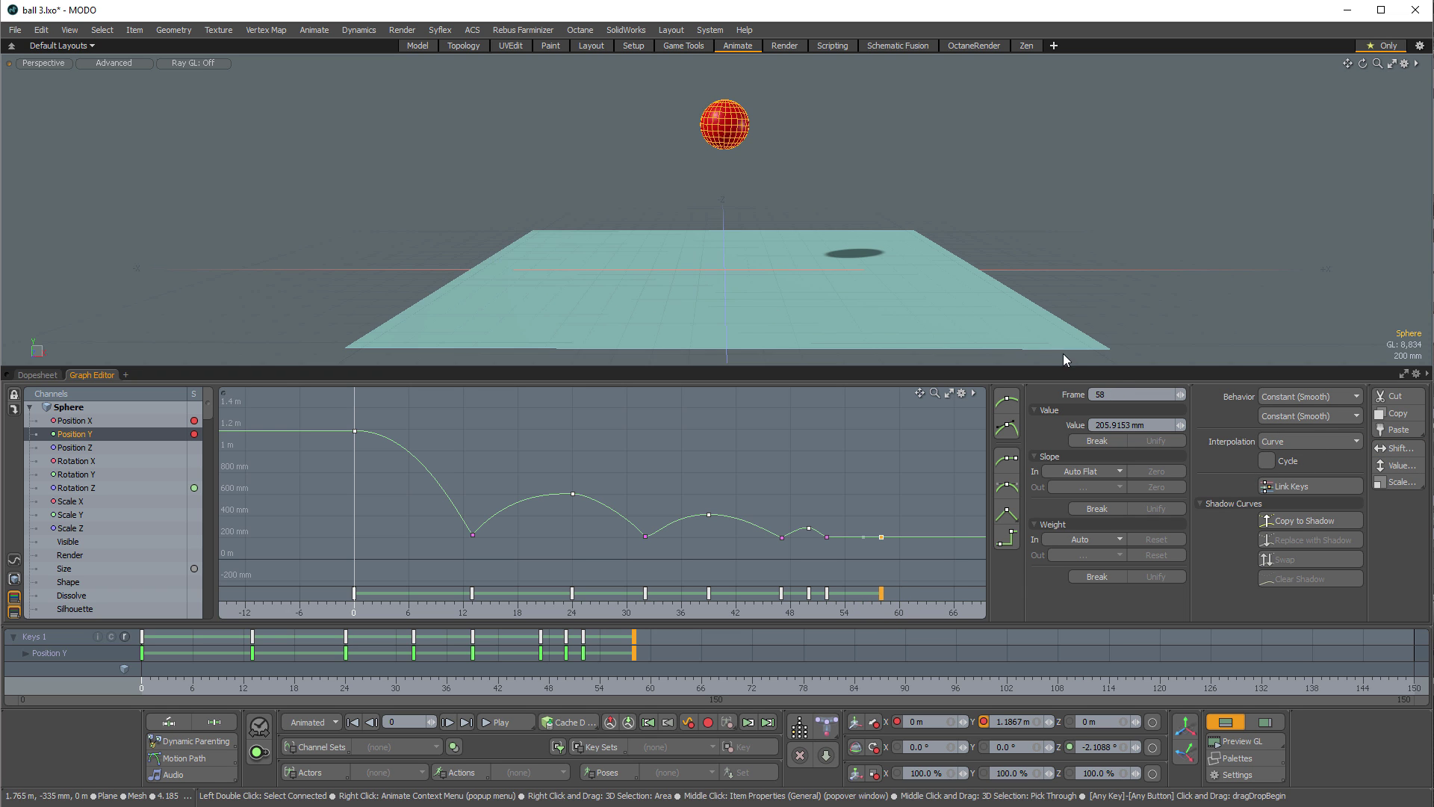
left_click(1103, 393)
type("60")
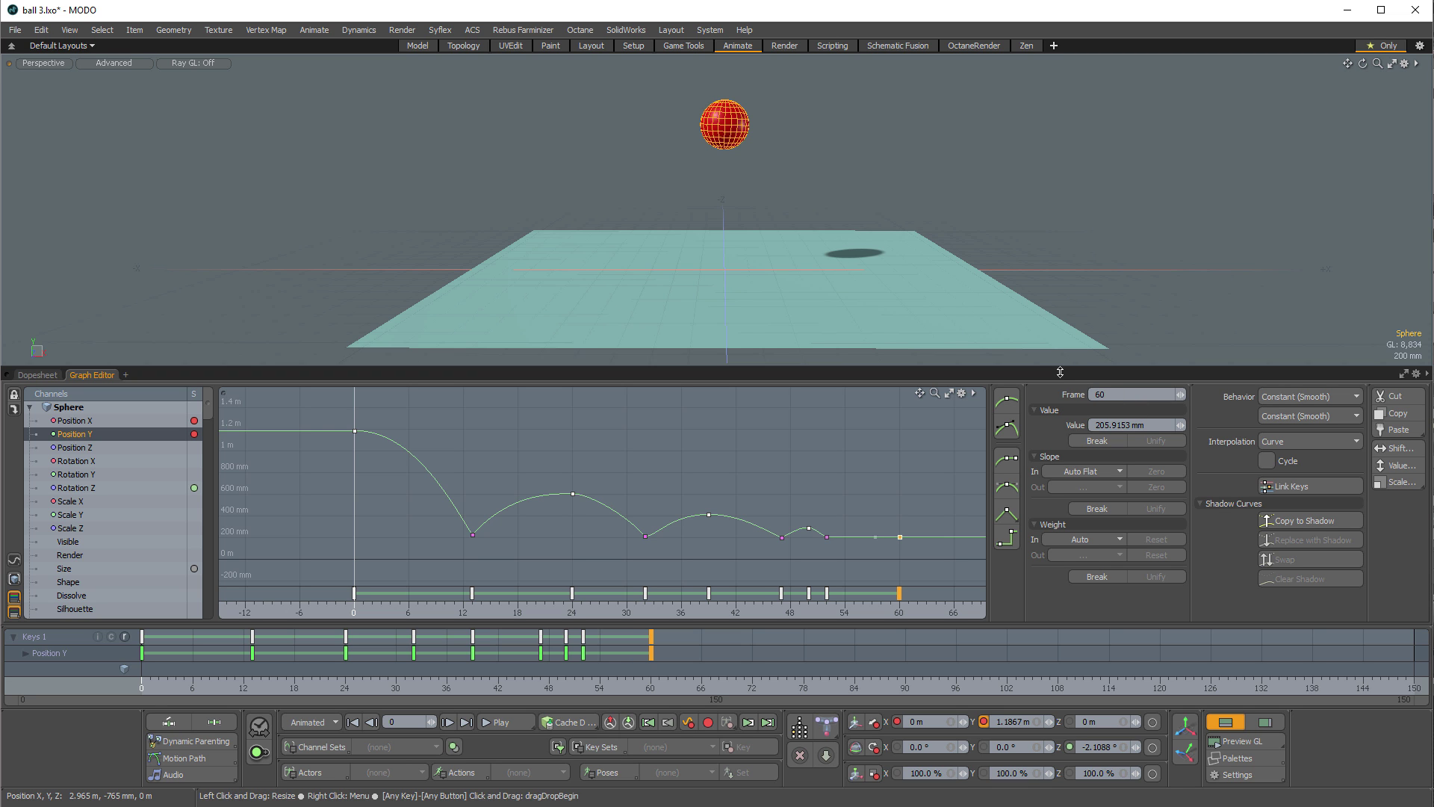
key("ctrl+z")
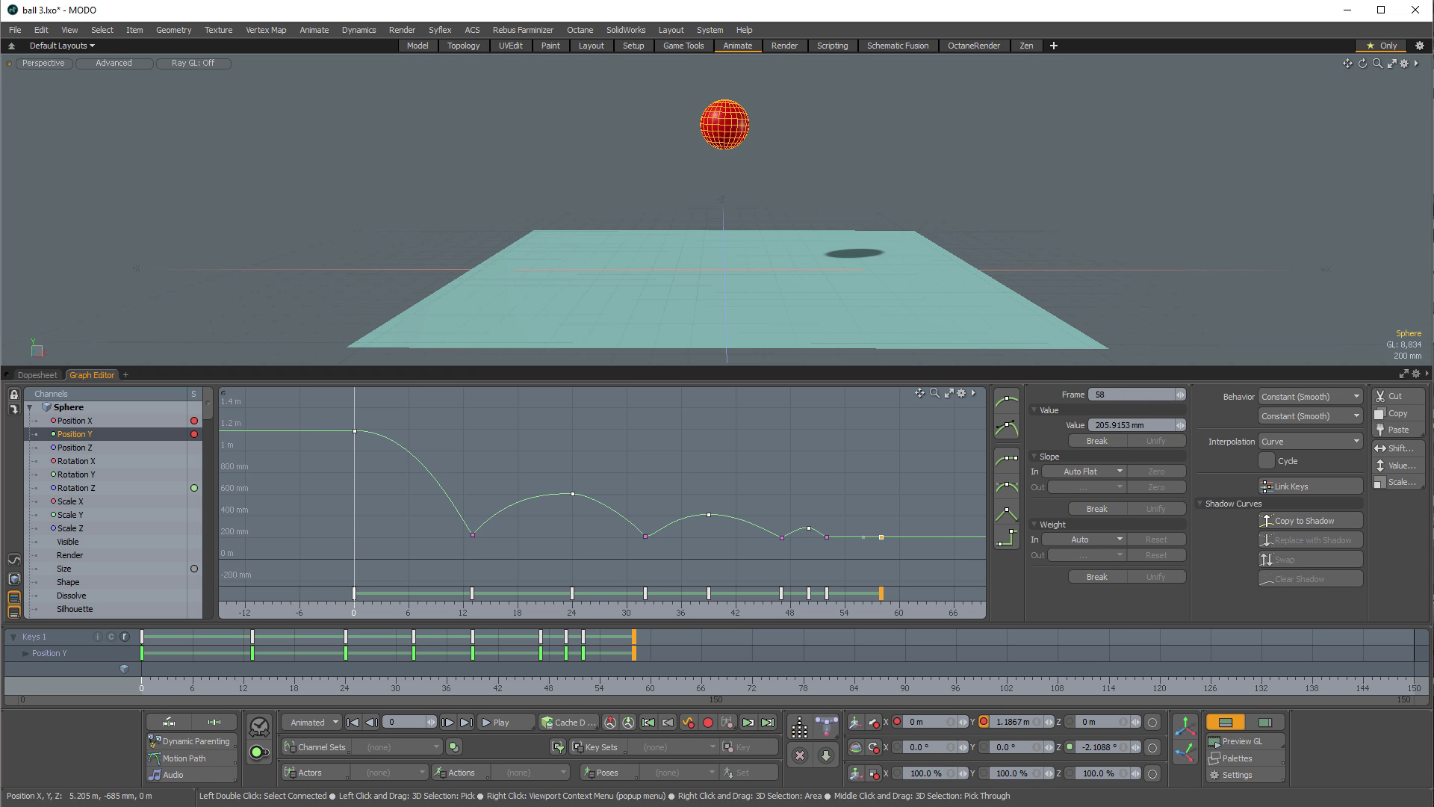
Step: Shift the selected last Position Y key to absolute frame 60
left_click(1404, 451)
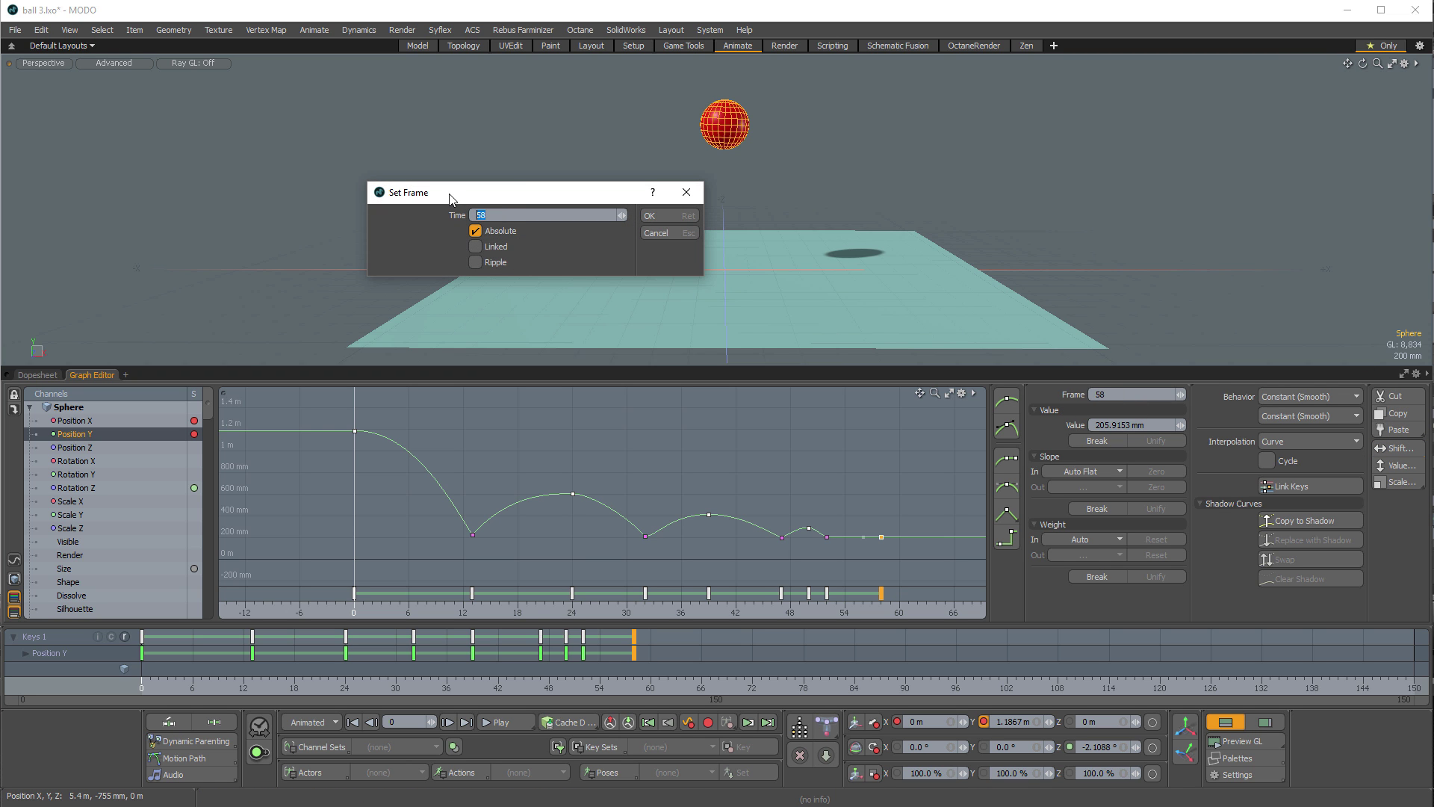
type("60")
key("Return")
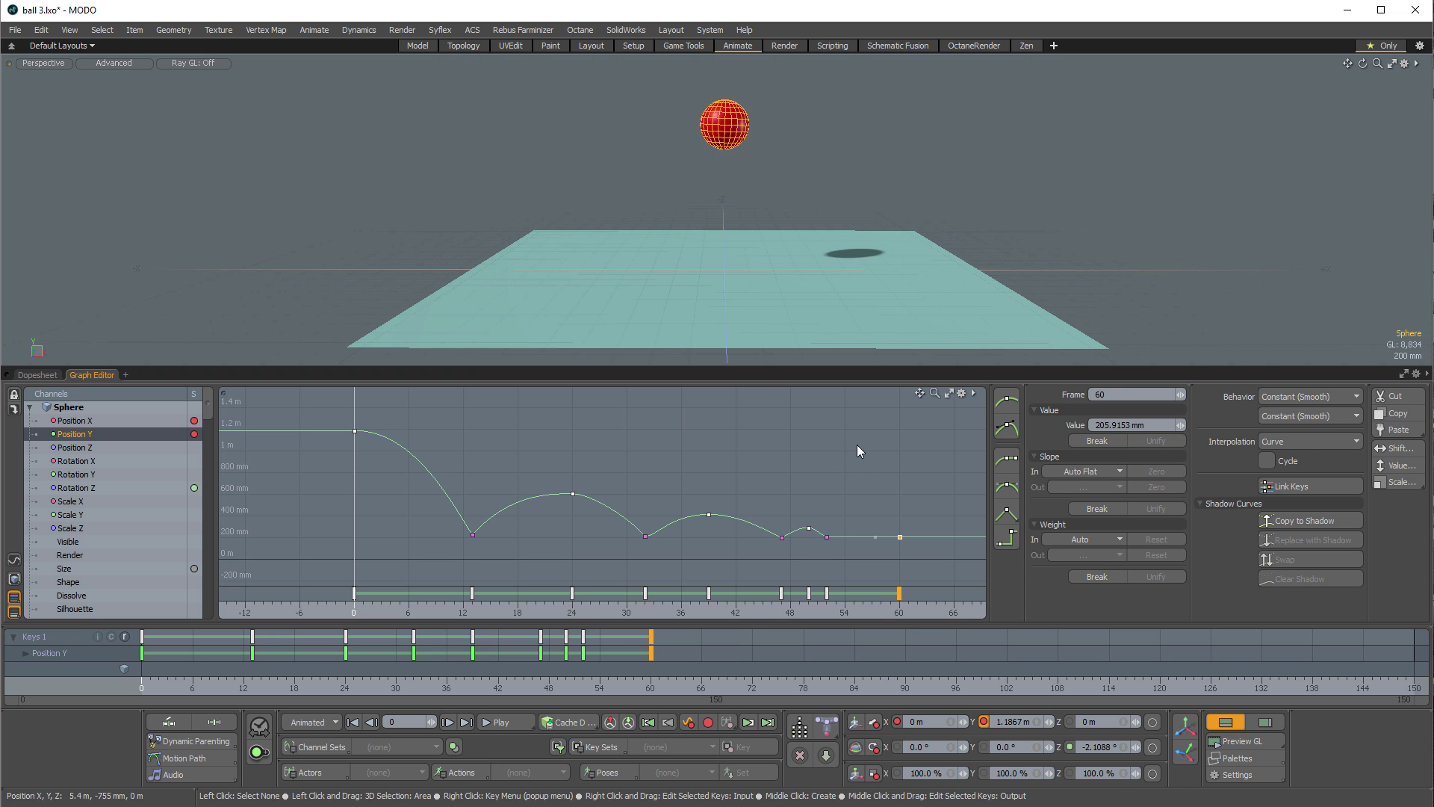
left_click_drag(905, 571, 351, 598)
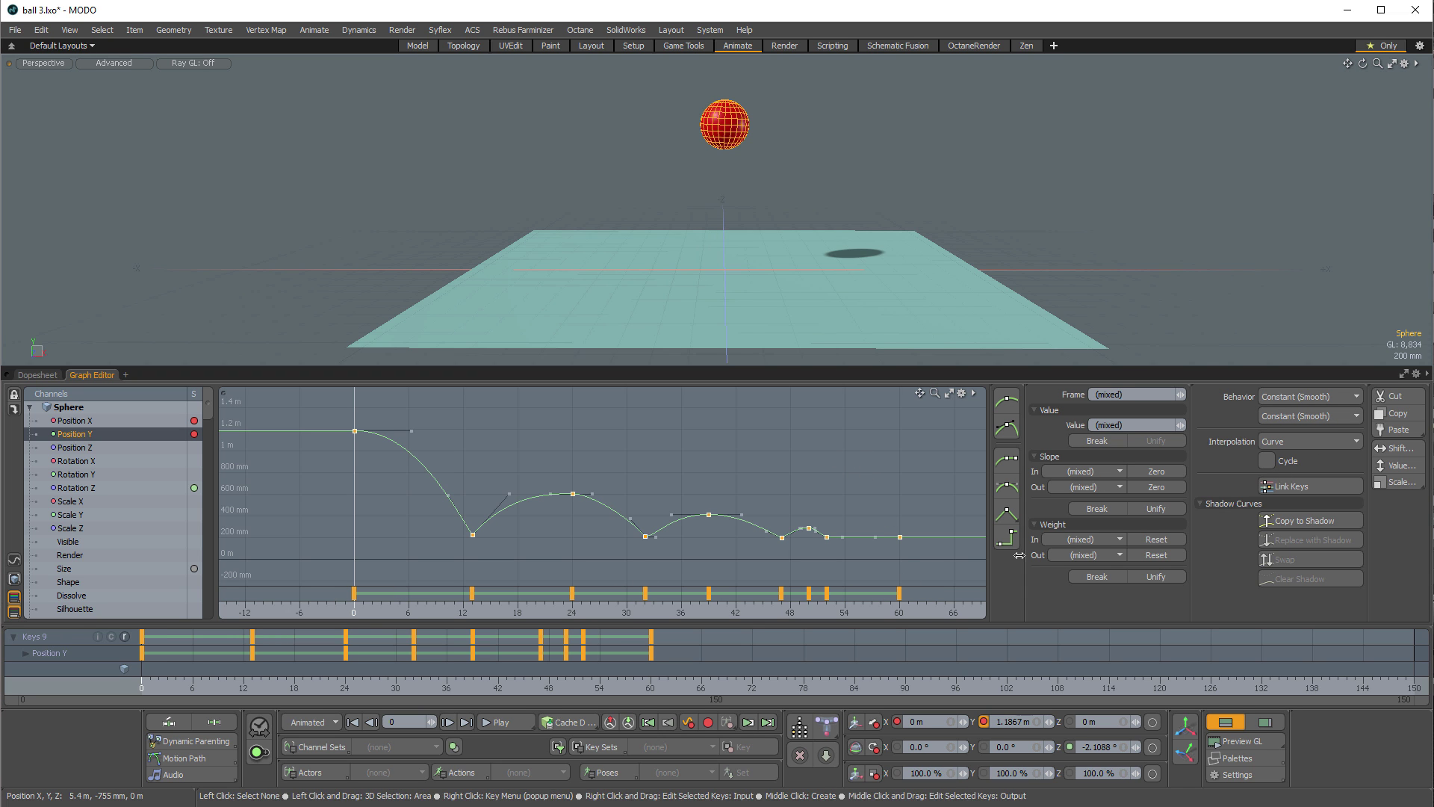
left_click(1397, 465)
left_click(657, 241)
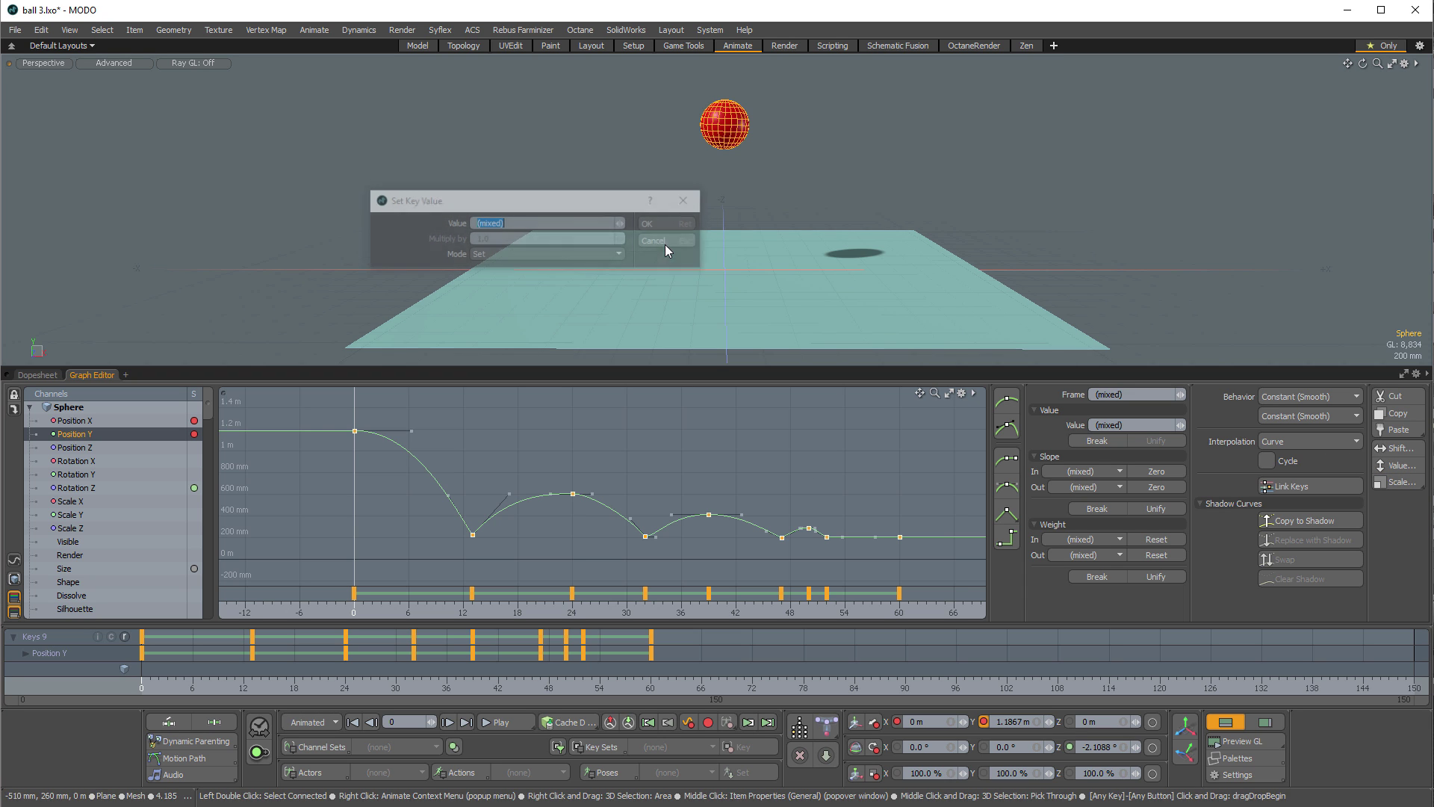
Step: Raise the four peak keys of the Position Y curve by .02 using the Additive value mode
left_click_drag(316, 408, 837, 534)
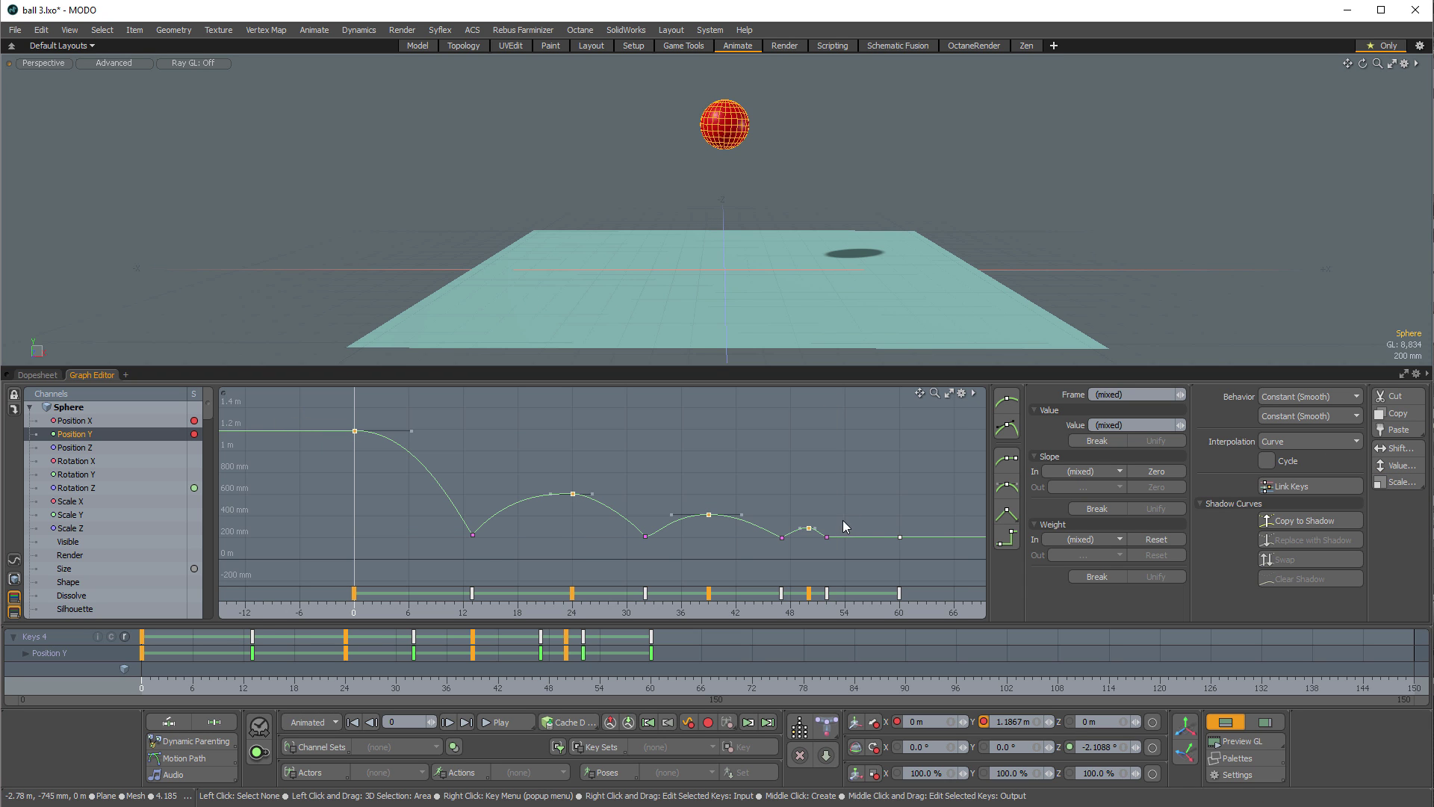
left_click(1397, 464)
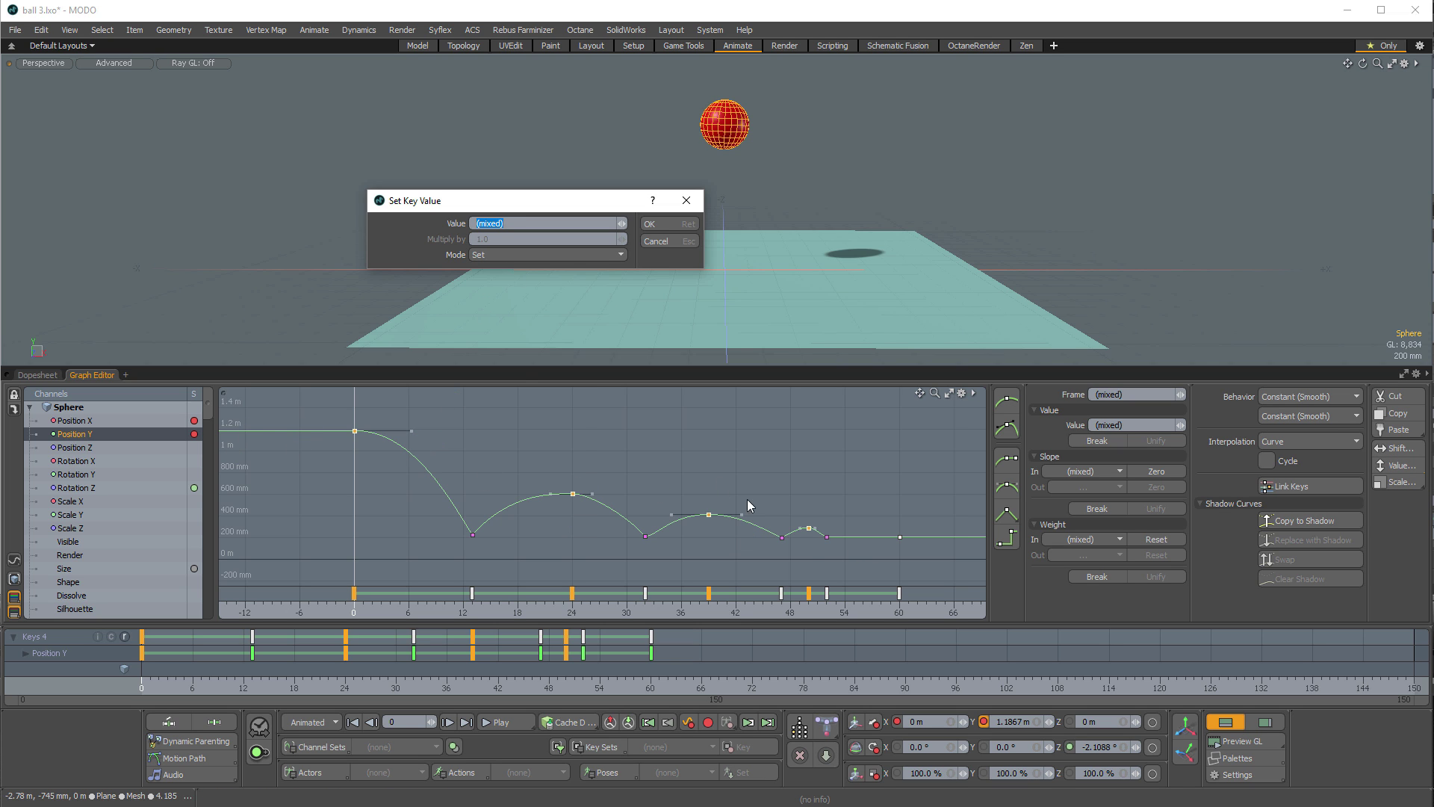
left_click(509, 255)
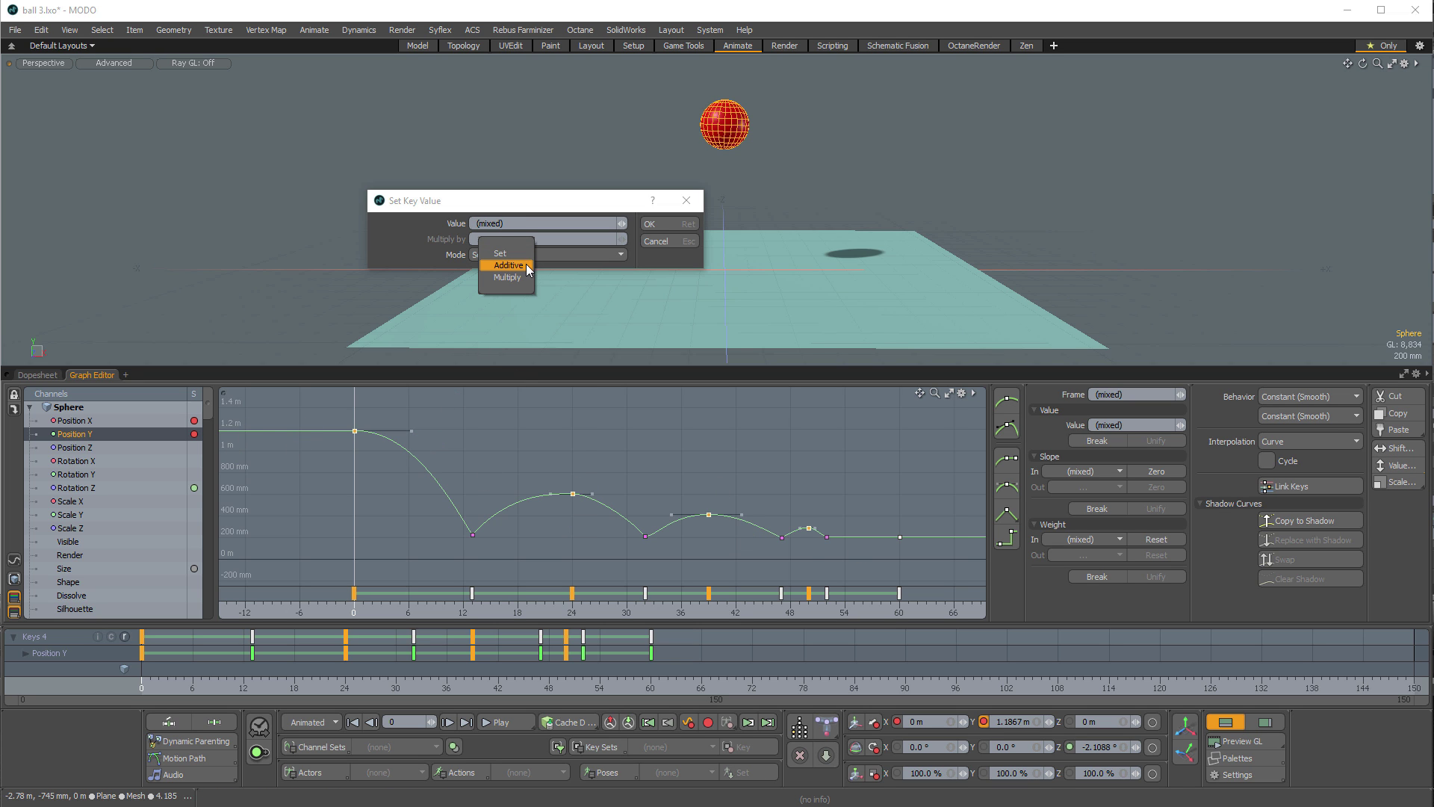
left_click(522, 265)
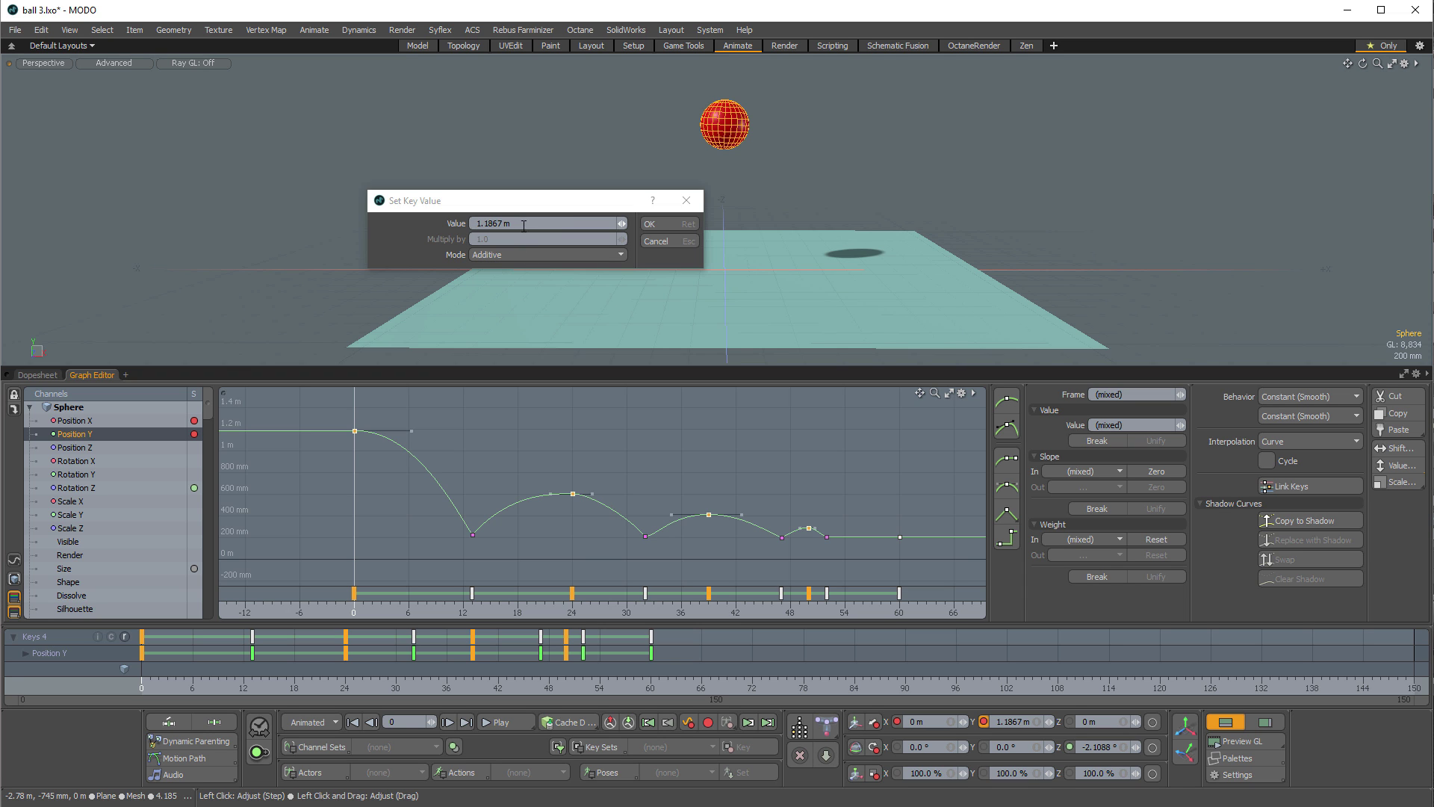
left_click(539, 223)
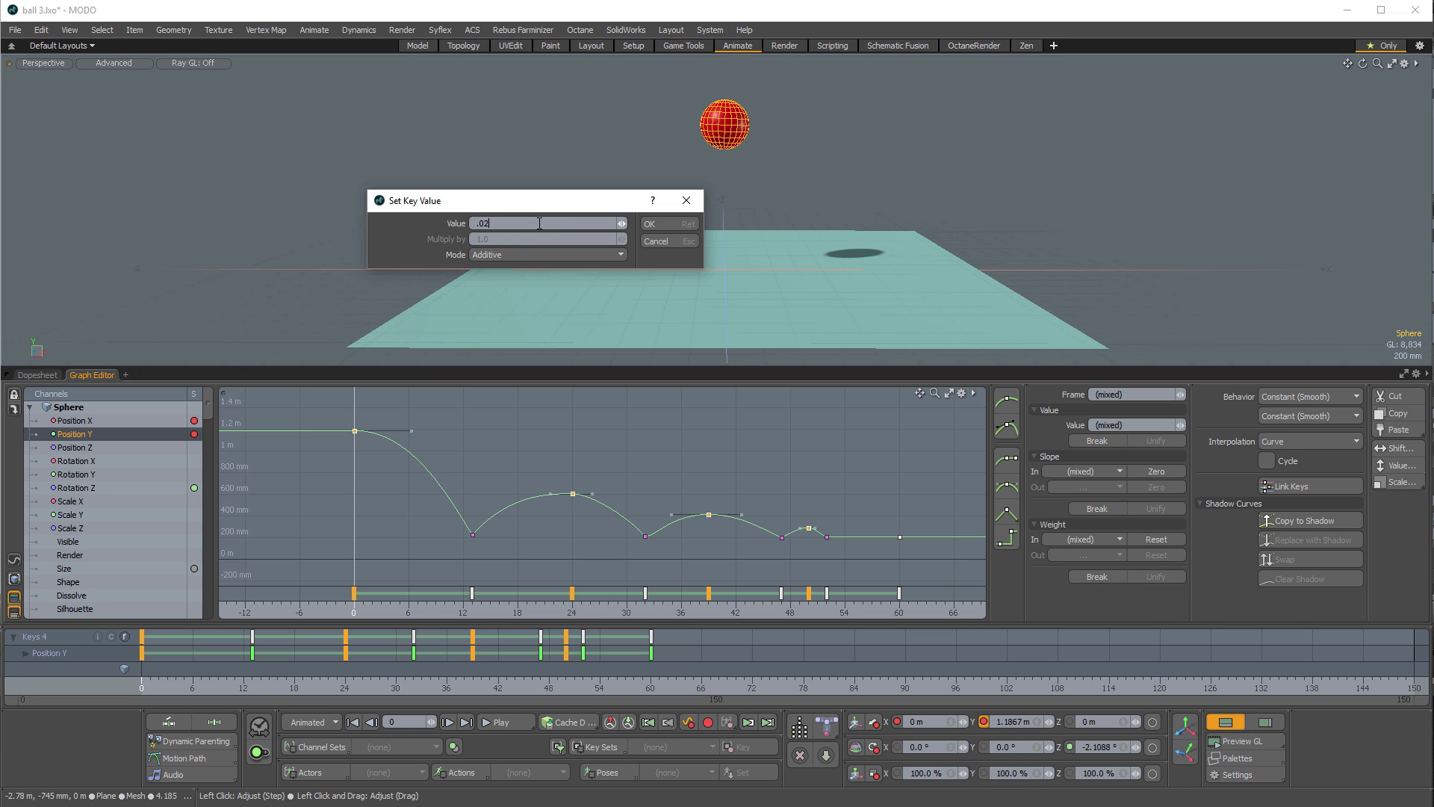
type(".02")
left_click(674, 223)
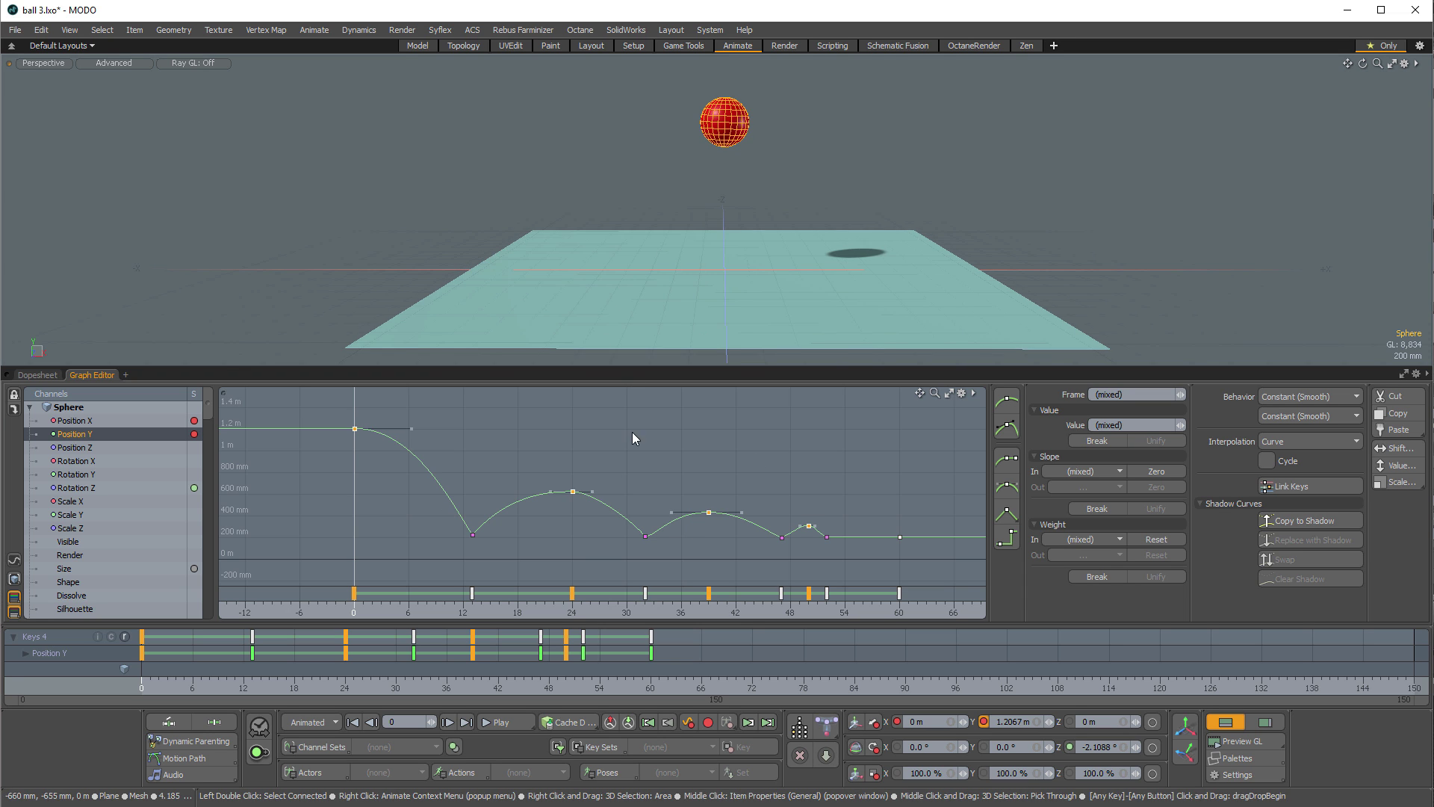
Step: Multiply the values of the four selected peak keys by 2 and fit the curve in the graph
left_click(1395, 466)
left_click(526, 254)
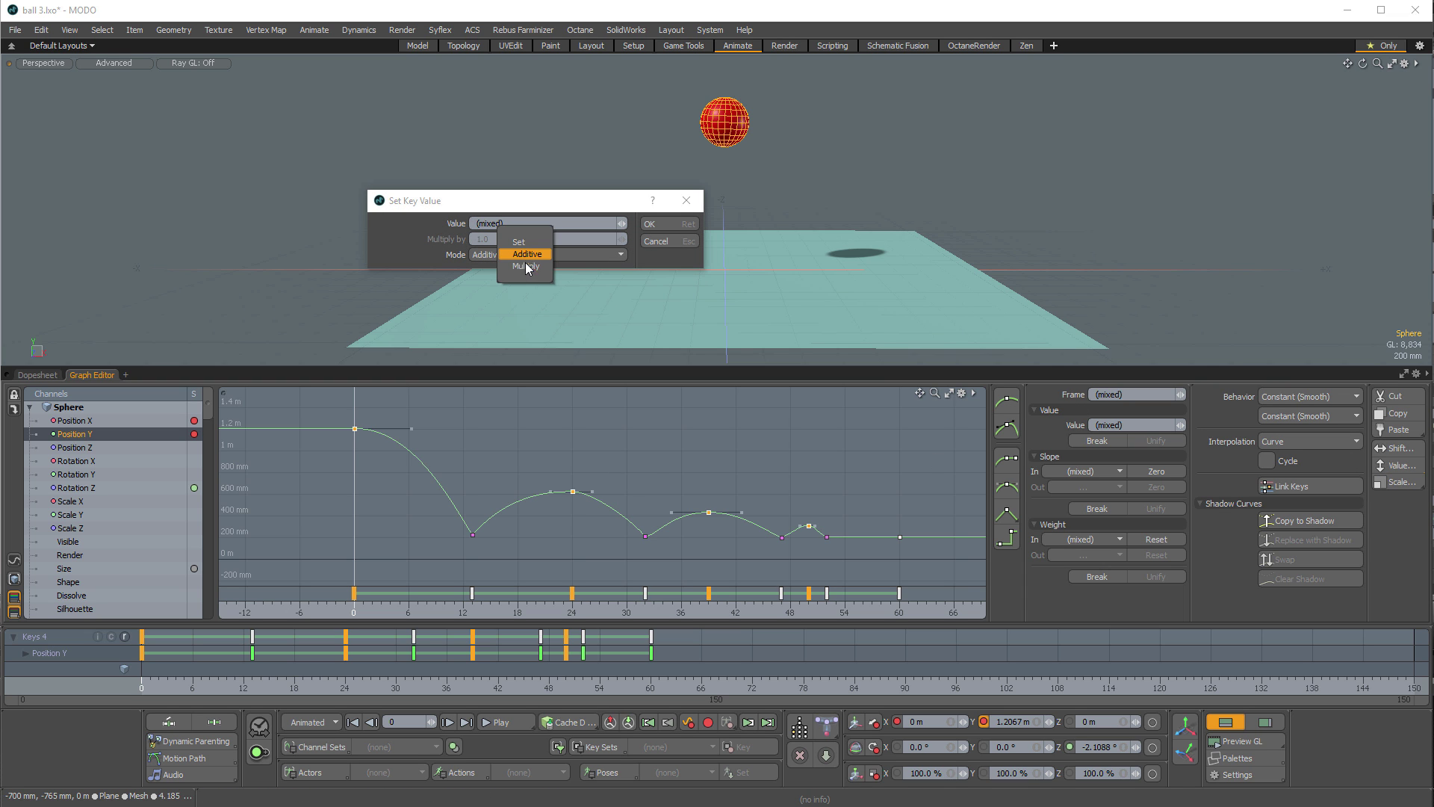
left_click(523, 263)
left_click(503, 239)
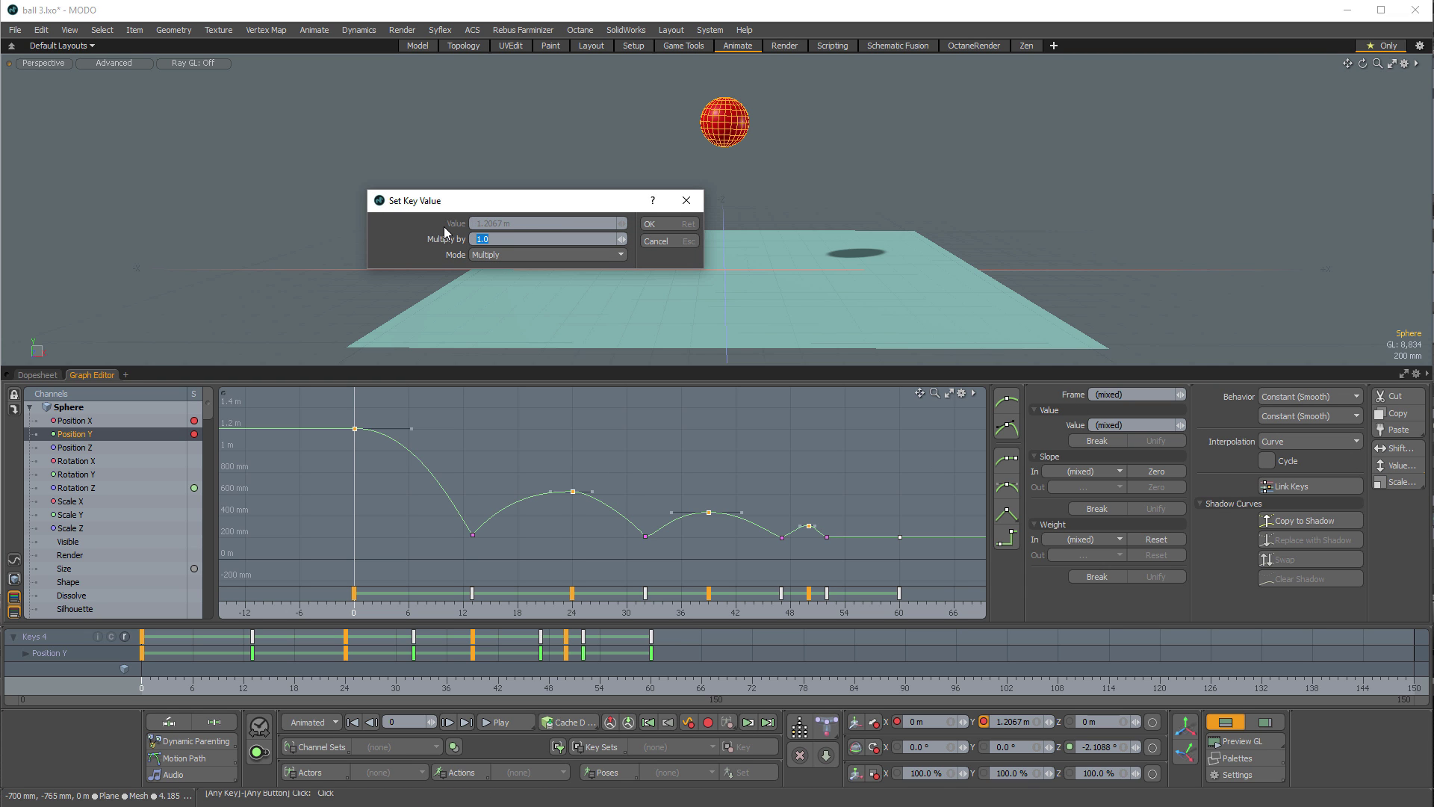
type("2")
key("Return")
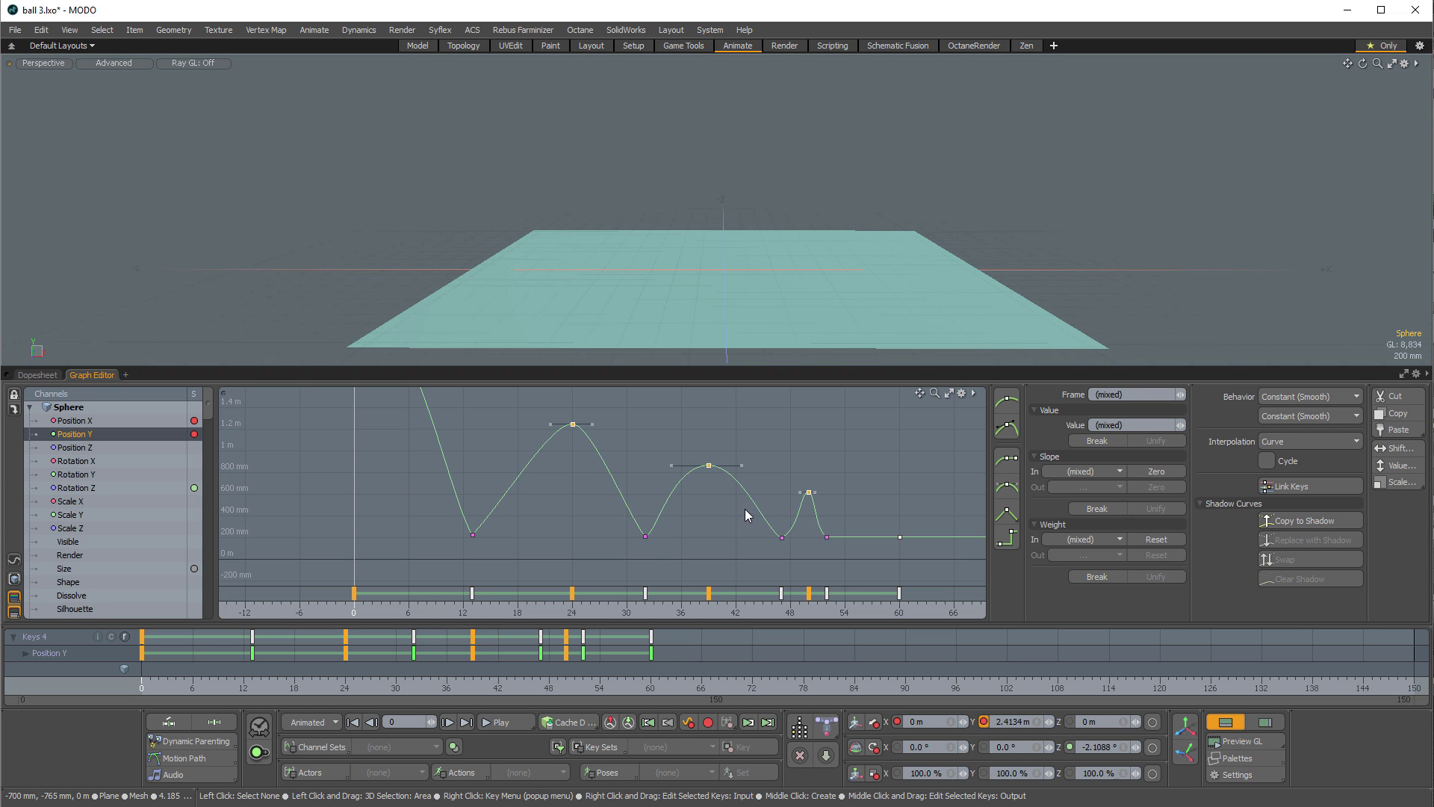
key("a")
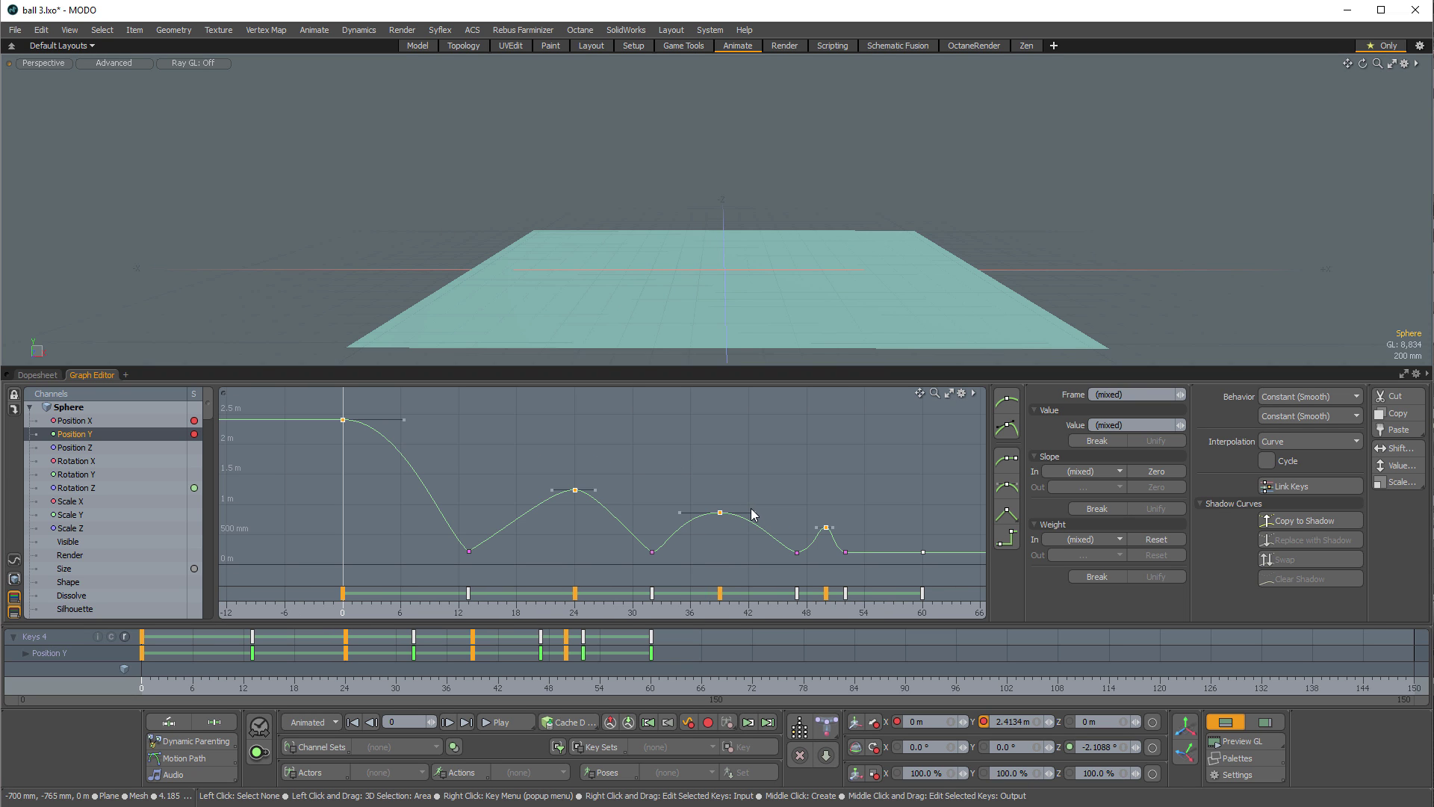
left_click(1408, 484)
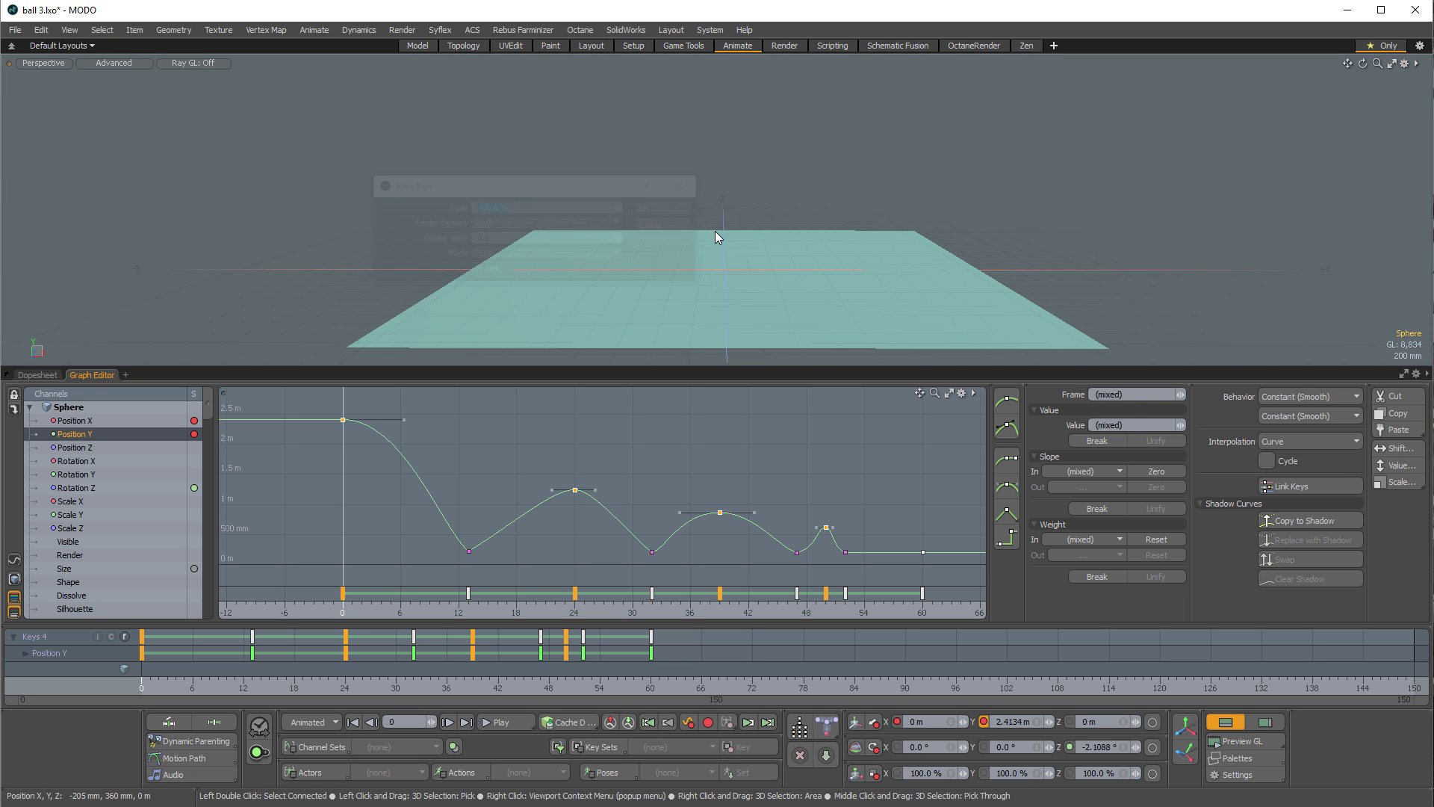
left_click(1398, 482)
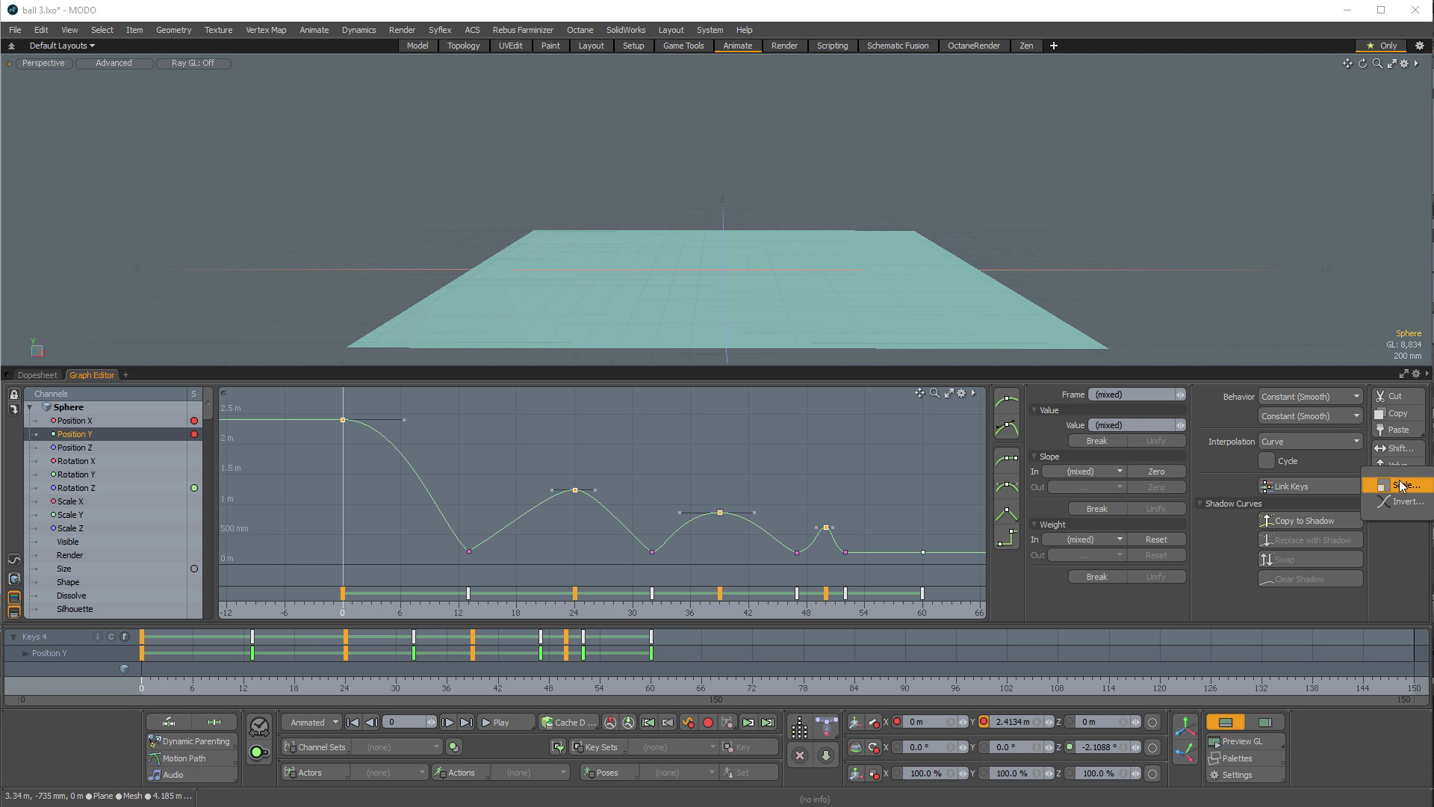
left_click(1399, 484)
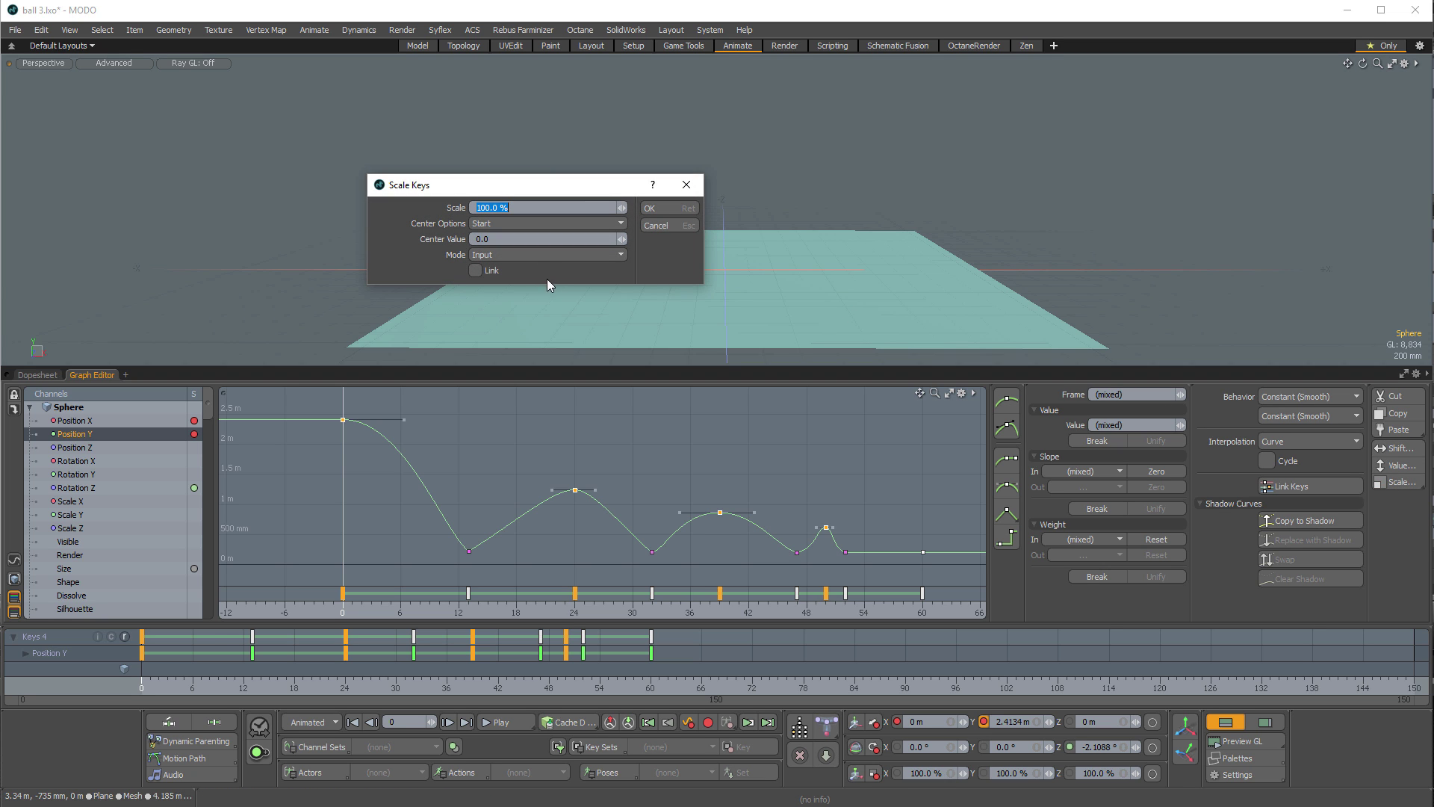
left_click(527, 255)
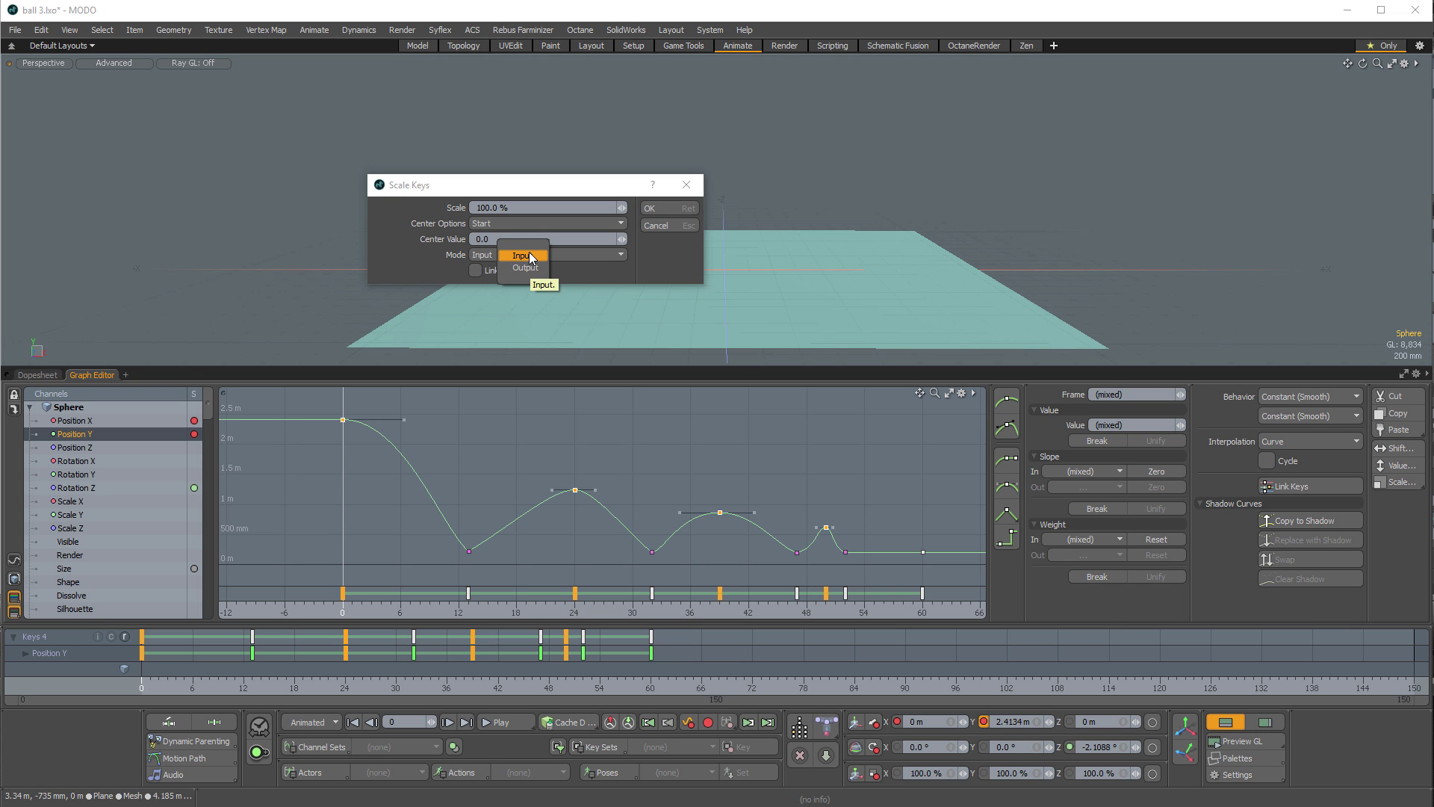
left_click(521, 256)
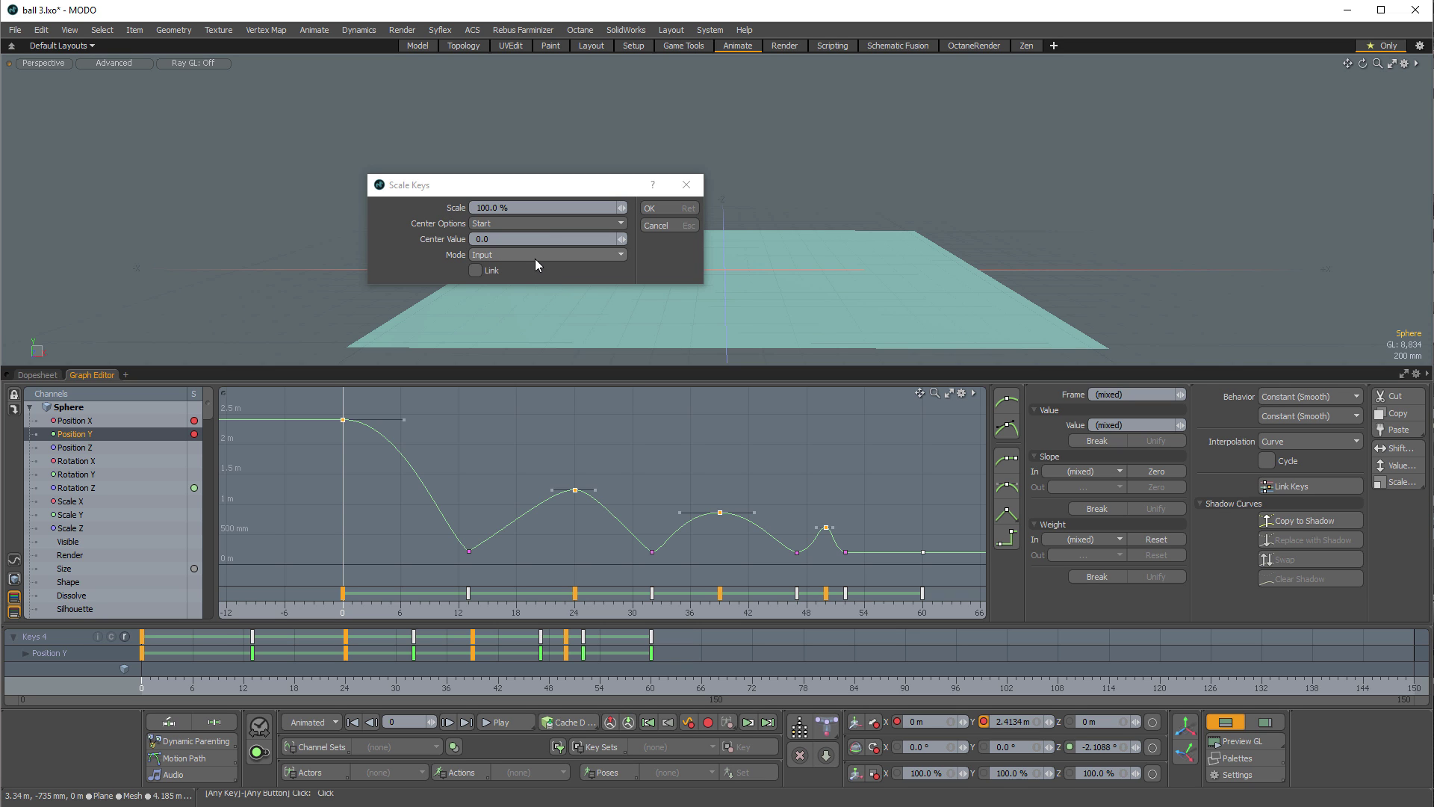
left_click(544, 210)
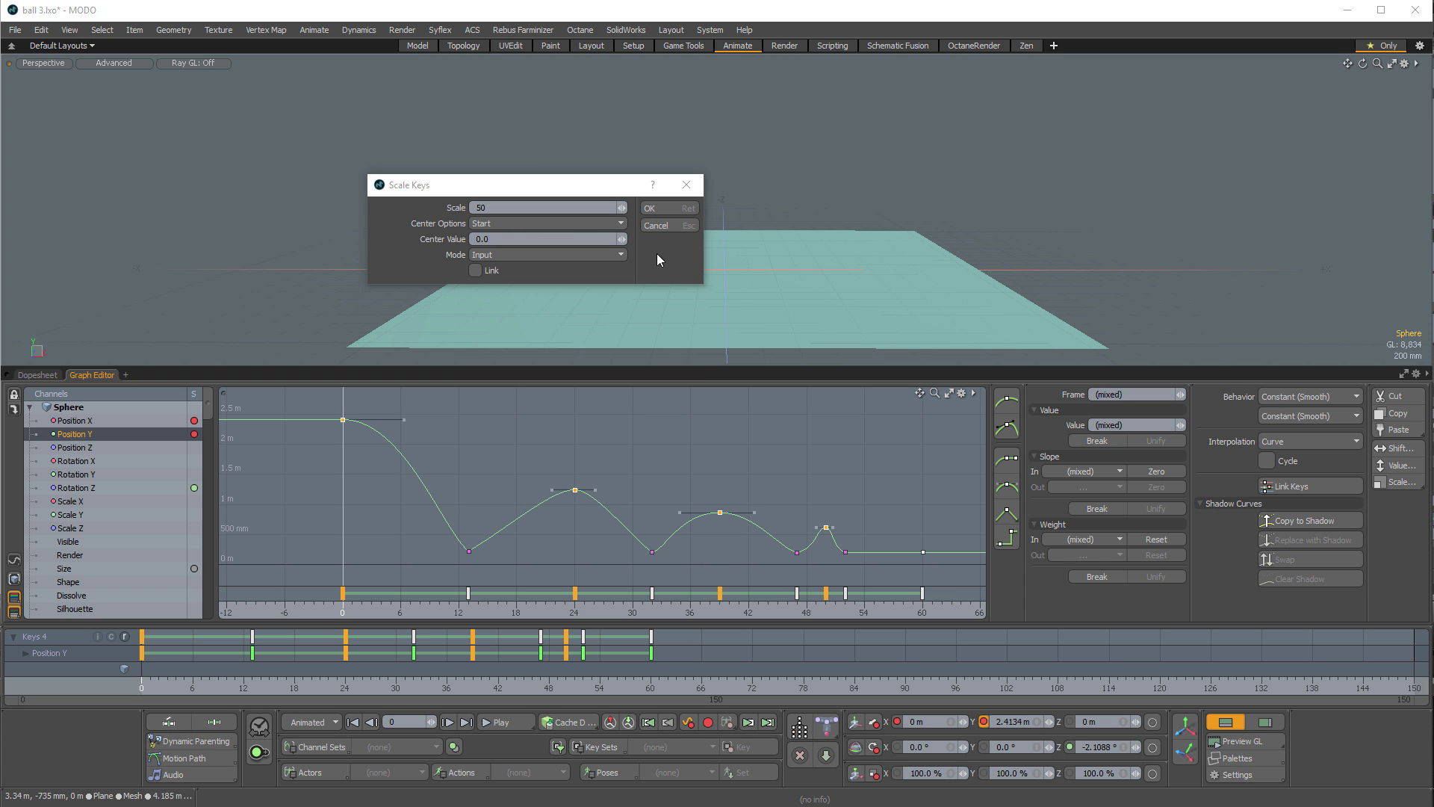
left_click(658, 225)
Step: Deselect the keys and show the Position X, Position Y and Rotation Z channels of the Sphere together in the graph
left_click(299, 472)
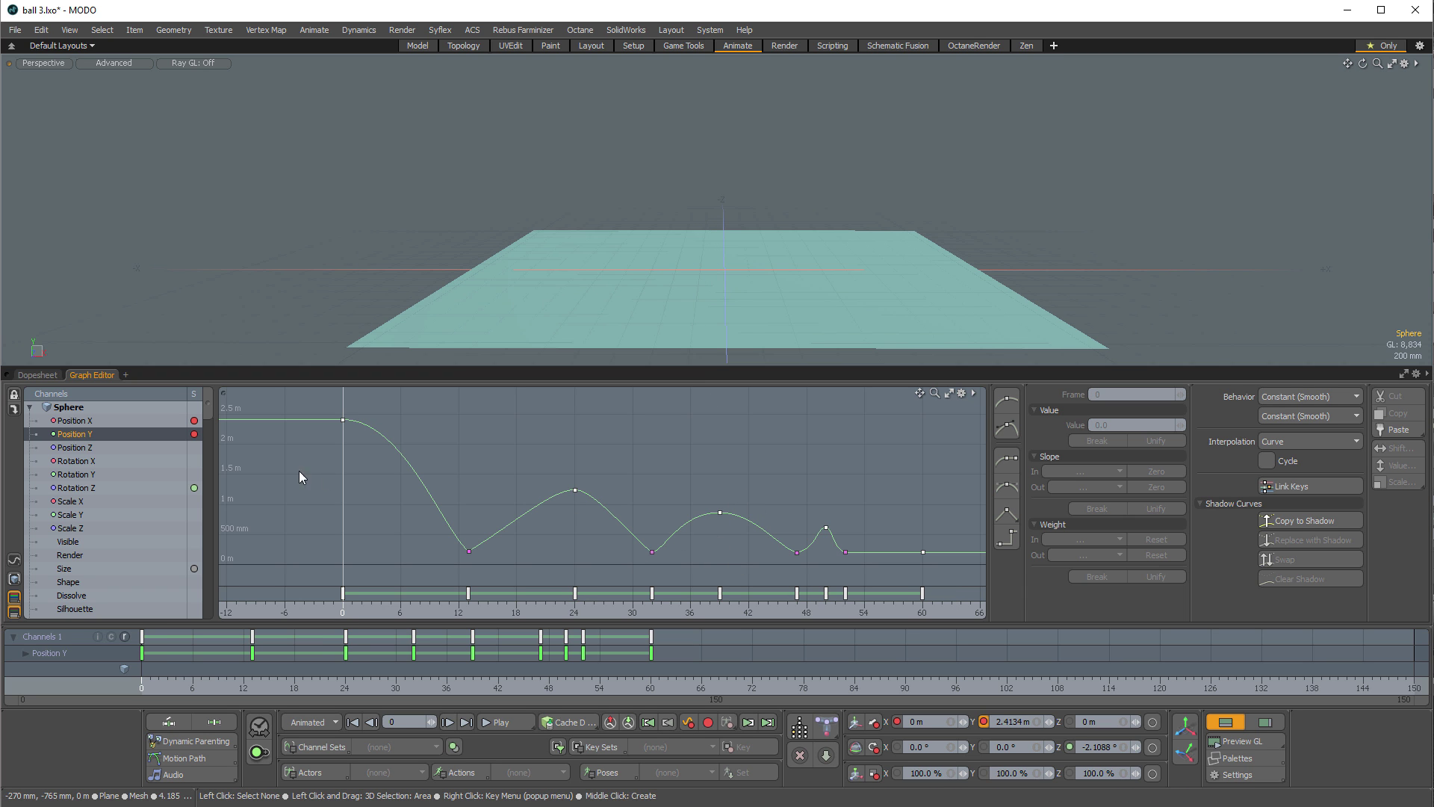
left_click(86, 488)
left_click(87, 446, "ctrl")
left_click(84, 433, "ctrl")
left_click(82, 423, "ctrl")
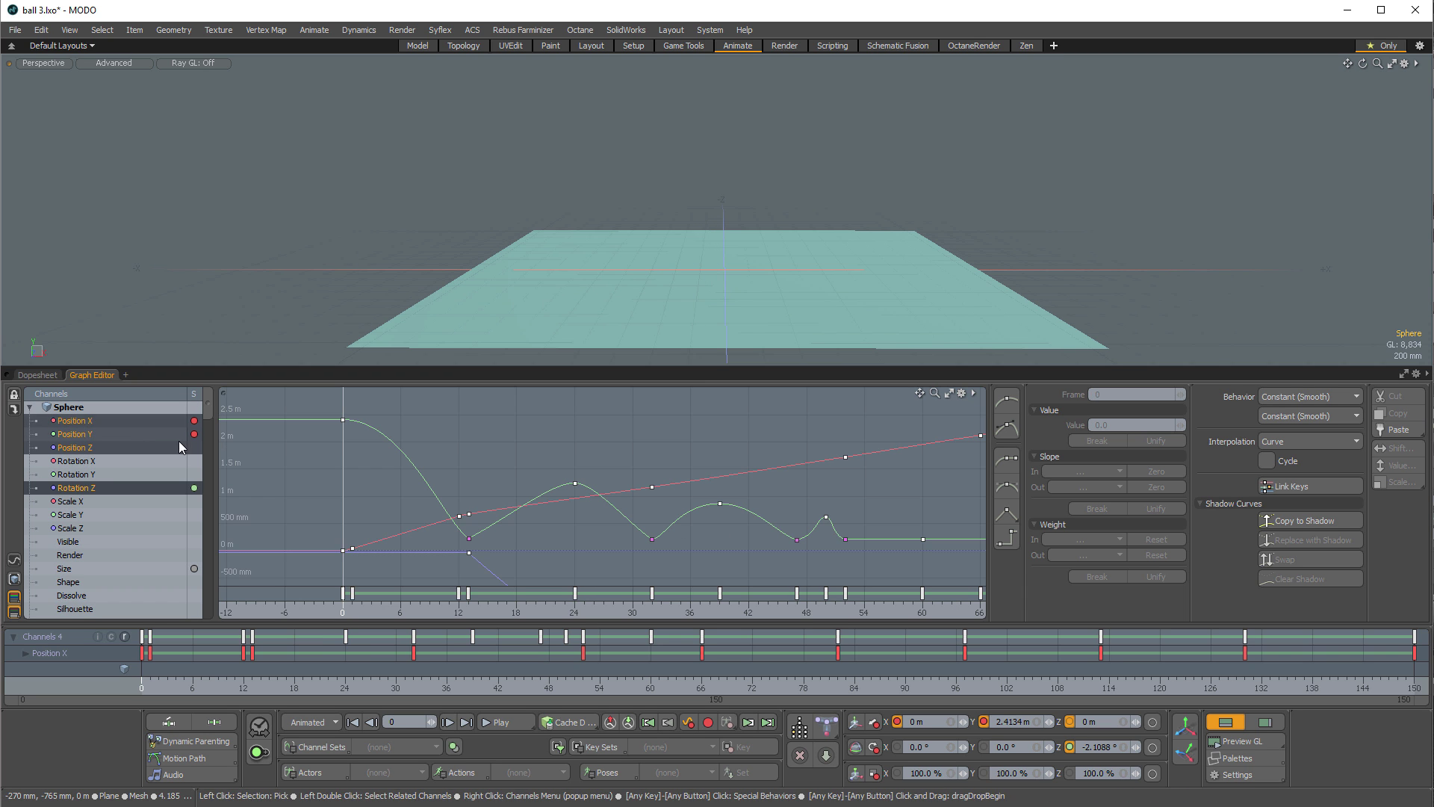
left_click(90, 447, "ctrl")
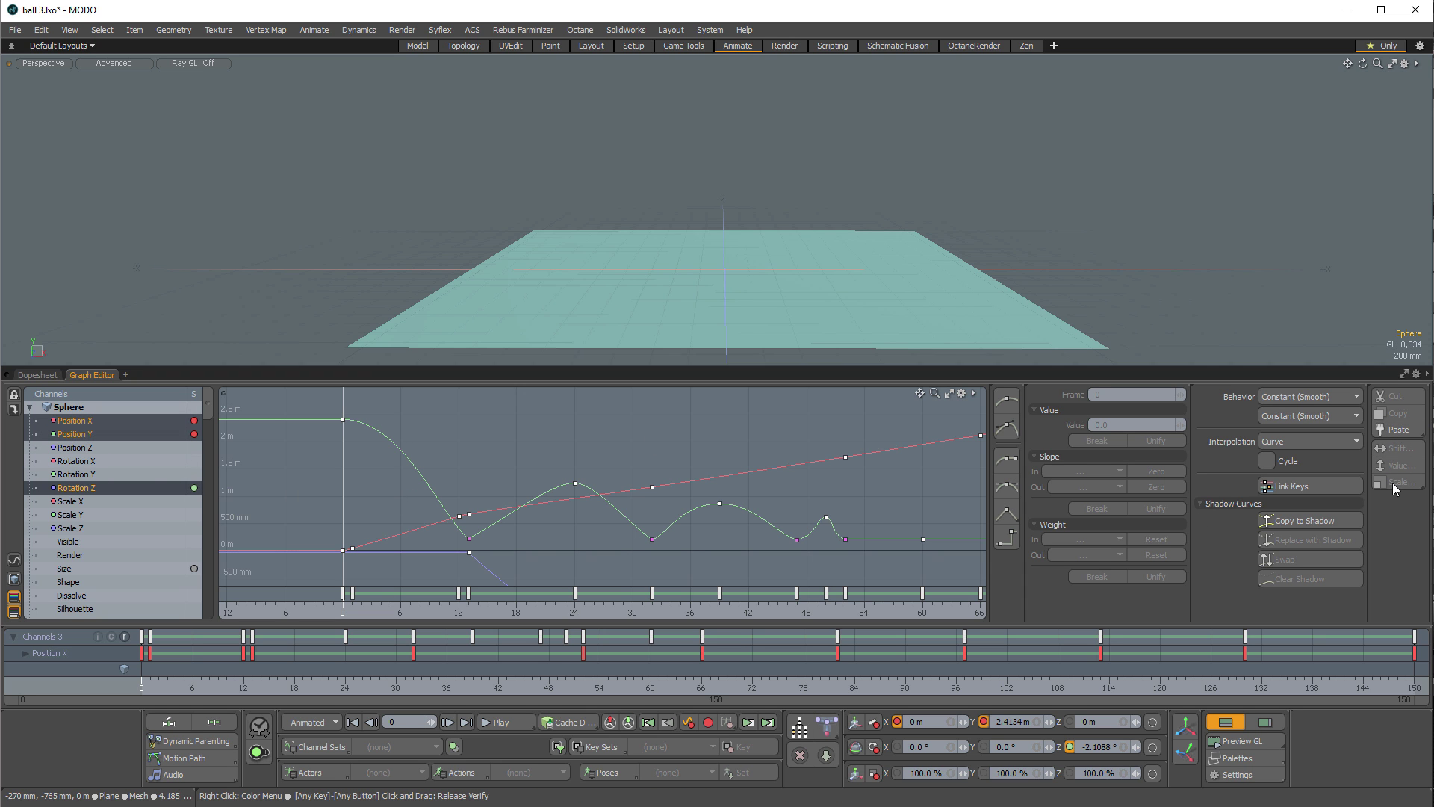
Step: Select all keys of the Position X, Position Y and Rotation Z curves, out to frame 150
left_click_drag(652, 539, 549, 557, "ctrl+alt")
left_click_drag(964, 598, 412, 597)
left_click_drag(568, 508, 470, 503, "alt")
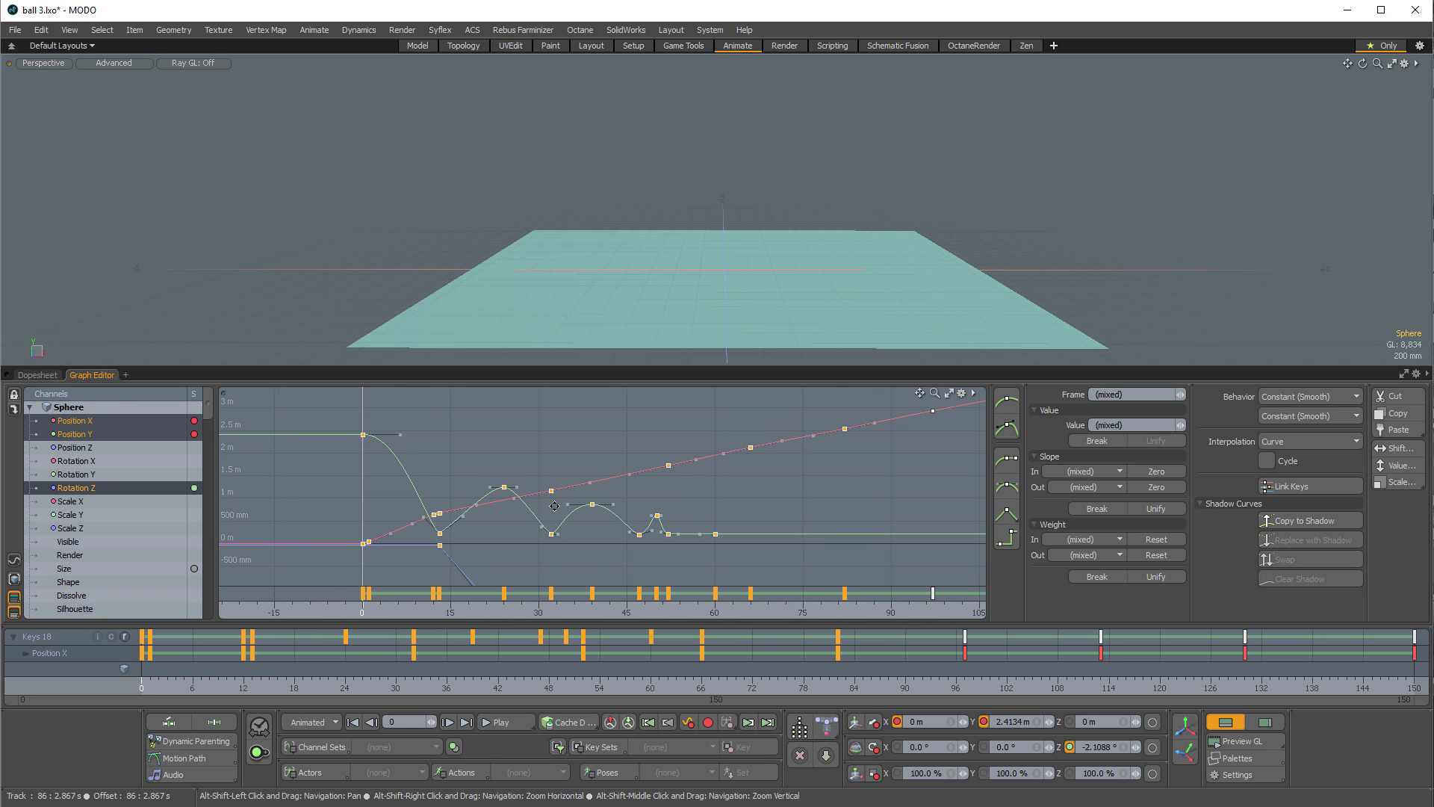
left_click(936, 595, "shift")
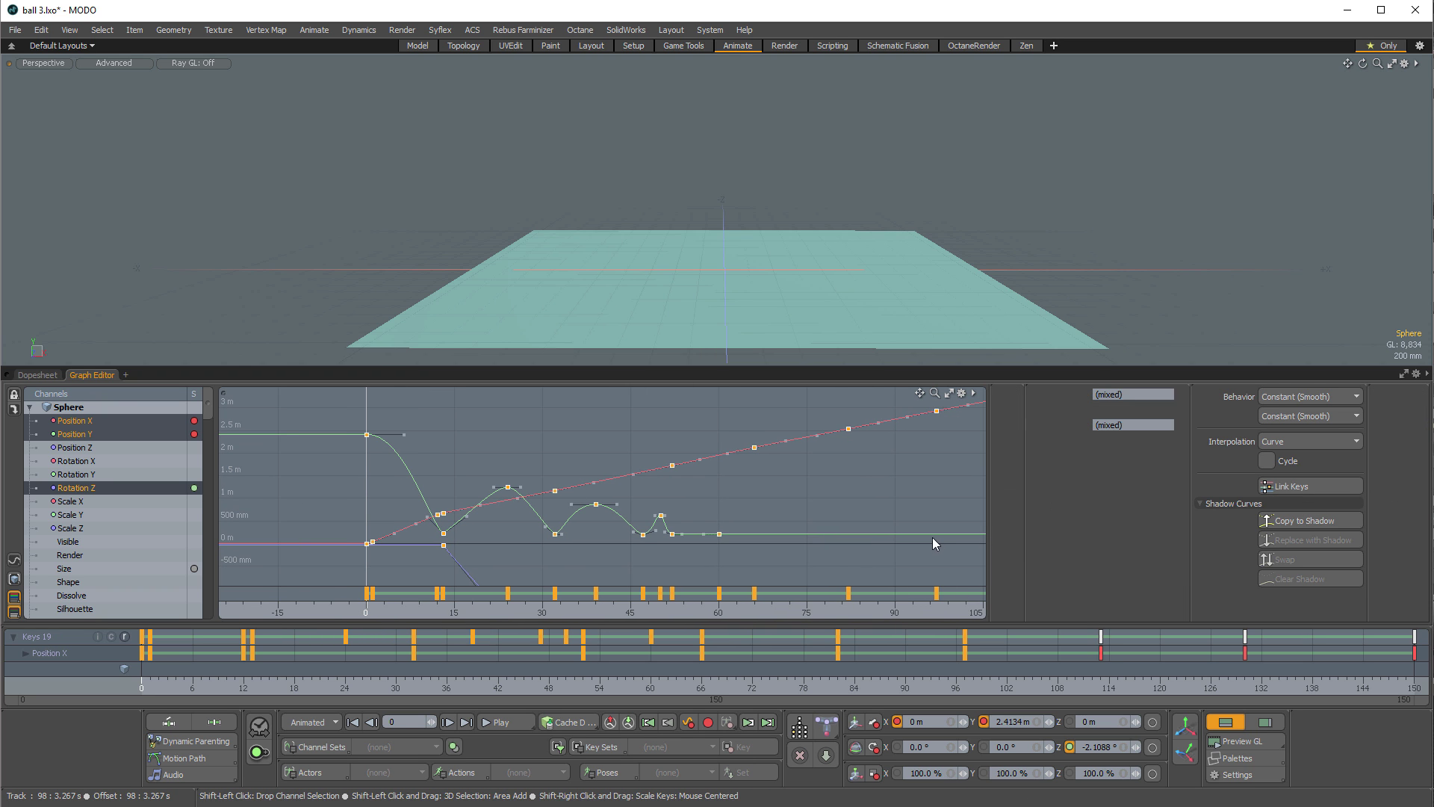
left_click_drag(934, 539, 684, 521, "ctrl+alt")
left_click_drag(770, 534, 714, 555, "ctrl+alt")
key("a")
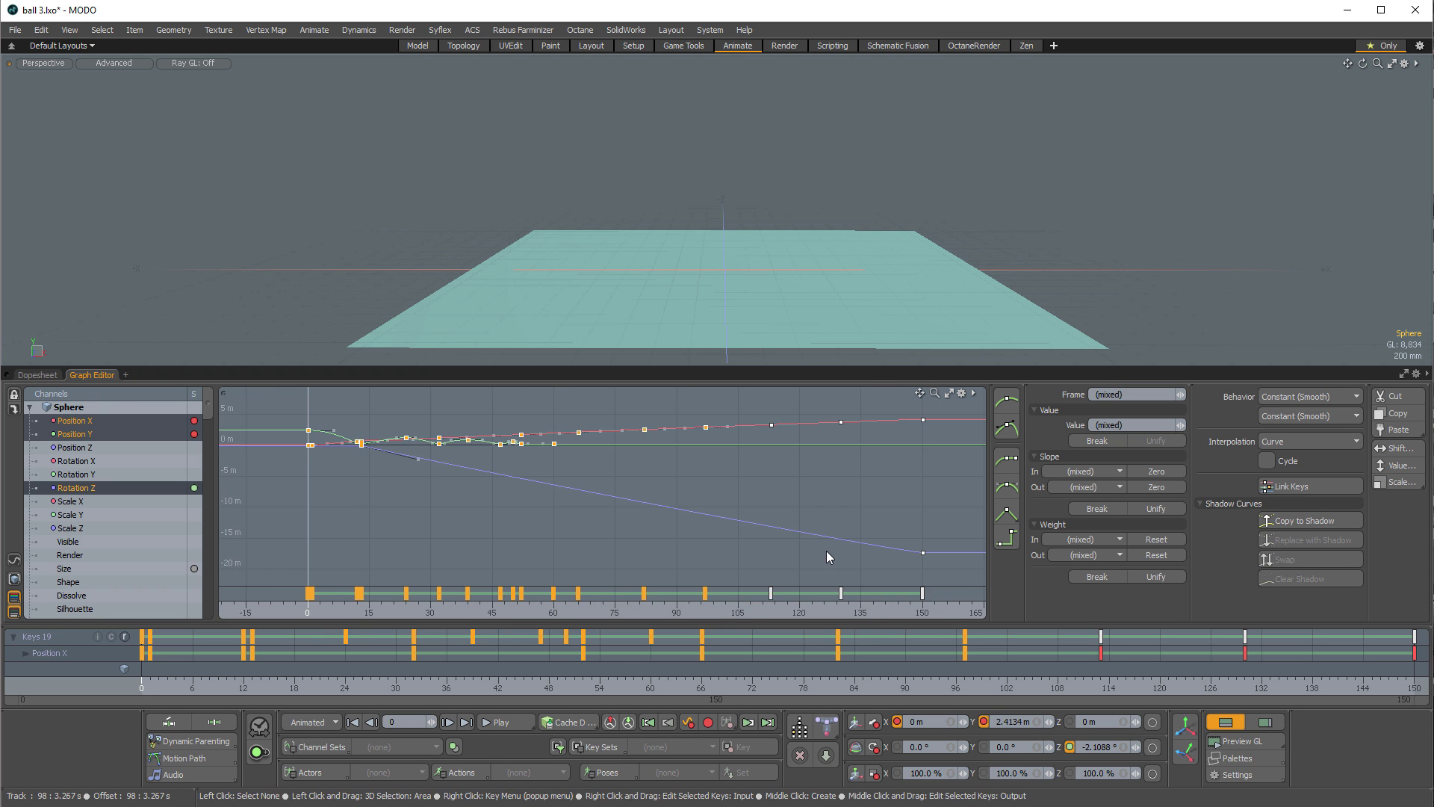
left_click_drag(945, 590, 745, 583, "shift")
left_click_drag(841, 490, 735, 482, "ctrl+alt")
left_click_drag(736, 482, 628, 515, "alt+shift")
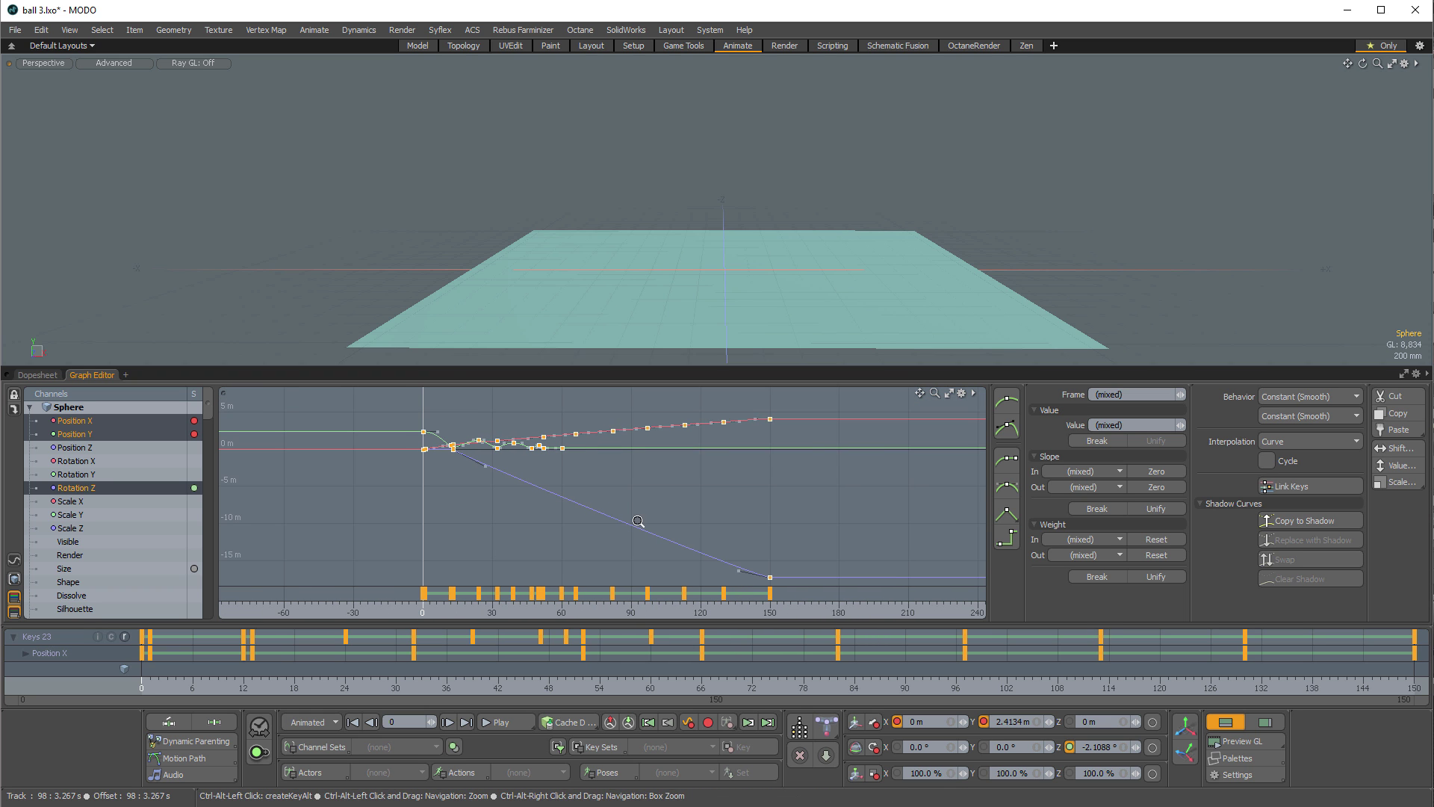
Step: Try scaling the selected keys of all three channels to 50% from the start in Input mode, and undo the scaling
left_click(1394, 483)
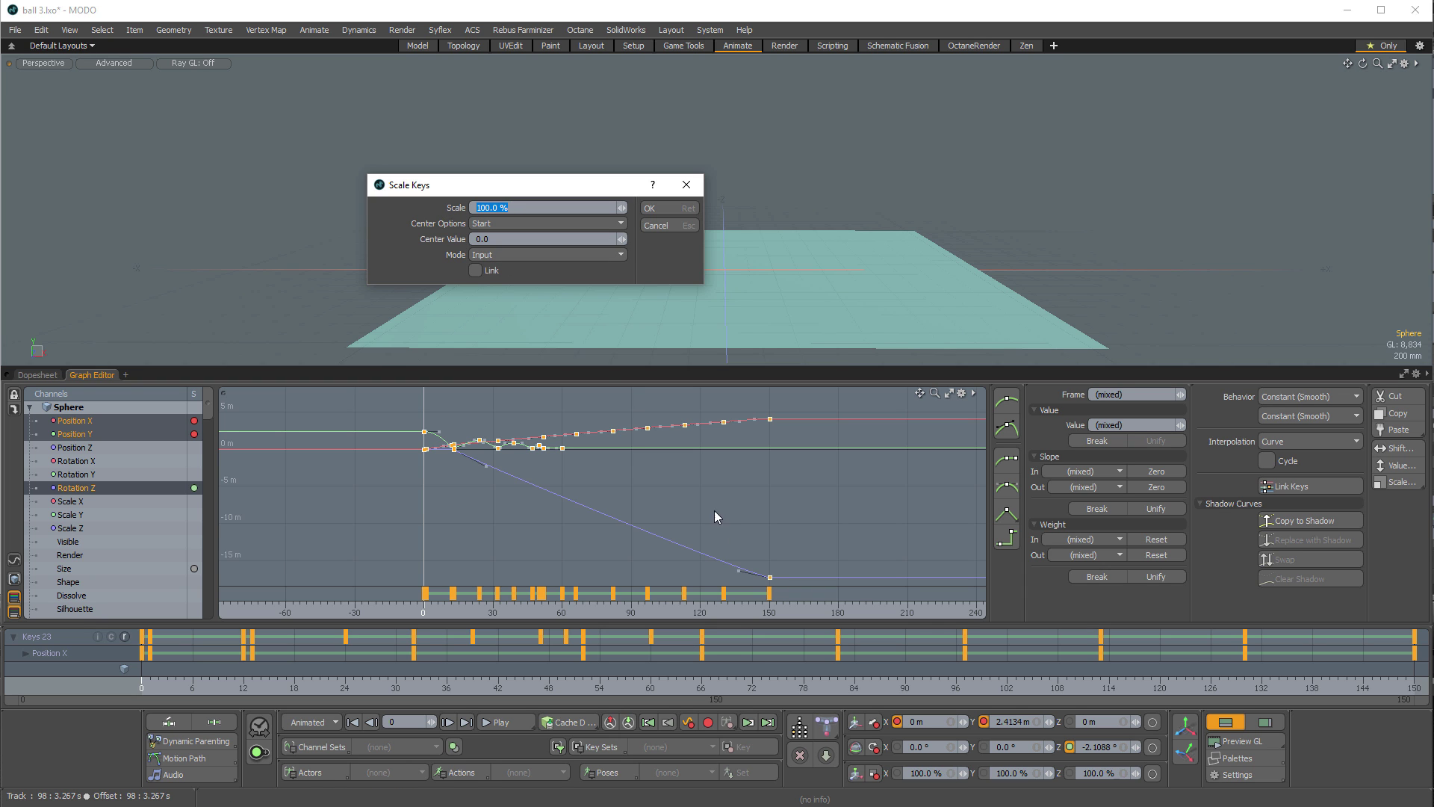
type("50")
key("Return")
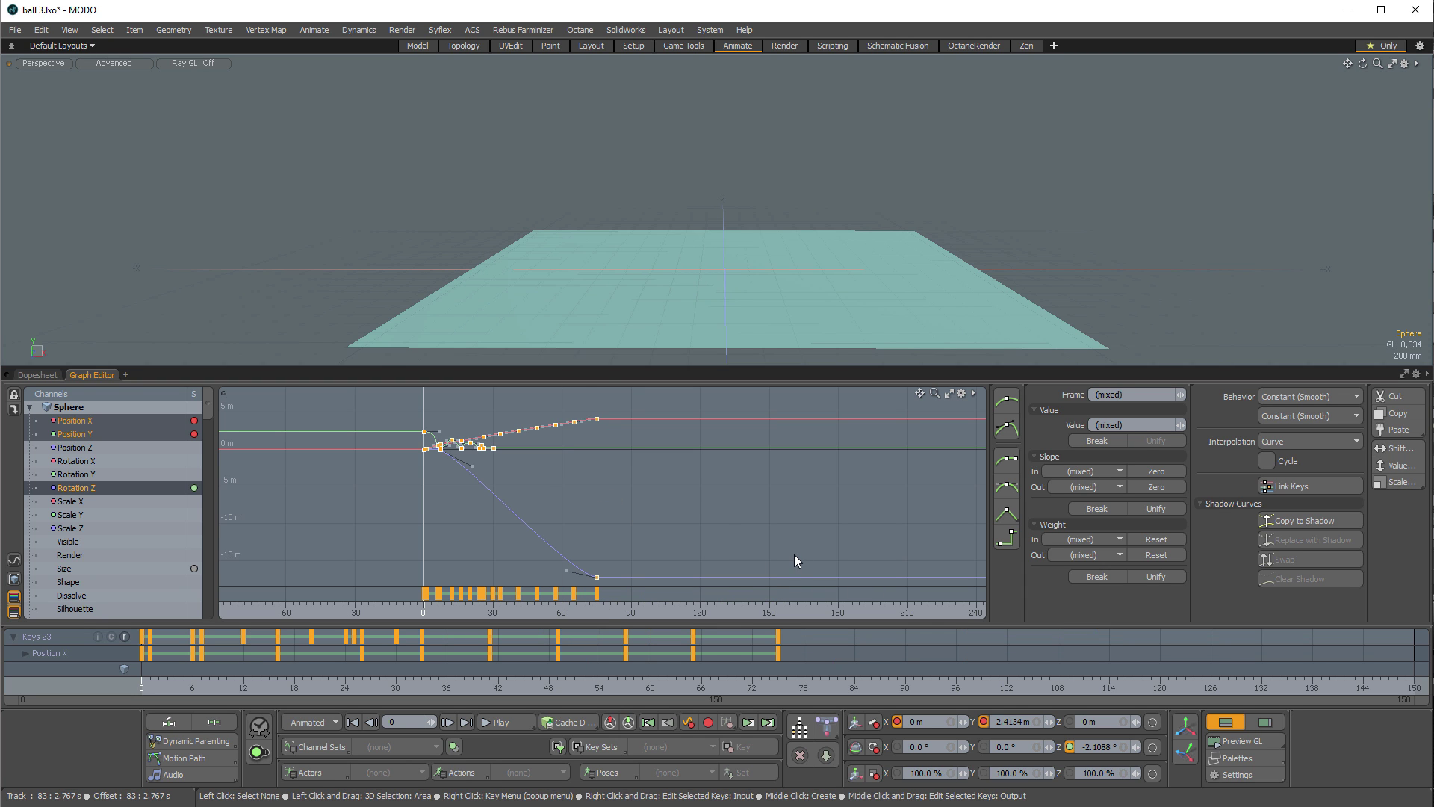
key("ctrl+z")
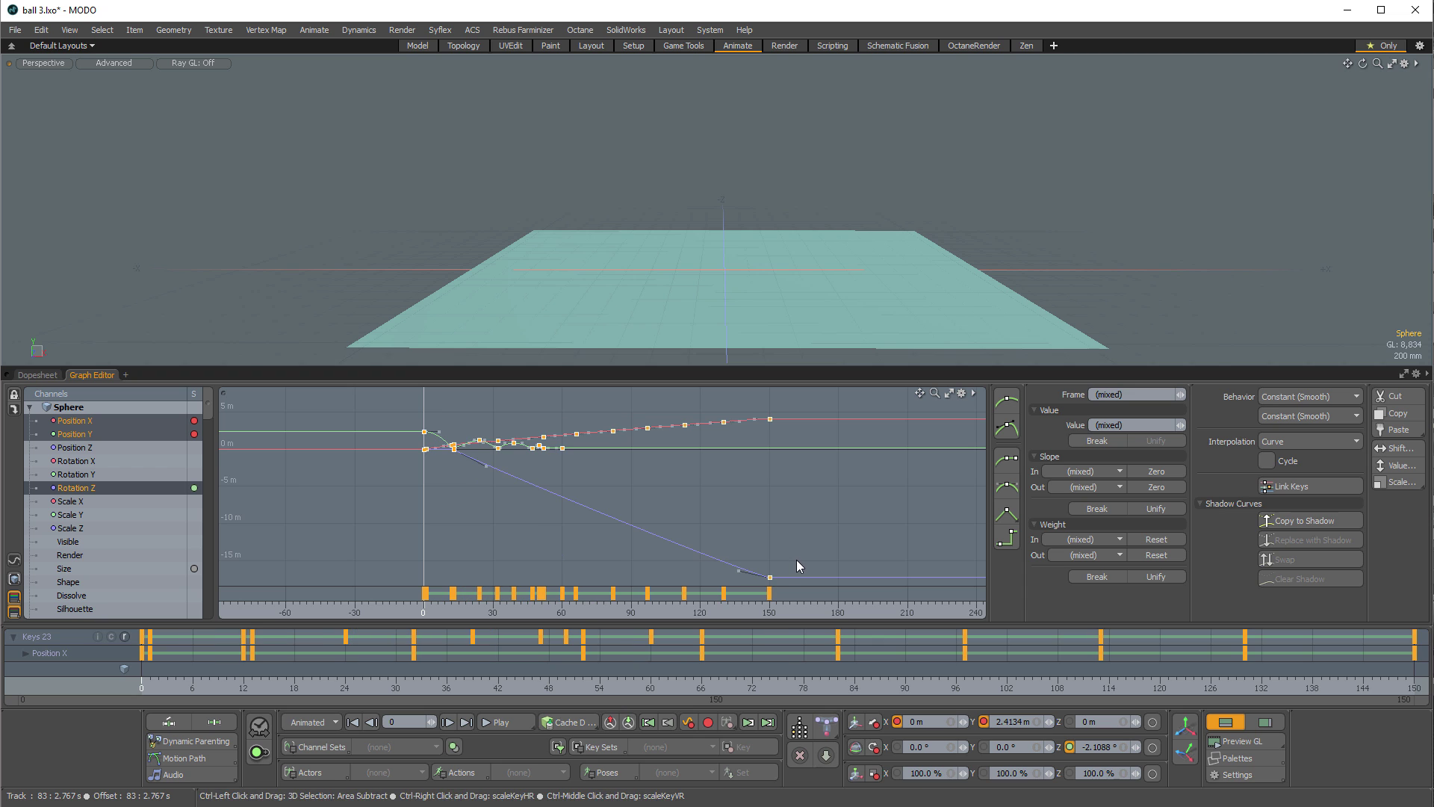
left_click(1398, 482)
left_click(514, 257)
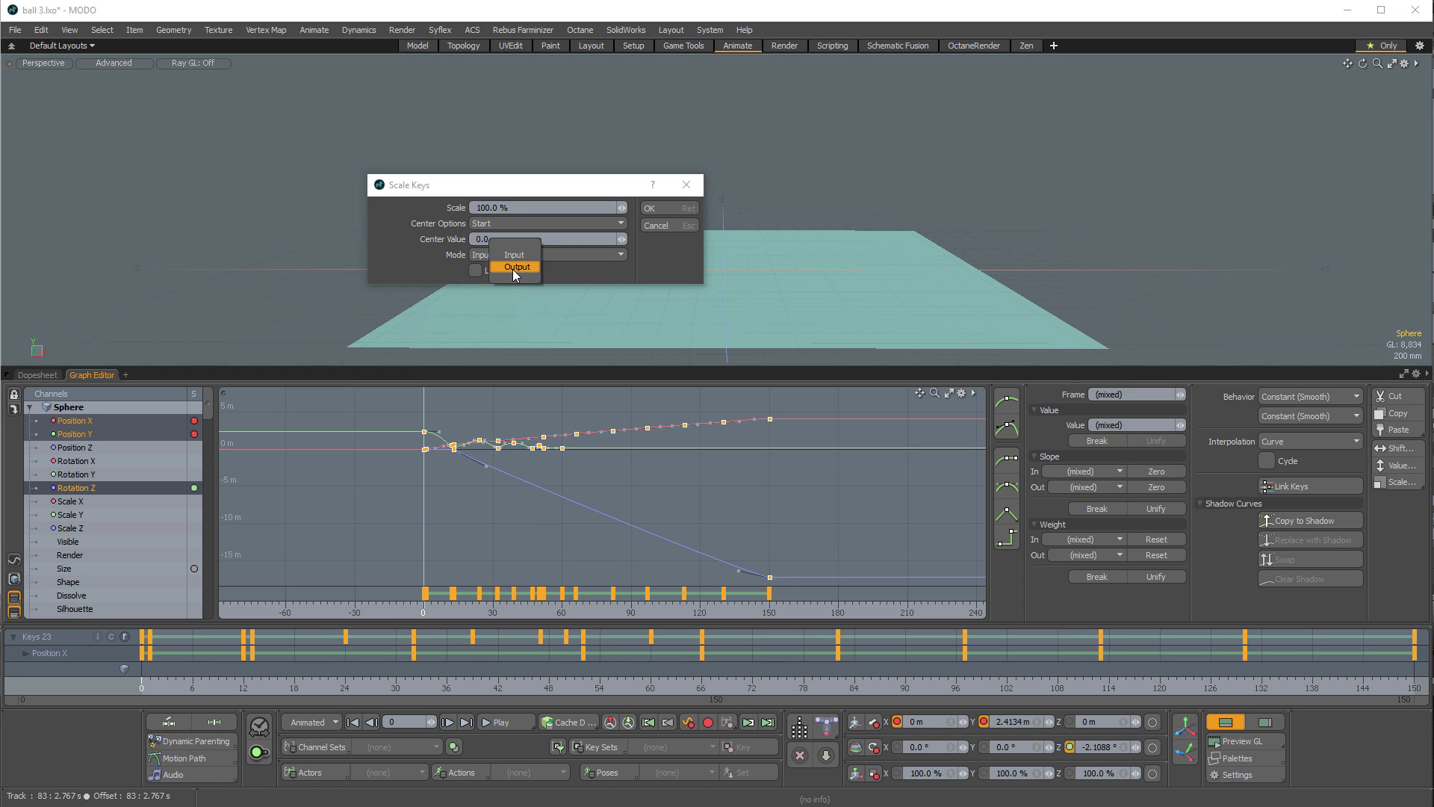
left_click(514, 271)
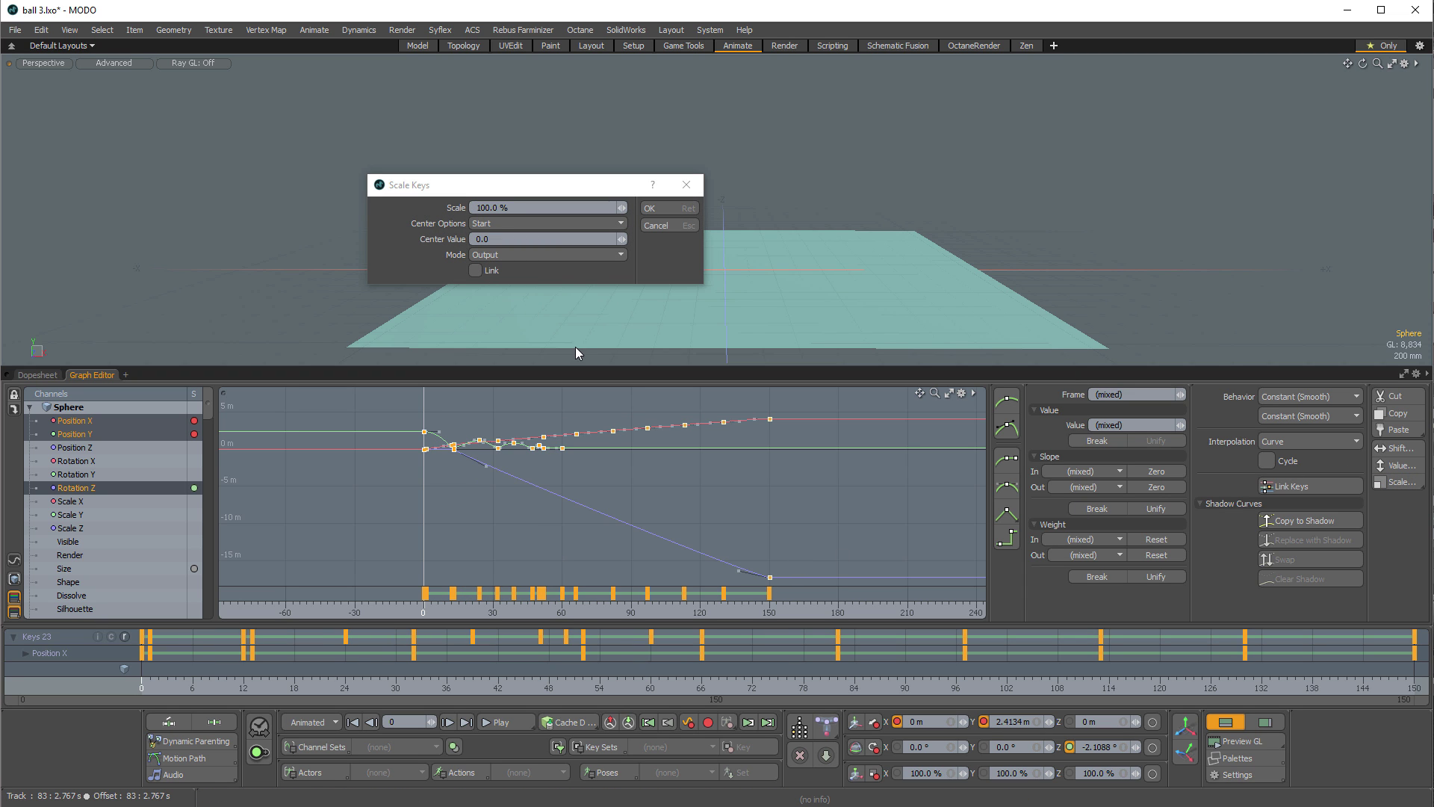
left_click(663, 223)
Step: Show only the Rotation Z channel and select both of its keys
left_click(95, 486)
left_click(770, 553)
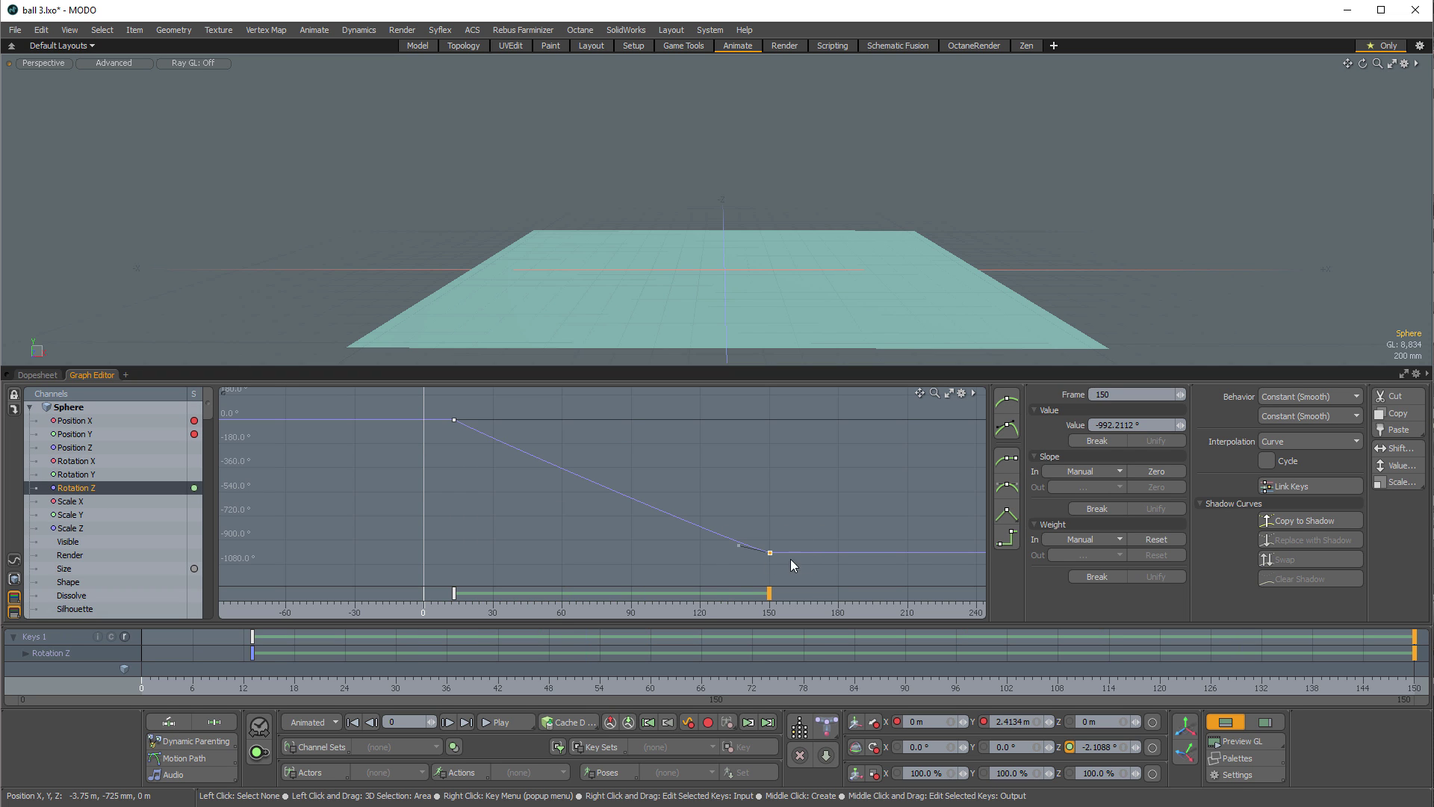
left_click(826, 562)
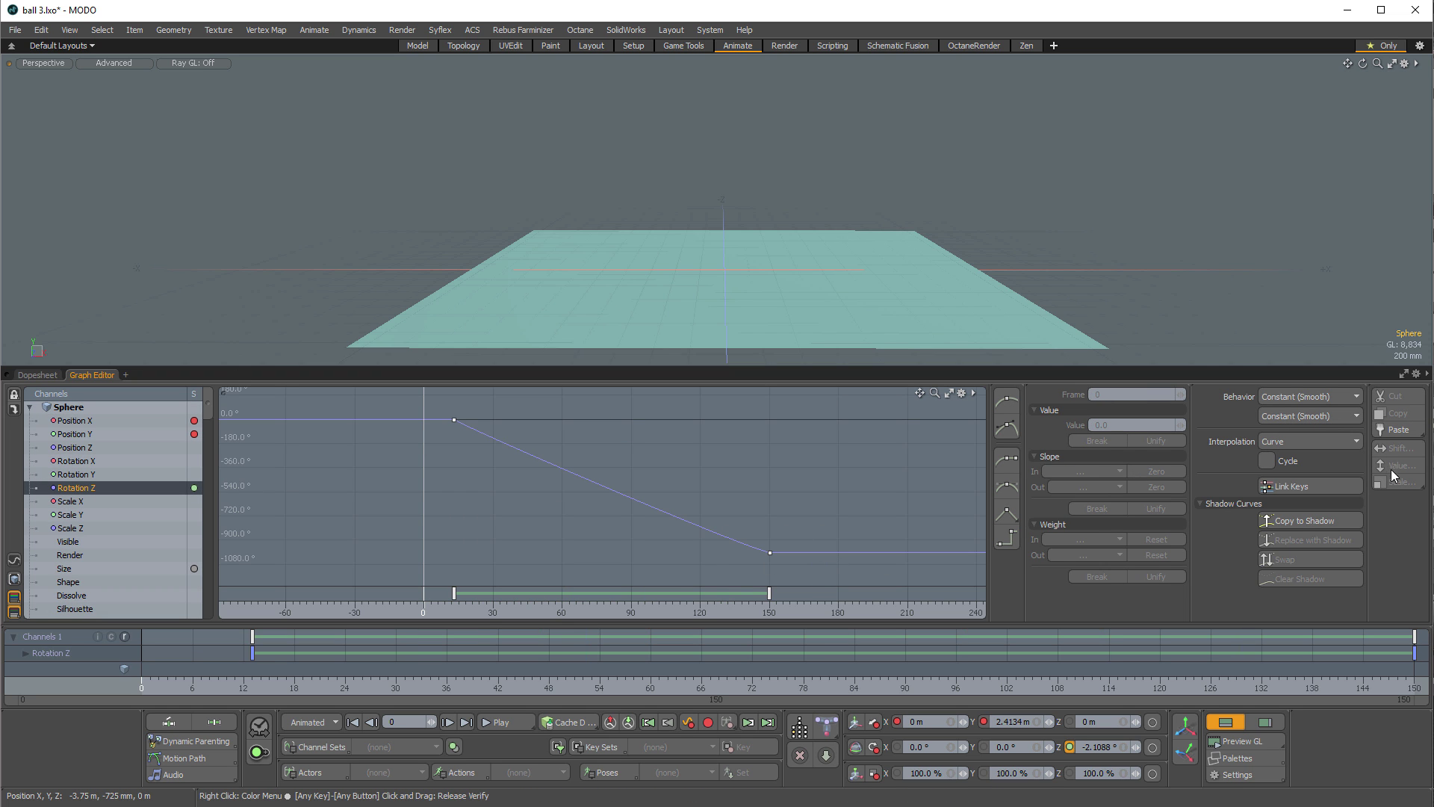
left_click_drag(450, 407, 825, 571)
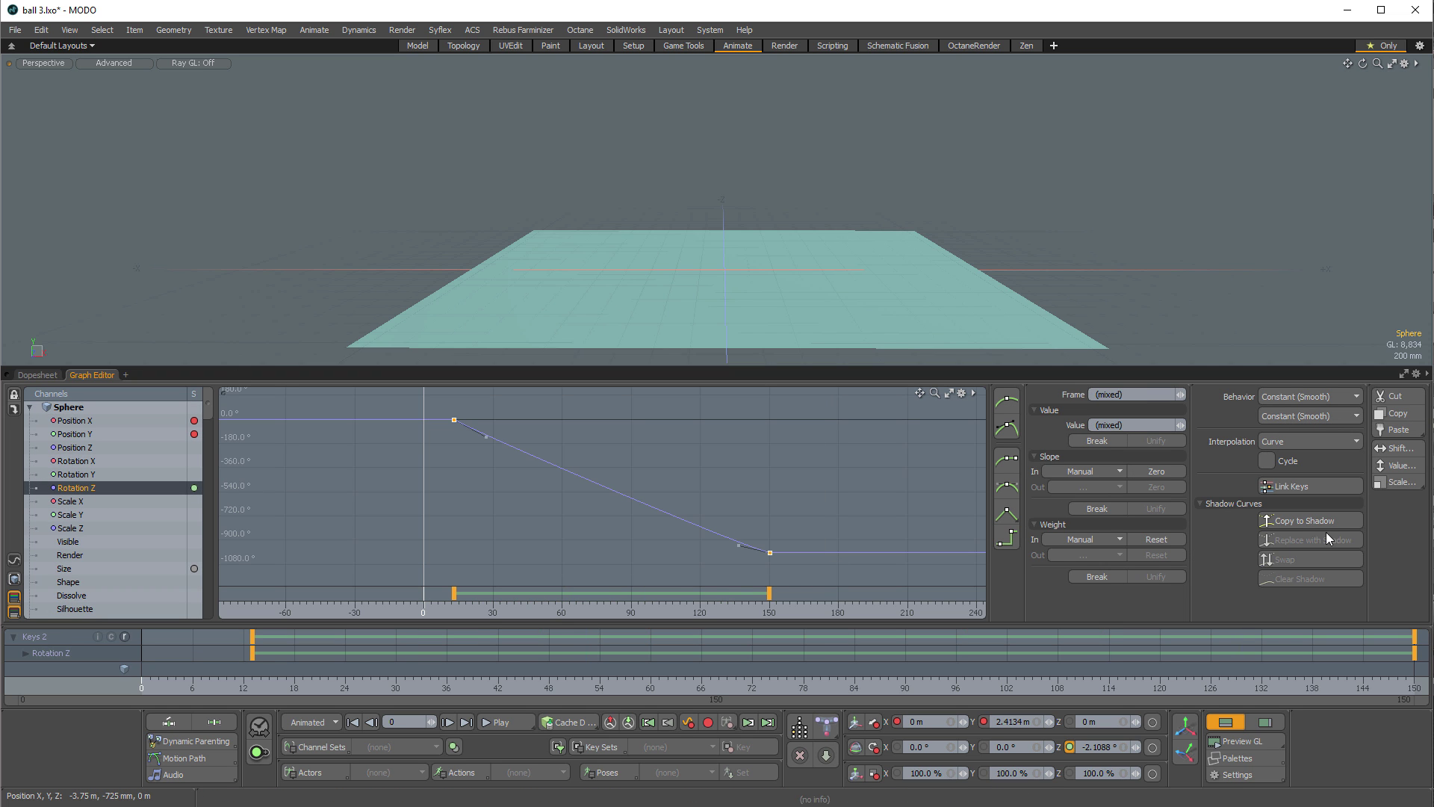
Step: Try scaling the two Rotation Z keys to 50% from the start in Output mode, and undo the scaling
left_click(1396, 482)
left_click(496, 255)
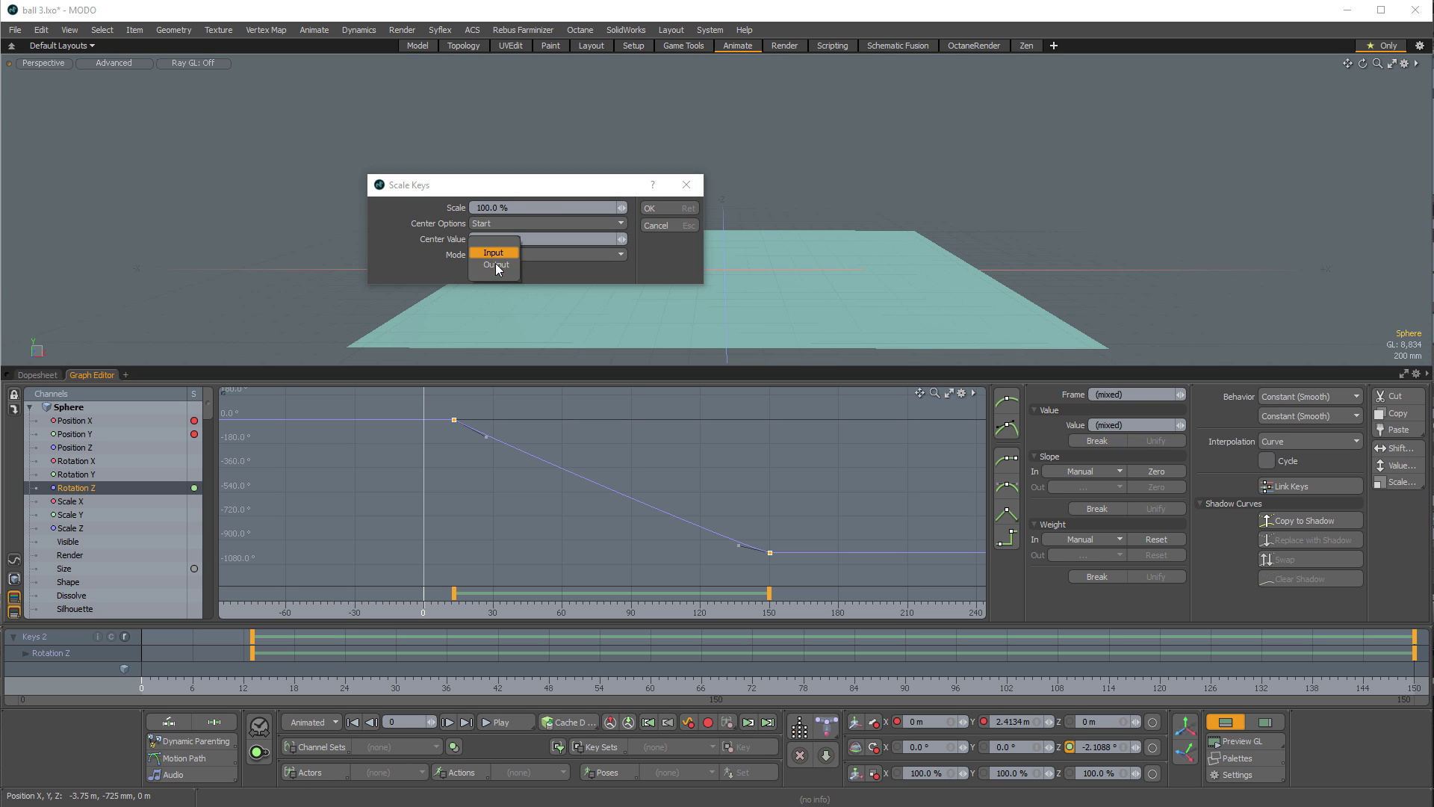
left_click(498, 262)
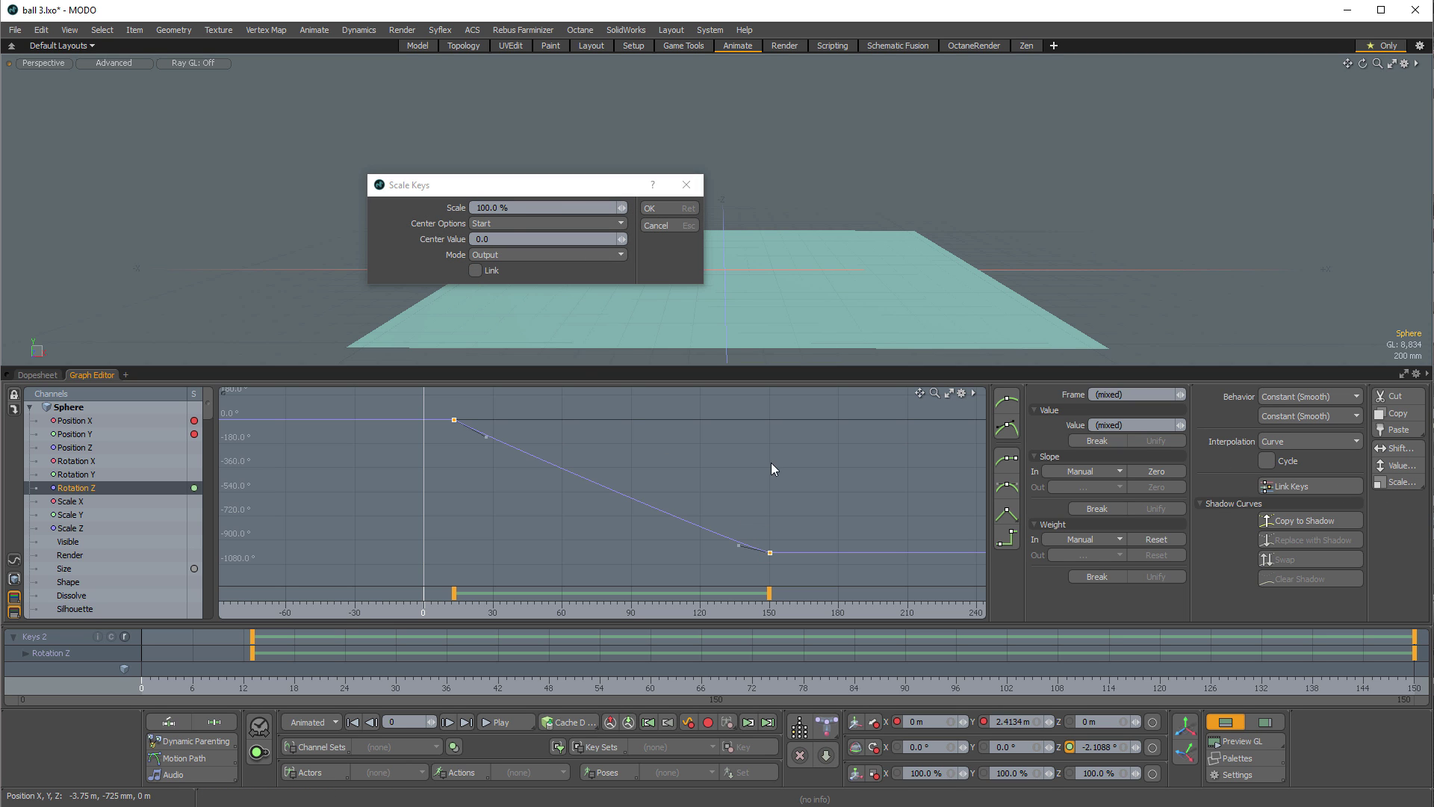
left_click_drag(522, 207, 415, 183)
type("50")
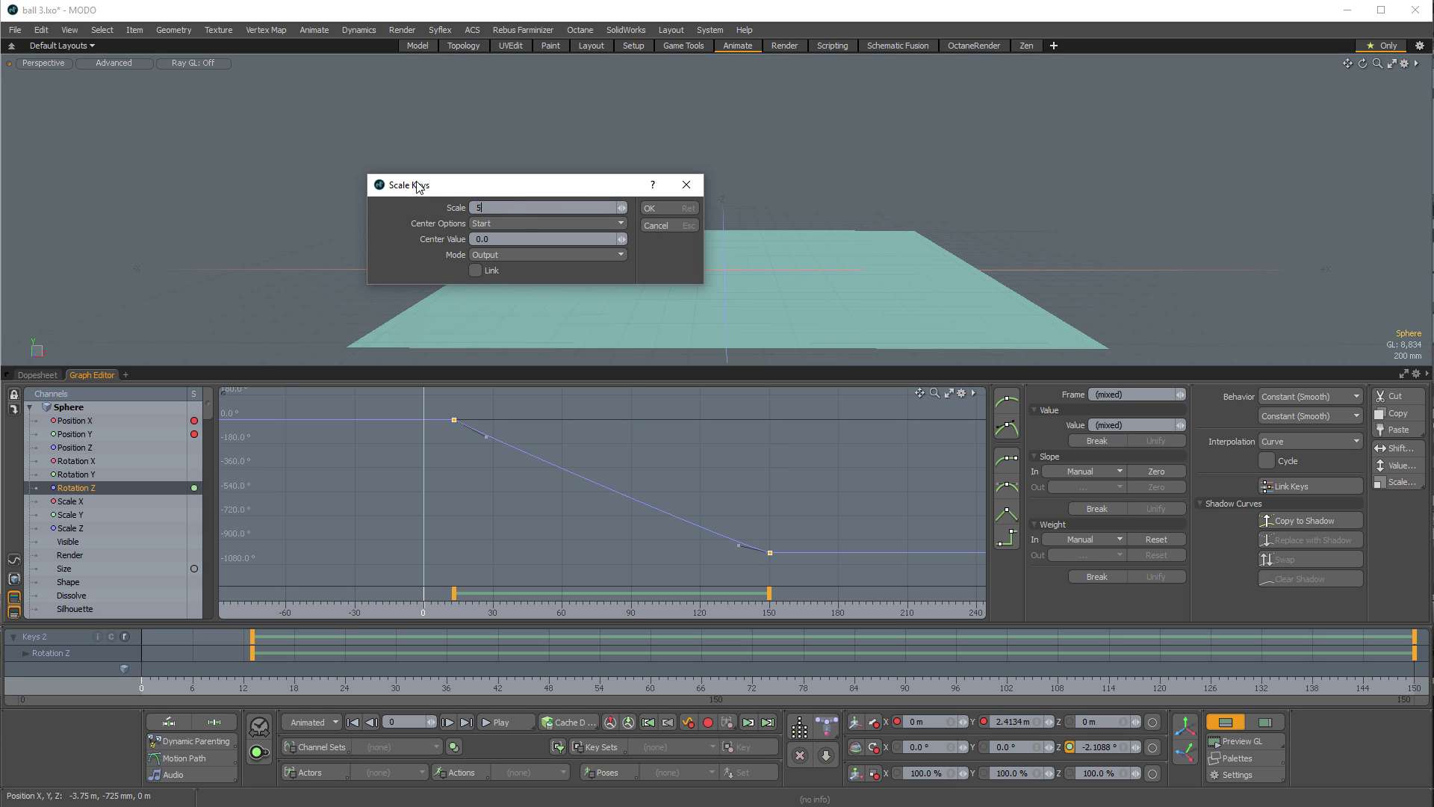
key("Return")
key("ctrl+z")
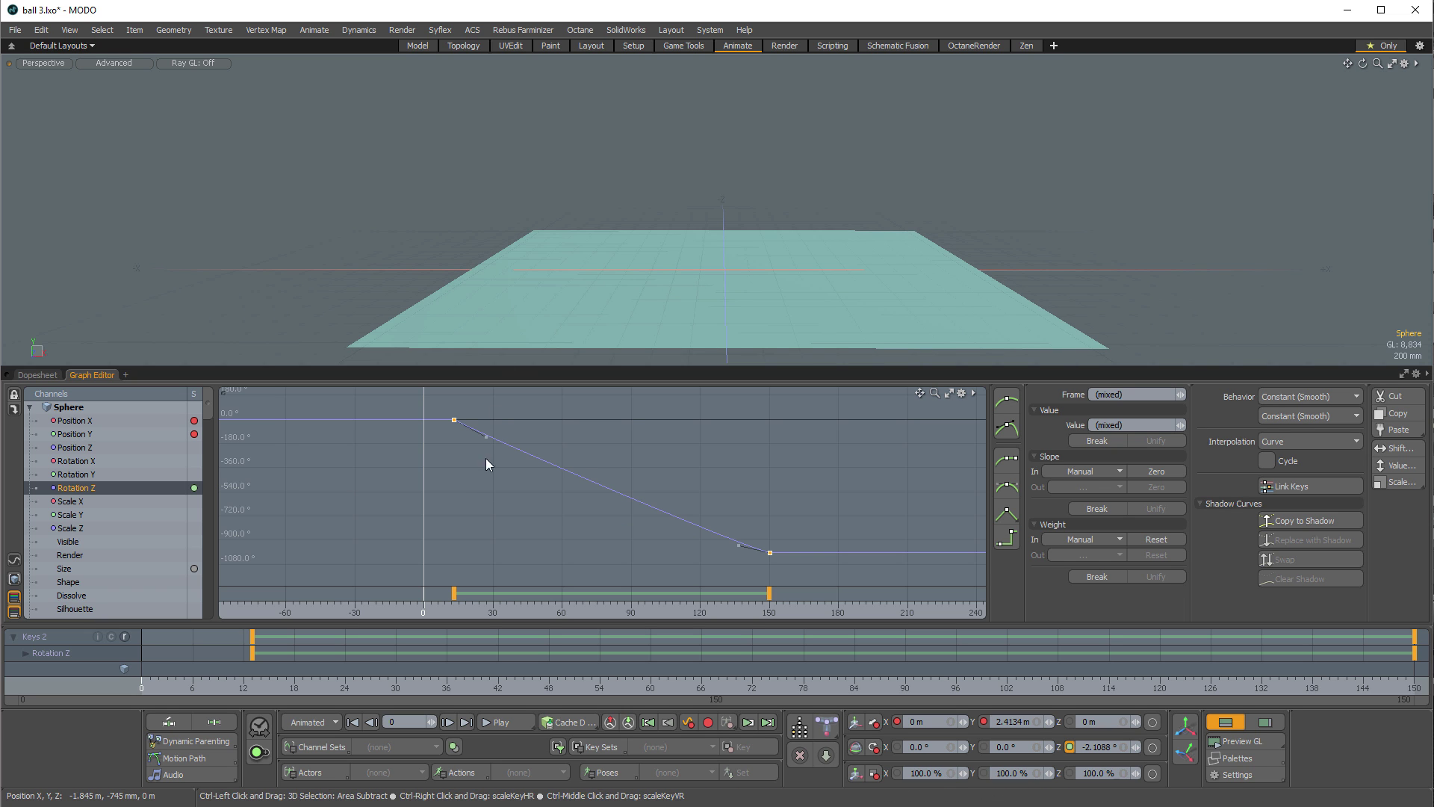
Step: Try scaling the Rotation Z keys to 50% in Output mode with the center option set to End, and undo it
left_click(1397, 483)
left_click(545, 223)
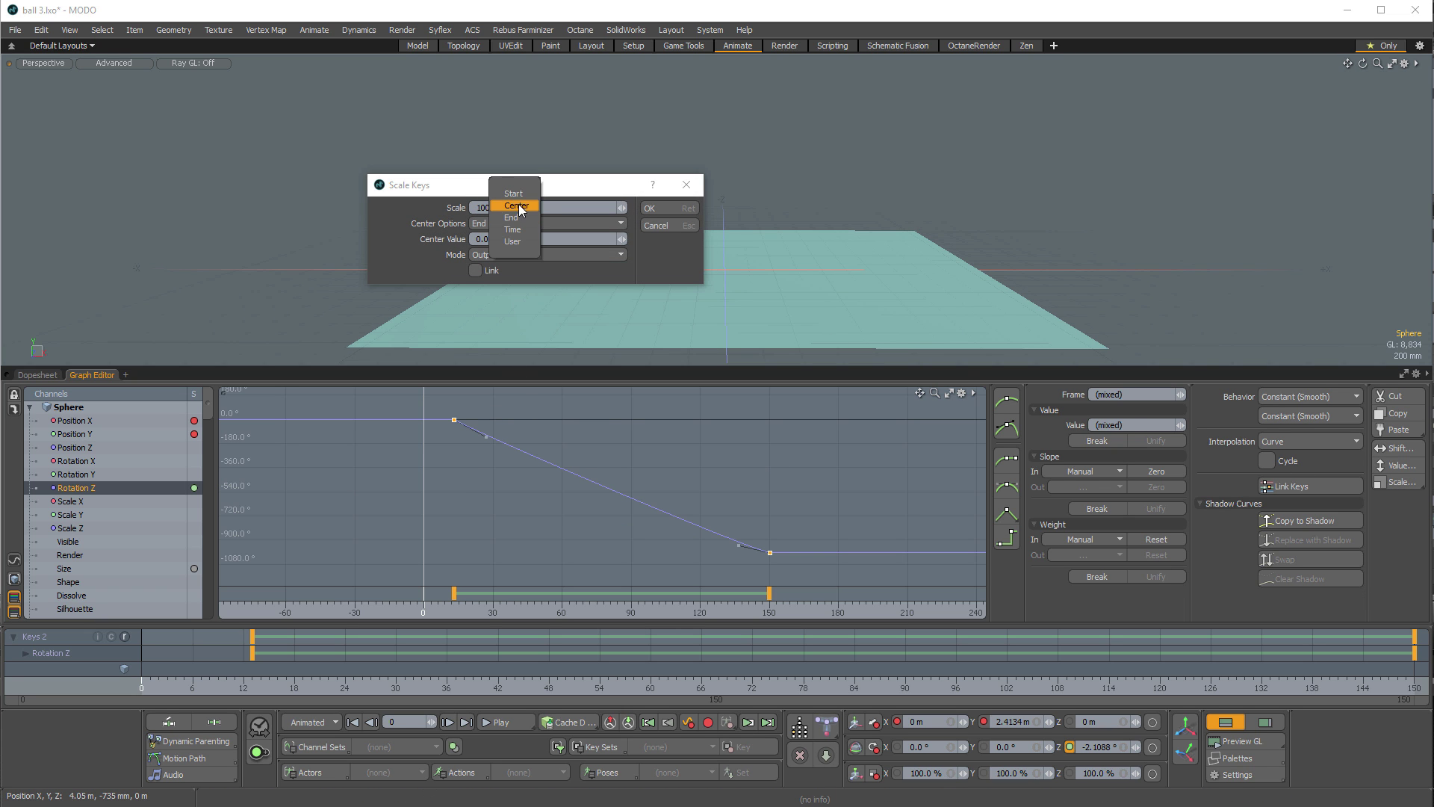
left_click(542, 216)
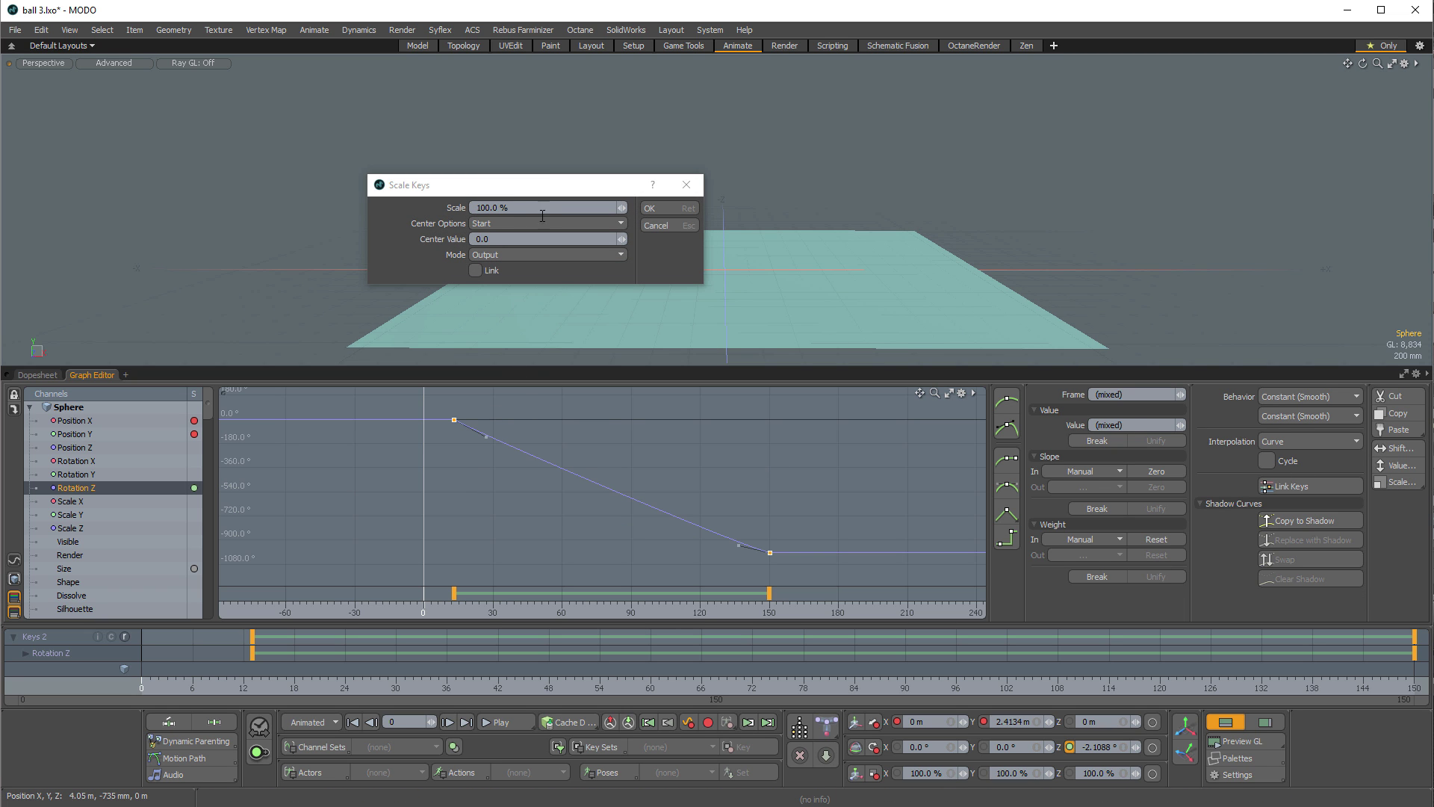
left_click(504, 226)
left_click(514, 239)
left_click(525, 208)
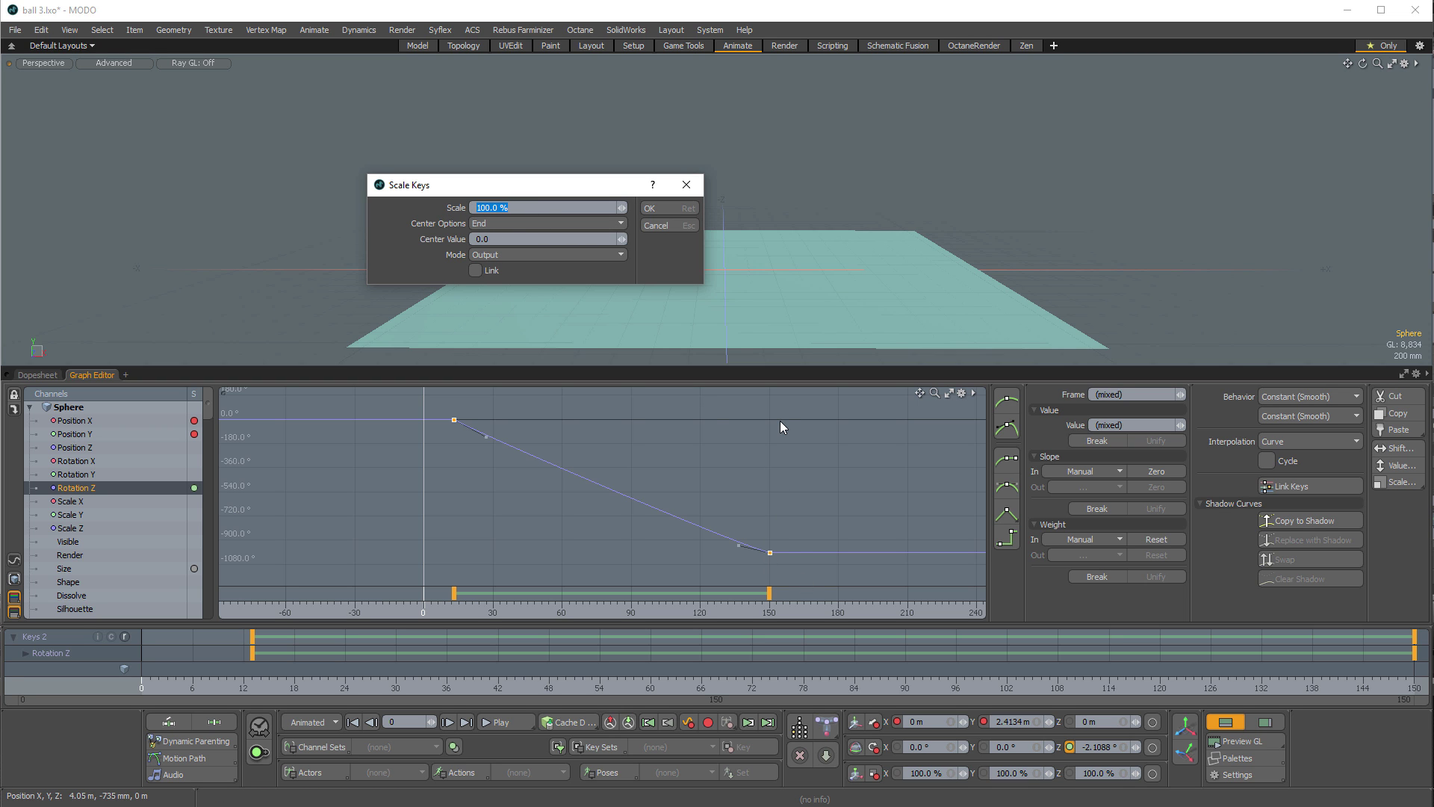
type("50")
key("Return")
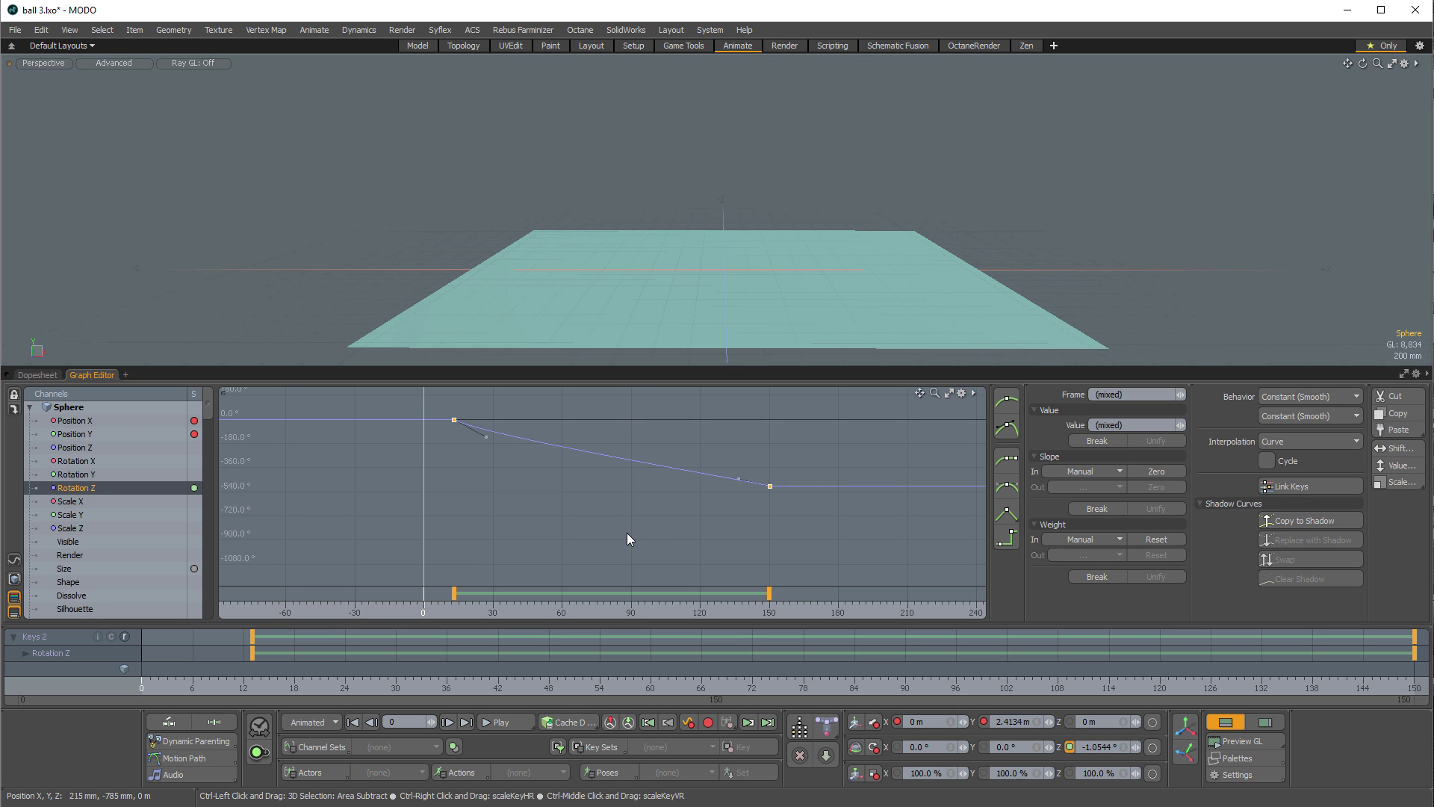
key("ctrl+z")
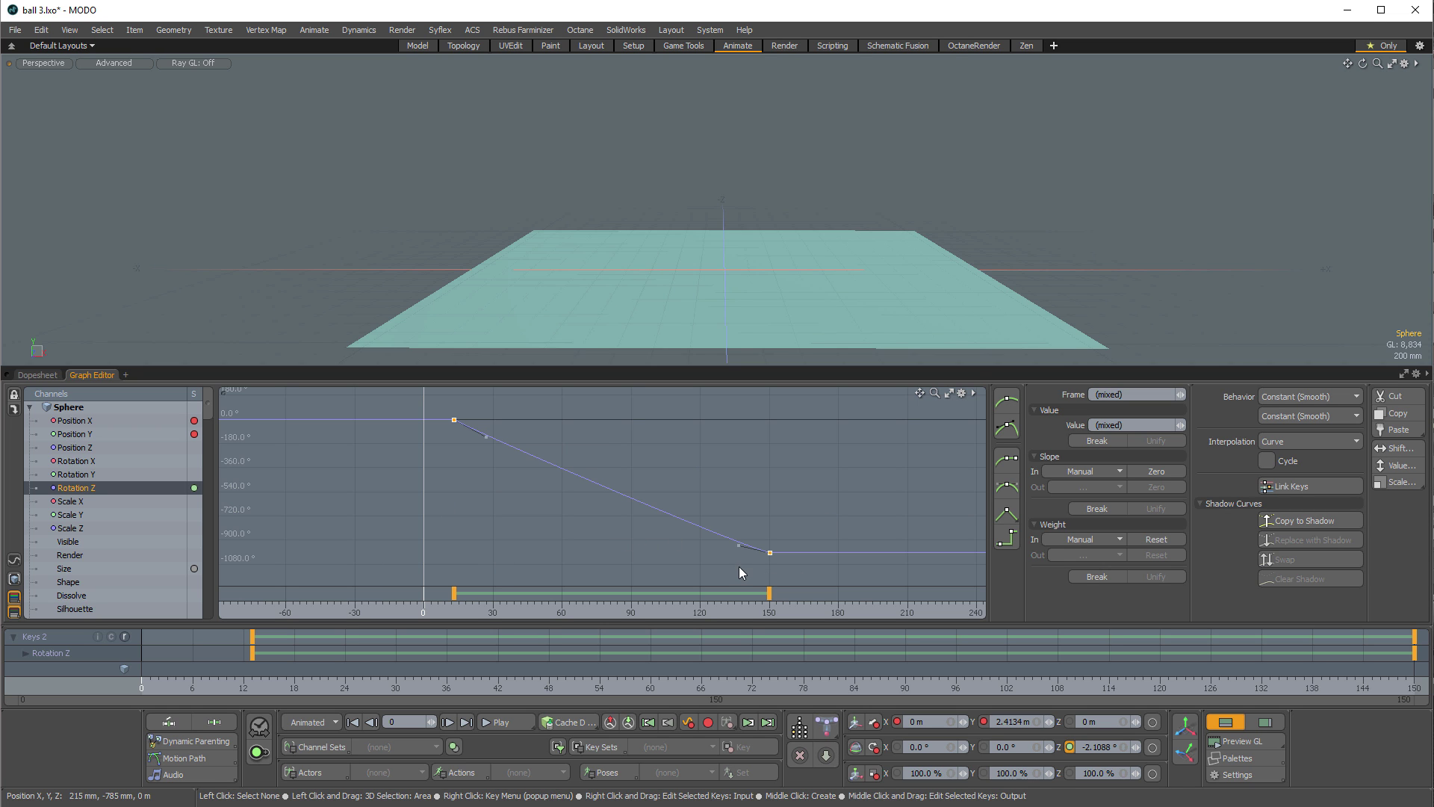
Step: Set the value of the last Rotation Z key, at frame 150, to -1000
left_click_drag(740, 573, 818, 536)
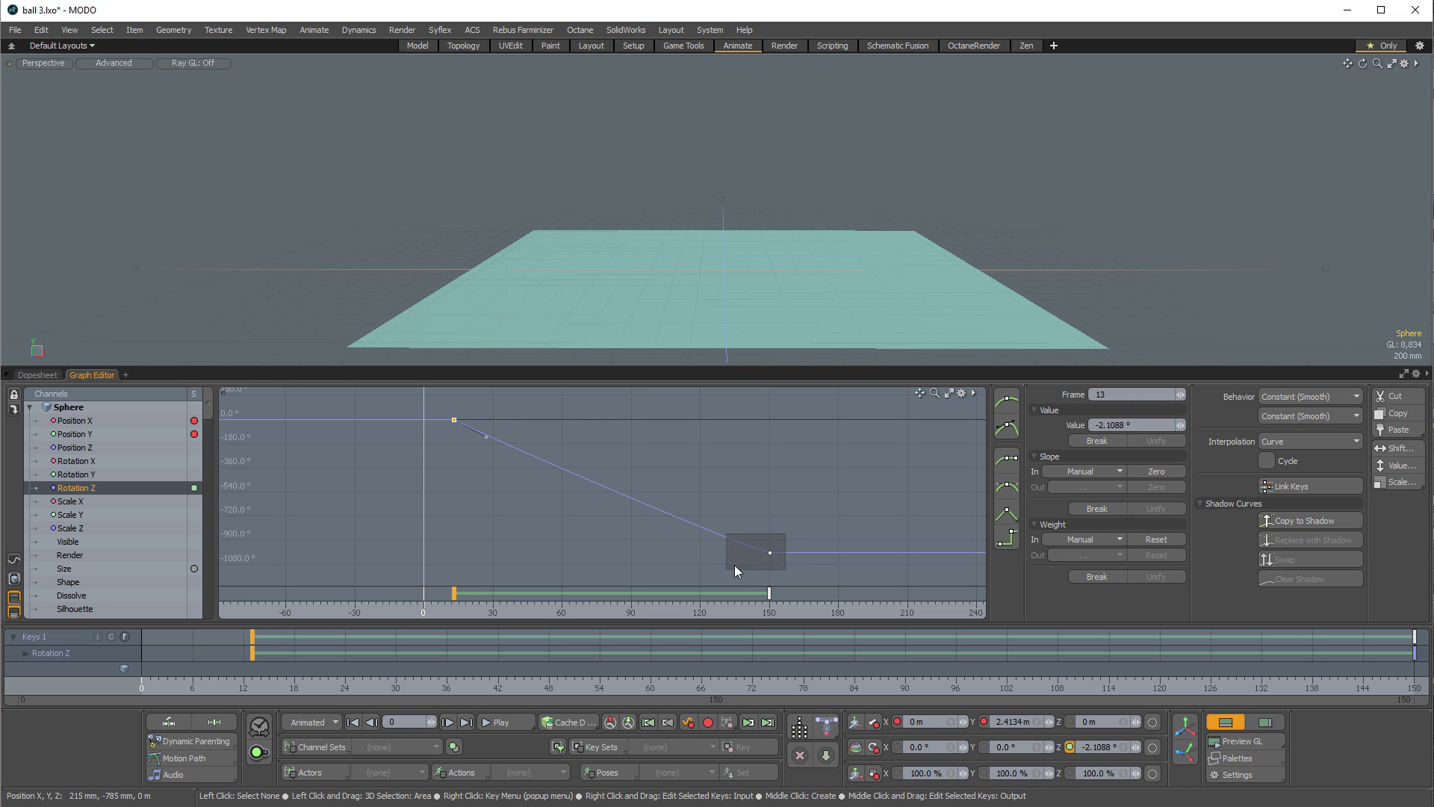
left_click(1146, 424)
type("-10")
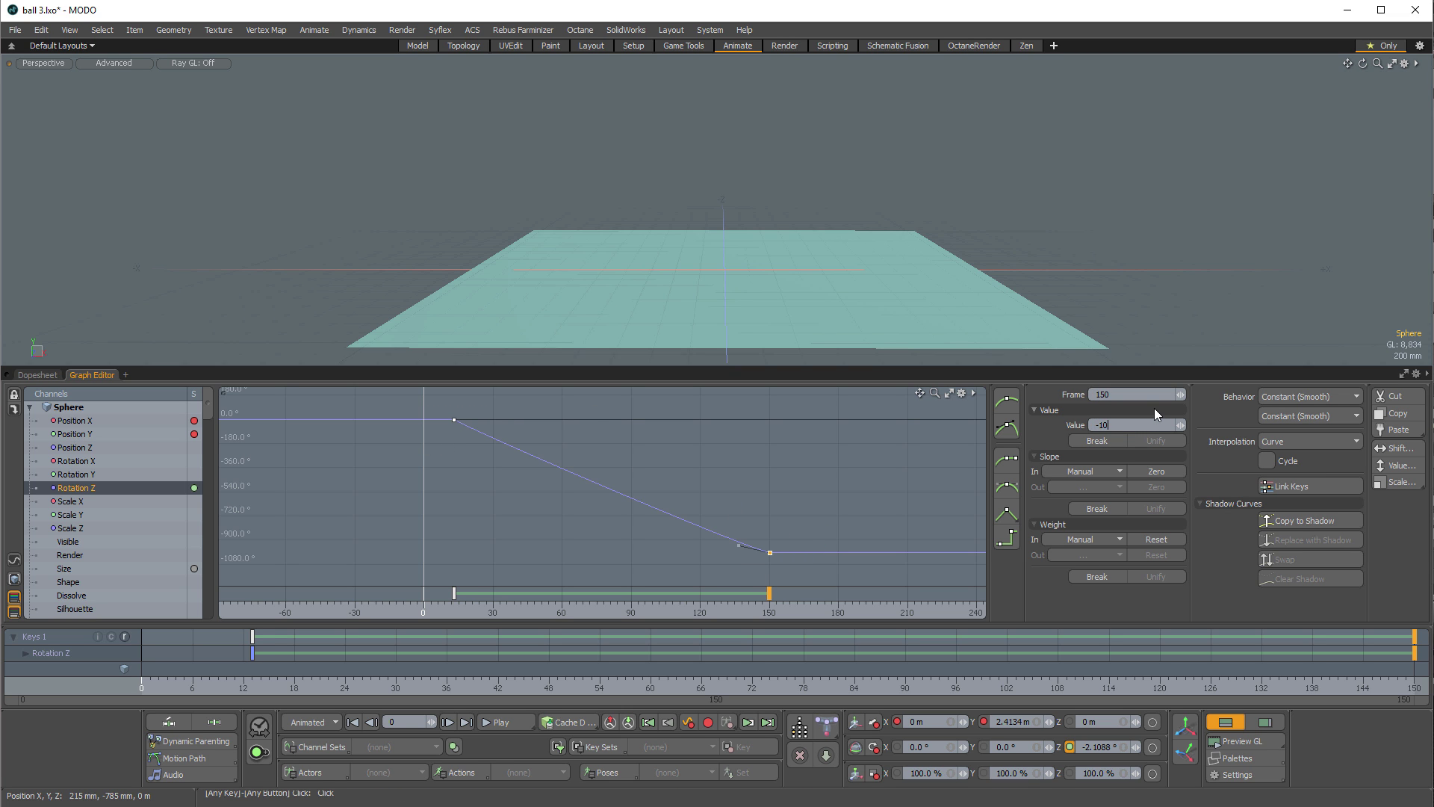
type("00")
key("Return")
Step: Try scaling both Rotation Z keys to 50% in Output mode with the center option set to Center, and undo it
left_click(810, 473)
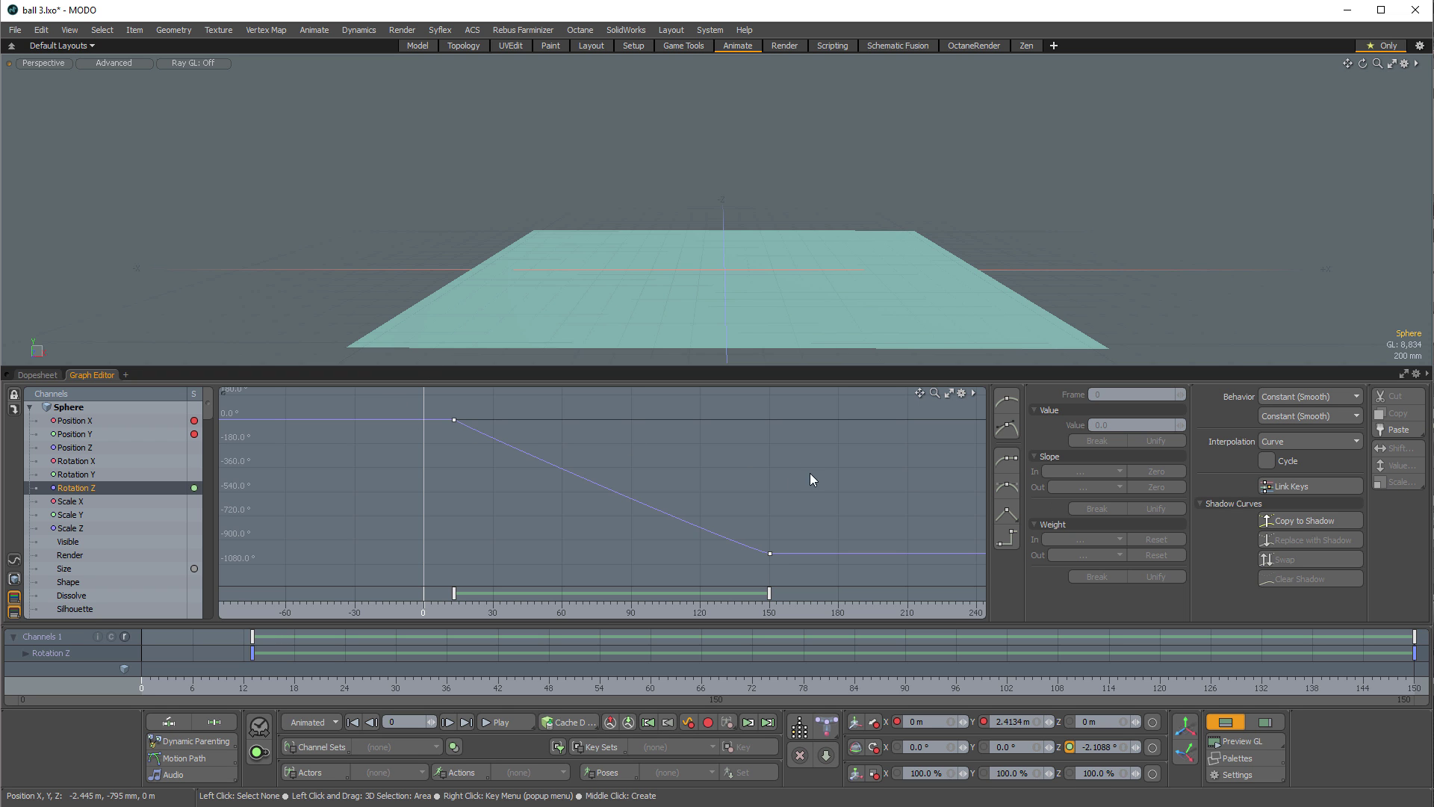
left_click_drag(401, 390, 819, 565)
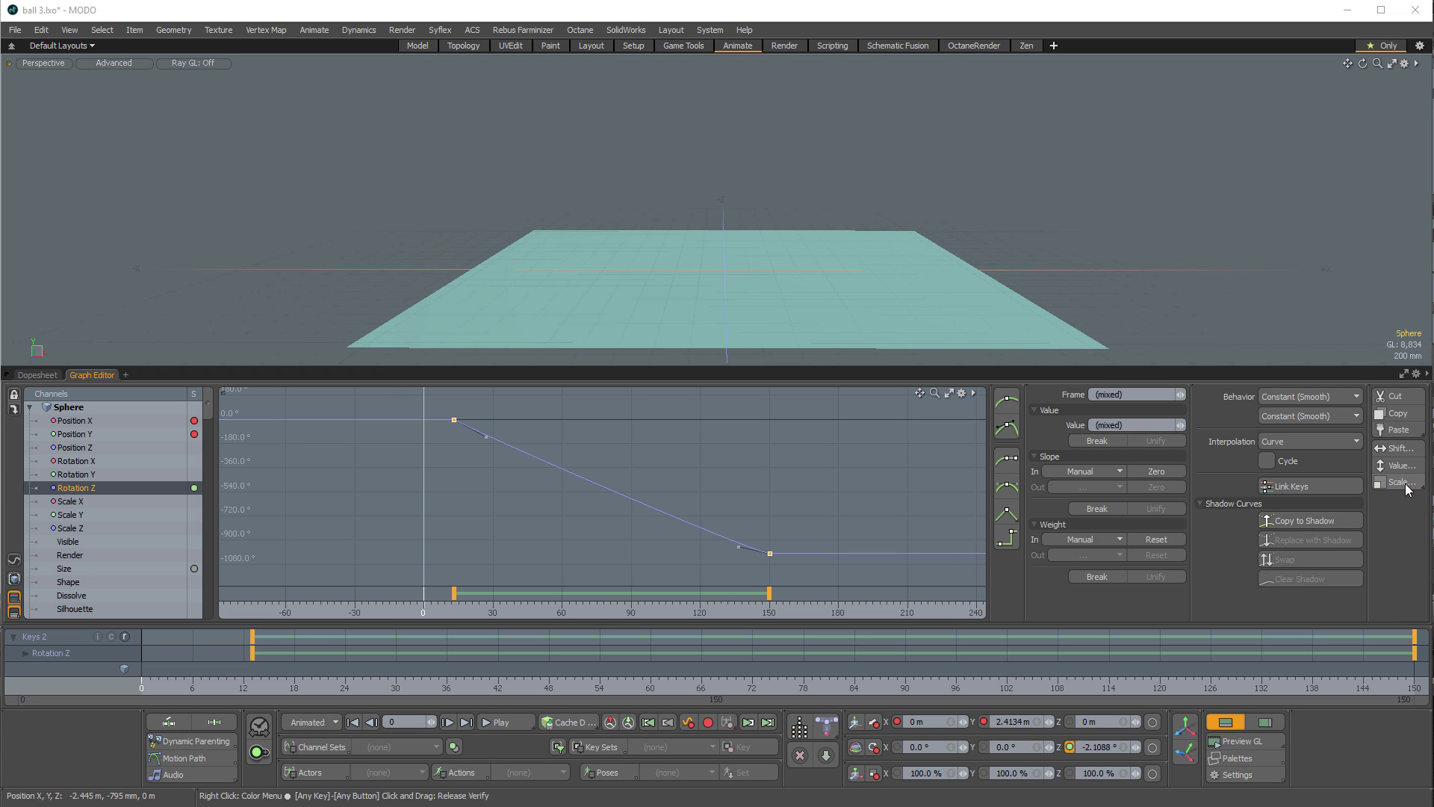
left_click(1402, 482)
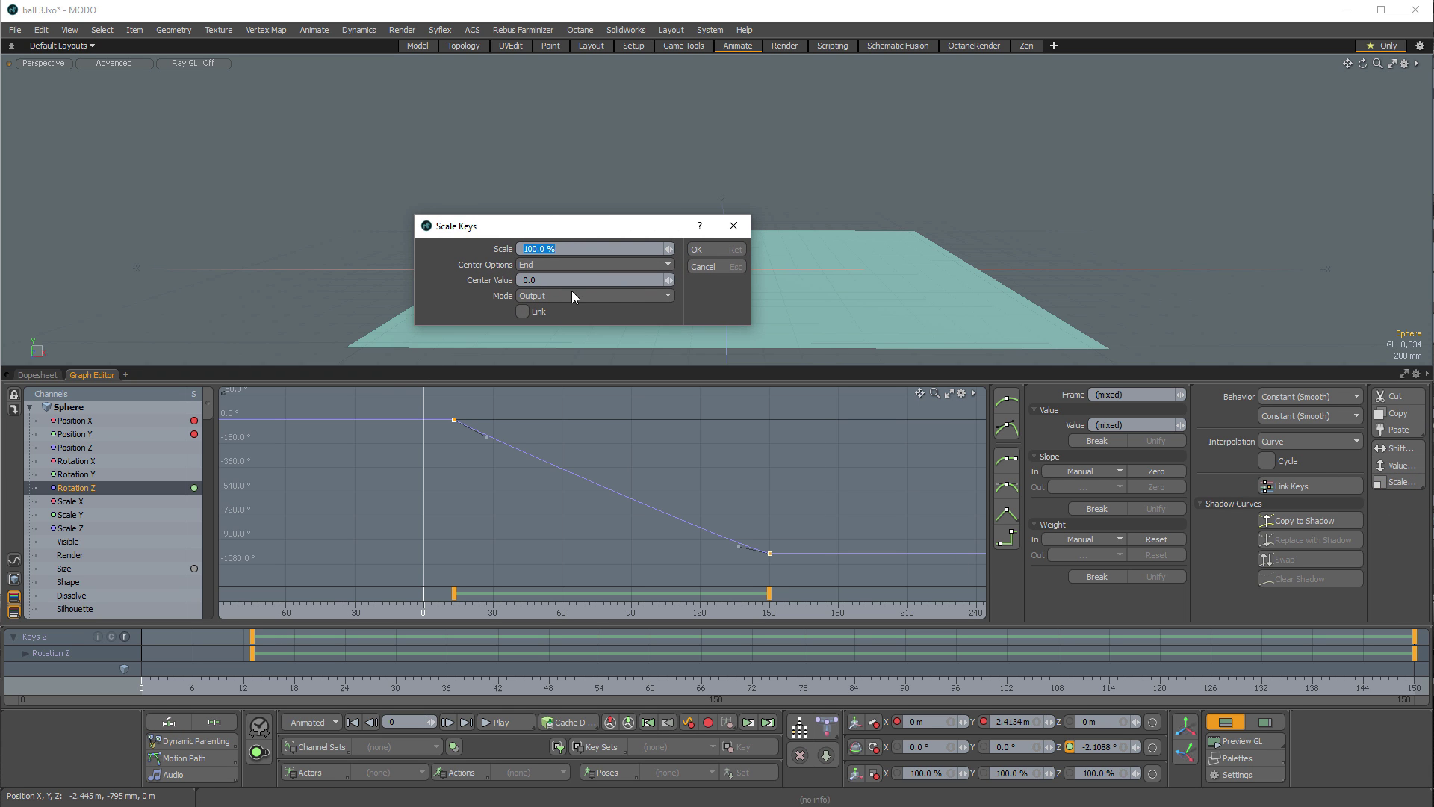
left_click(576, 293)
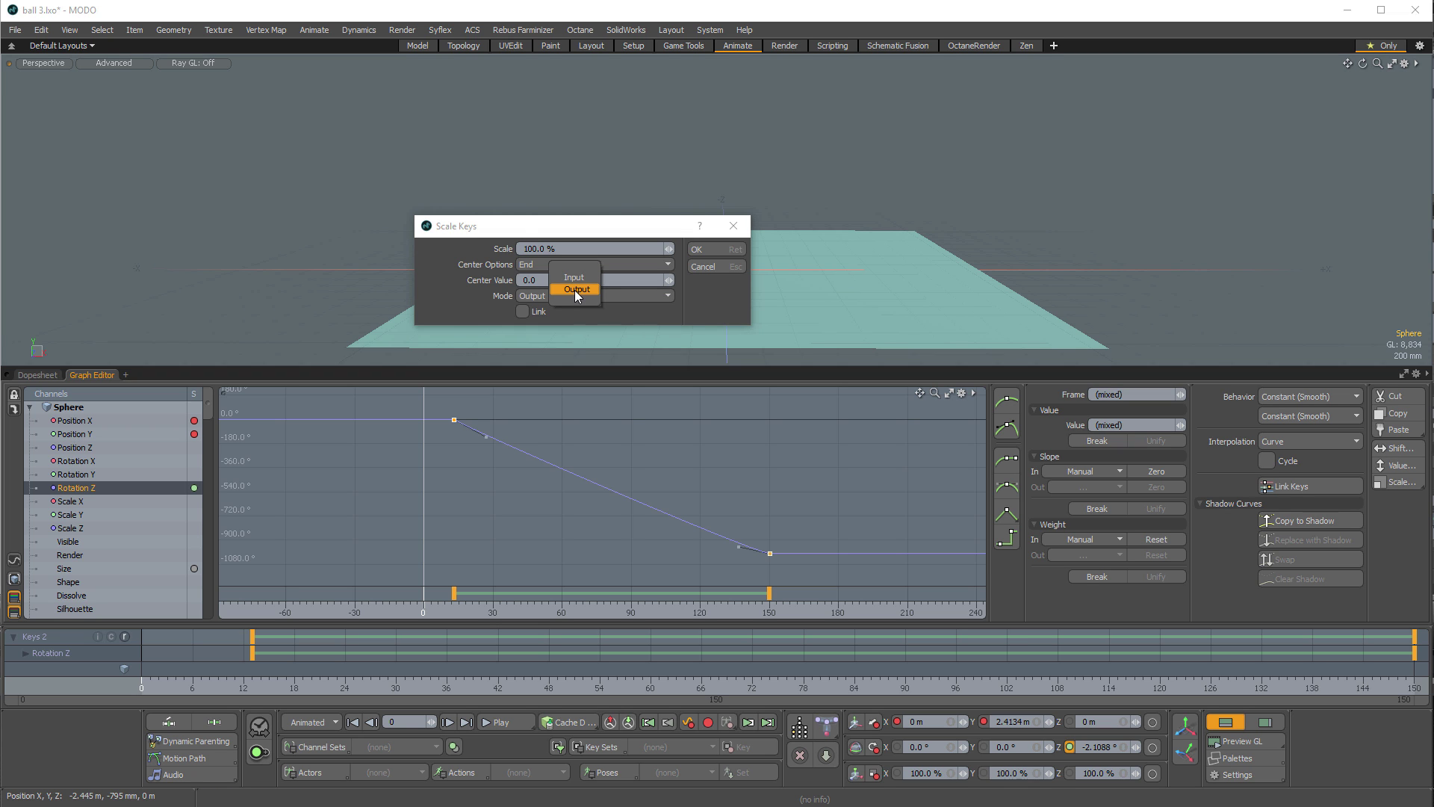
left_click(576, 291)
left_click(560, 266)
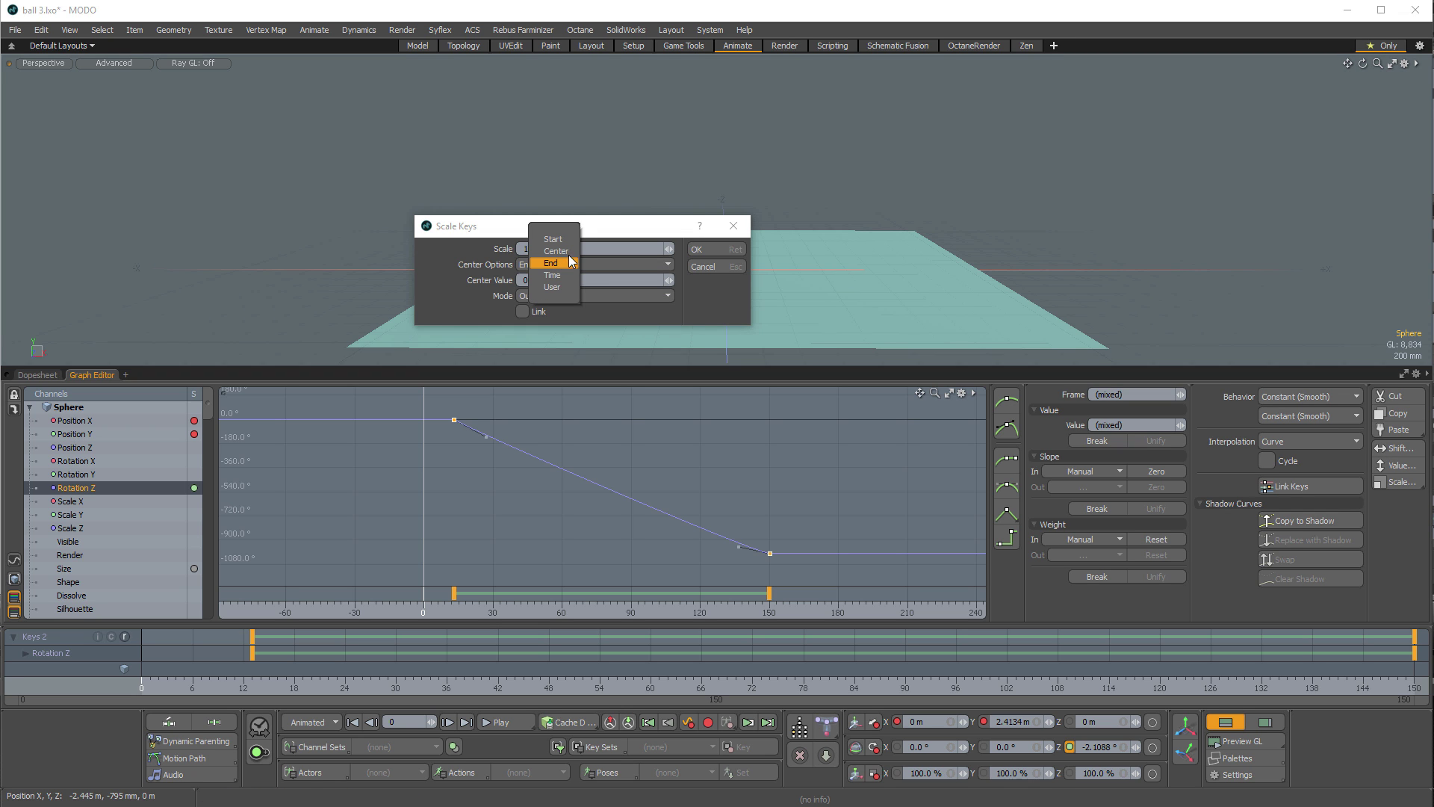
left_click(556, 251)
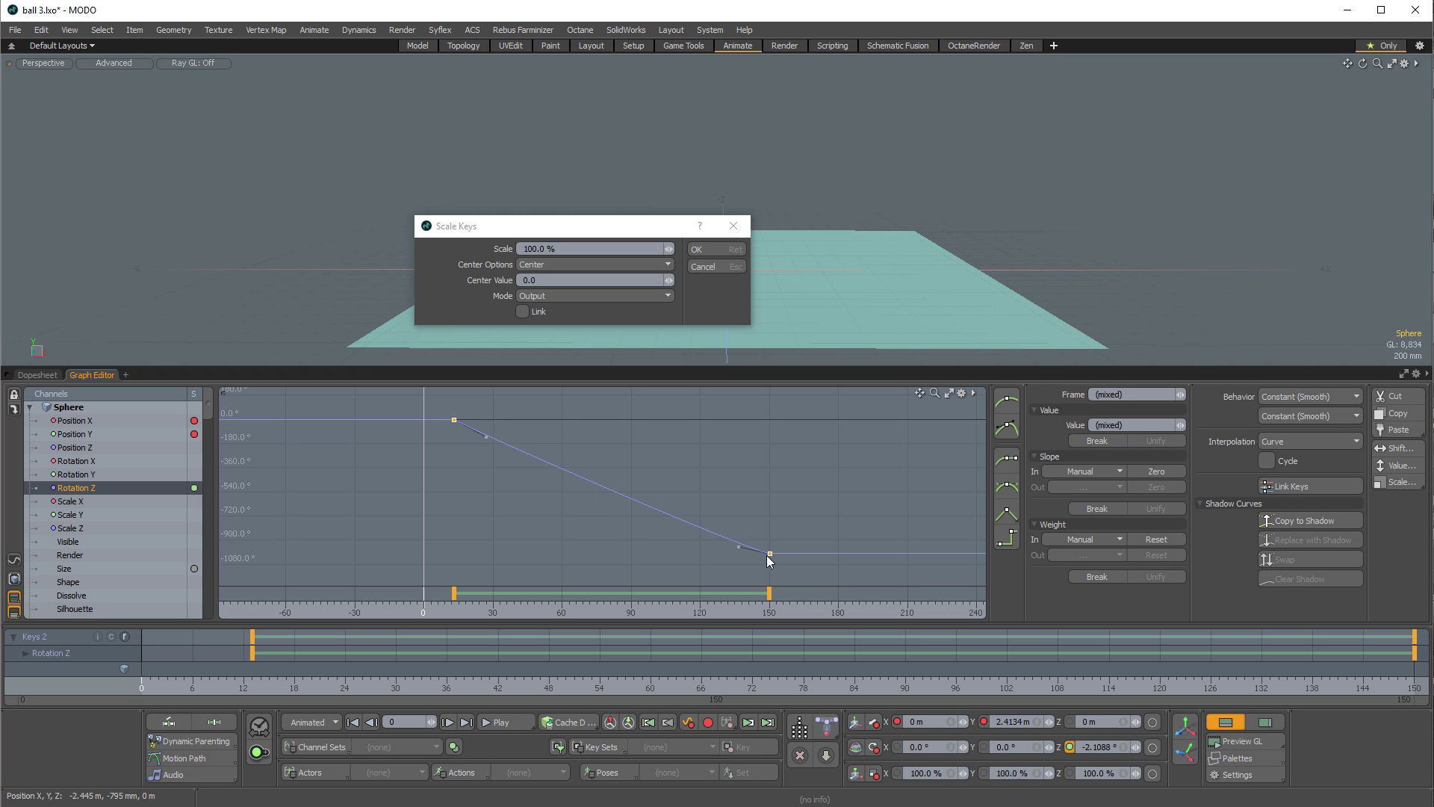
left_click(523, 248)
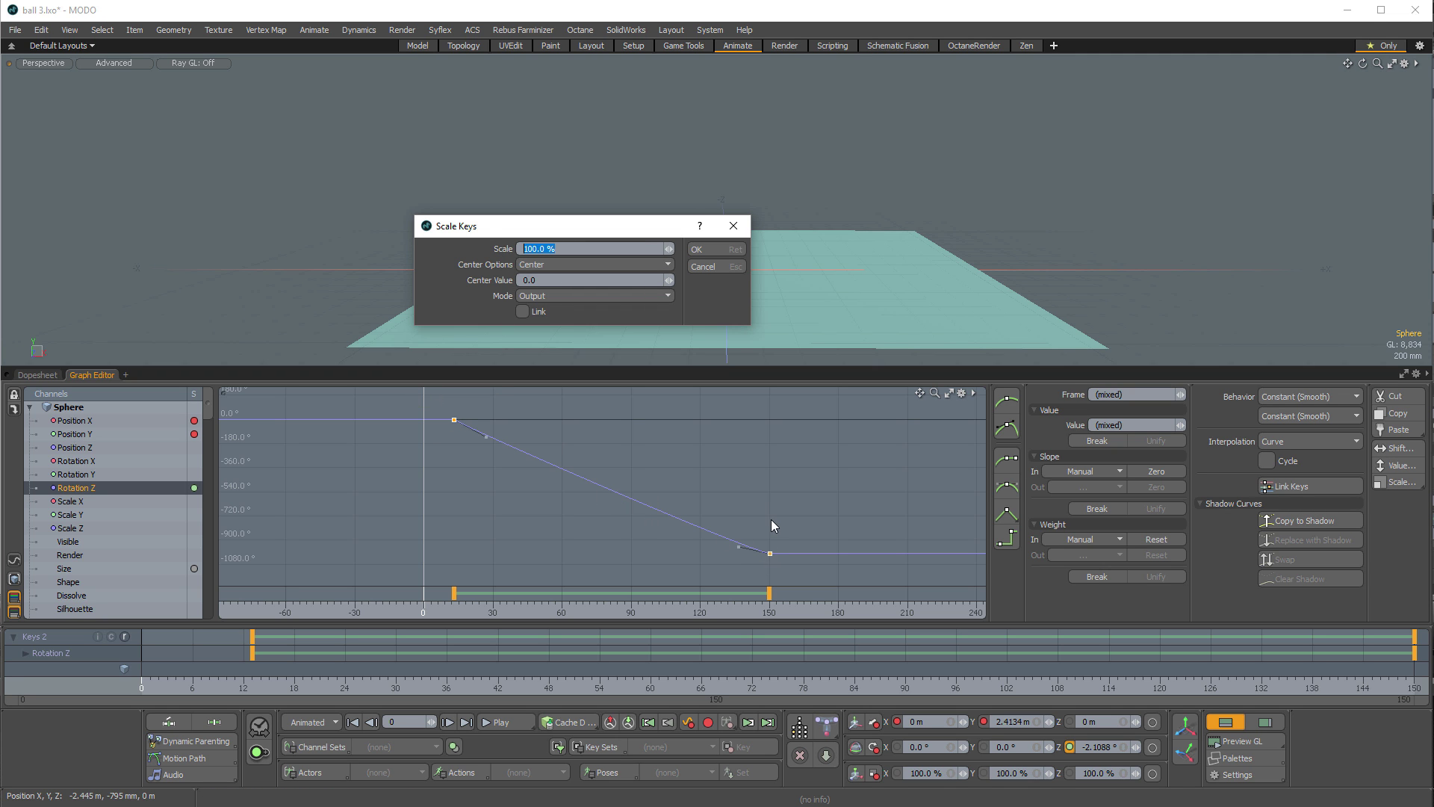
type("50")
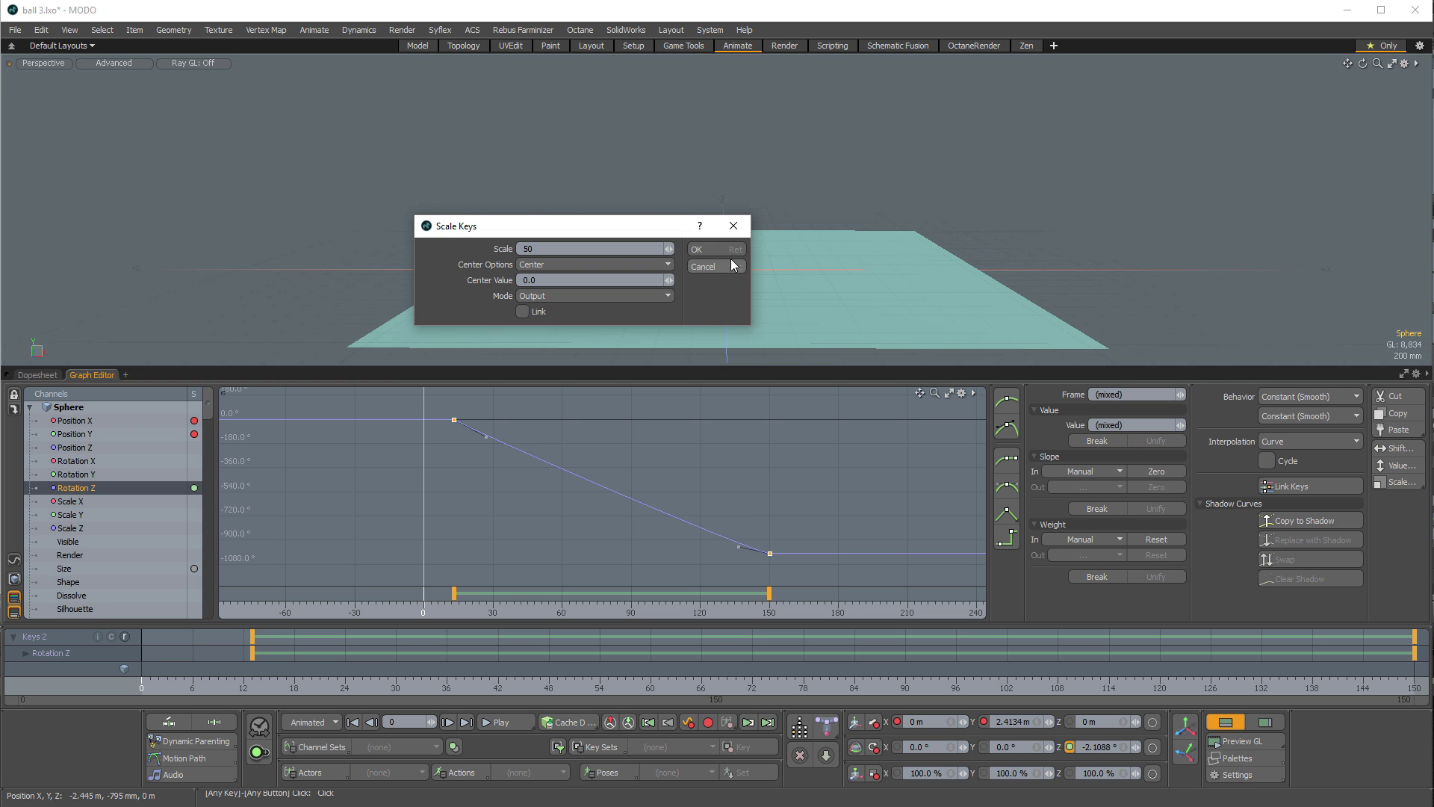
left_click(710, 250)
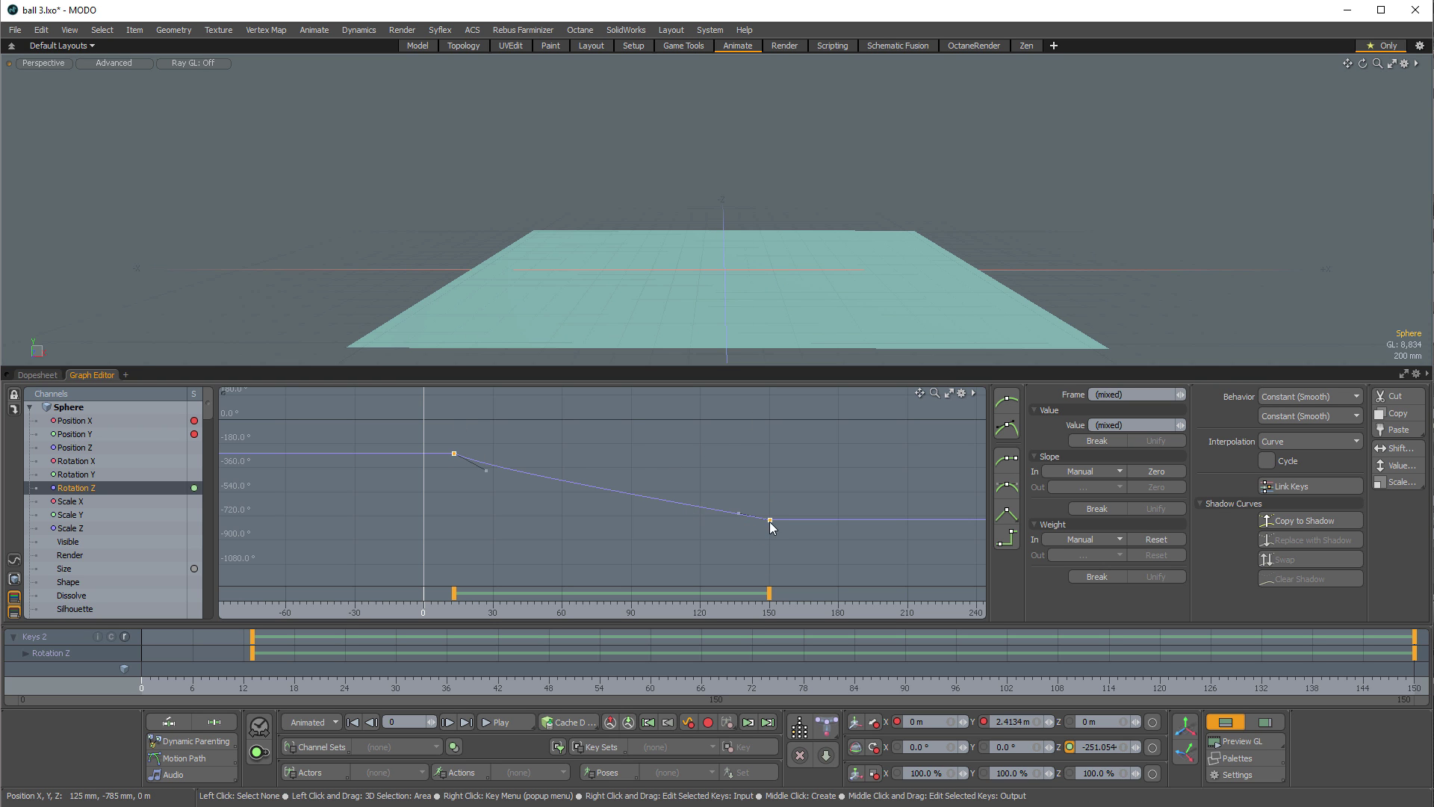
key("ctrl+z")
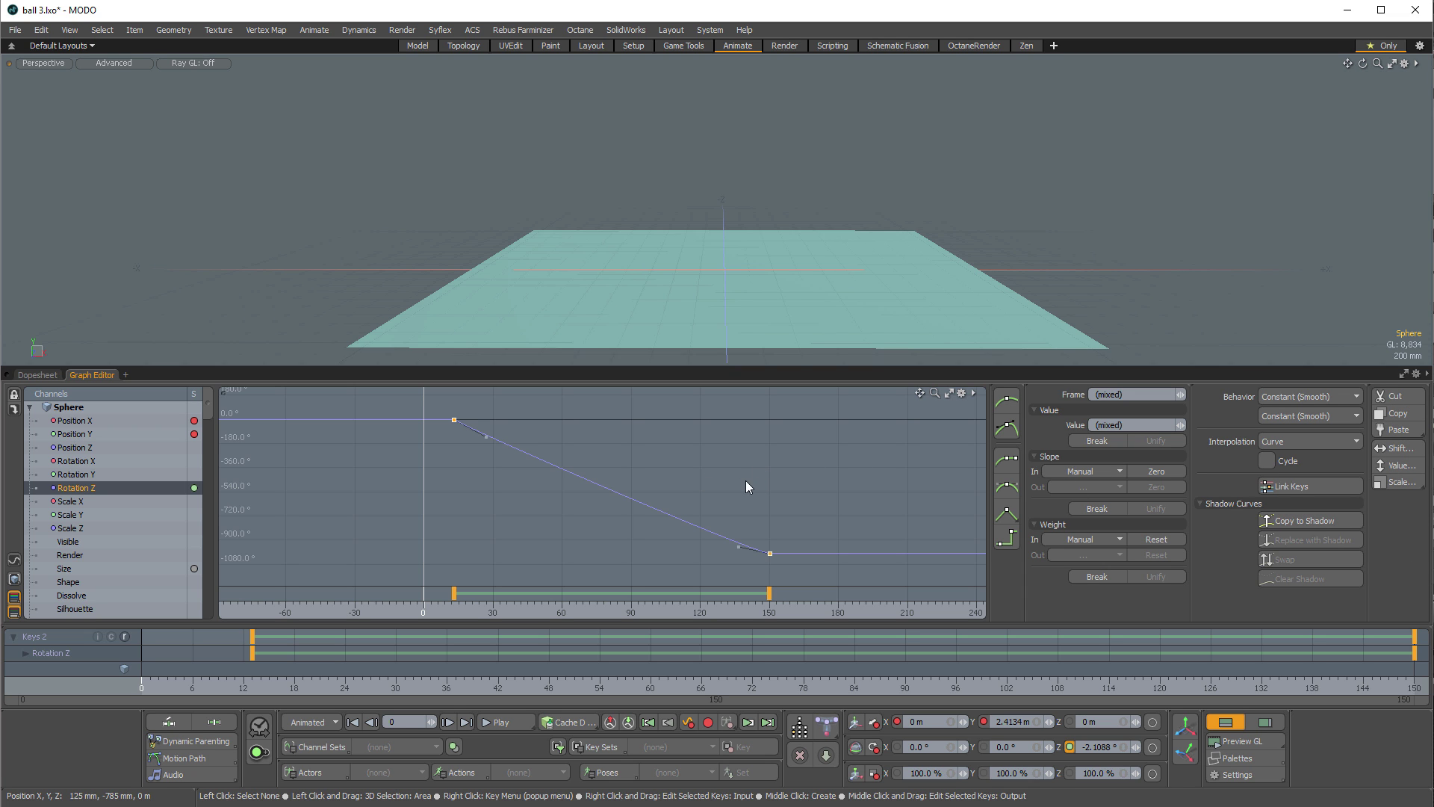
Step: Select all keys of the Position X, Position Y and Rotation Z channels and interactively scale their timing to 90% and their values down
key("ctrl+z")
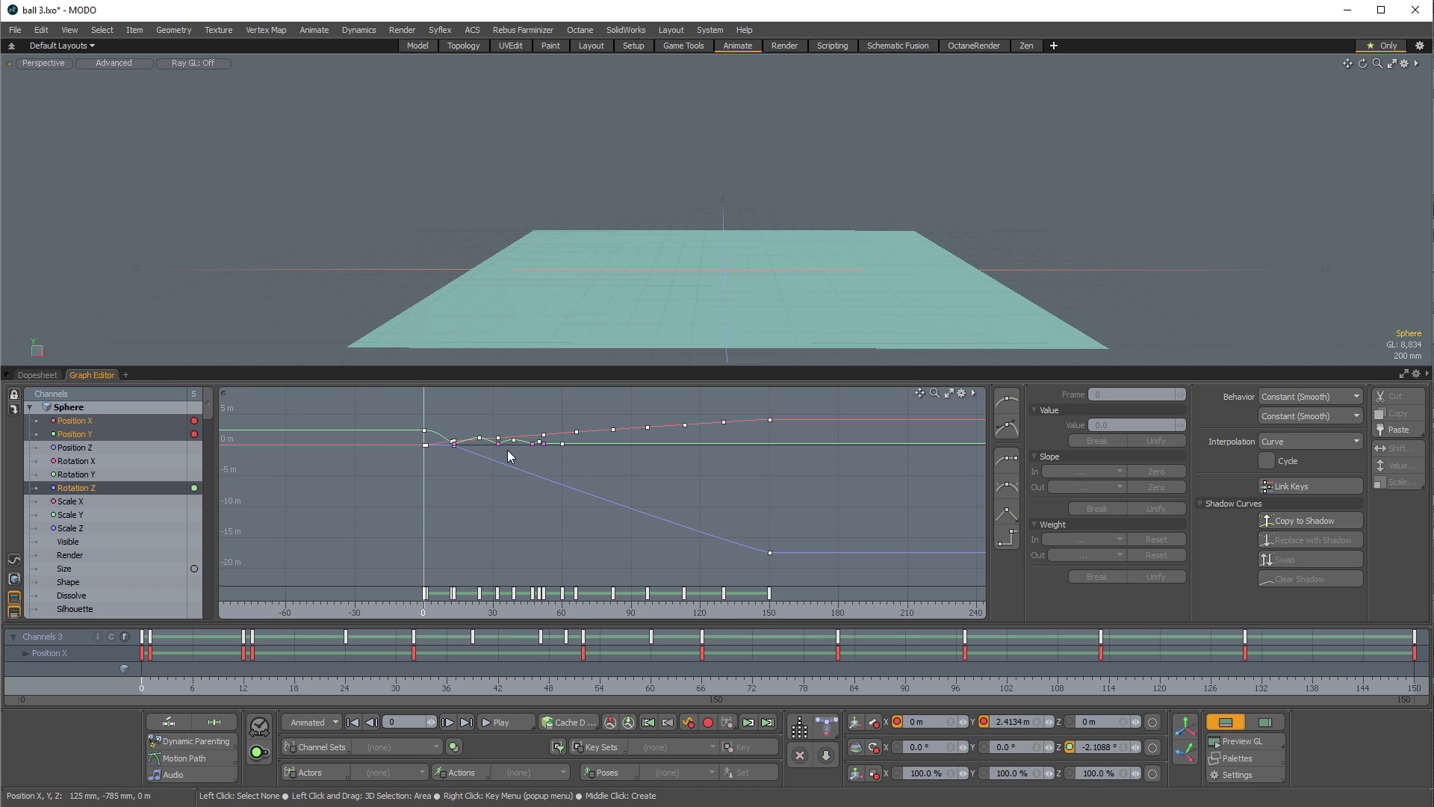
left_click_drag(803, 594, 415, 596)
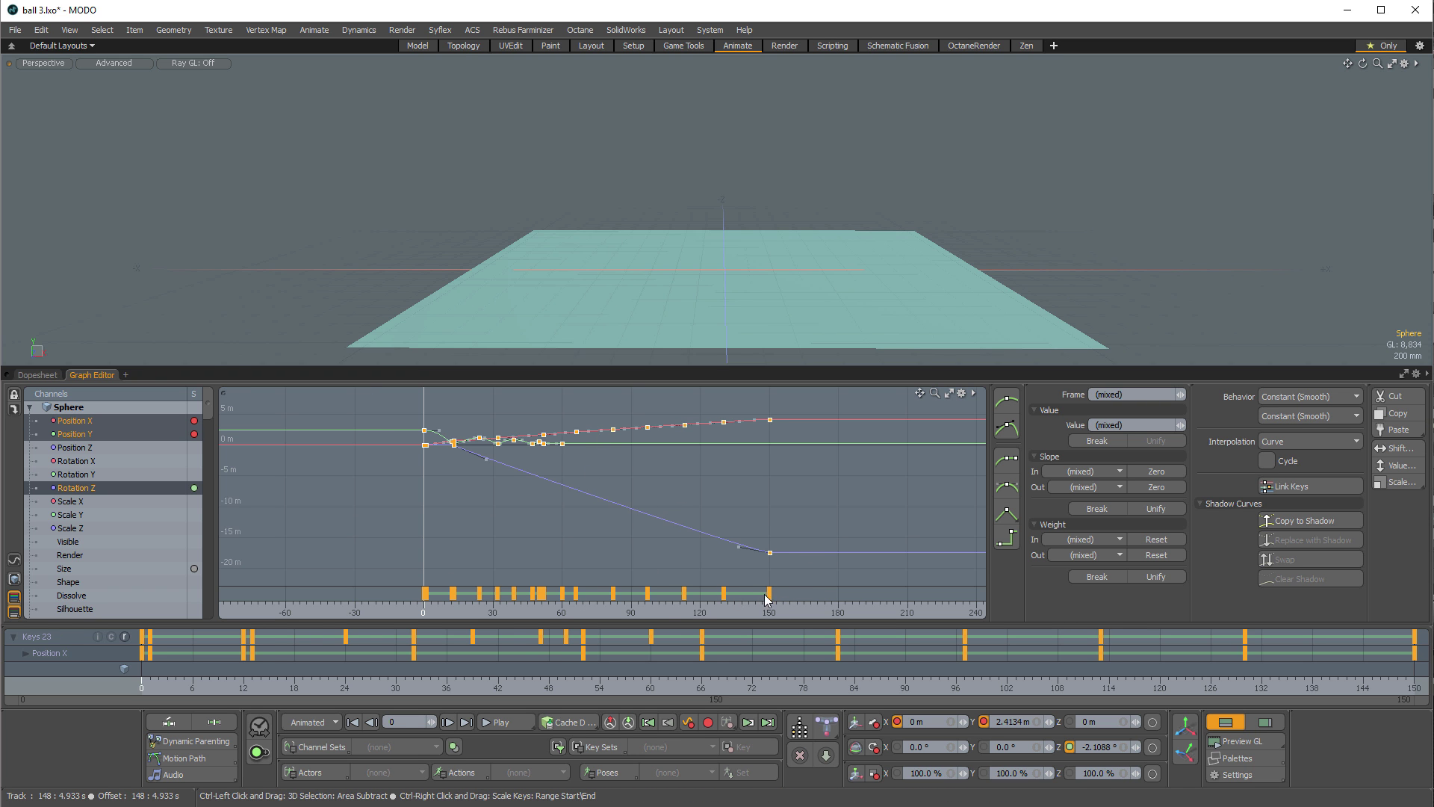
right_click_drag(769, 593, 730, 592, "ctrl")
mouse_move(783, 496)
middle_mouse_down("ctrl")
mouse_move(774, 464)
mouse_move(764, 507)
mouse_move(773, 473)
mouse_move(777, 522)
middle_mouse_up("ctrl")
right_click_drag(766, 592, 735, 601, "ctrl")
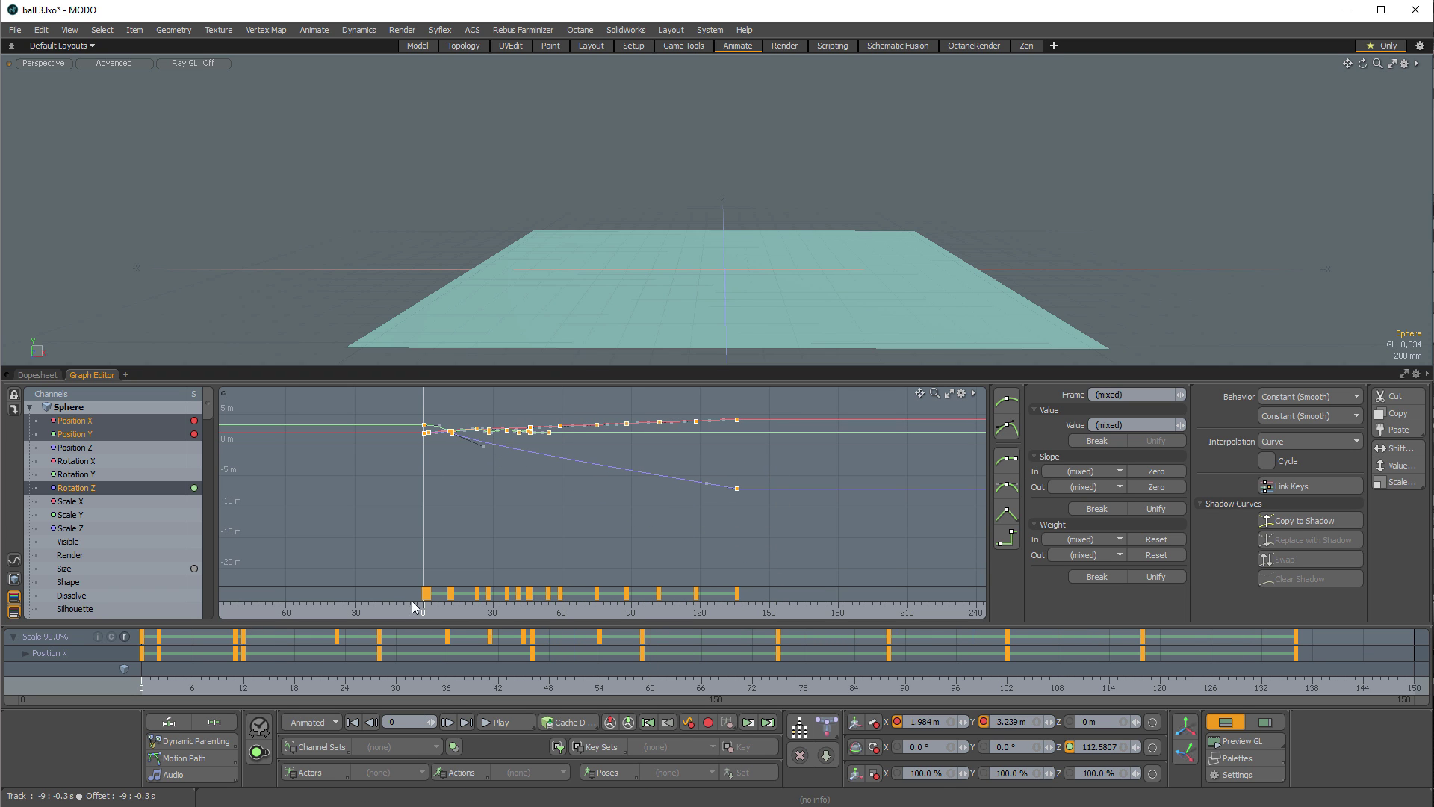
Step: Compress the selected keys' timing toward the end so they start at about frame 18, and interactively rescale their values
right_click_drag(413, 599, 464, 596, "ctrl")
middle_click_drag(616, 489, 544, 506, "ctrl")
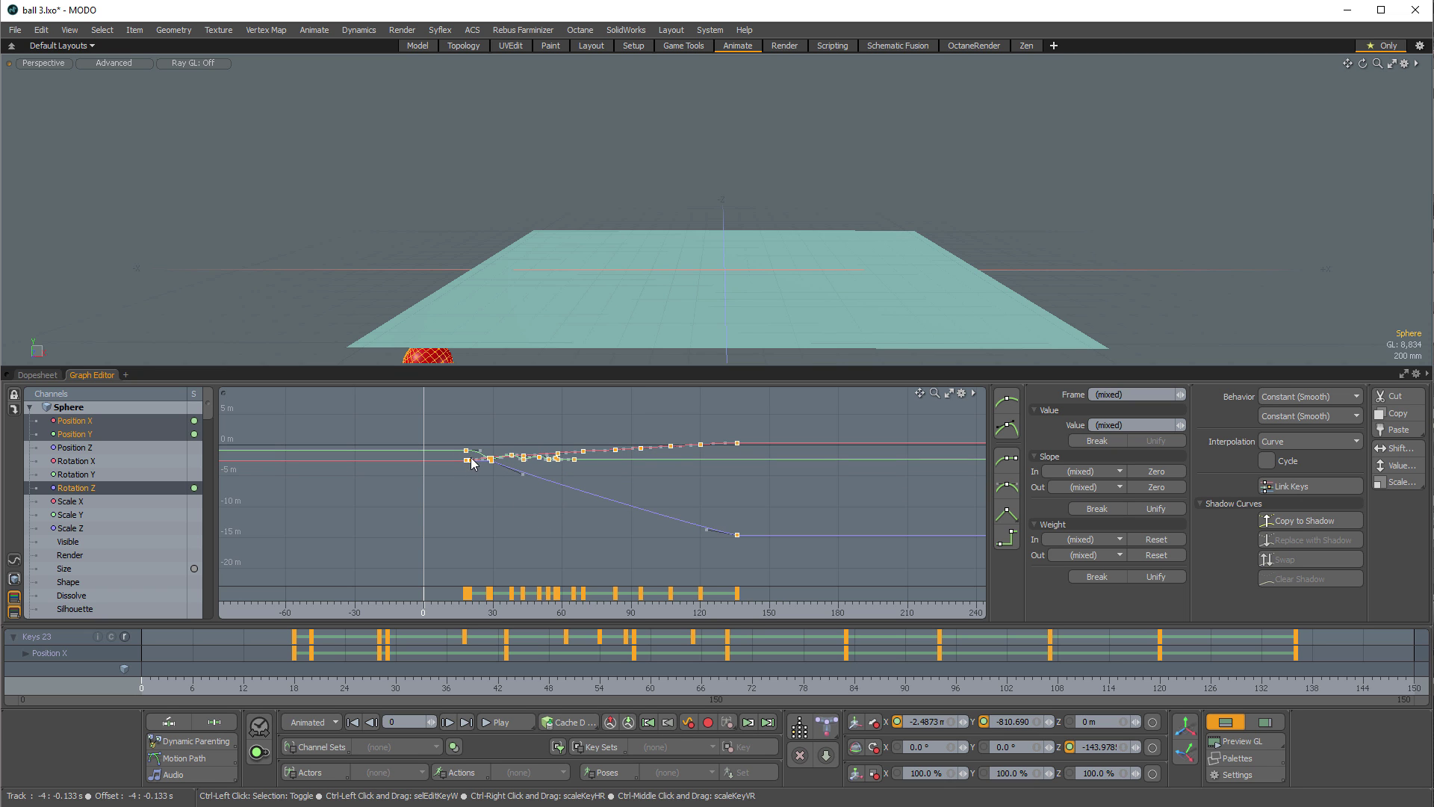
middle_click_drag(474, 461, 473, 500, "shift")
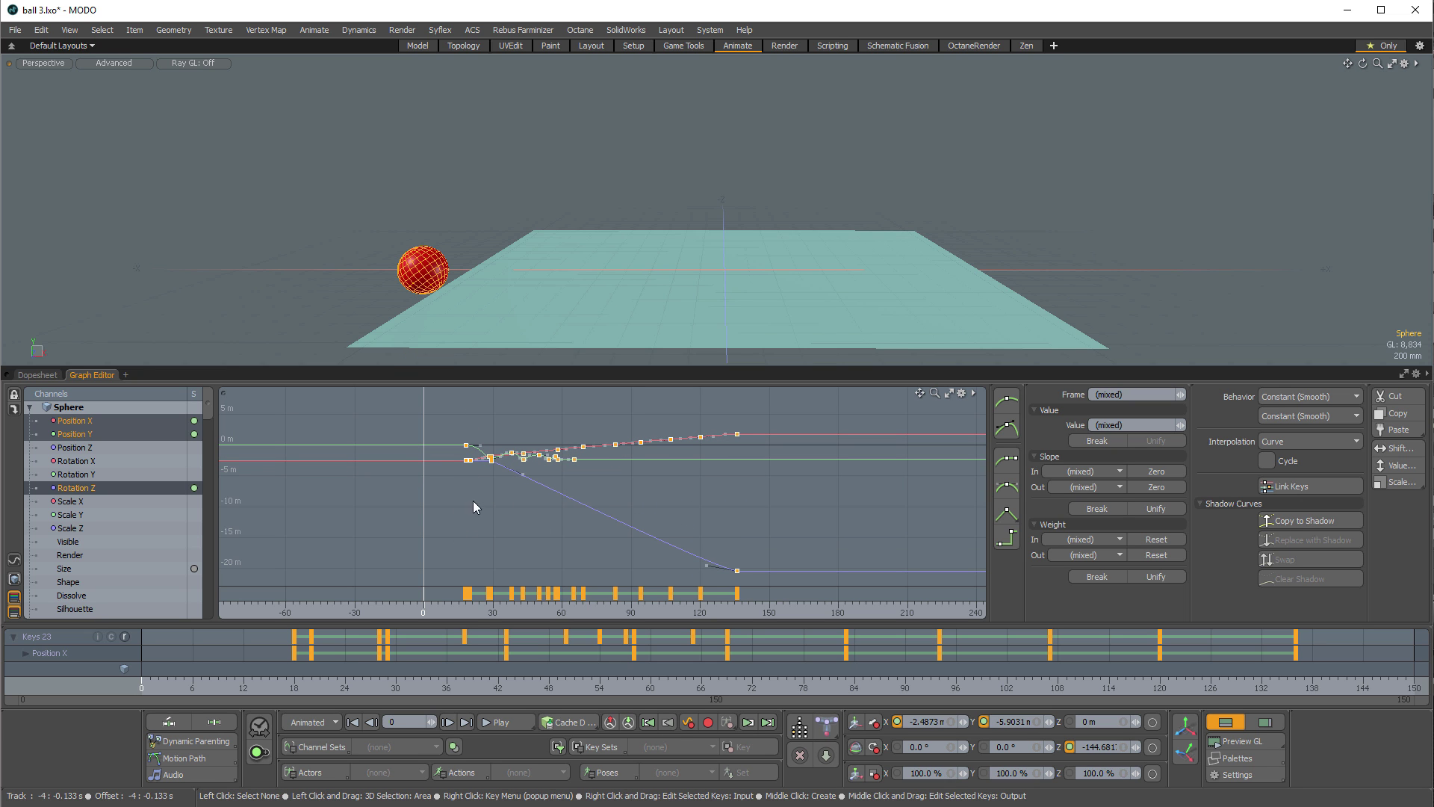